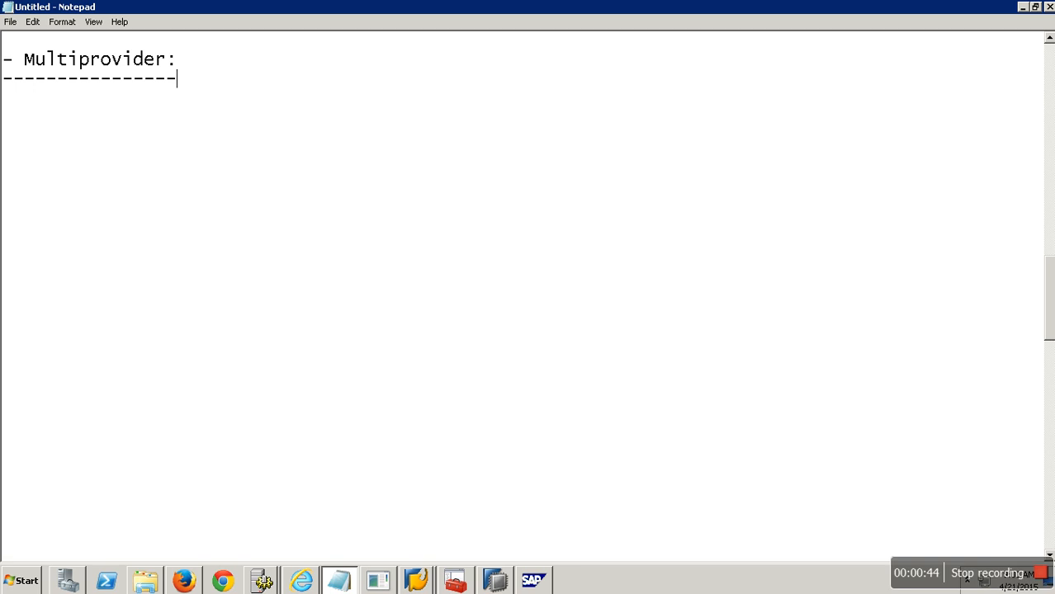
# Step: Add the lines '- Virtual Object' and '- Union Operation' below the Multiprovider heading in the notes
pyautogui.press('Return')
pyautogui.write('- Virtual')
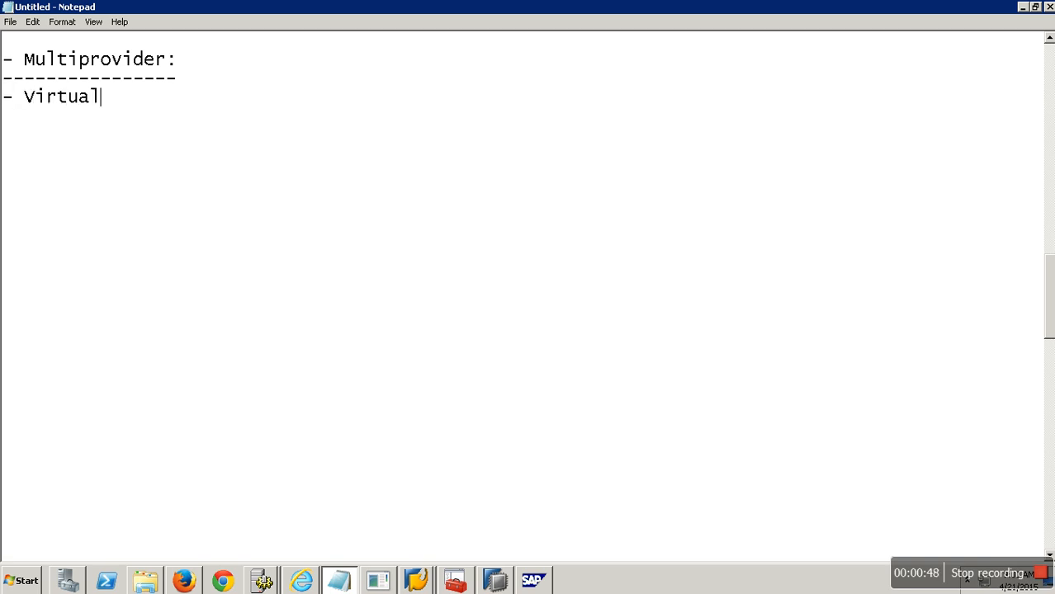
pyautogui.write(' Object')
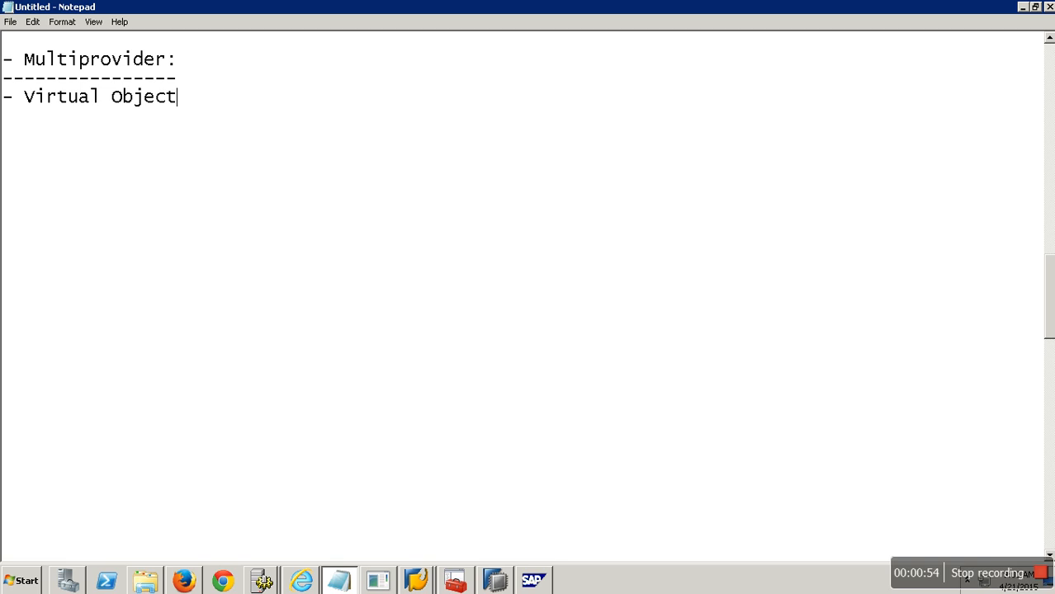
pyautogui.press('Return')
pyautogui.write('- Union ')
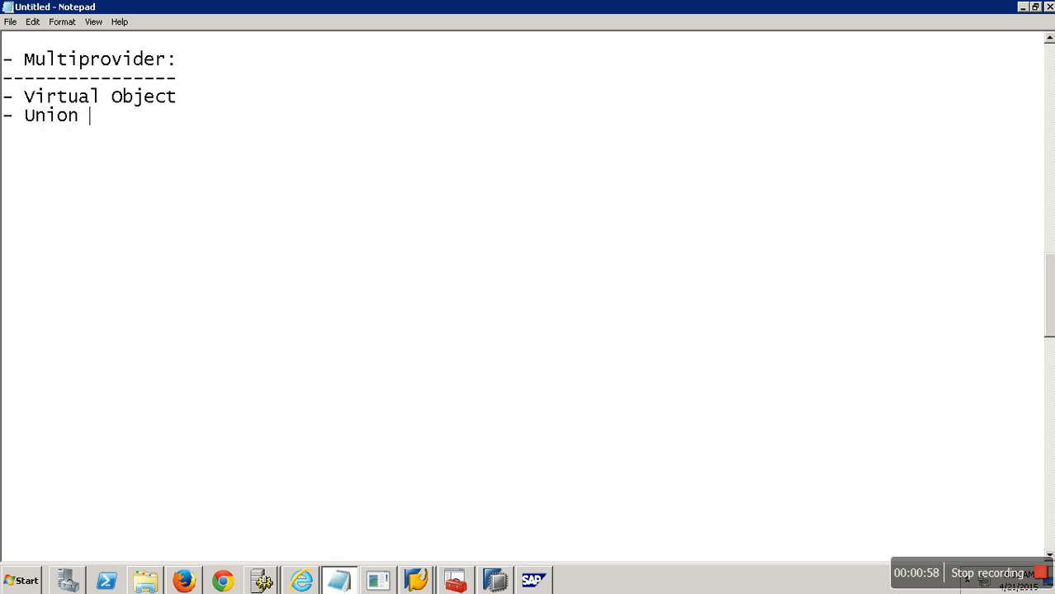
pyautogui.write('Operation')
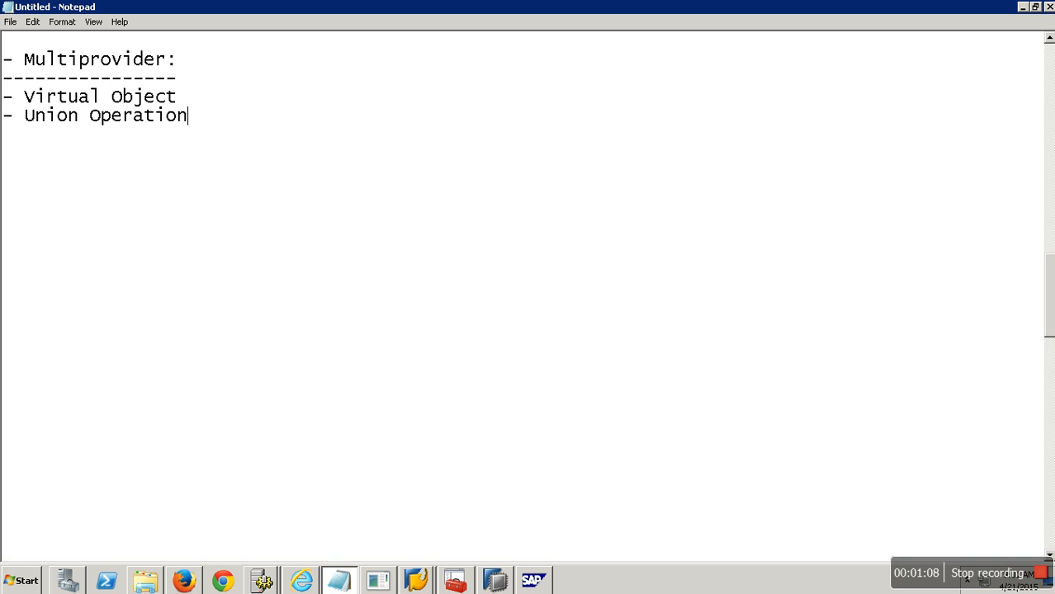
# Step: Add a line '- Info Cubes, DSO, Master Data, Info Sets, SPO' to the notes
pyautogui.press('Return')
pyautogui.write('-')
pyautogui.write('Info Cubes')
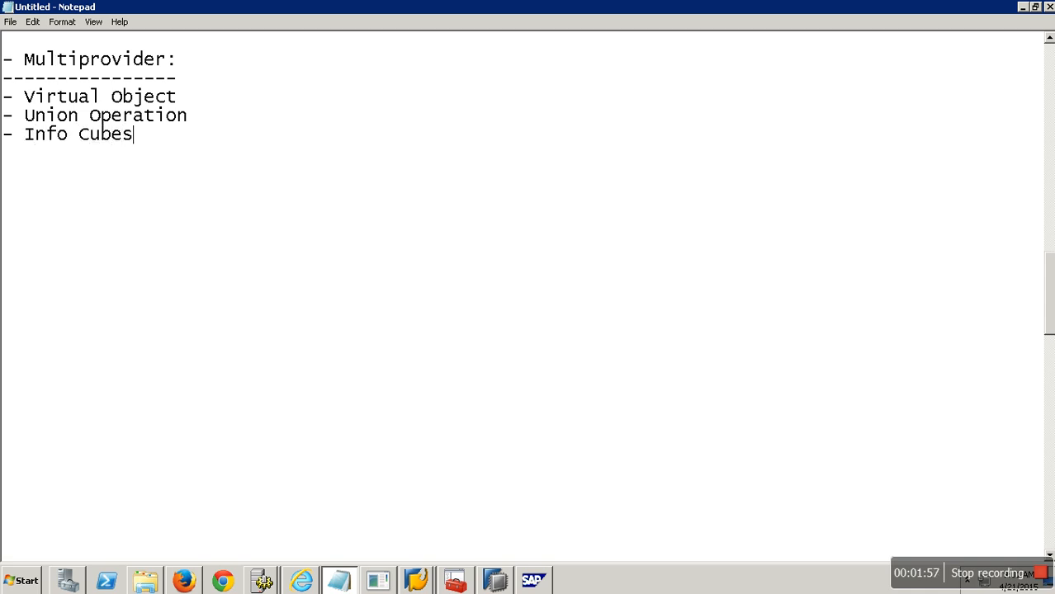
pyautogui.write(', DSO,')
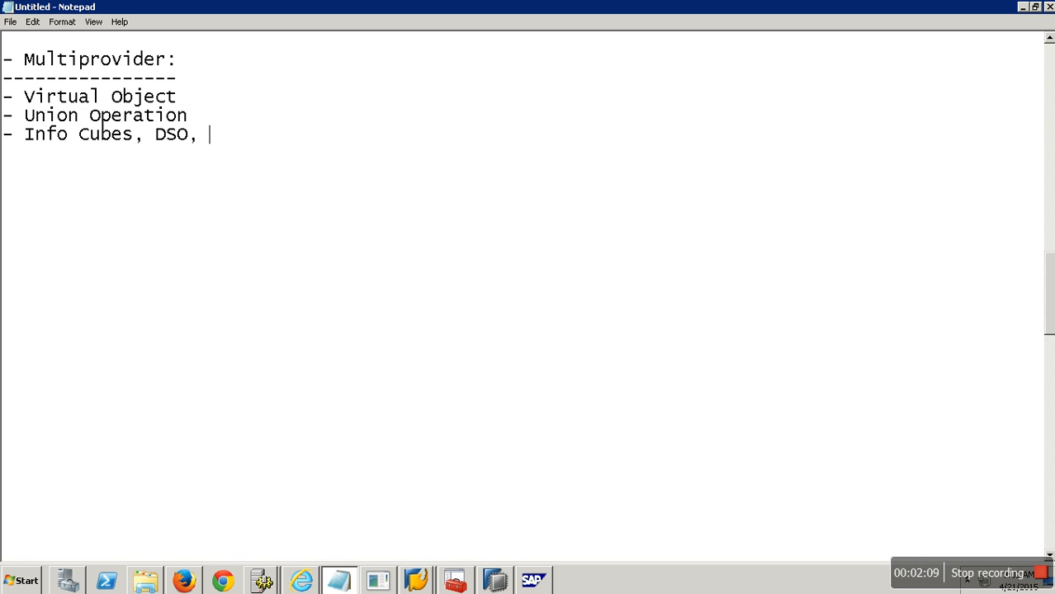
pyautogui.write('Master Da')
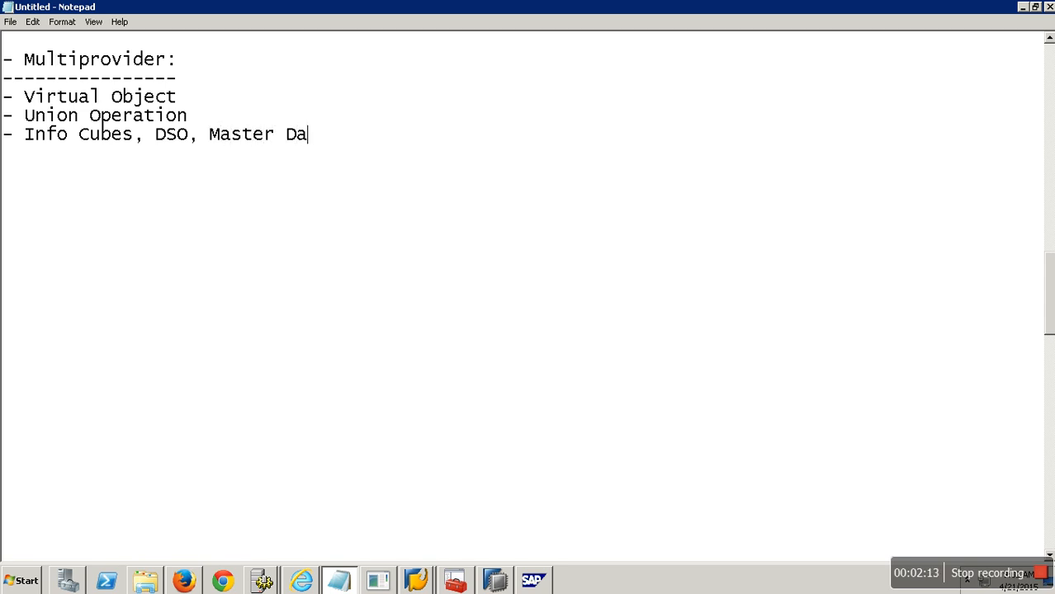
pyautogui.write('ta, Info Sets')
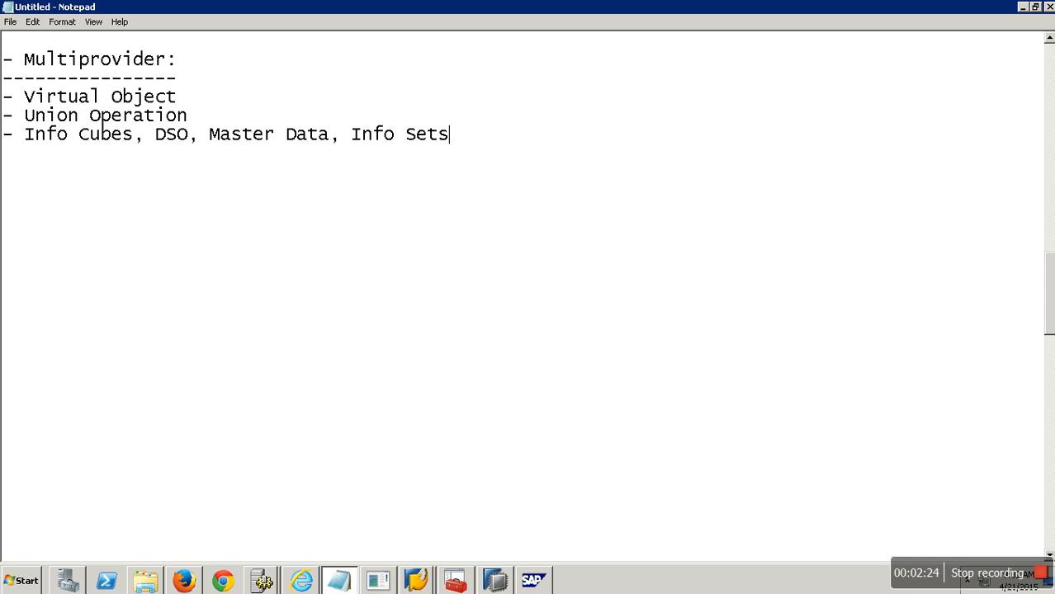
pyautogui.write(', SPO')
# Step: Switch to the Data Warehousing Workbench and open the Manage screen for Sales Order Cube for 2012
pyautogui.click(434, 579)
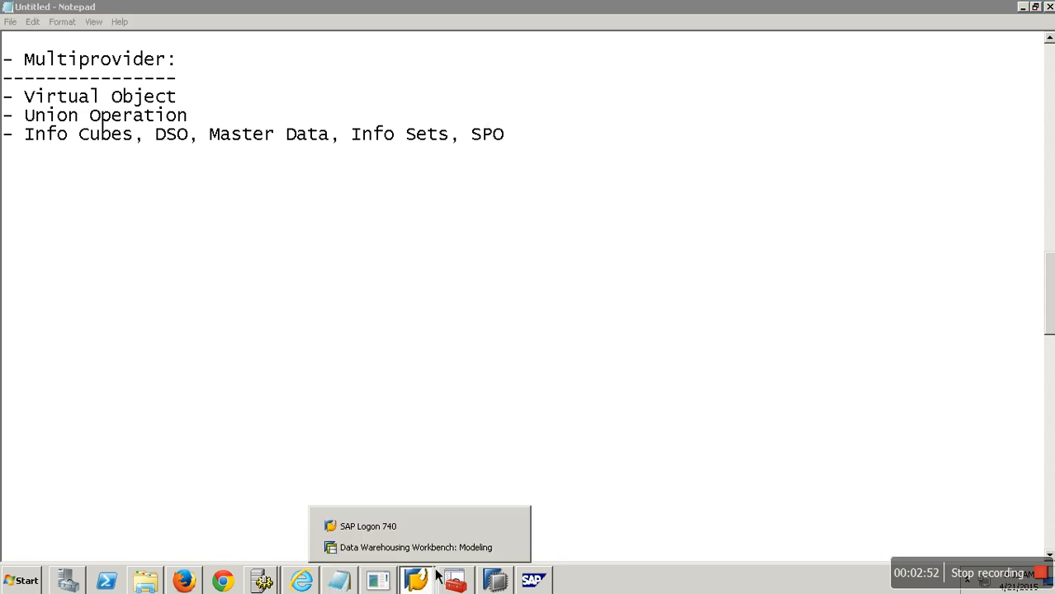
pyautogui.click(436, 546)
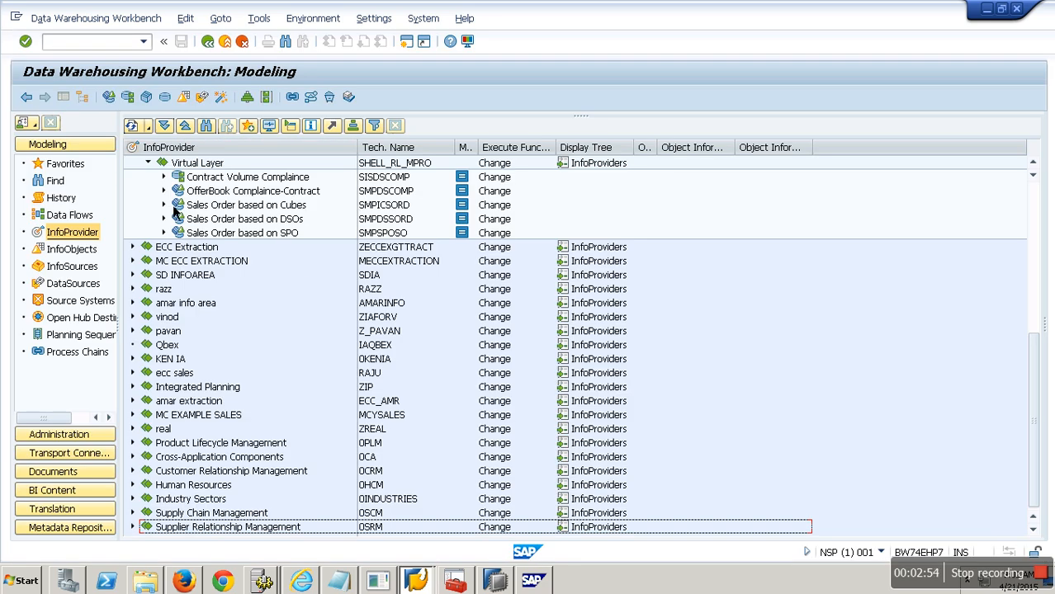
pyautogui.click(148, 164)
pyautogui.click(150, 205)
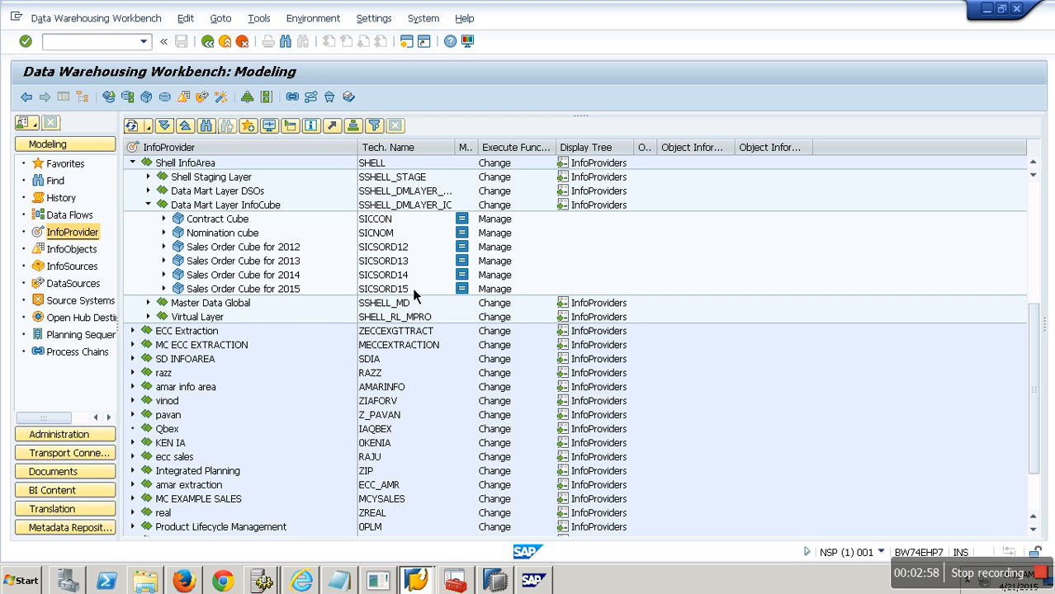
pyautogui.click(406, 262)
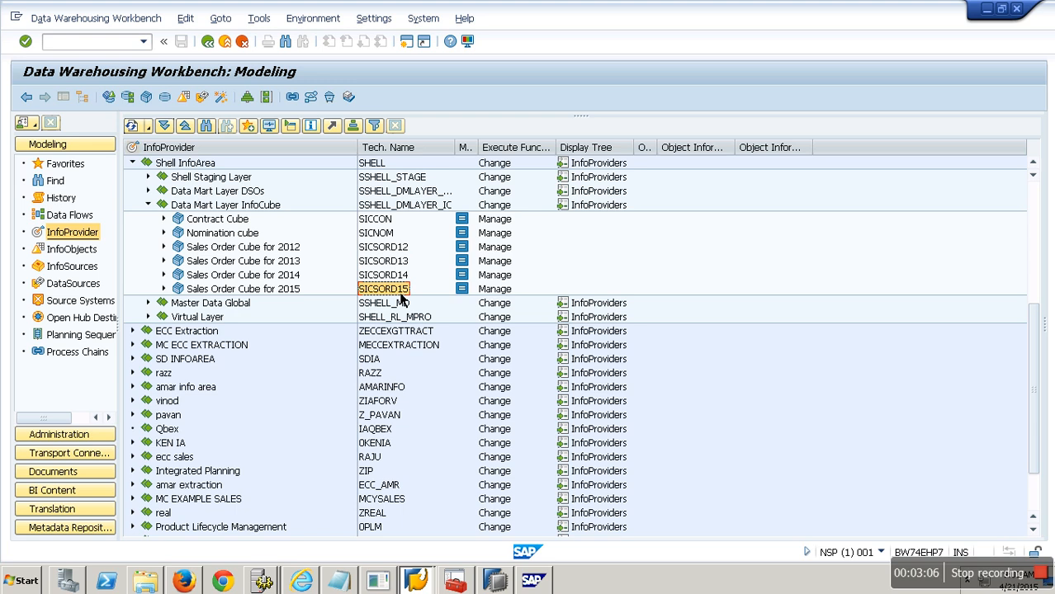
pyautogui.rightClick(279, 253)
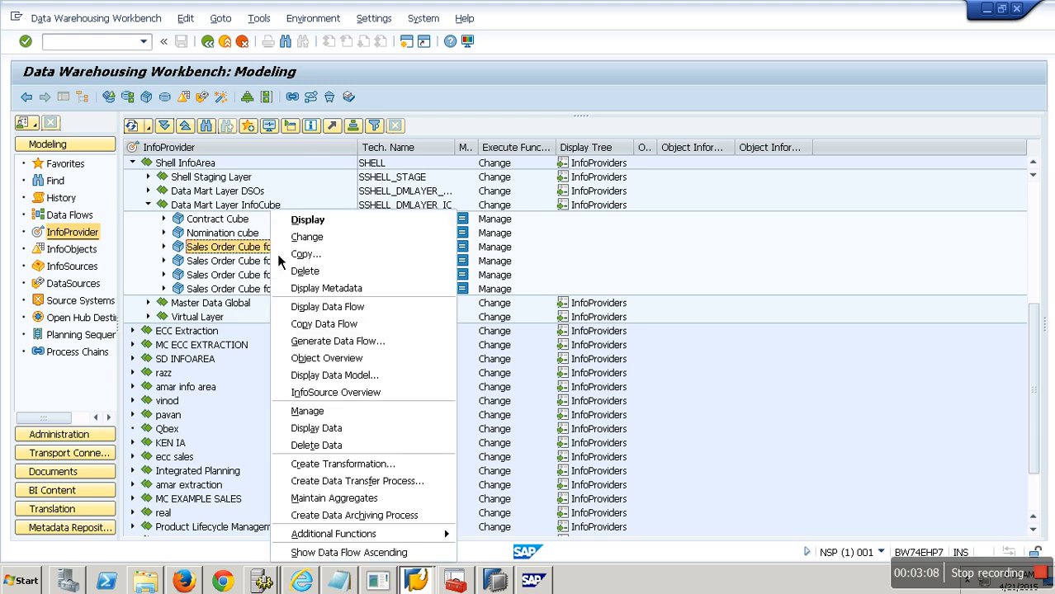
pyautogui.click(336, 418)
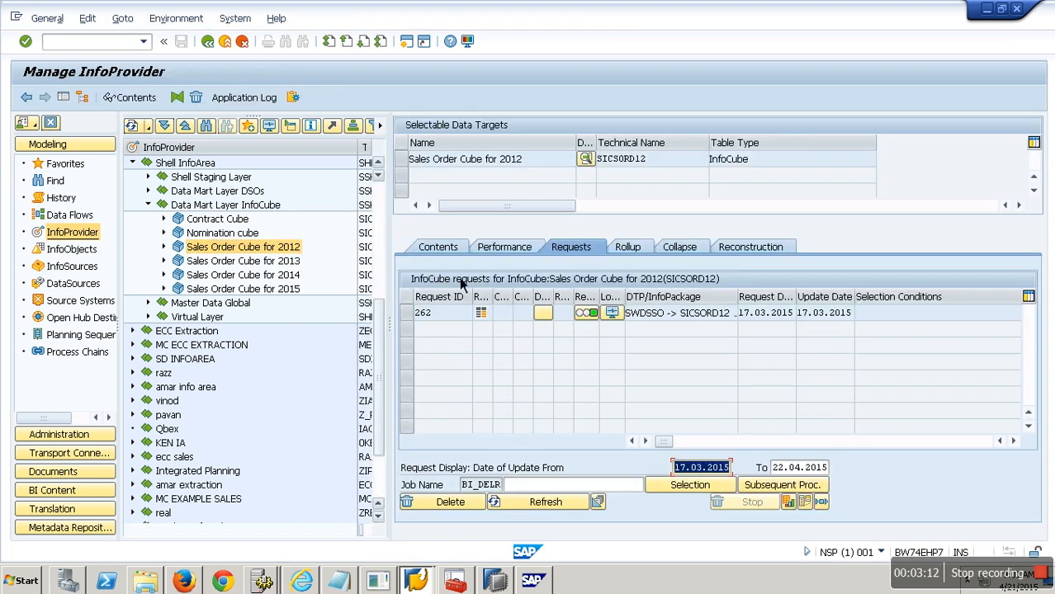
# Step: Browse the InfoCube contents of Sales Order Cube for 2012 with all characteristics selected for output, and return to the workbench
pyautogui.click(466, 251)
pyautogui.click(495, 470)
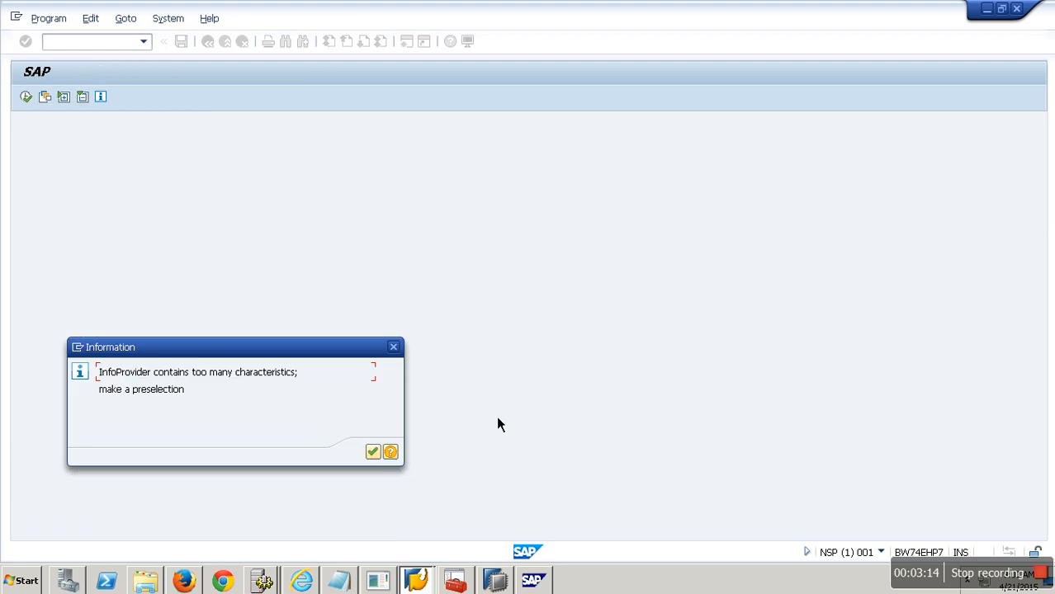
pyautogui.click(373, 452)
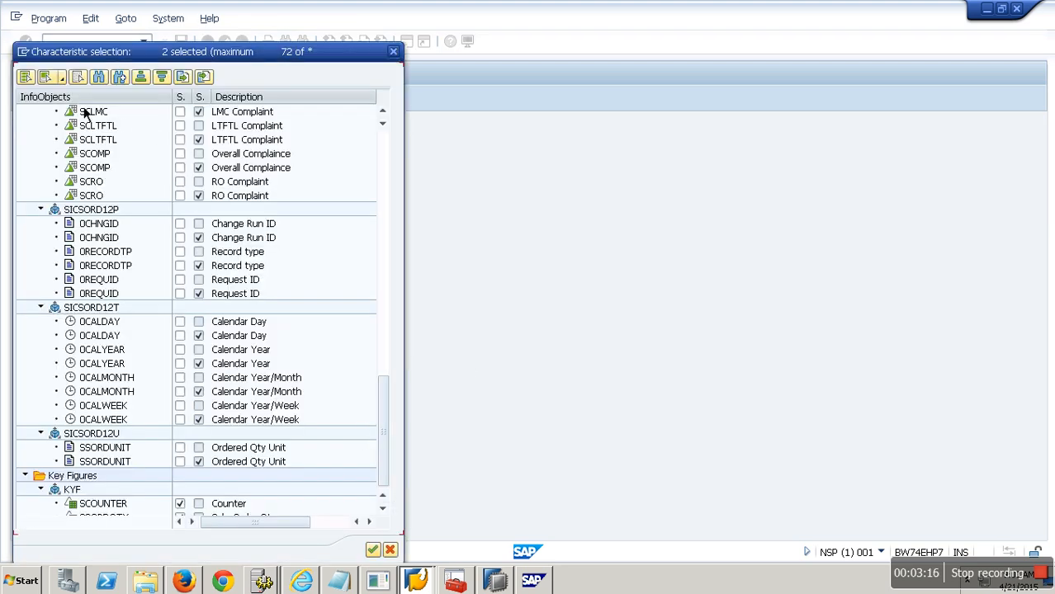
pyautogui.click(61, 77)
pyautogui.click(91, 111)
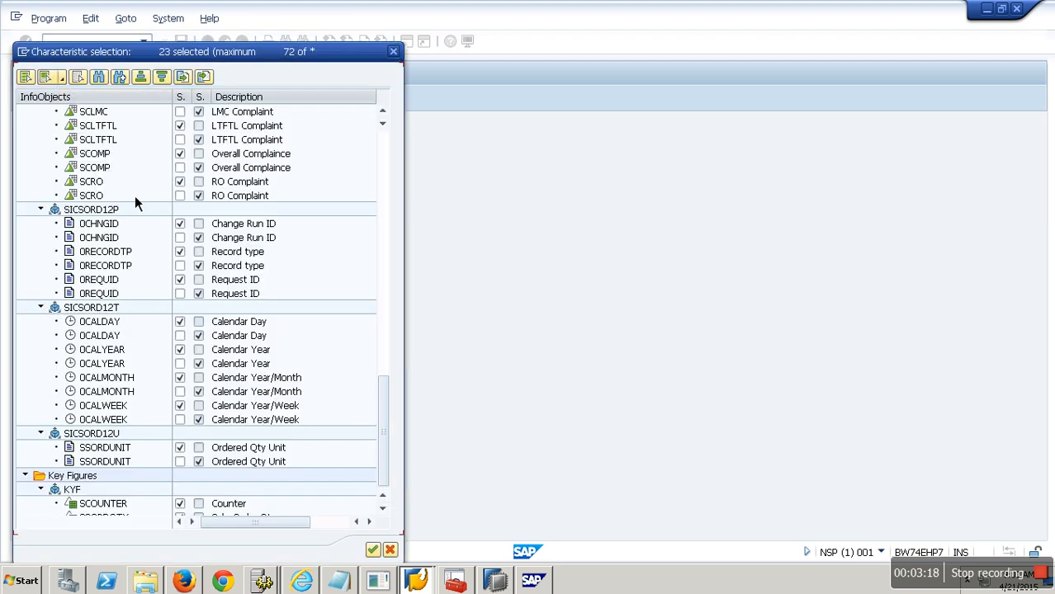
pyautogui.click(372, 550)
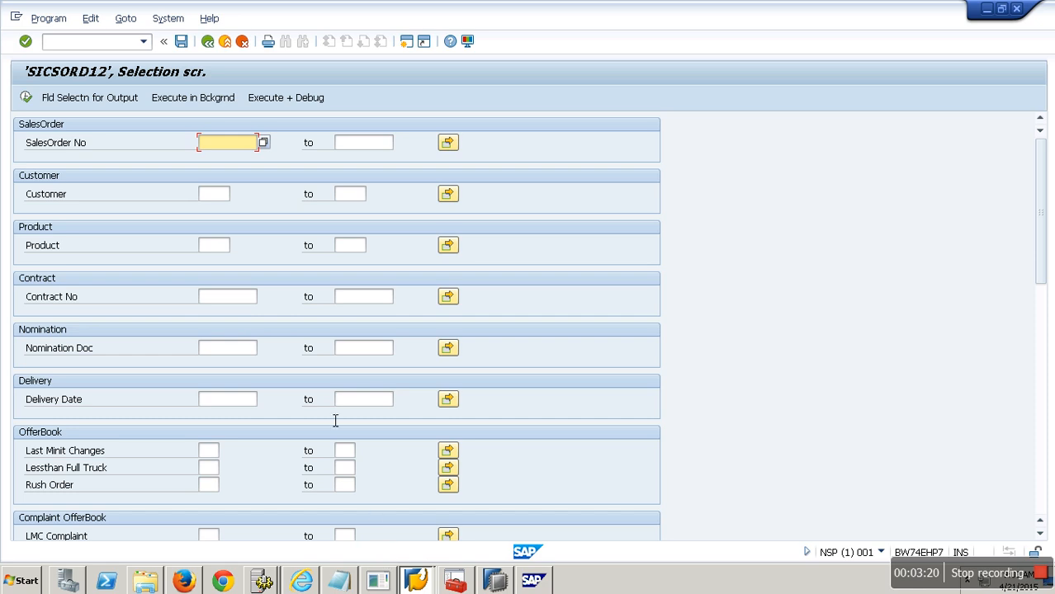
pyautogui.click(121, 100)
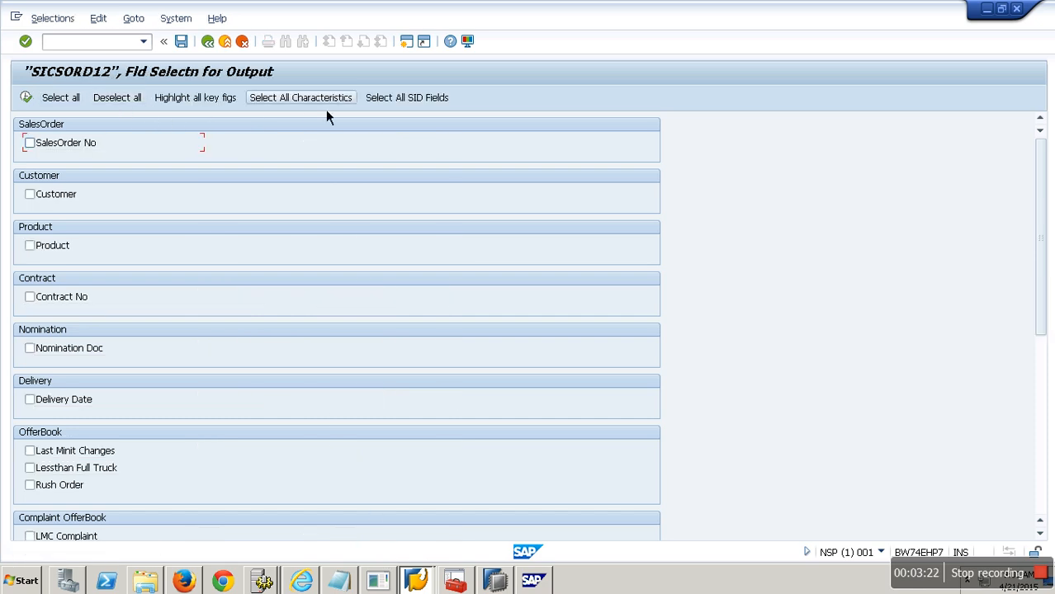
pyautogui.click(29, 101)
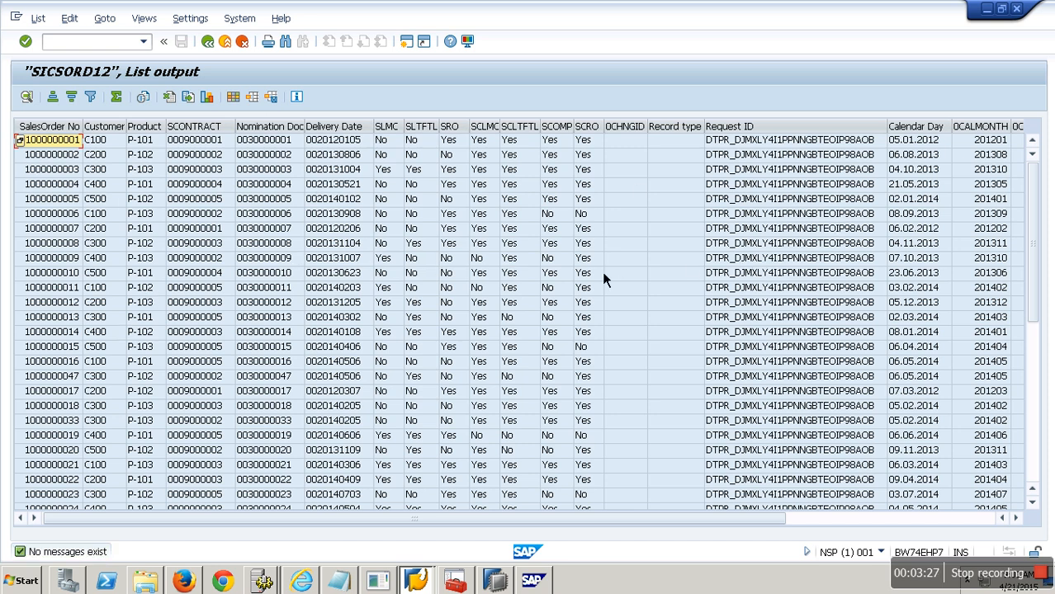
pyautogui.moveTo(1037, 331); pyautogui.dragTo(1004, 175)
pyautogui.click(244, 45)
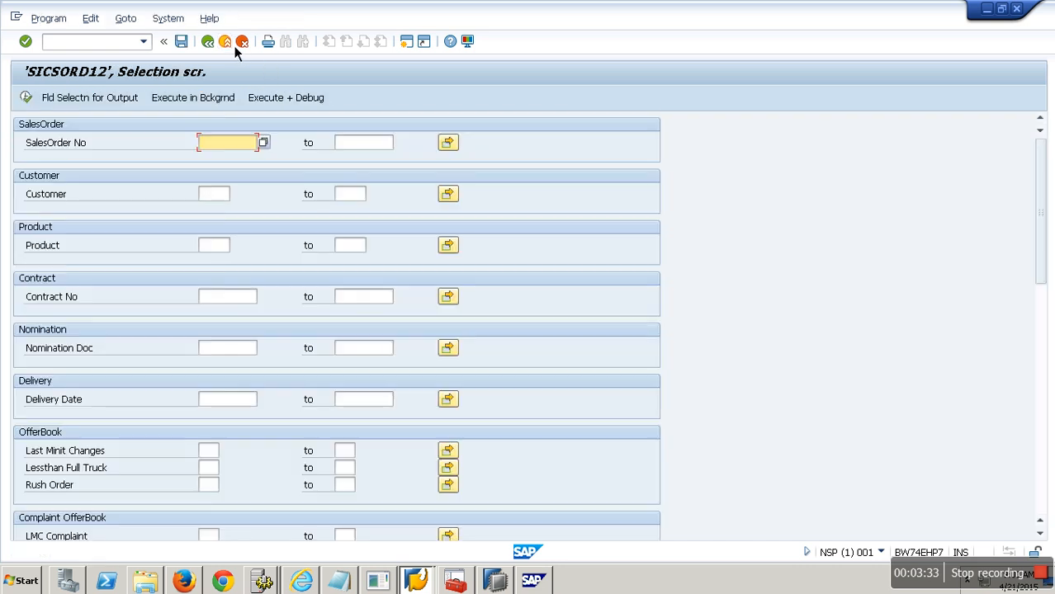
pyautogui.click(234, 45)
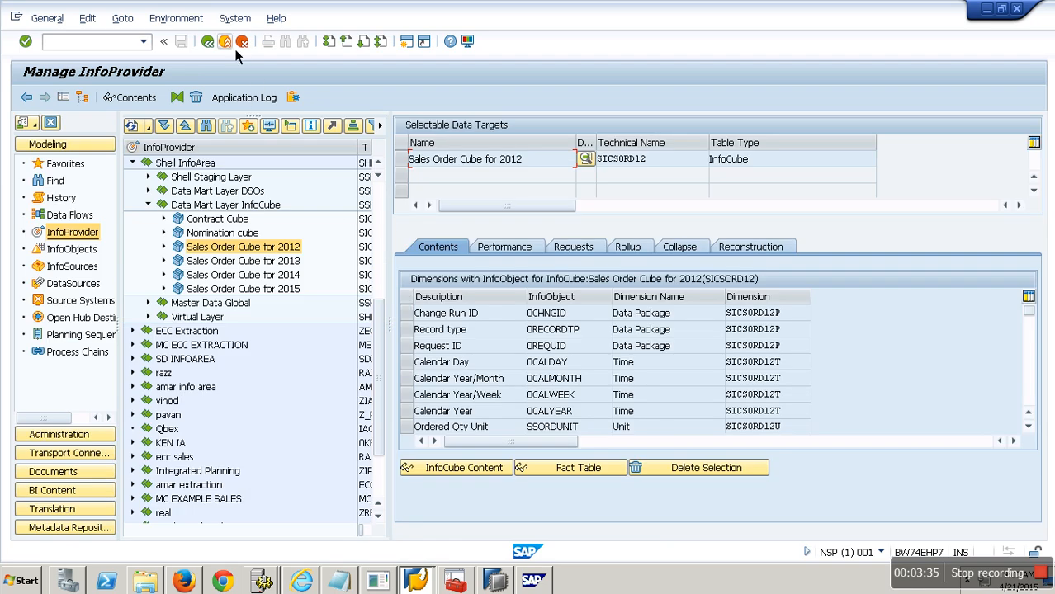
pyautogui.click(235, 48)
# Step: Delete all data from Sales Order Cube for 2012 and close the deletion log
pyautogui.rightClick(282, 255)
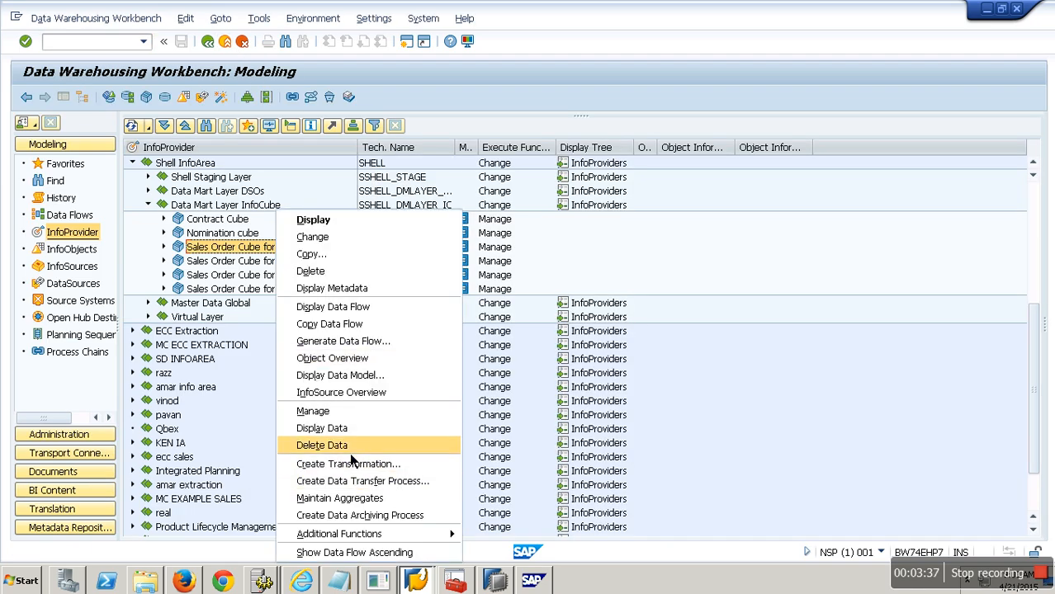
pyautogui.click(350, 453)
pyautogui.click(238, 289)
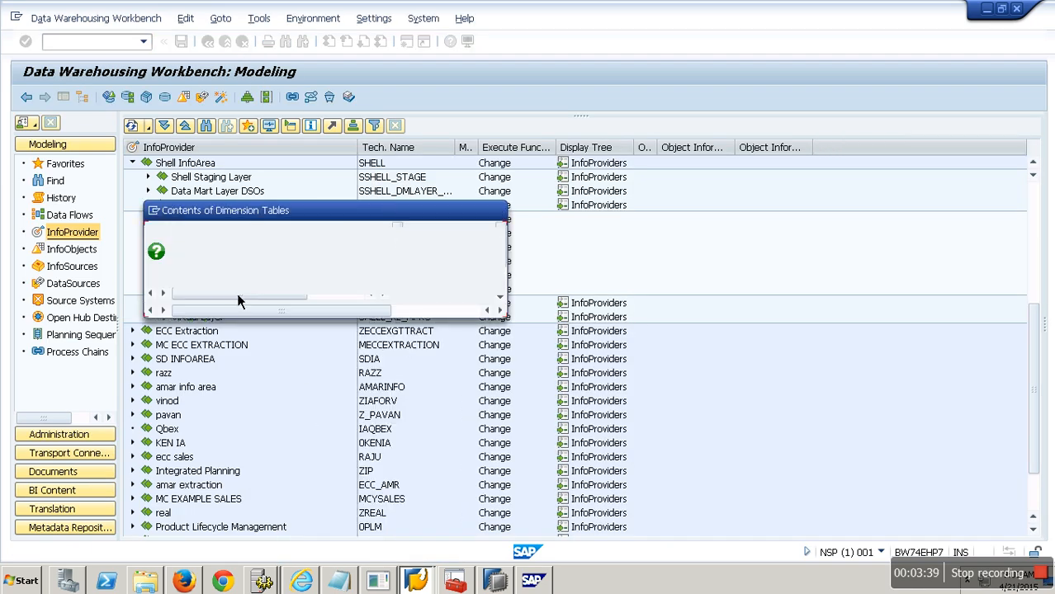
pyautogui.click(298, 304)
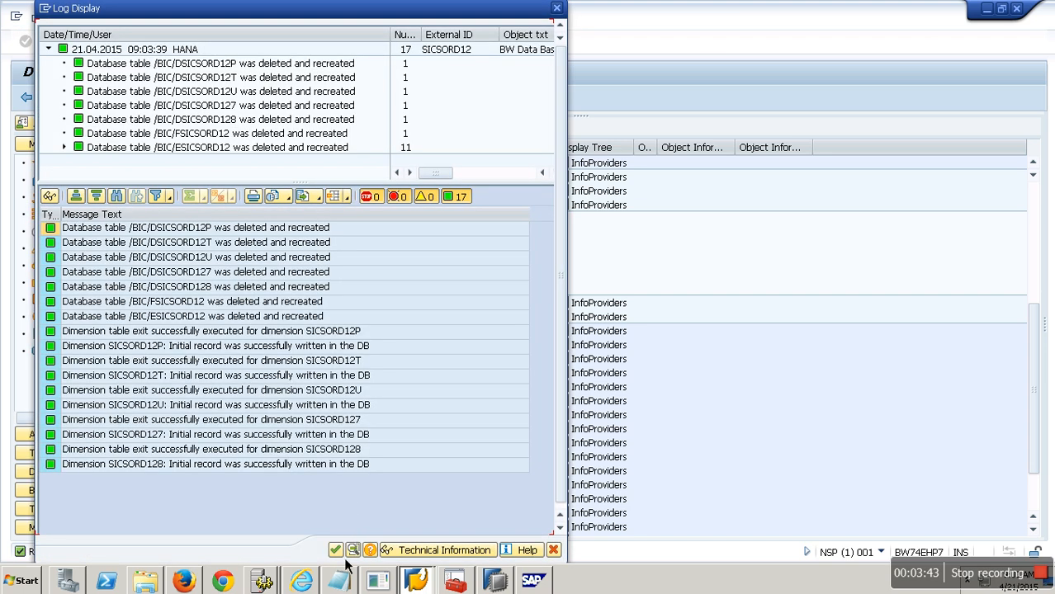
pyautogui.click(335, 550)
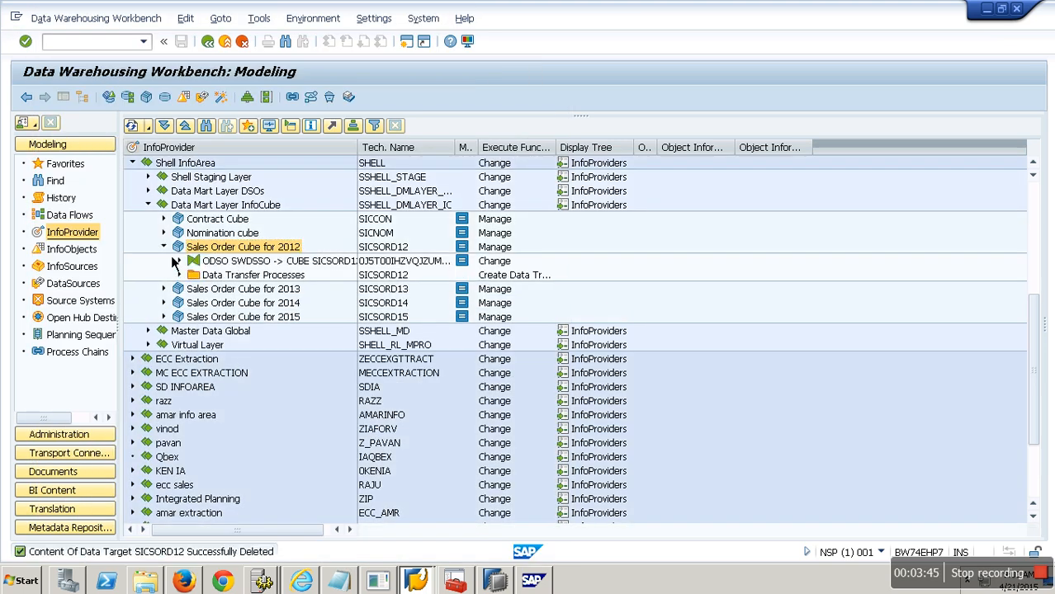
# Step: Expand Sales Order Cube for 2012 and open its data transfer process SWDSSO -> SICSORD12 for changing
pyautogui.click(165, 247)
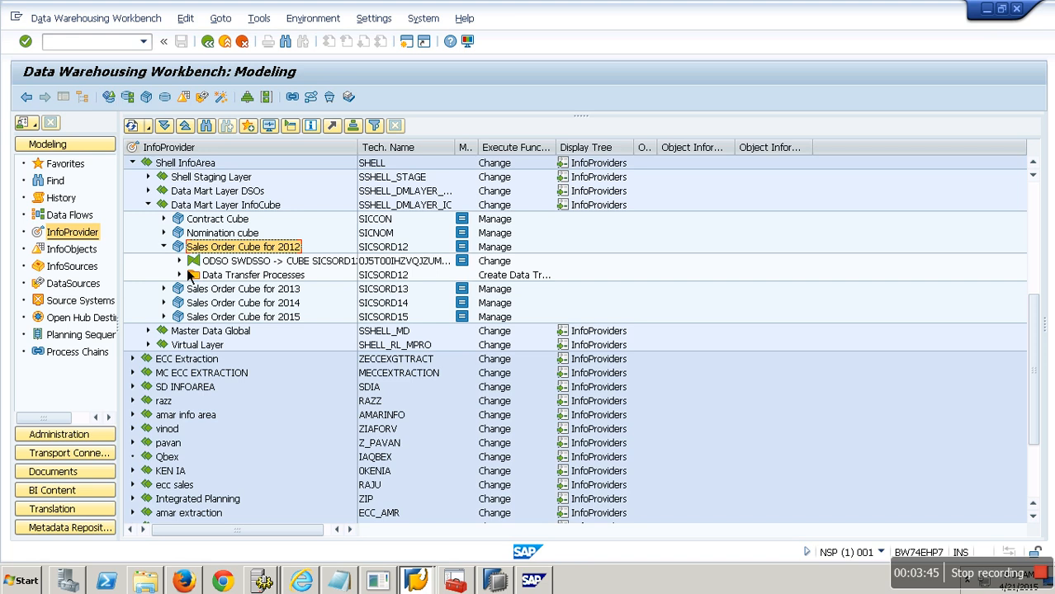
pyautogui.click(179, 260)
pyautogui.click(180, 289)
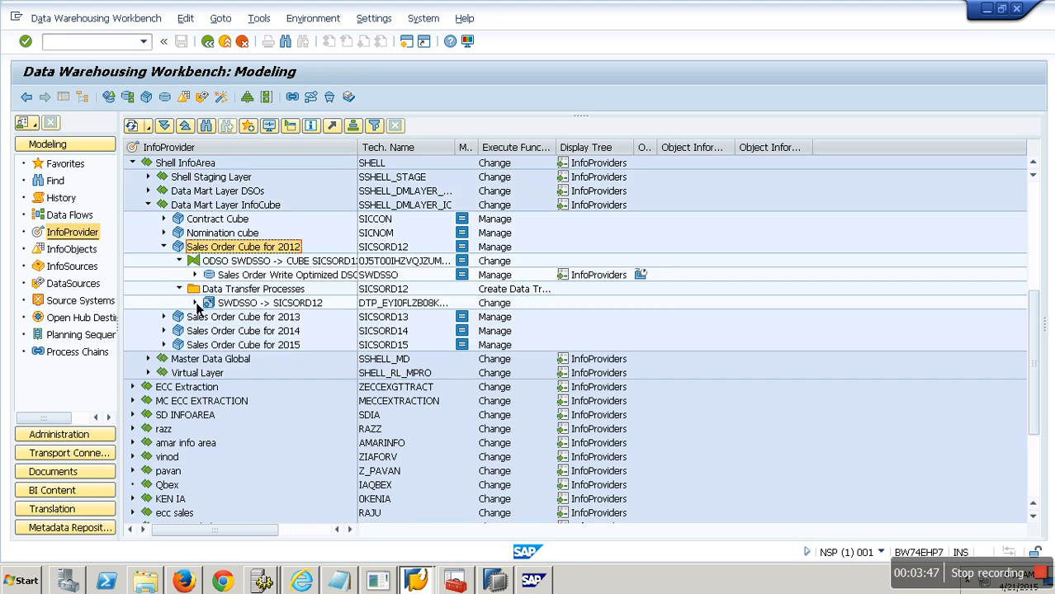
pyautogui.rightClick(275, 304)
pyautogui.click(302, 330)
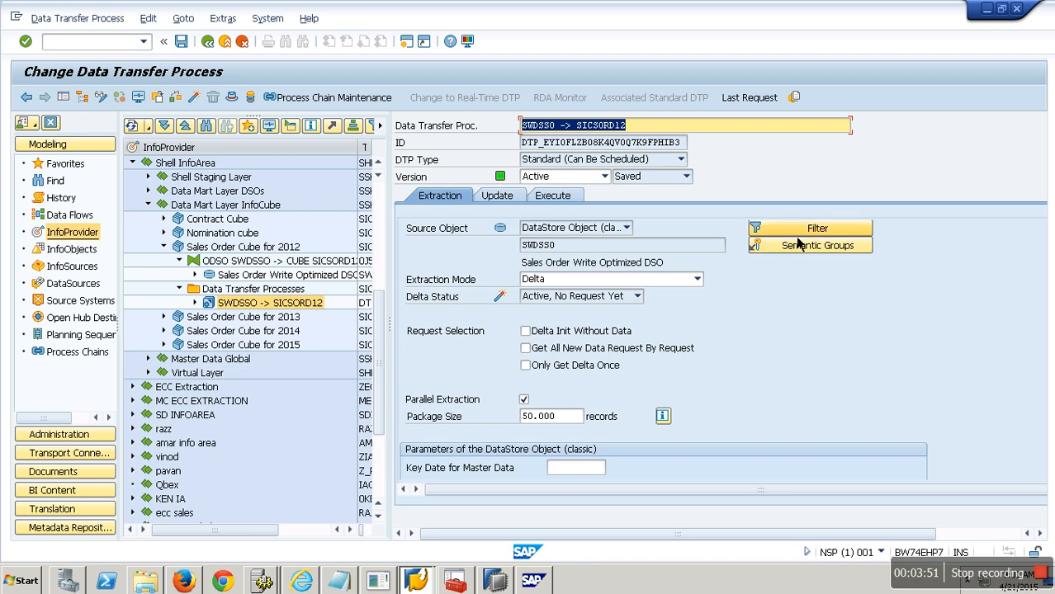
# Step: Add Calendar Year to the DTP filter selection and enter a Calendar Year filter value
pyautogui.click(797, 238)
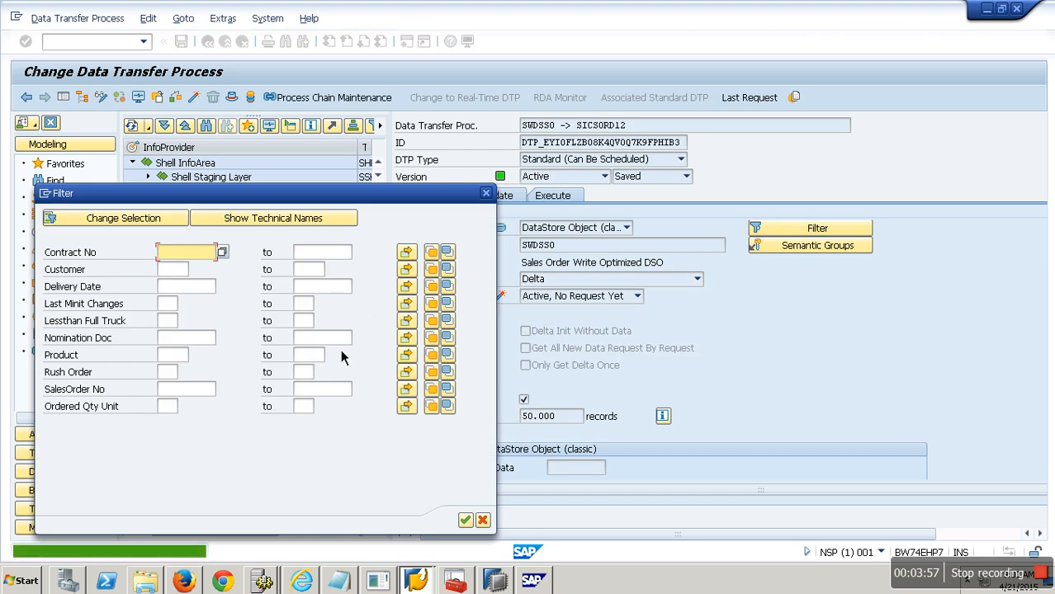
pyautogui.click(152, 222)
pyautogui.click(297, 399)
pyautogui.click(245, 423)
pyautogui.click(421, 538)
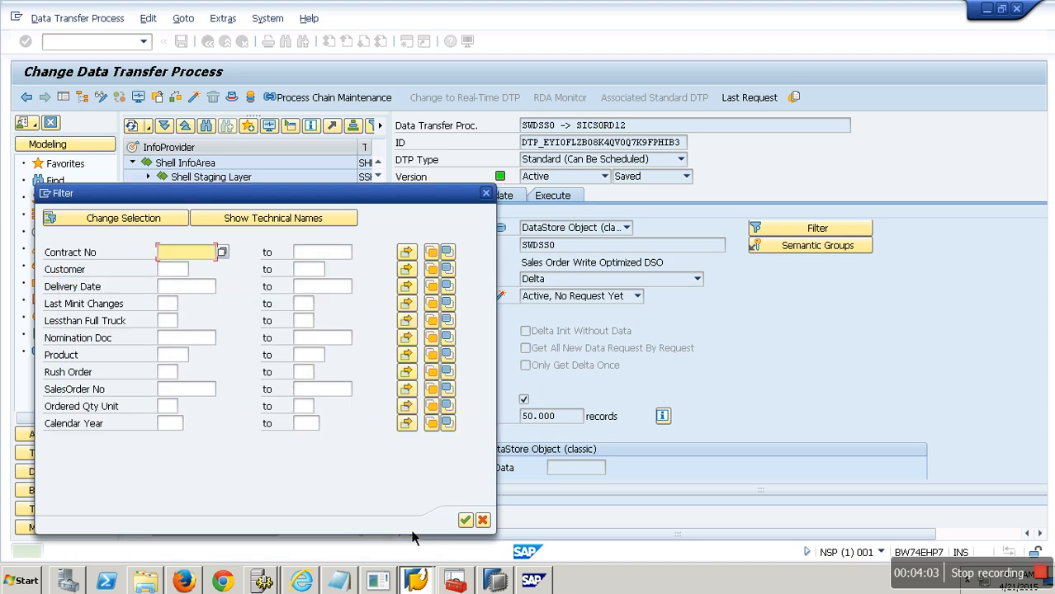
pyautogui.click(176, 425)
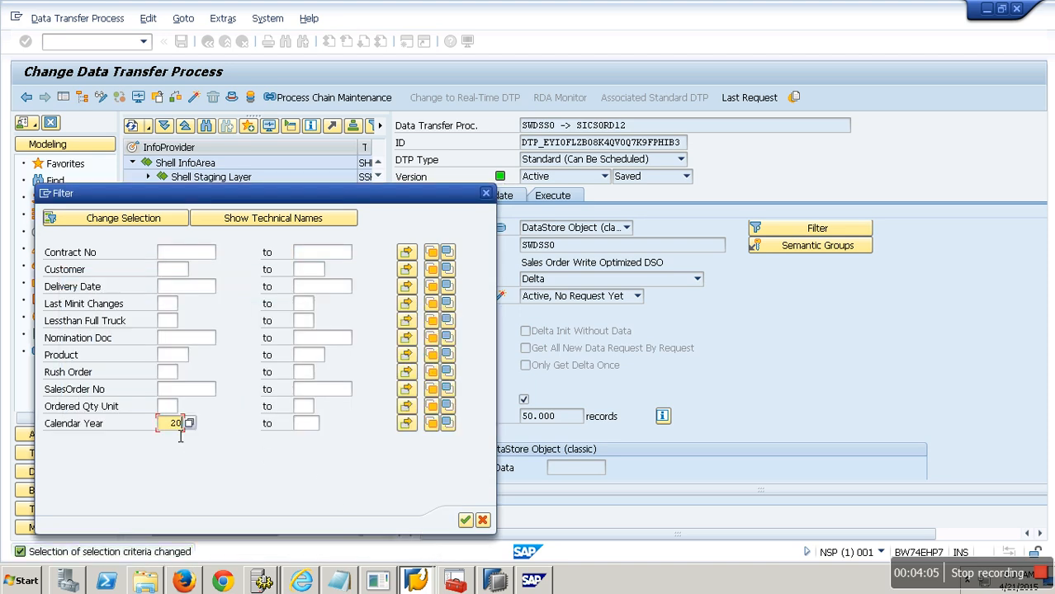
pyautogui.click(465, 520)
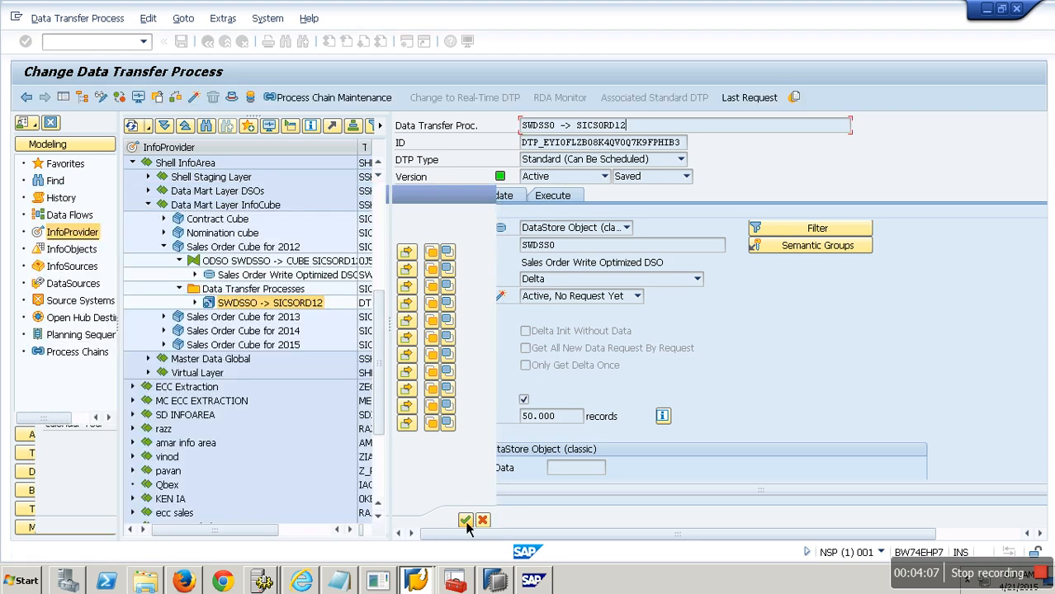
# Step: Execute the data transfer process to load the filtered data into the cube
pyautogui.click(232, 263)
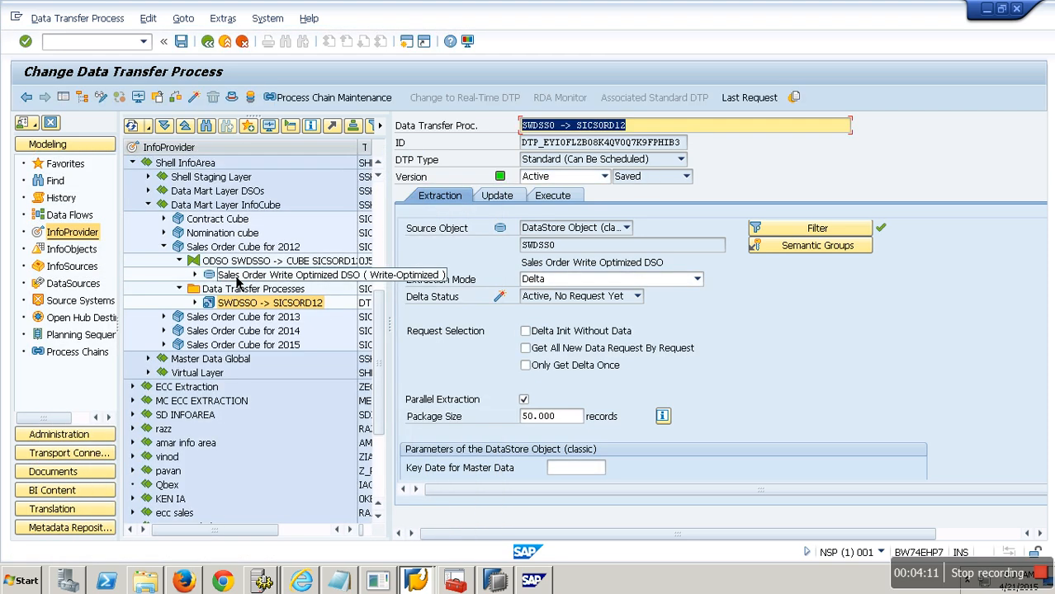
pyautogui.click(552, 196)
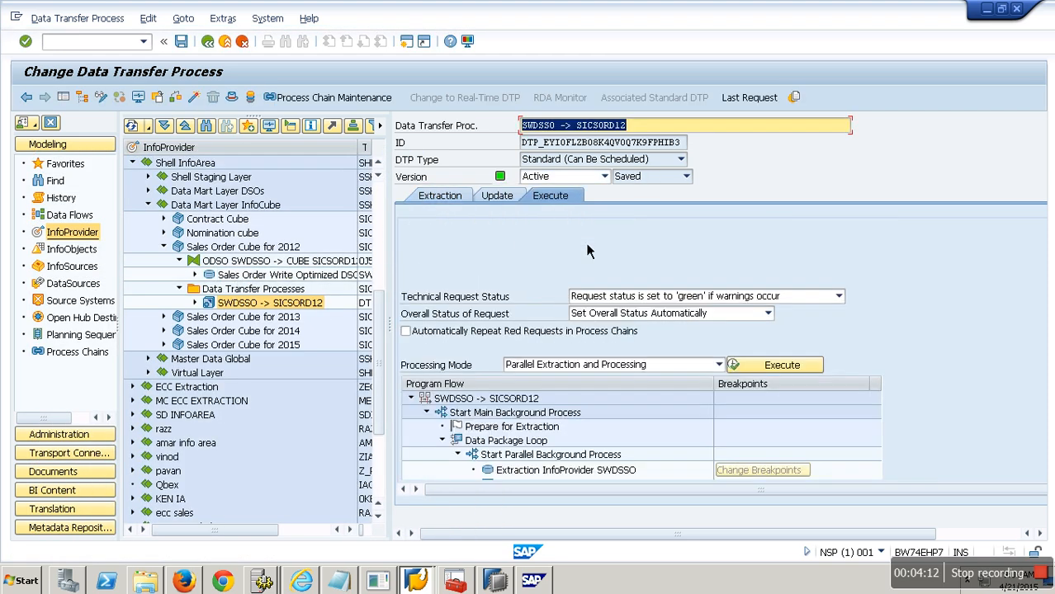
pyautogui.click(772, 365)
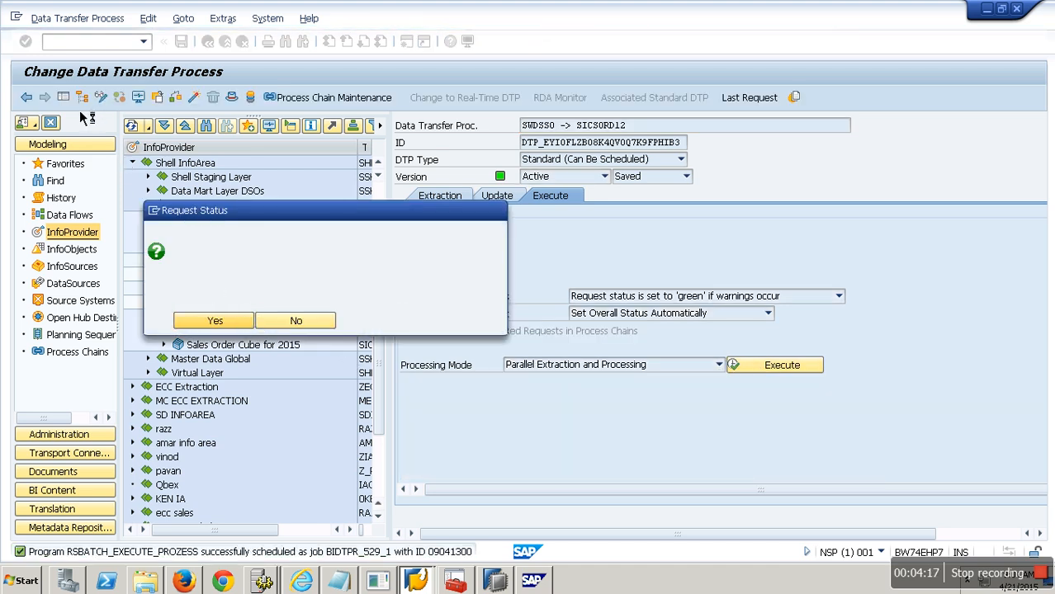
# Step: Review the load's request monitor, then inspect the loaded requests of Sales Order Cube for 2013 in its management screen
pyautogui.press('Return')
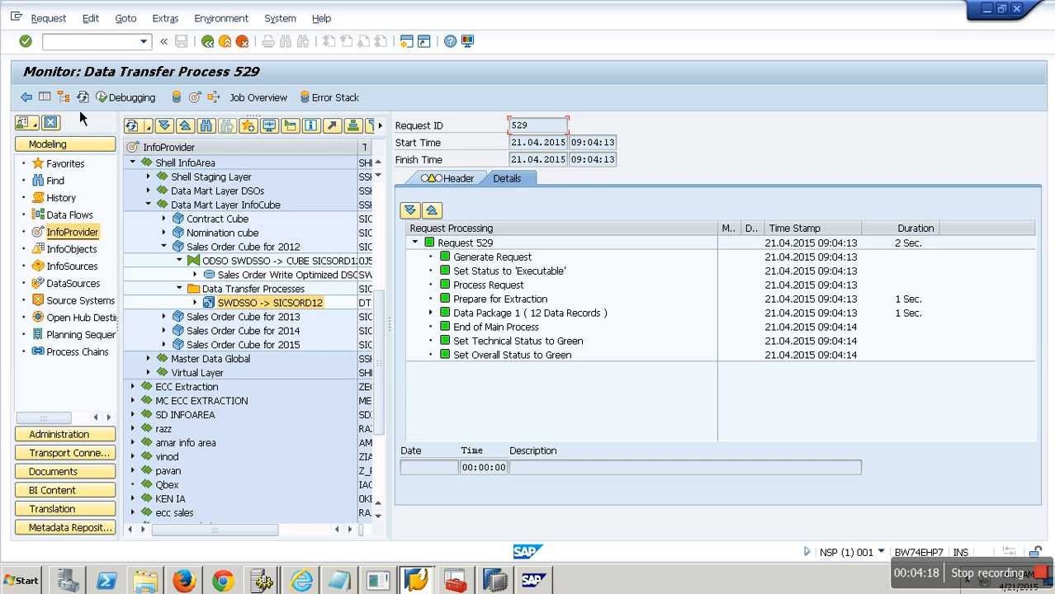
pyautogui.click(238, 44)
pyautogui.rightClick(227, 321)
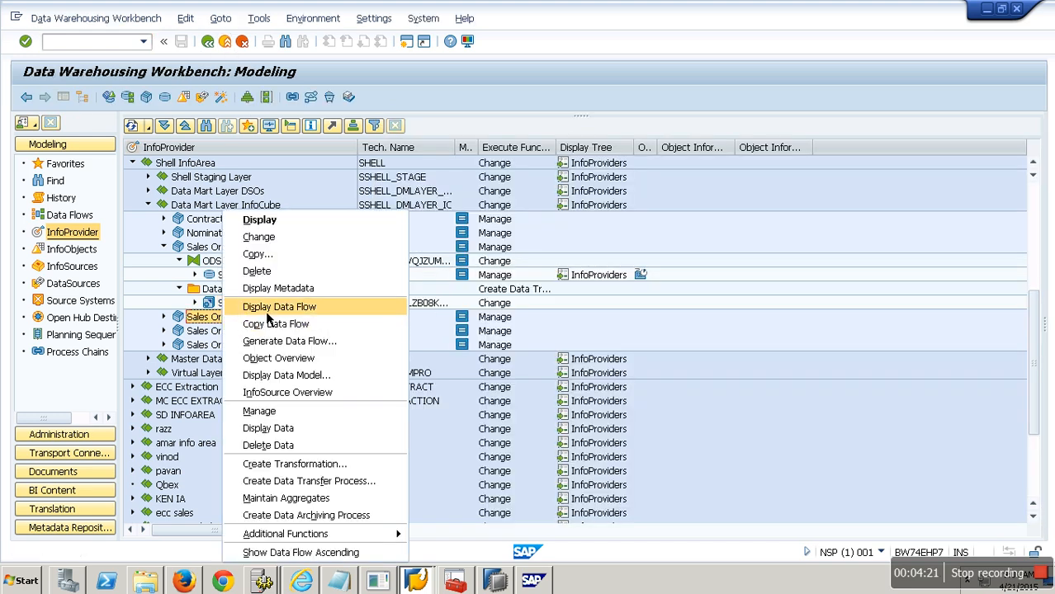
pyautogui.click(289, 412)
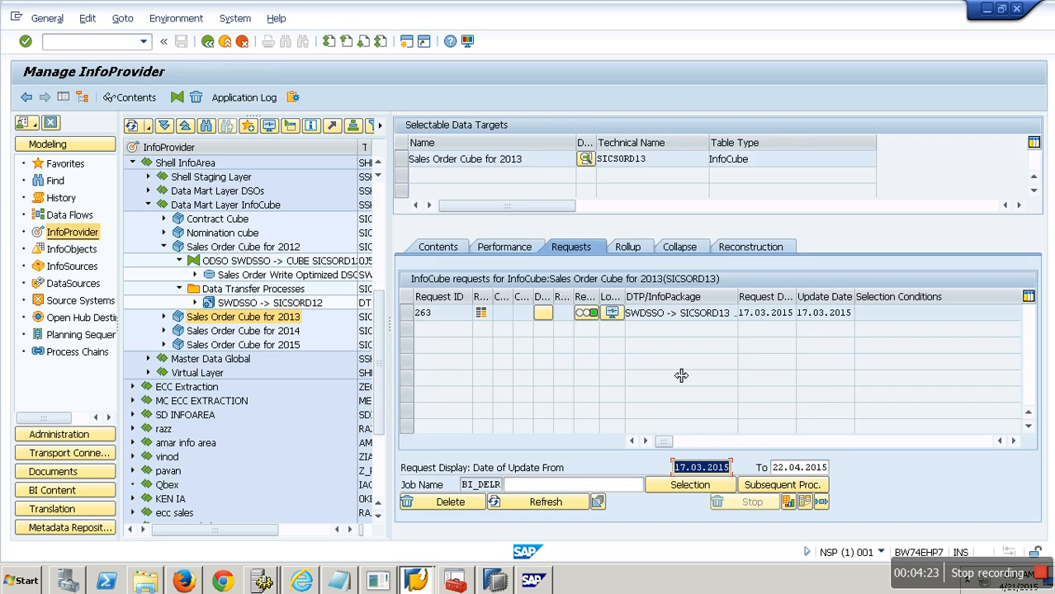
pyautogui.click(1016, 443)
pyautogui.click(1016, 443)
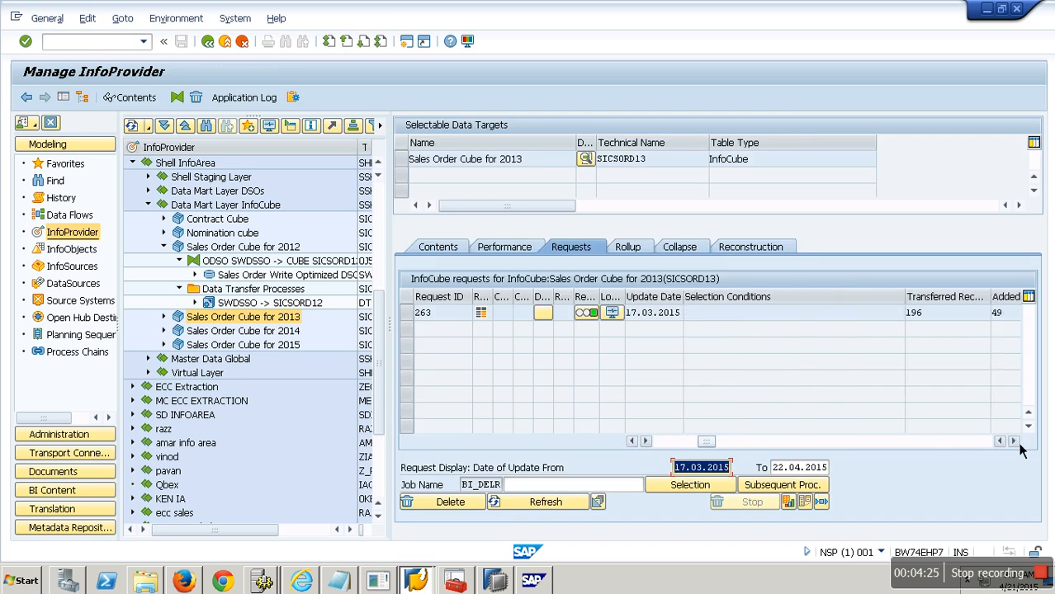
pyautogui.click(1014, 442)
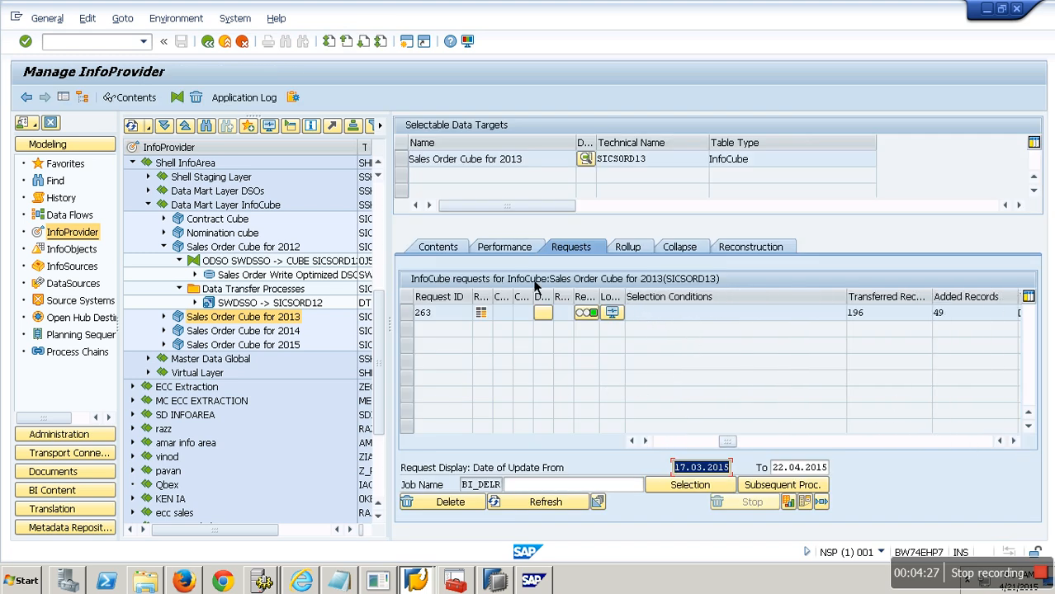
pyautogui.click(450, 258)
# Step: Delete all data from Sales Order Cube for 2013 without keeping the dimension table data, and close the log
pyautogui.rightClick(246, 319)
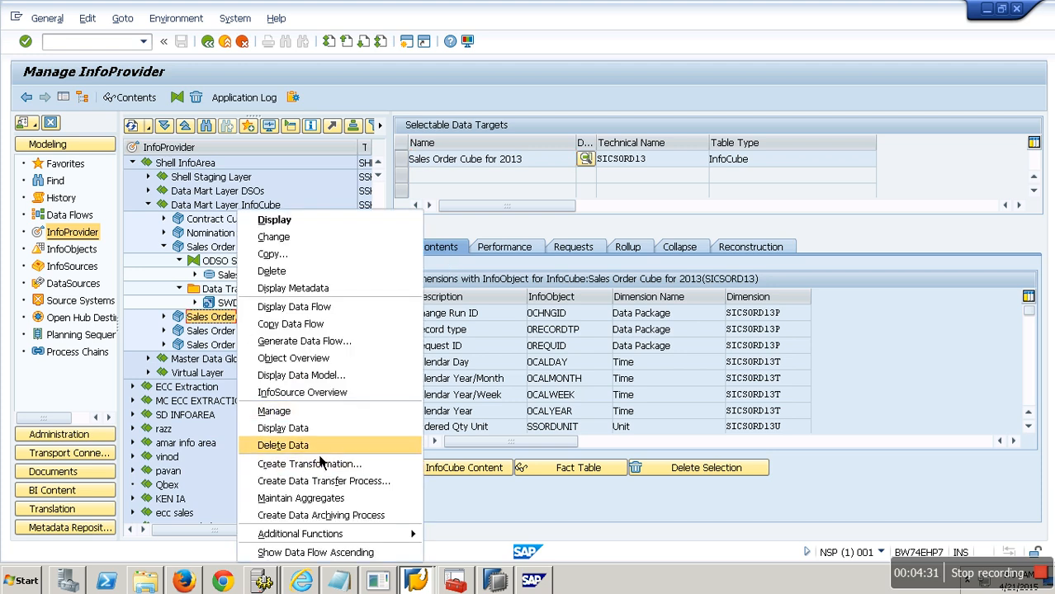
pyautogui.click(319, 455)
pyautogui.click(216, 288)
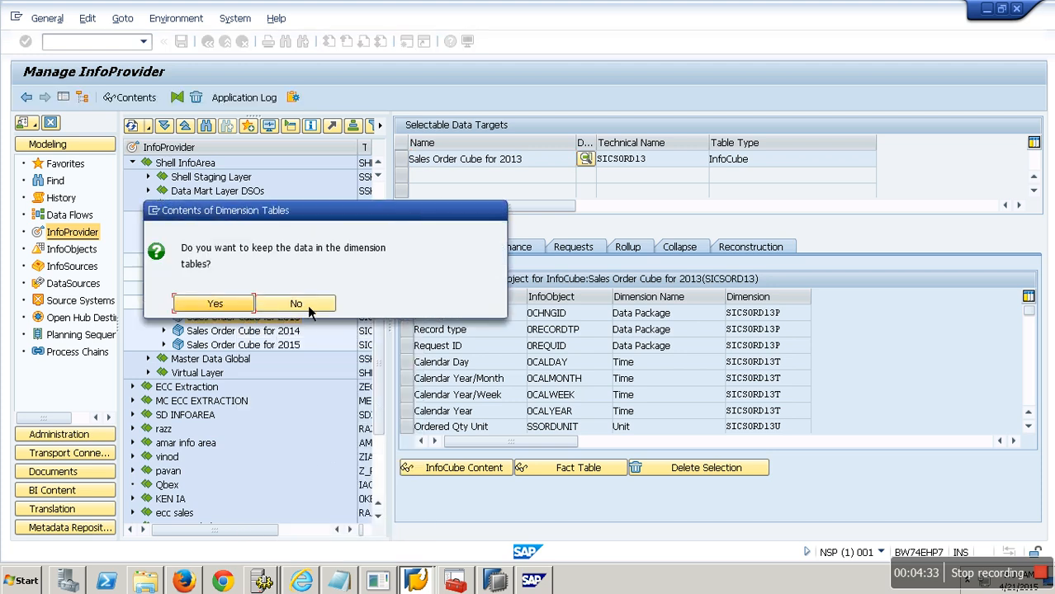
pyautogui.click(307, 305)
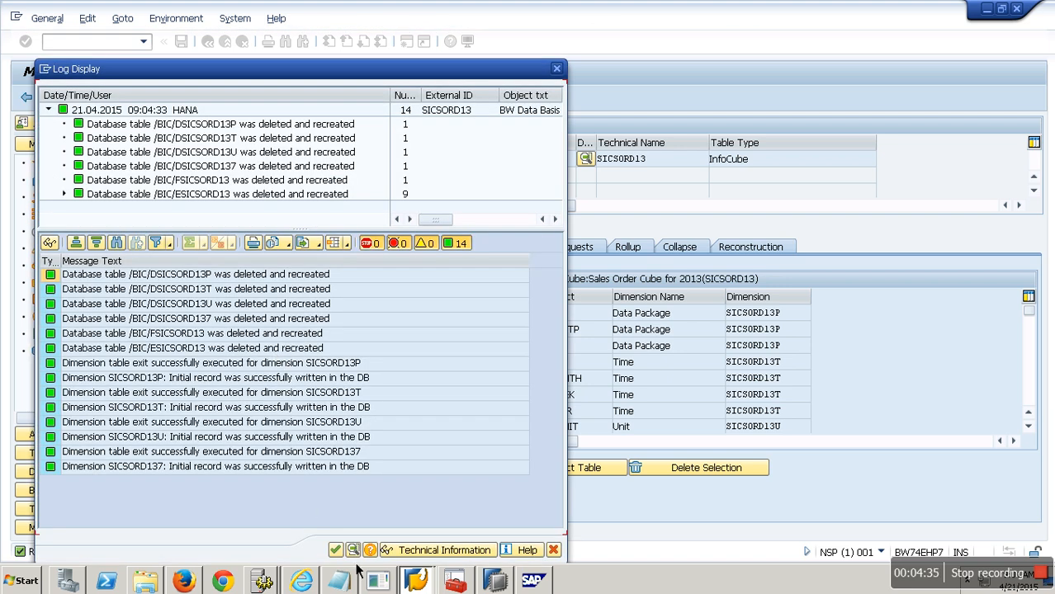
pyautogui.click(334, 550)
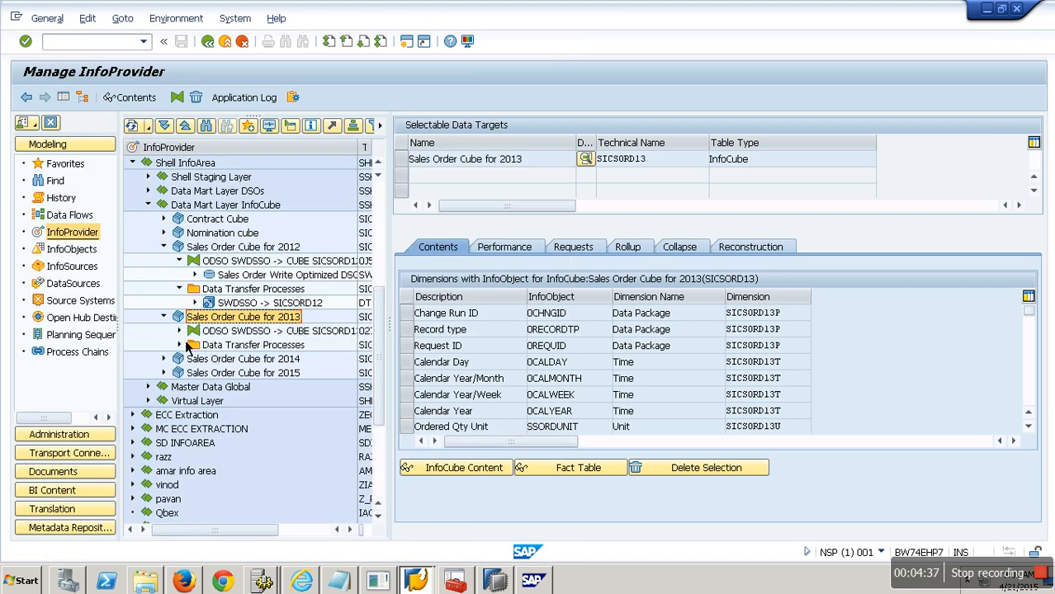
# Step: Expand Sales Order Cube for 2013 and open its data transfer process SWDSSO -> SICSORD13 for changing, then open its filter
pyautogui.click(179, 345)
pyautogui.rightClick(279, 358)
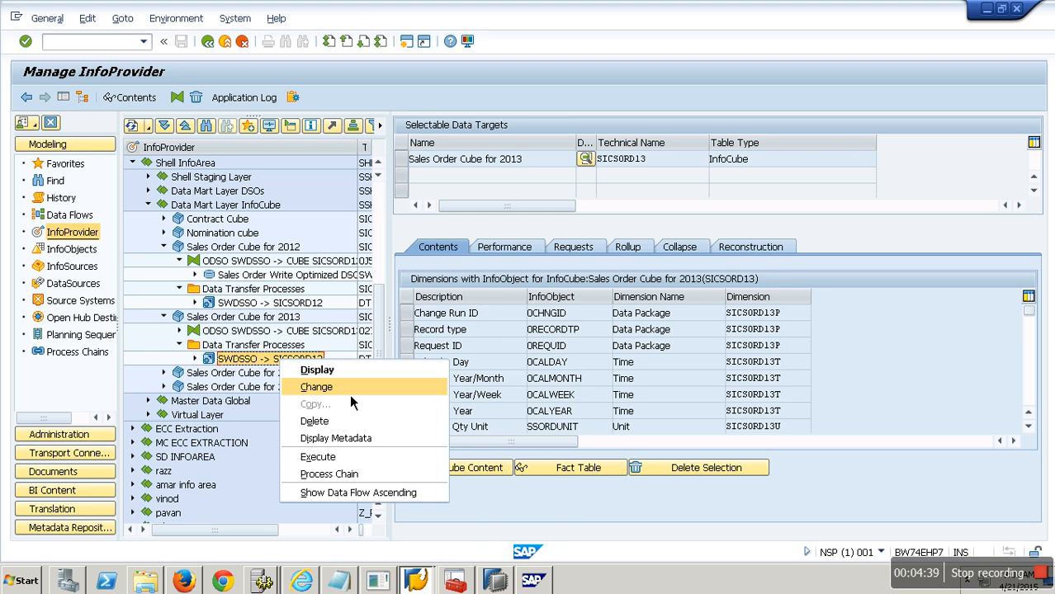
pyautogui.click(350, 386)
pyautogui.click(439, 196)
pyautogui.click(849, 232)
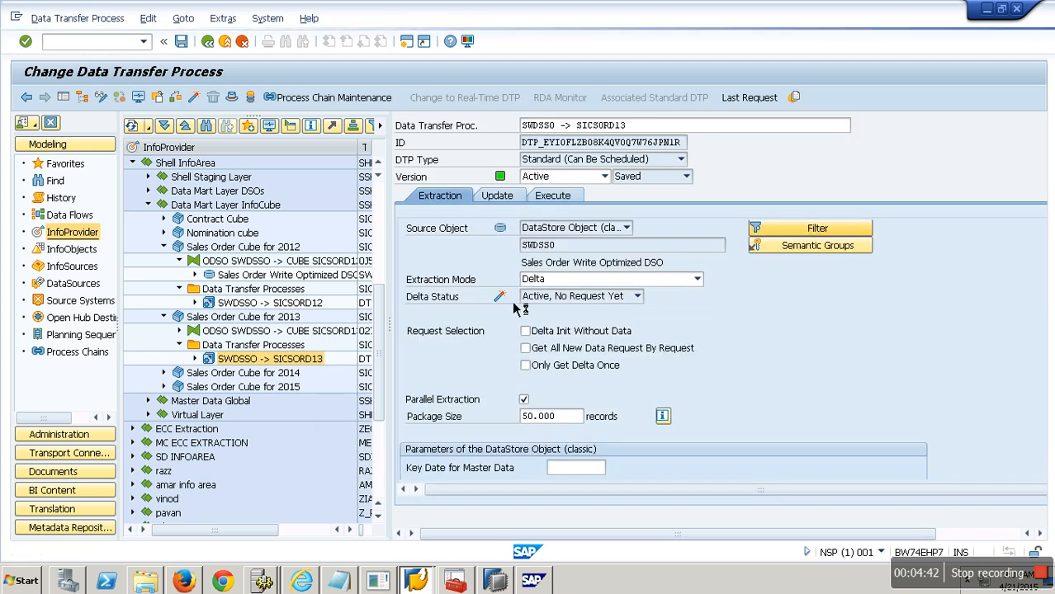
# Step: Add Calendar Year to the DTP filter with value 2013, then activate the DTP under the workbench transport request
pyautogui.click(154, 221)
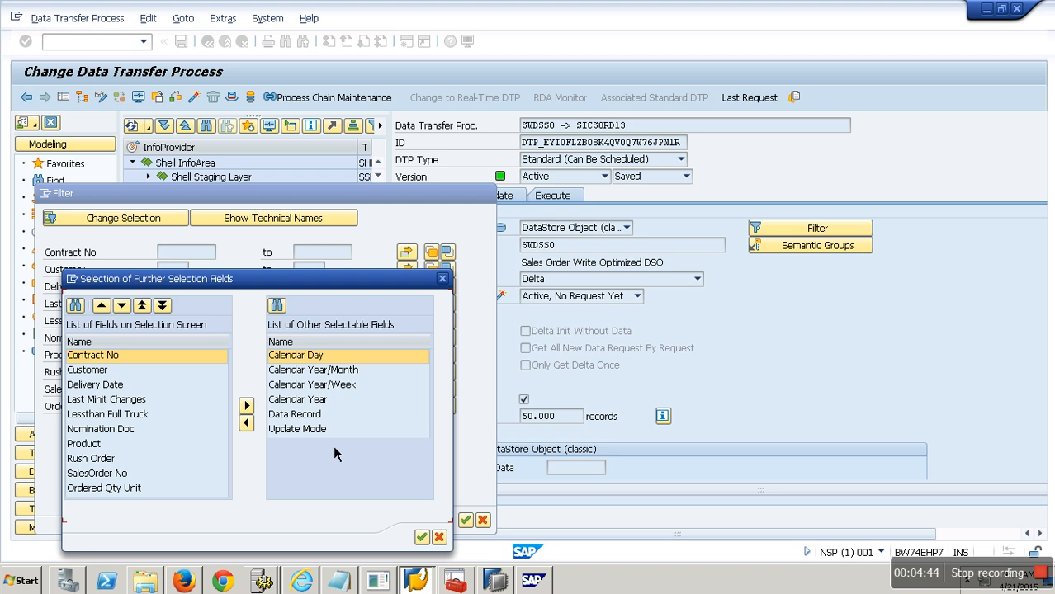
pyautogui.click(297, 400)
pyautogui.click(246, 422)
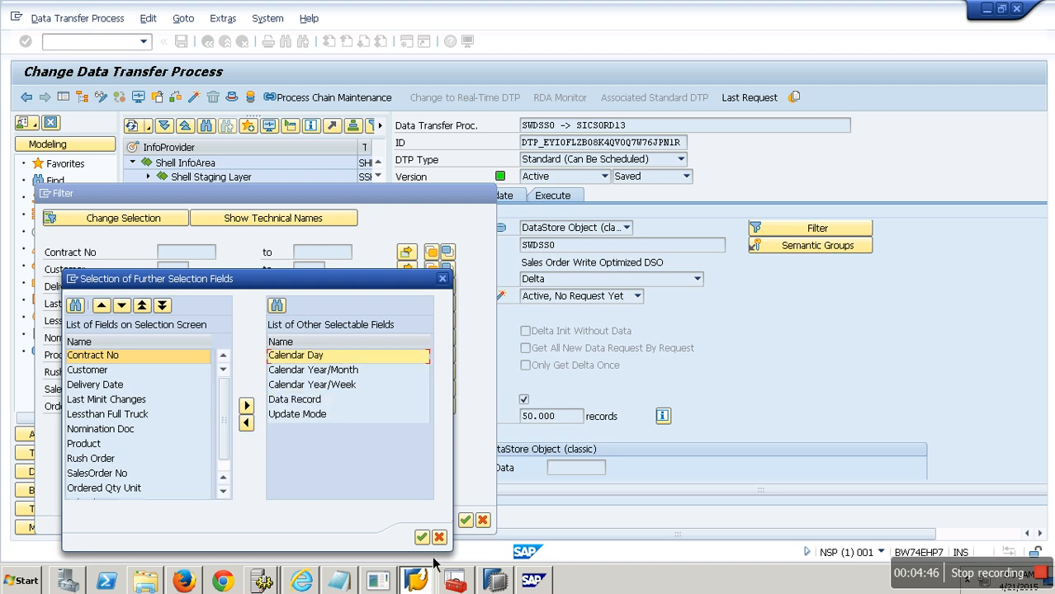
pyautogui.click(175, 429)
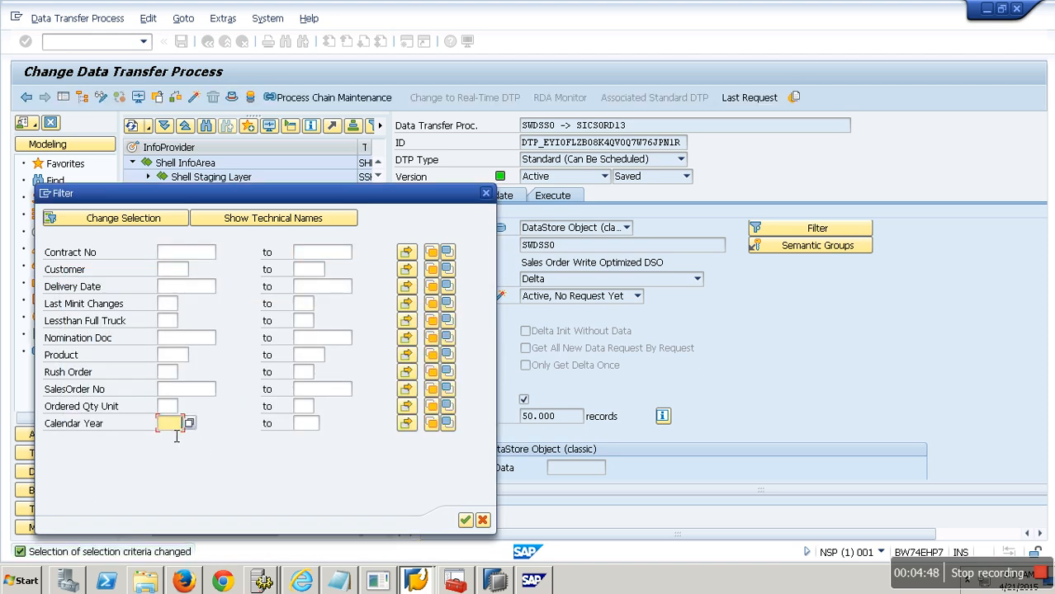
pyautogui.write('2013')
pyautogui.click(466, 521)
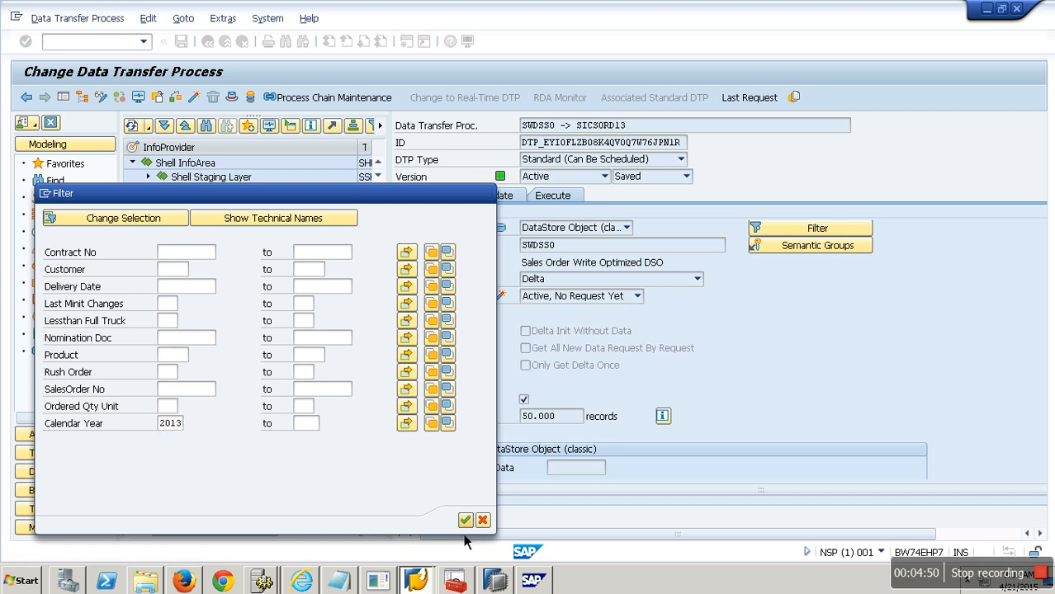
pyautogui.click(196, 98)
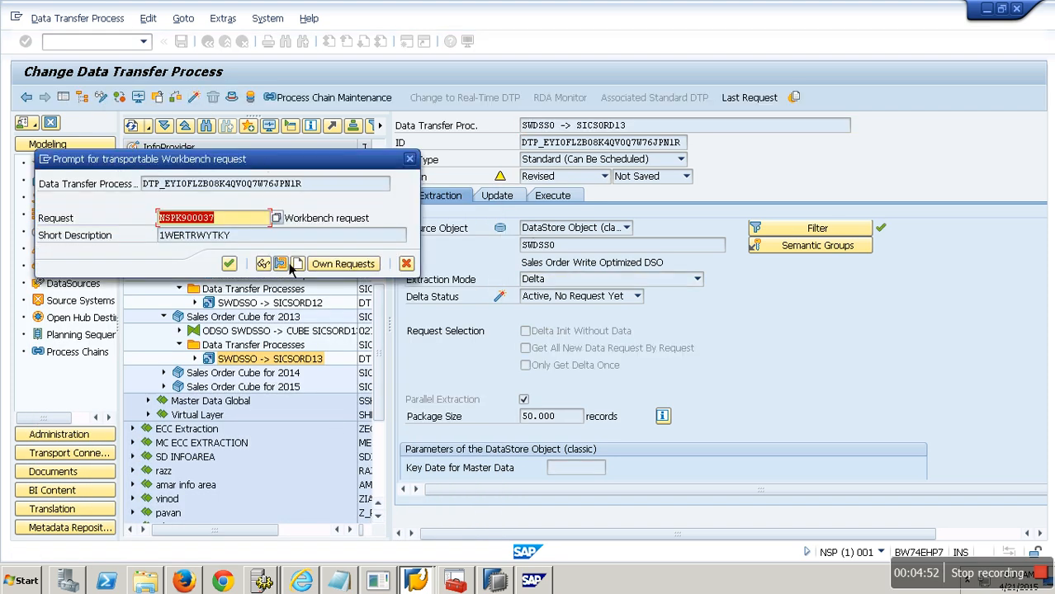
pyautogui.click(230, 265)
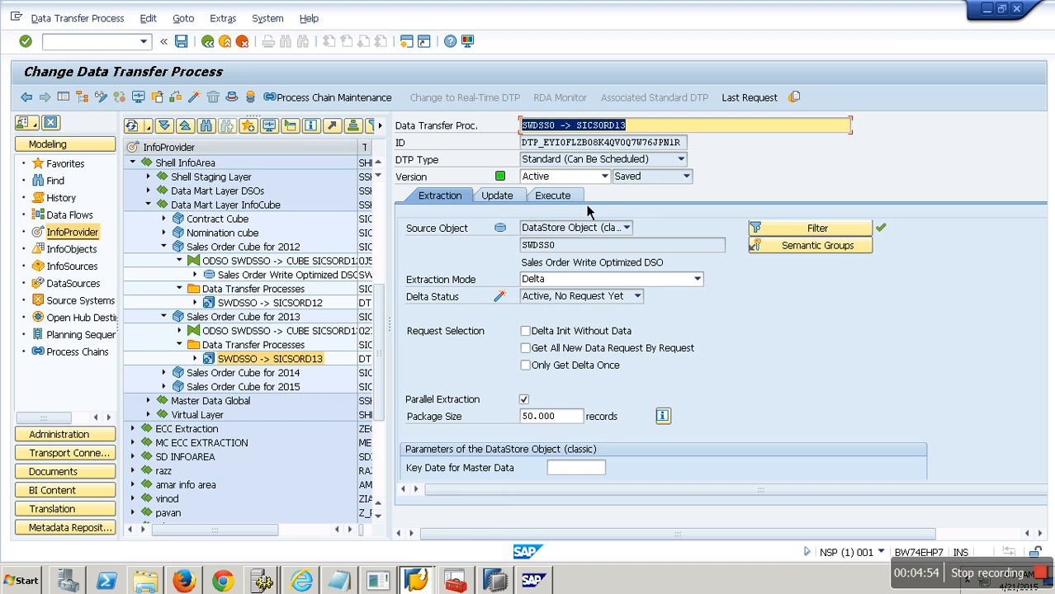
# Step: Execute the SICSORD13 data transfer process, display its request monitor, and return to the DTP
pyautogui.click(552, 196)
pyautogui.click(782, 365)
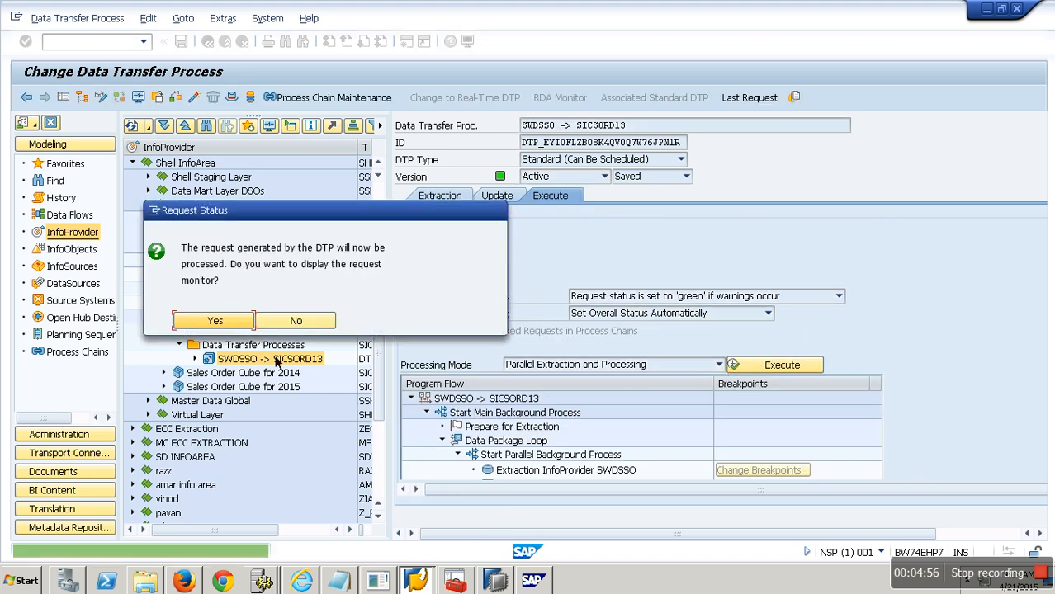
pyautogui.click(213, 320)
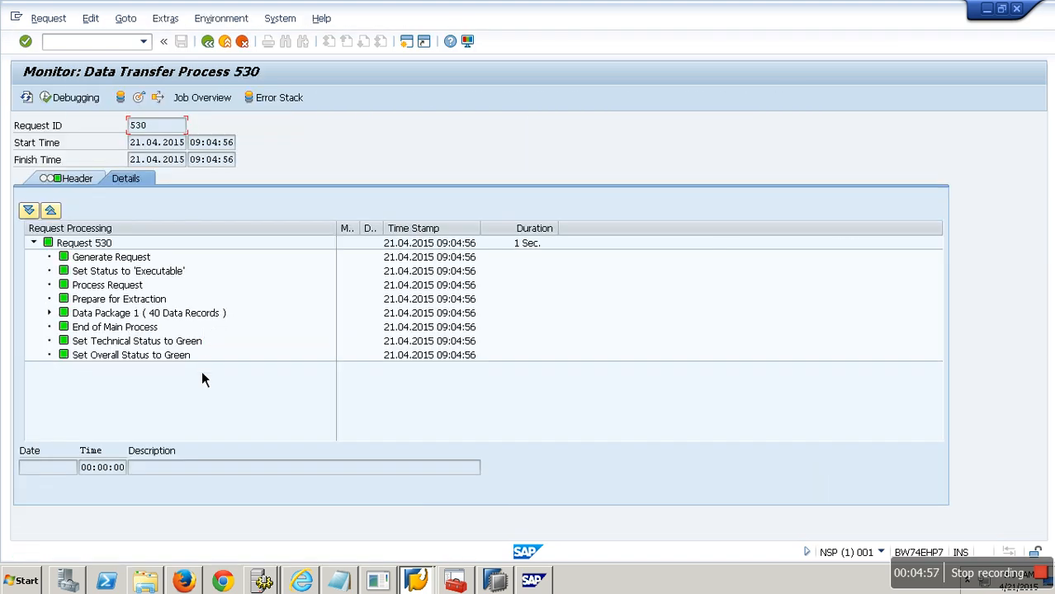
pyautogui.click(238, 47)
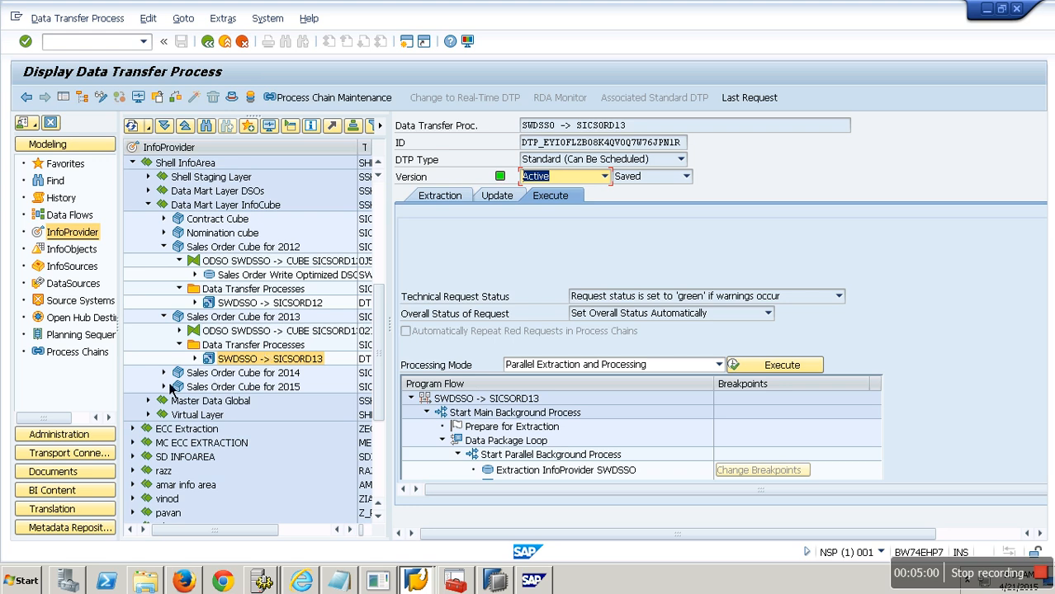
# Step: Delete all data from Sales Order Cube for 2014 without keeping the dimension table data, and close the log
pyautogui.click(163, 373)
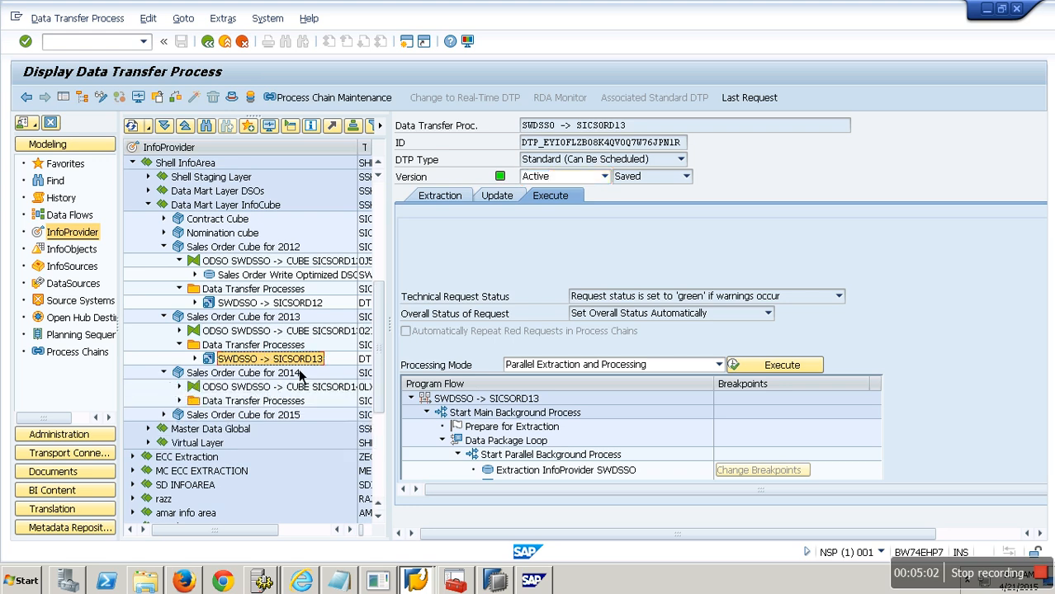
pyautogui.rightClick(275, 379)
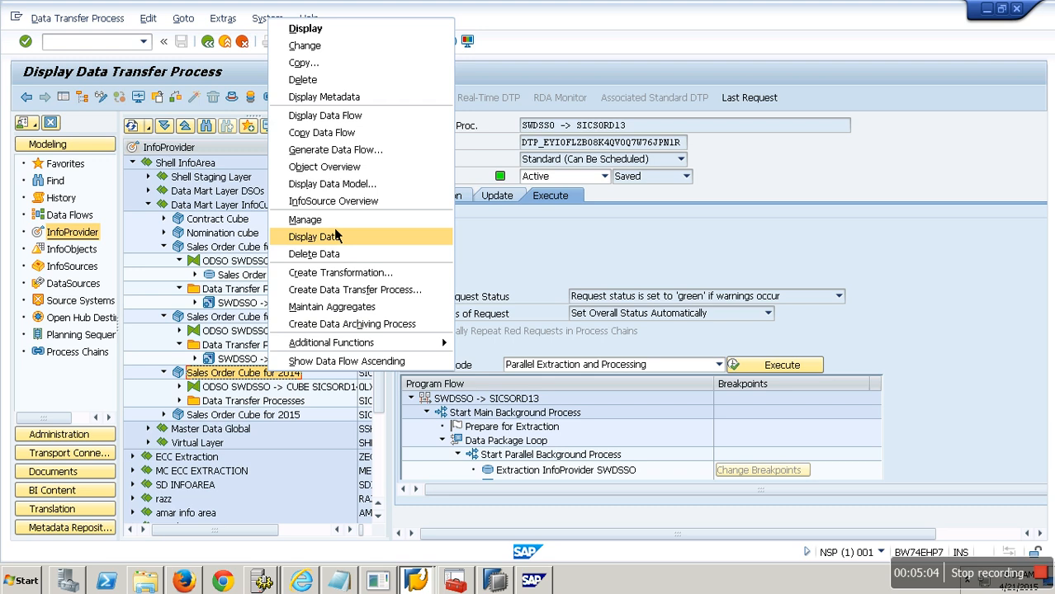
pyautogui.click(337, 259)
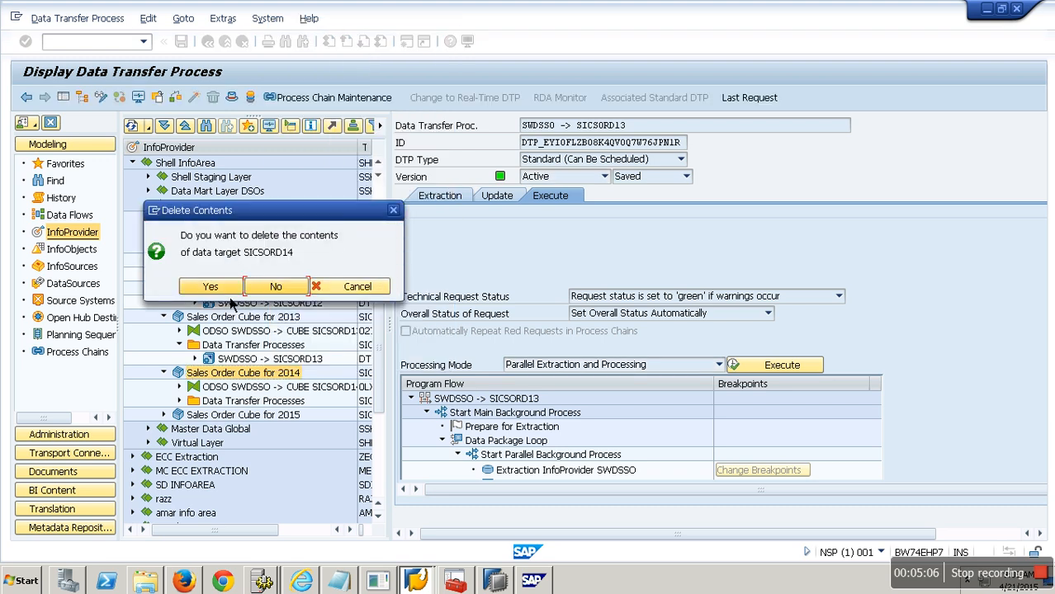
pyautogui.click(235, 288)
pyautogui.click(274, 307)
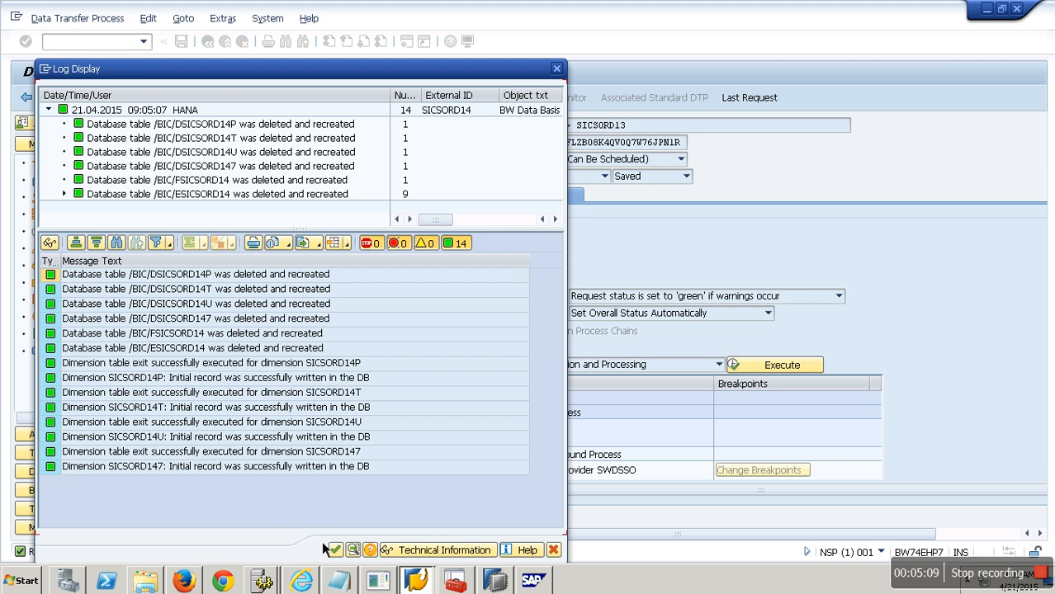
pyautogui.click(332, 550)
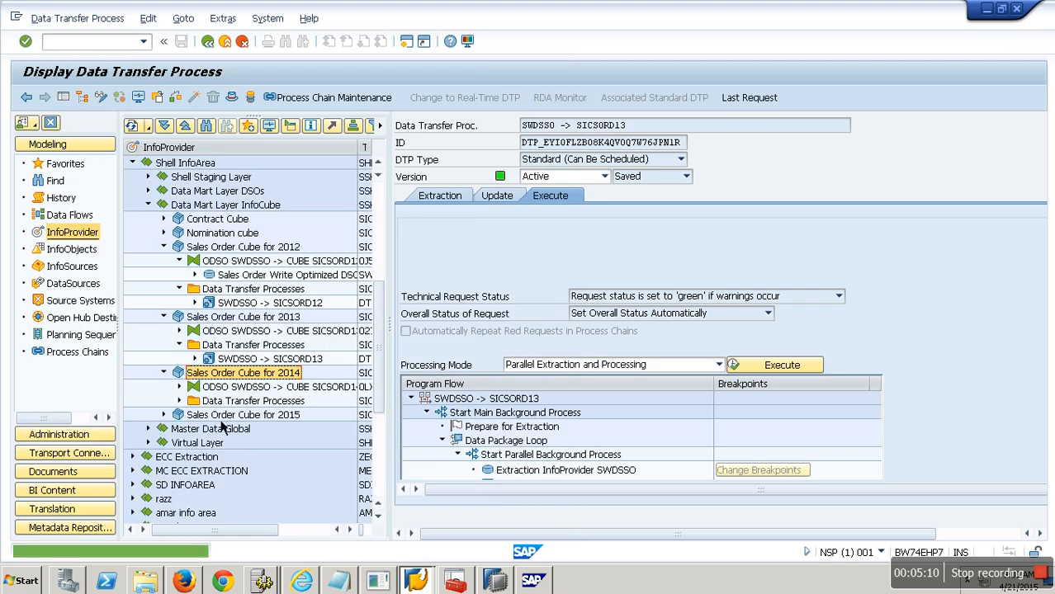
# Step: Open the data transfer process SWDSSO -> SICSORD14 for changing and open its filter
pyautogui.doubleClick(277, 419)
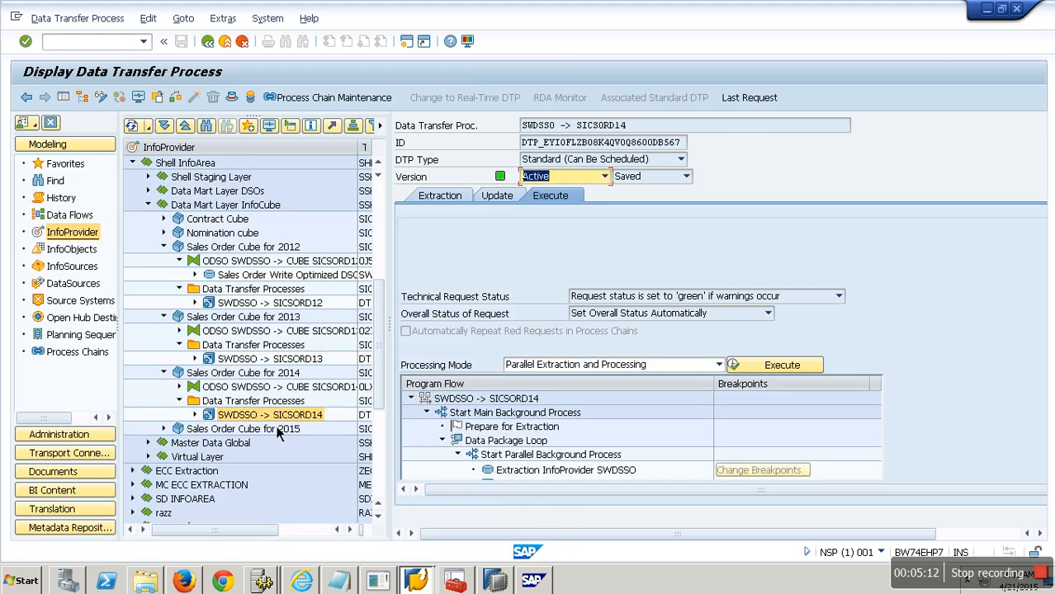
pyautogui.click(453, 199)
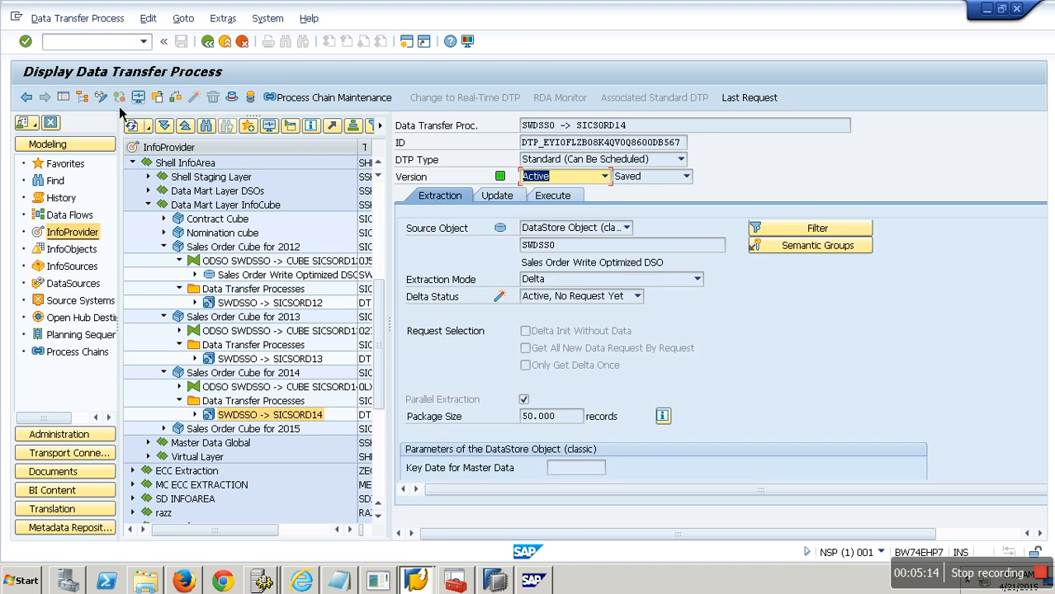
pyautogui.click(138, 97)
pyautogui.click(816, 229)
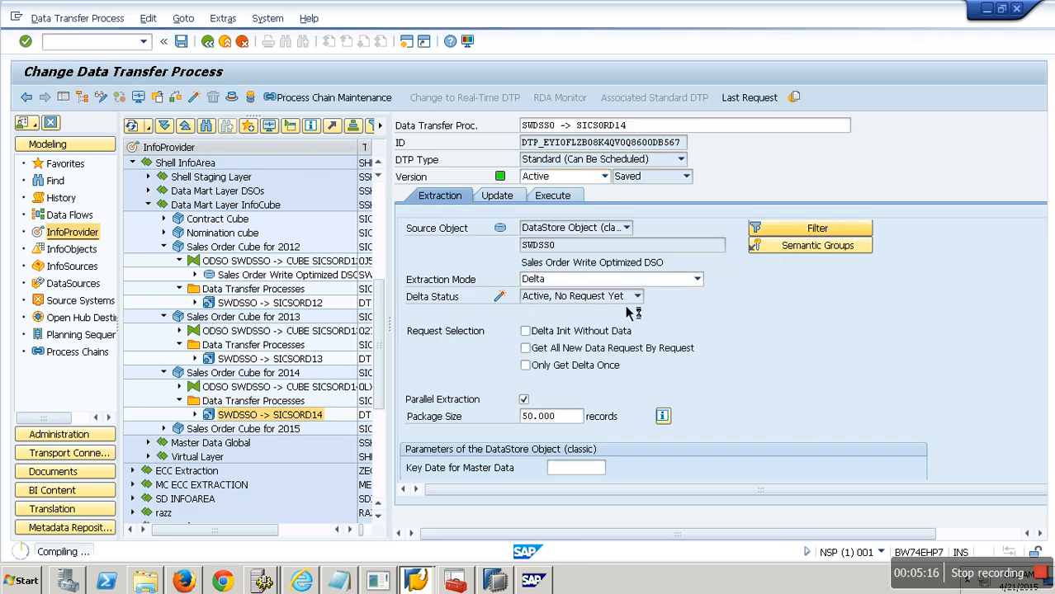
# Step: Add Calendar Year to the DTP filter with value 2014, then activate the DTP under the transport request
pyautogui.click(144, 218)
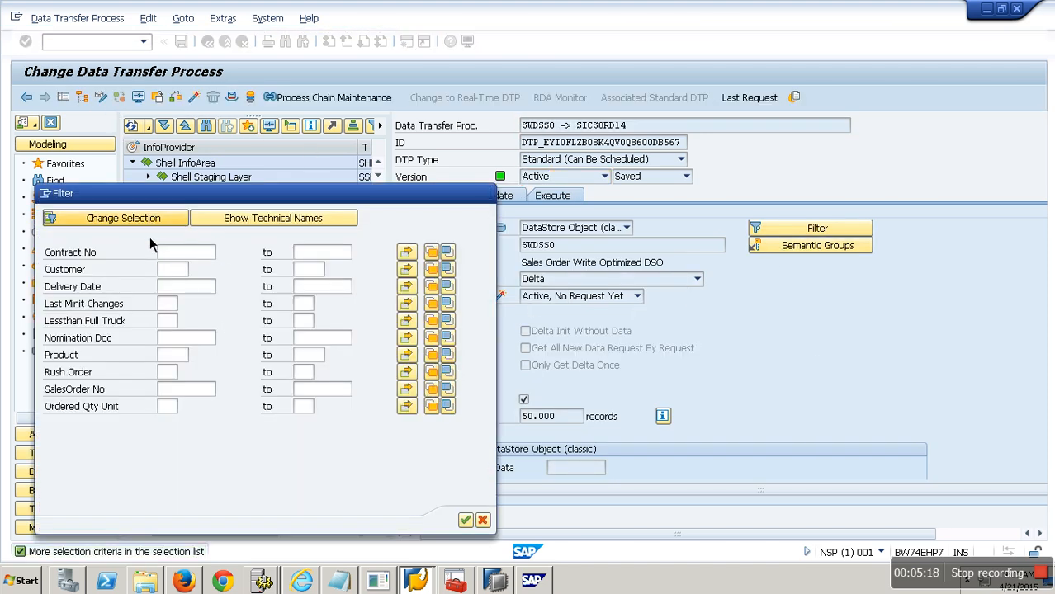
pyautogui.click(312, 399)
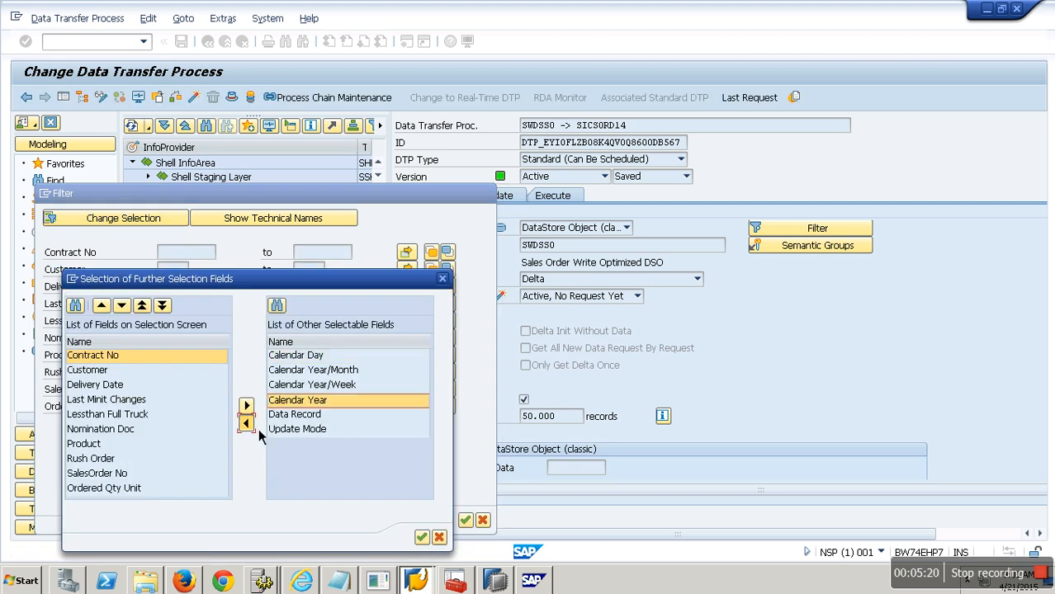
pyautogui.click(246, 422)
pyautogui.click(423, 539)
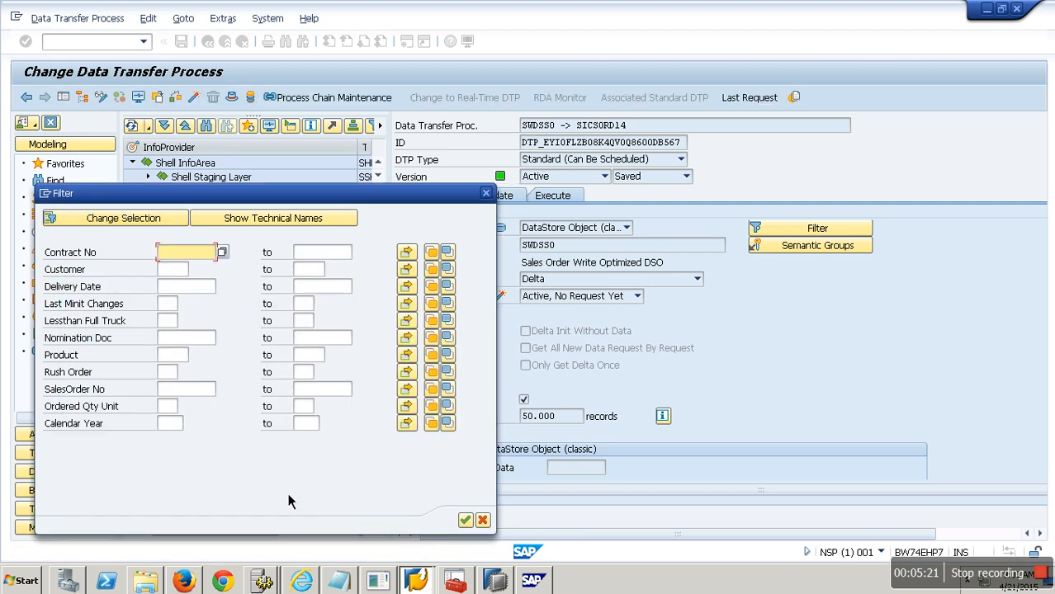
pyautogui.click(177, 425)
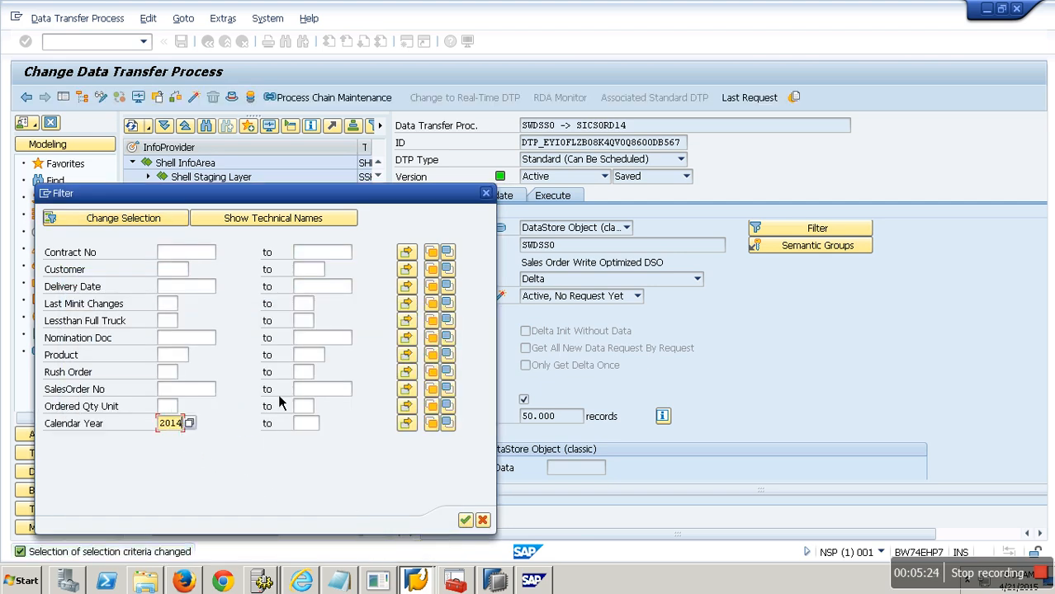
pyautogui.click(465, 520)
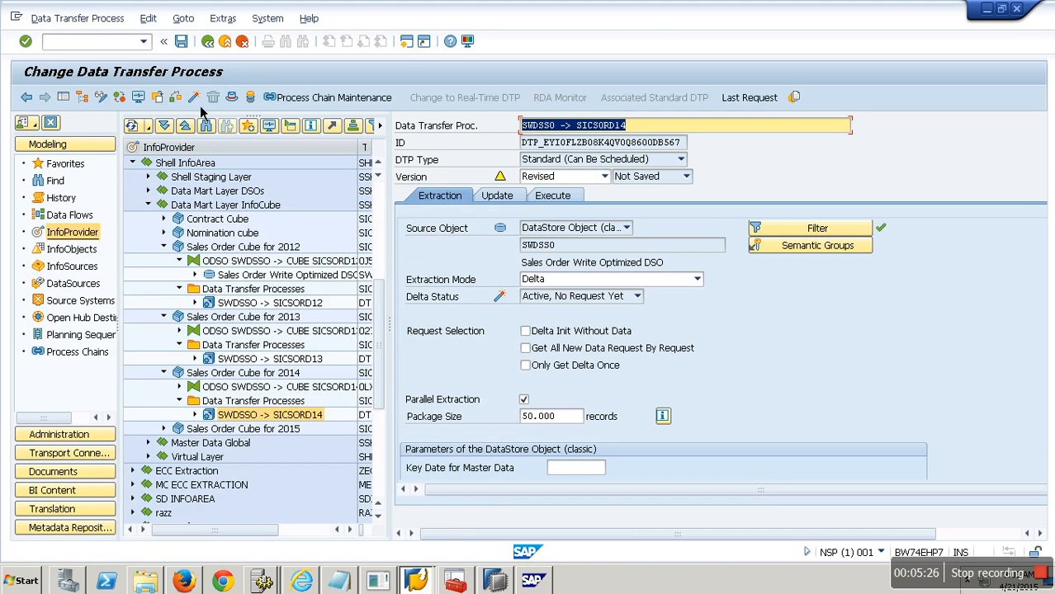
pyautogui.click(228, 264)
# Step: Execute the SICSORD14 data transfer process and choose to display the request monitor
pyautogui.click(554, 196)
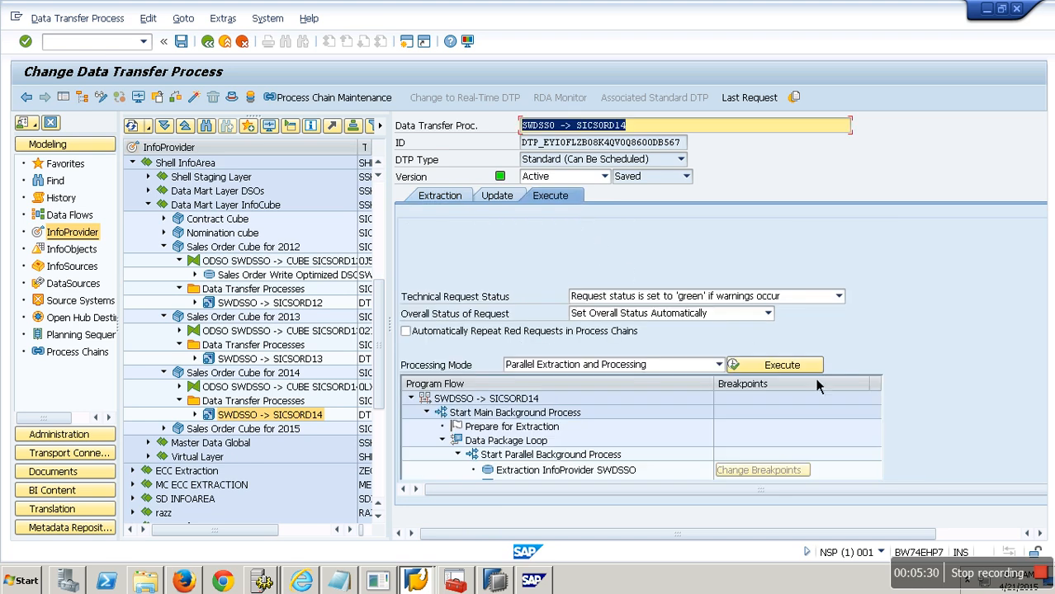
pyautogui.click(780, 365)
pyautogui.click(237, 322)
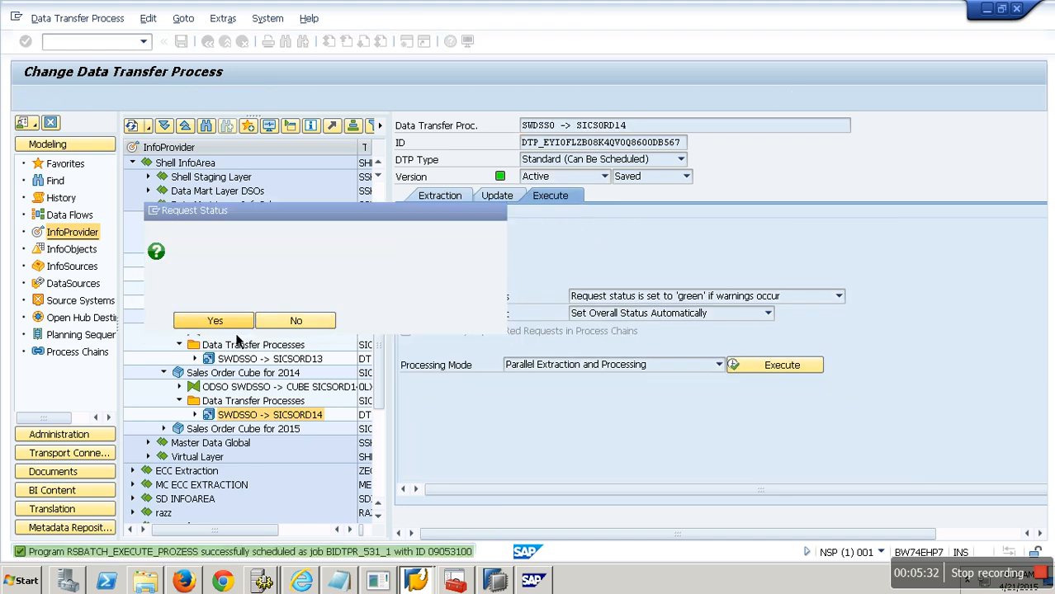
# Step: Open the request monitor for the latest SICSORD14 load, refresh it, and expand its data package details
pyautogui.click(225, 41)
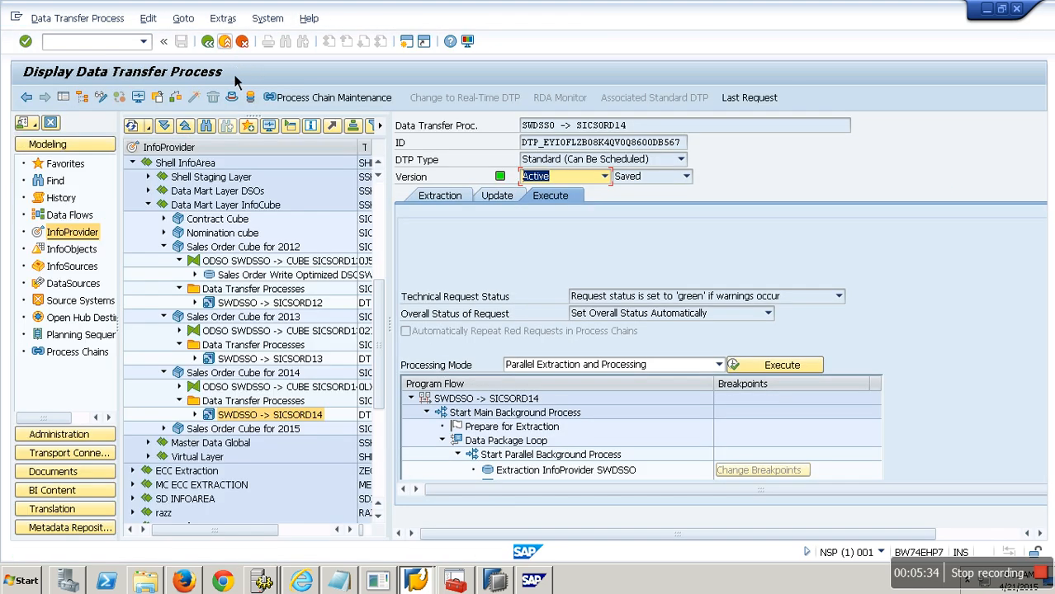
pyautogui.click(140, 100)
pyautogui.click(425, 251)
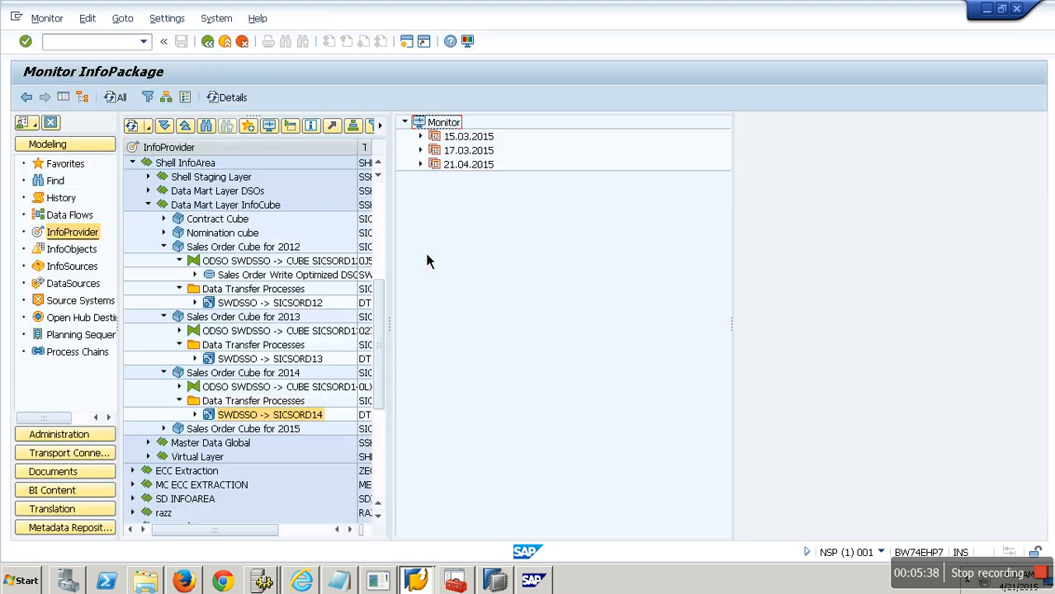
pyautogui.click(421, 164)
pyautogui.doubleClick(579, 238)
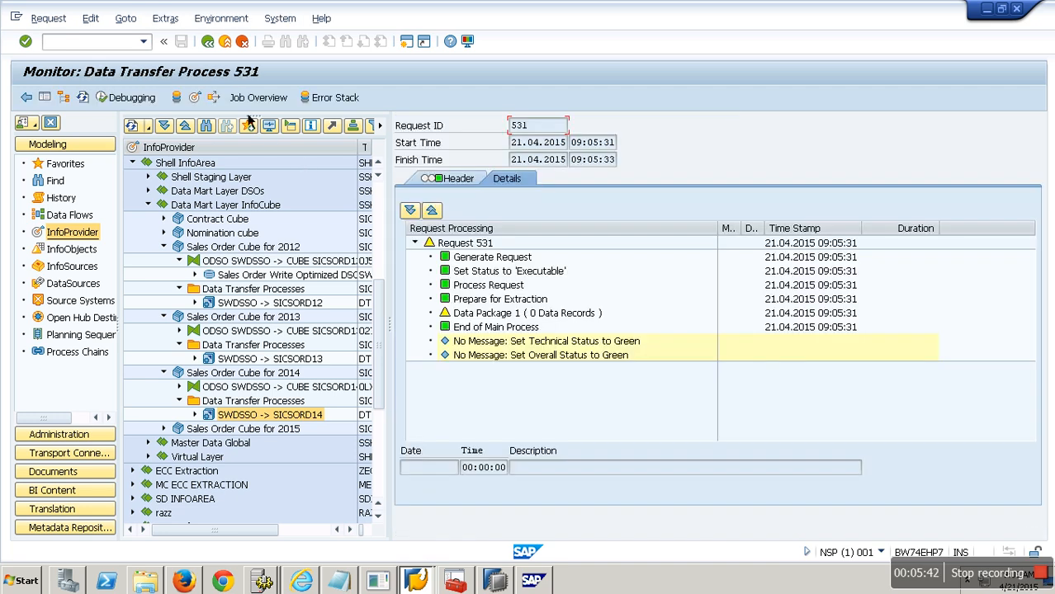
pyautogui.click(511, 319)
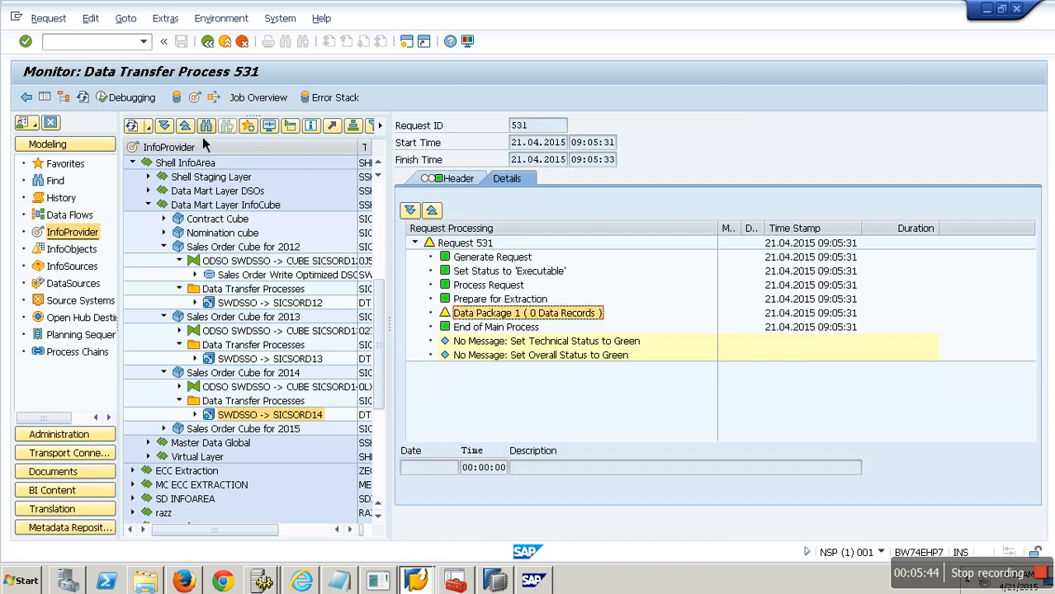
pyautogui.click(87, 100)
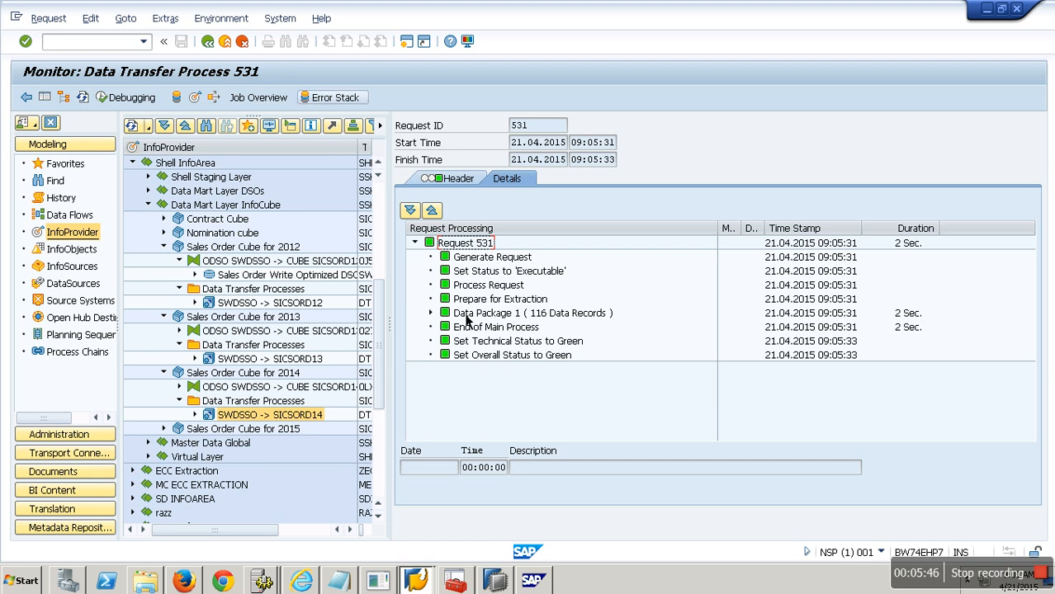
pyautogui.click(431, 316)
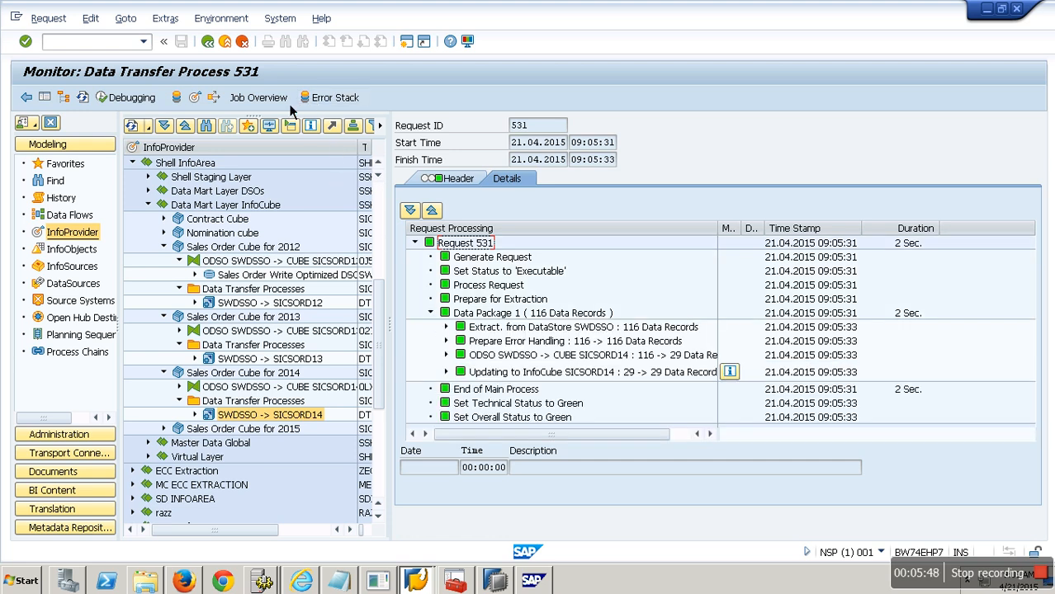
# Step: Delete all data from Sales Order Cube for 2015 without keeping the dimension table data
pyautogui.click(223, 41)
pyautogui.rightClick(240, 430)
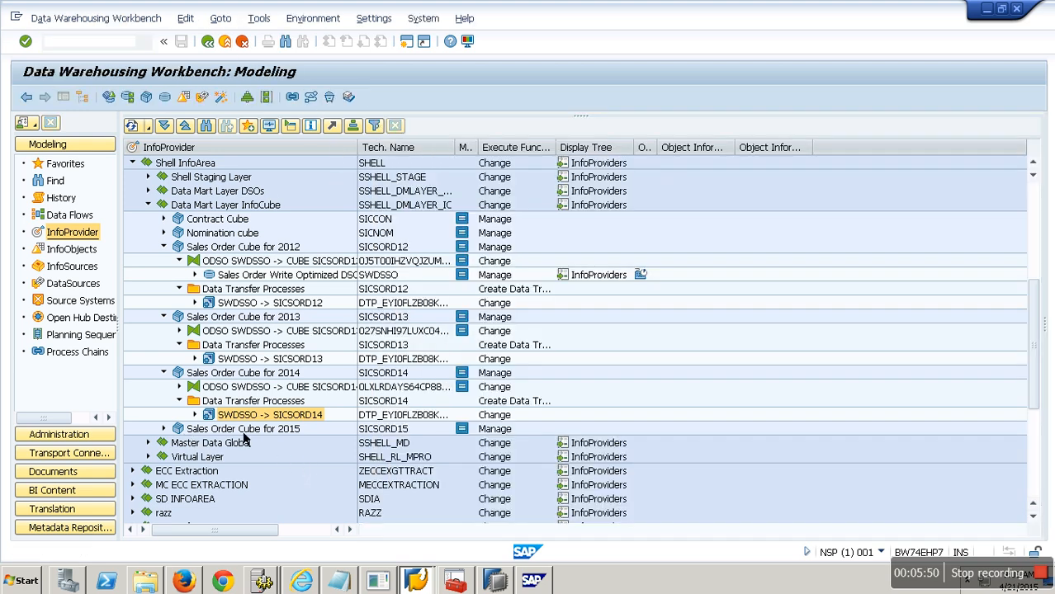
pyautogui.click(308, 310)
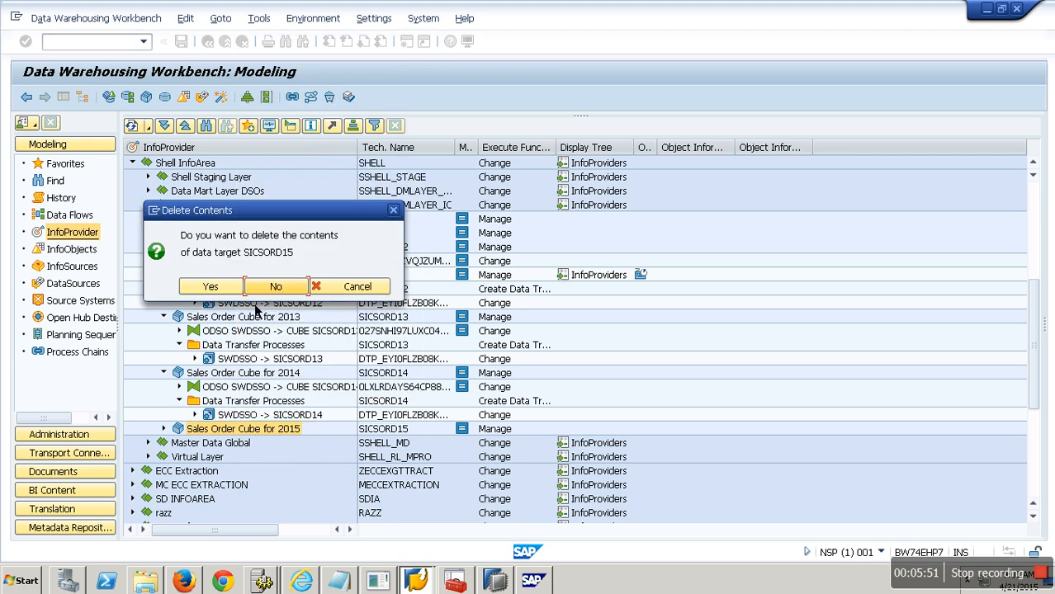
pyautogui.click(237, 289)
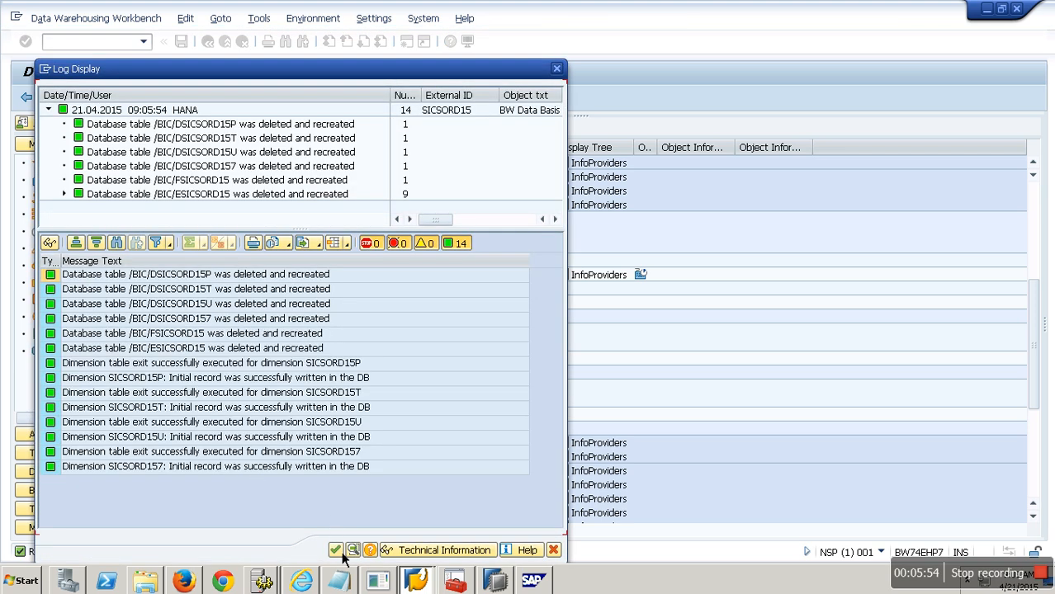
pyautogui.click(336, 550)
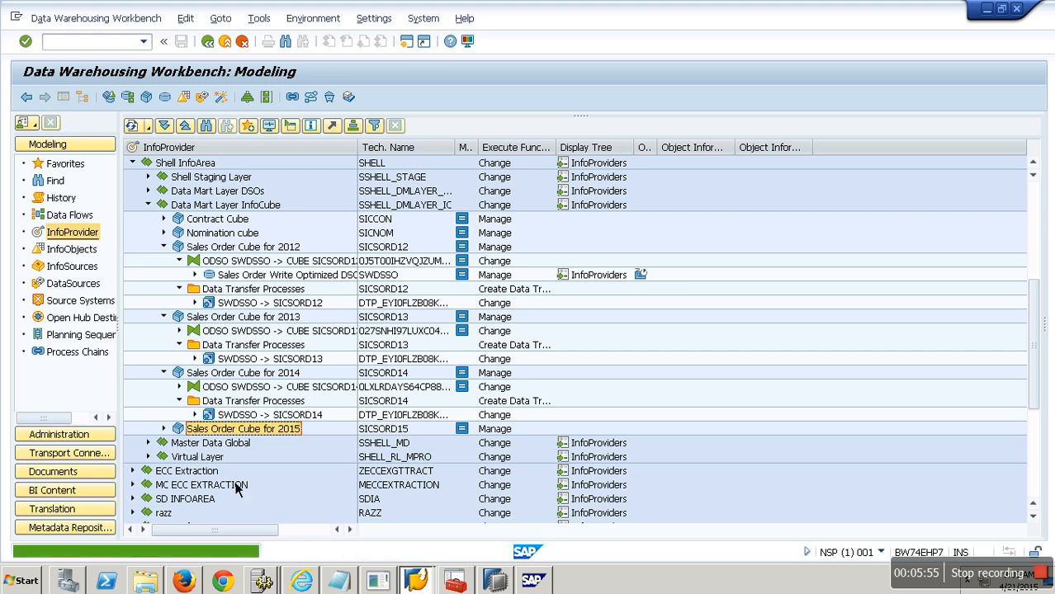
# Step: Open the data transfer process SWDSSO -> SICSORD15 for changing and open its filter
pyautogui.scroll(-2, 246, 468)
pyautogui.click(179, 373)
pyautogui.rightClick(264, 388)
pyautogui.click(334, 415)
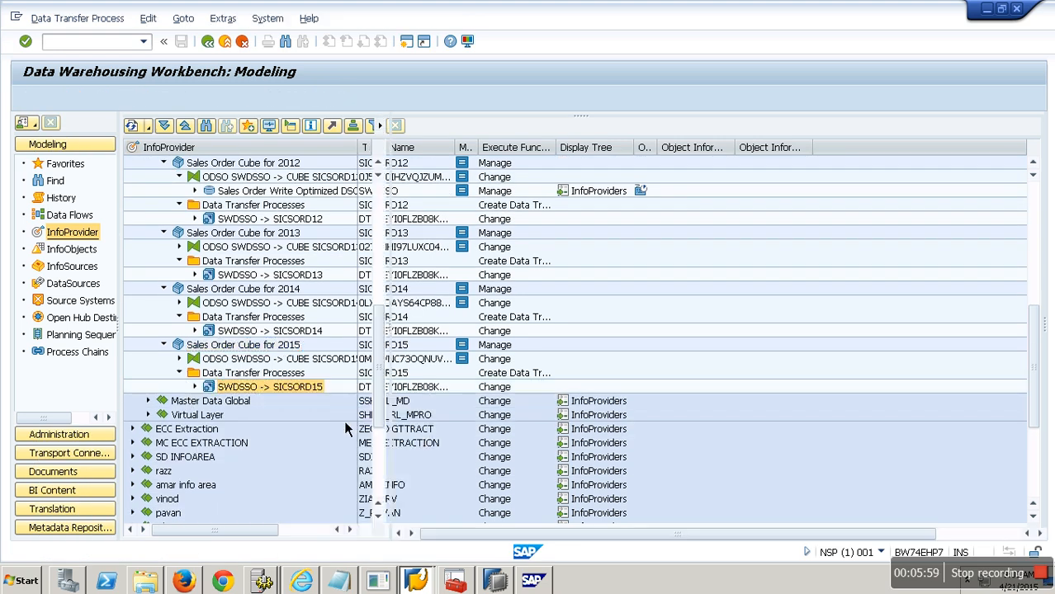
pyautogui.click(446, 197)
pyautogui.click(103, 99)
pyautogui.click(783, 233)
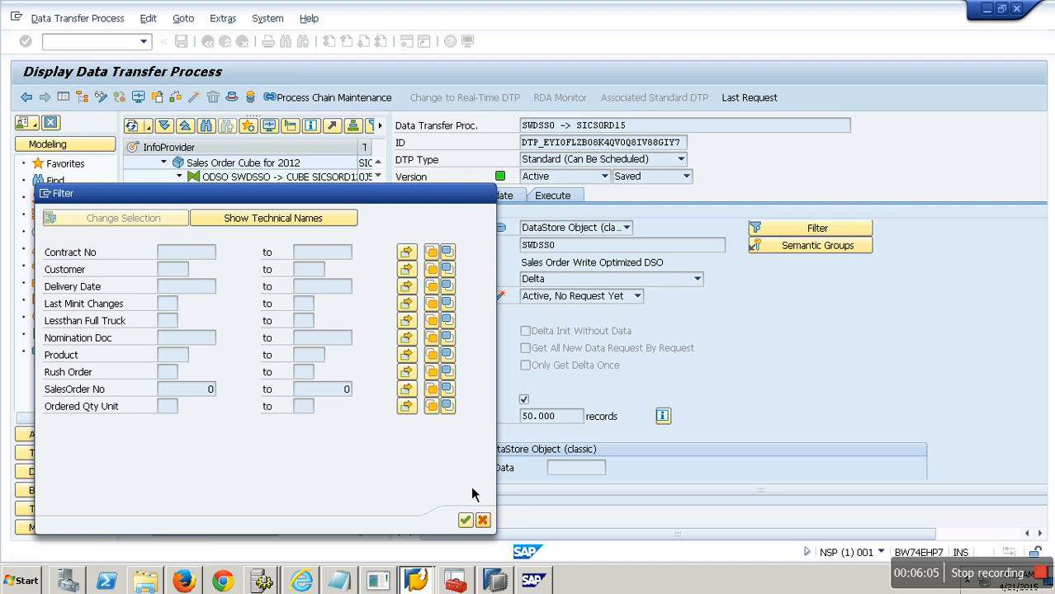
pyautogui.click(465, 520)
pyautogui.click(104, 100)
pyautogui.click(780, 232)
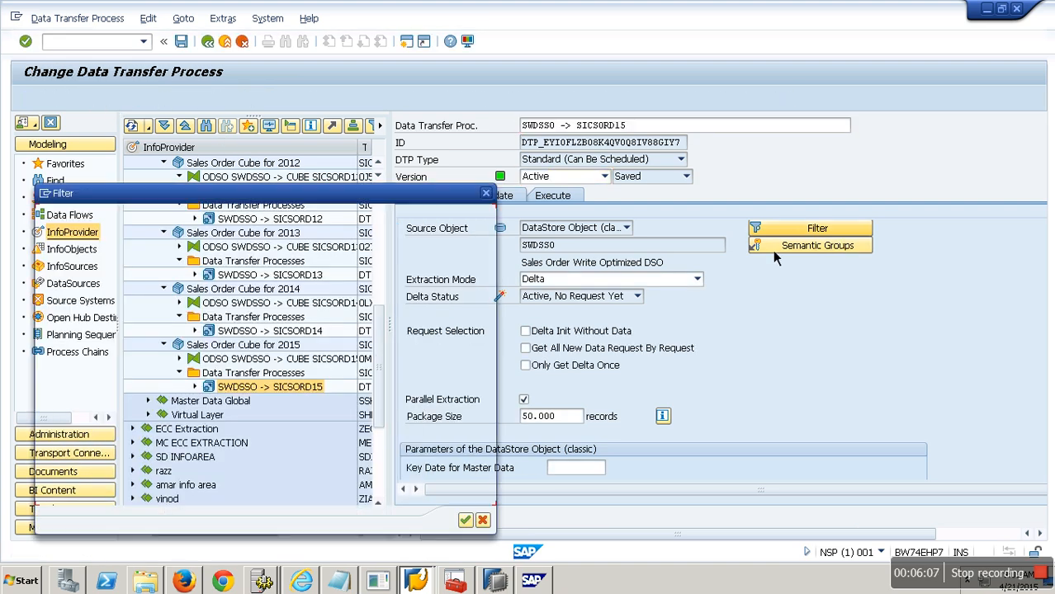
# Step: Add Calendar Year to the DTP filter with value 2015, then activate the DTP under the transport request
pyautogui.click(123, 218)
pyautogui.click(344, 403)
pyautogui.click(246, 423)
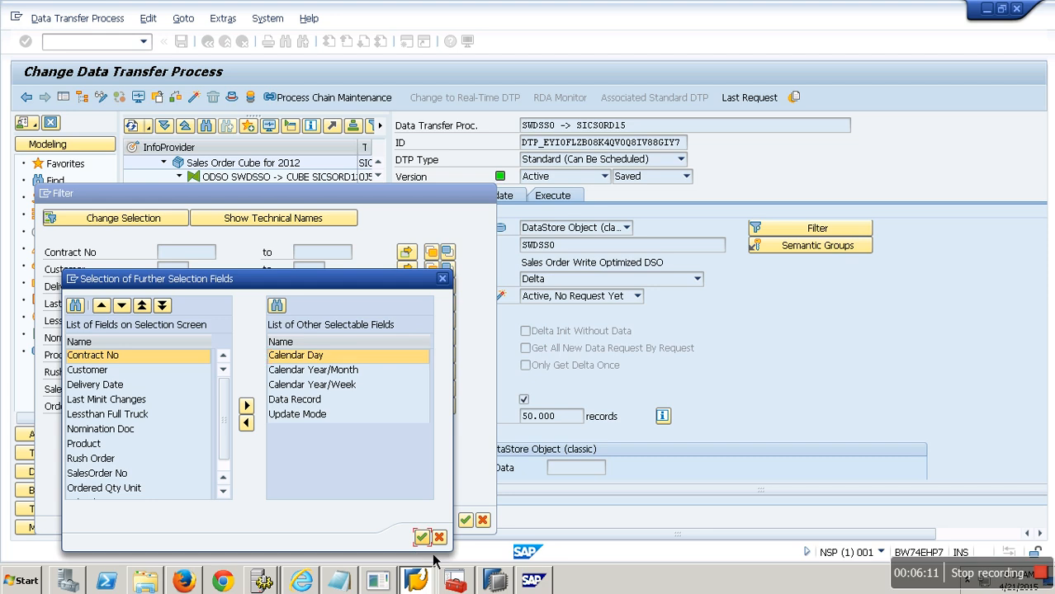
pyautogui.click(422, 537)
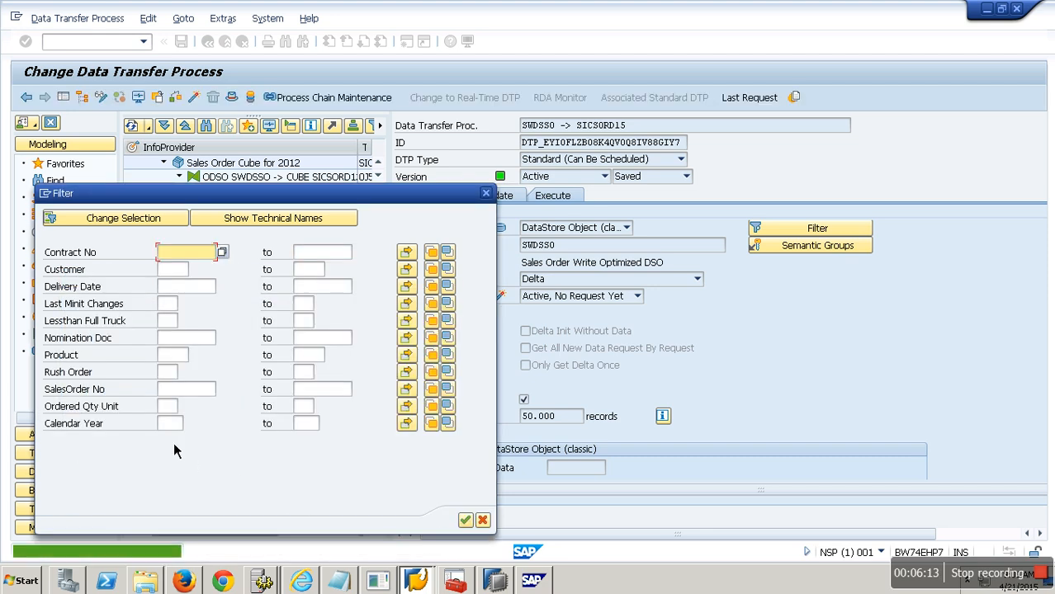
pyautogui.click(170, 425)
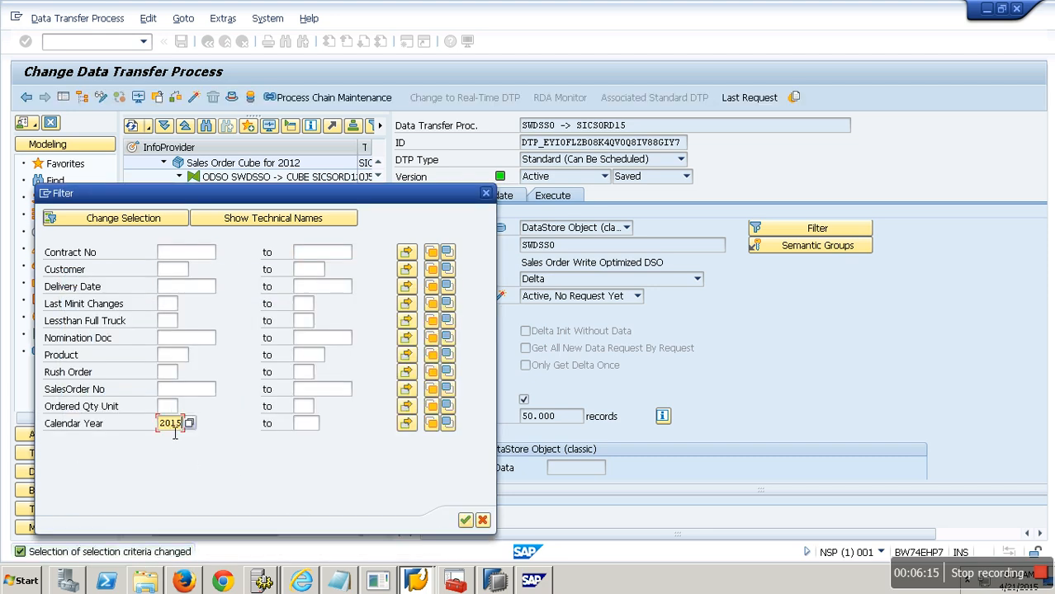
pyautogui.click(464, 520)
pyautogui.click(194, 98)
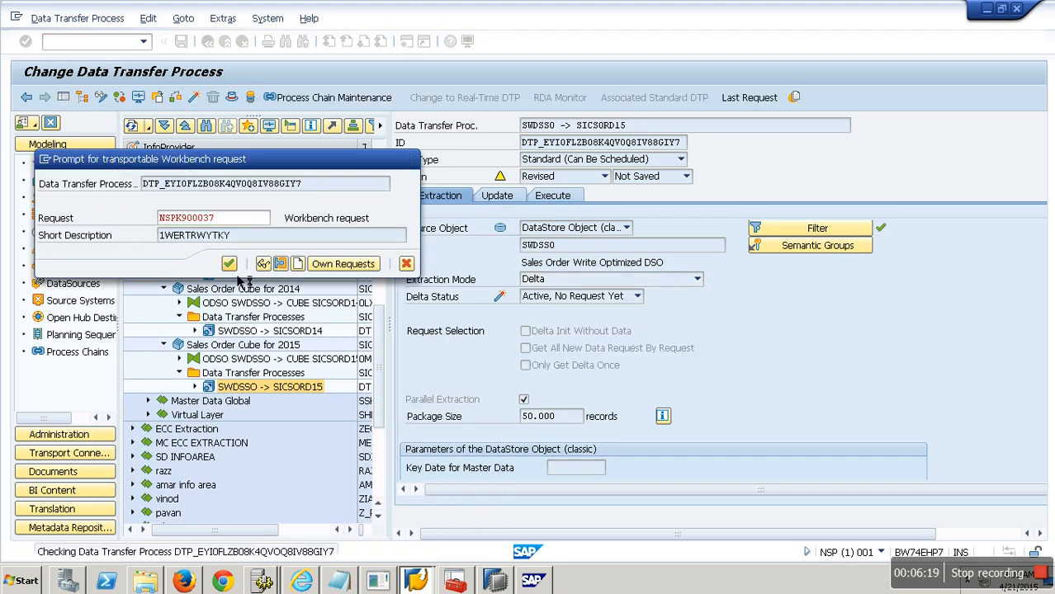
pyautogui.click(229, 263)
# Step: Execute the SICSORD15 data transfer process and return from its request monitor to the modeling tree
pyautogui.click(553, 196)
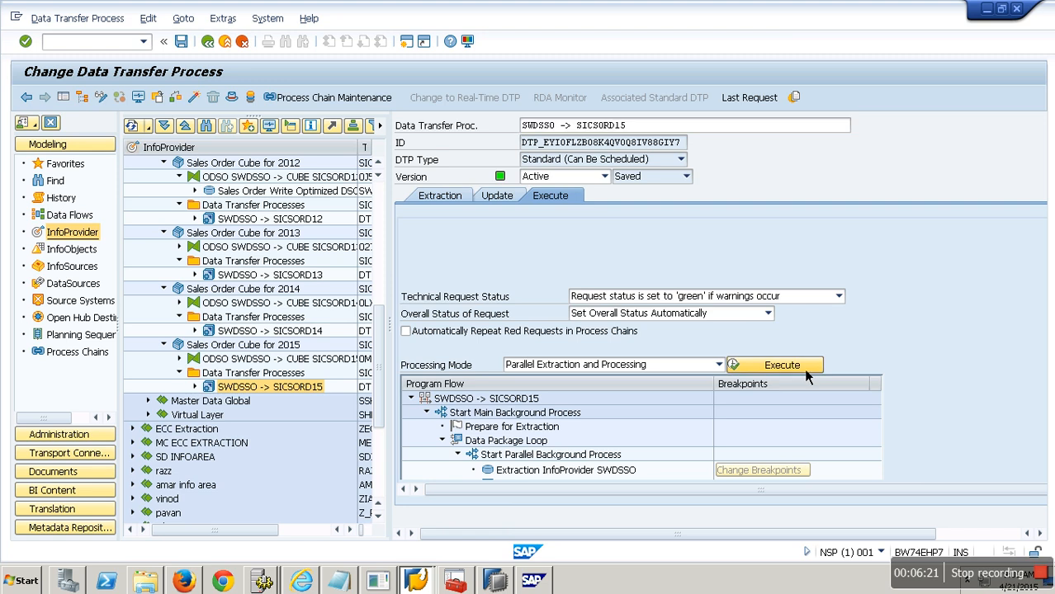
pyautogui.click(751, 365)
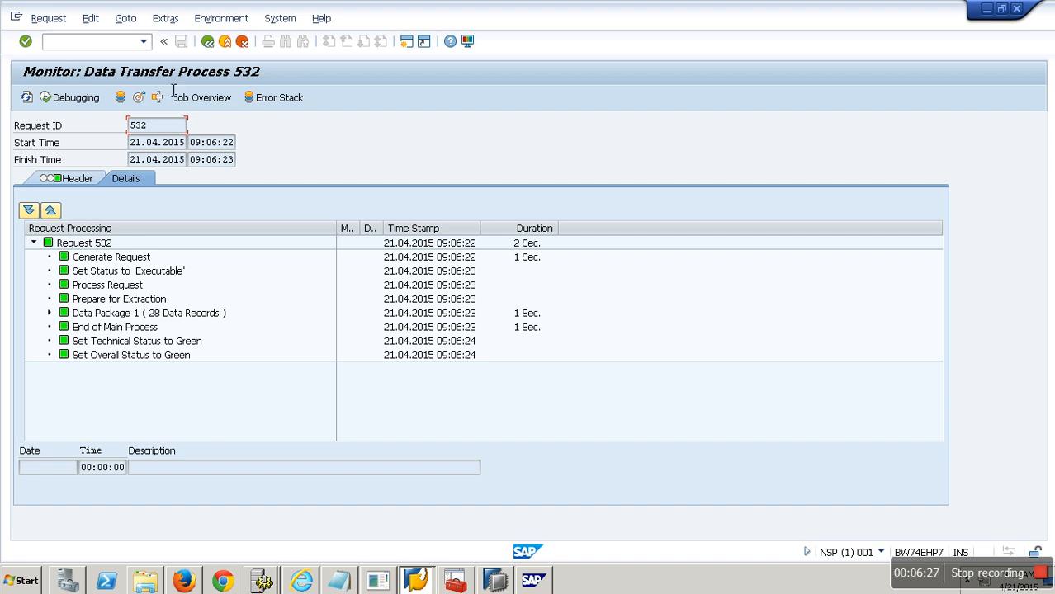
pyautogui.click(228, 52)
pyautogui.click(233, 50)
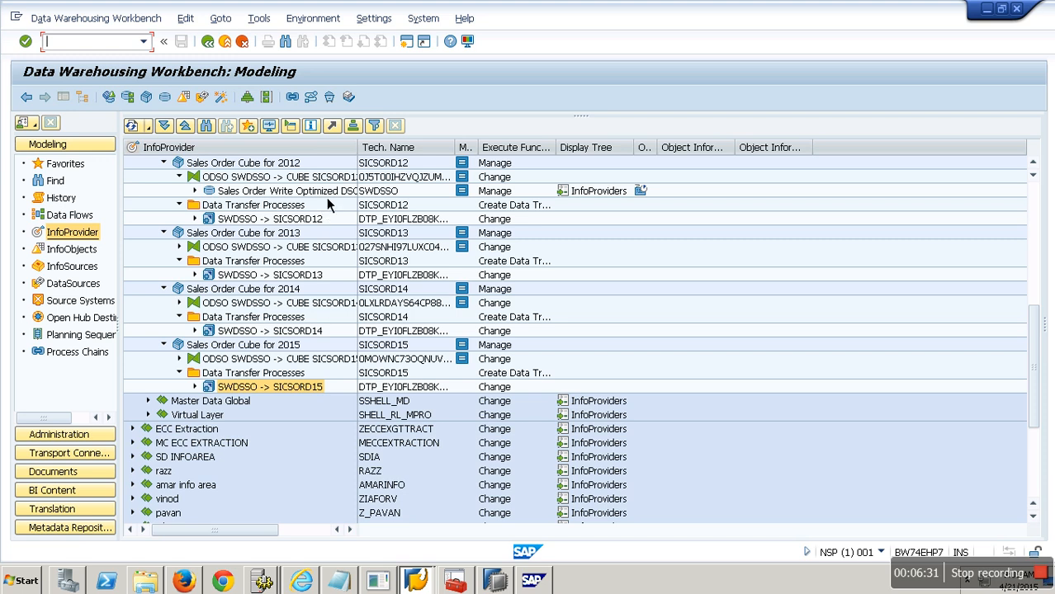
# Step: Review the four yearly Sales Order Cubes and their technical names in the InfoProvider tree
pyautogui.doubleClick(359, 152)
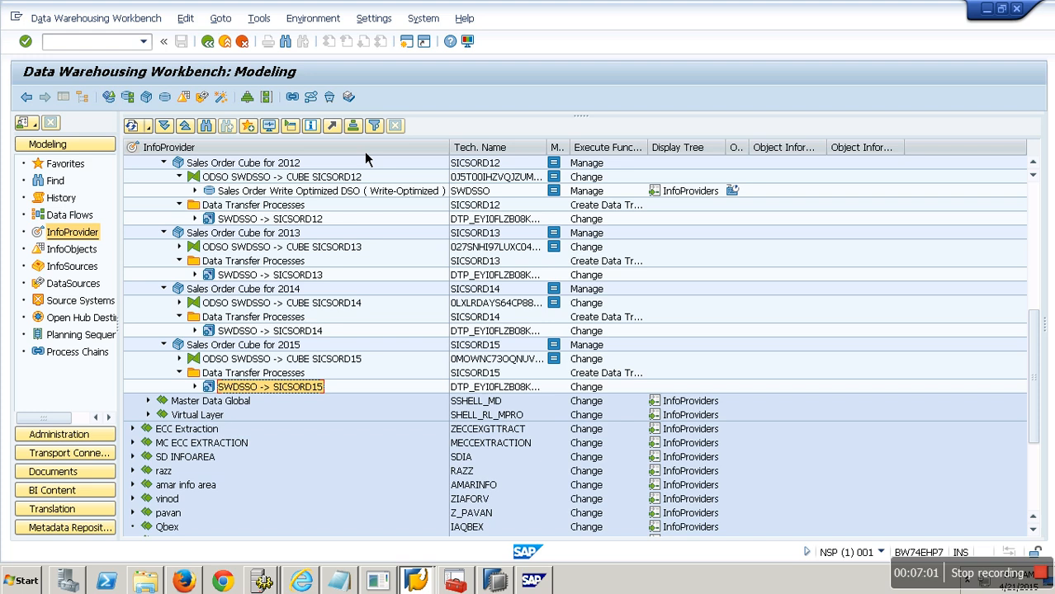
pyautogui.click(295, 167)
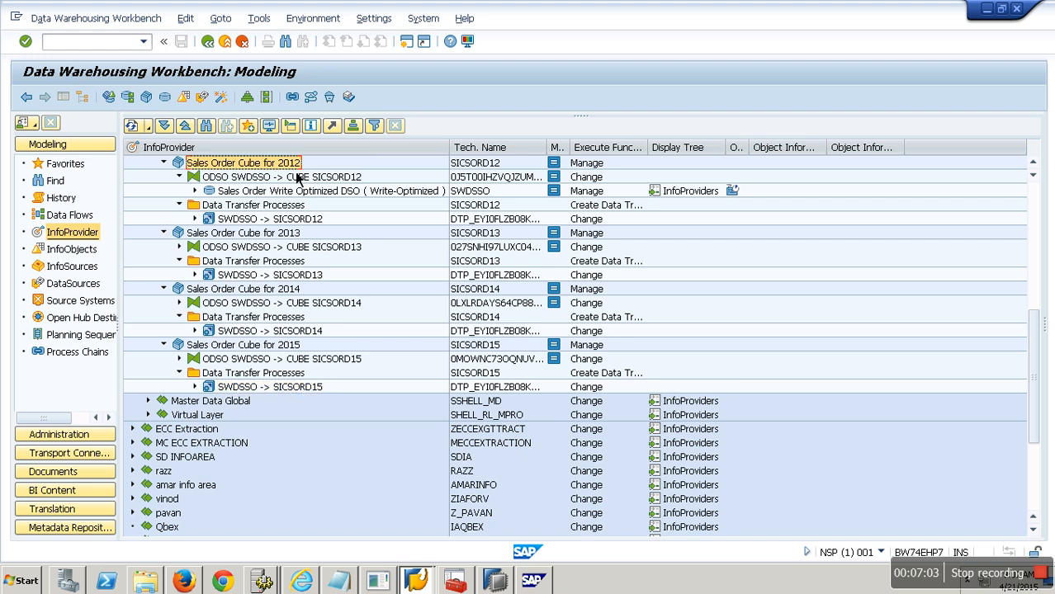
pyautogui.click(299, 236)
pyautogui.click(296, 294)
pyautogui.click(296, 350)
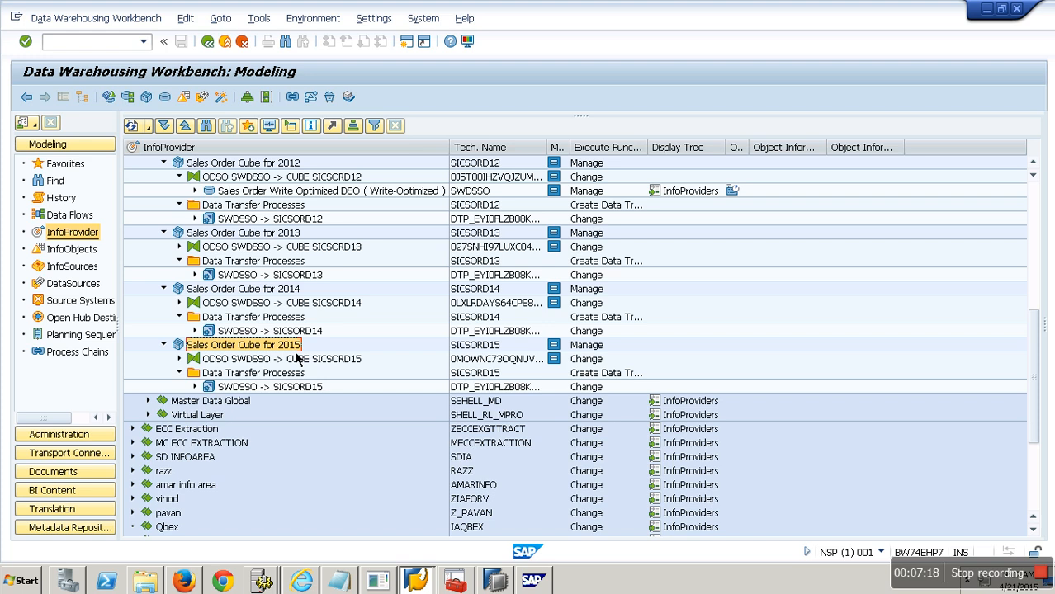
pyautogui.click(290, 169)
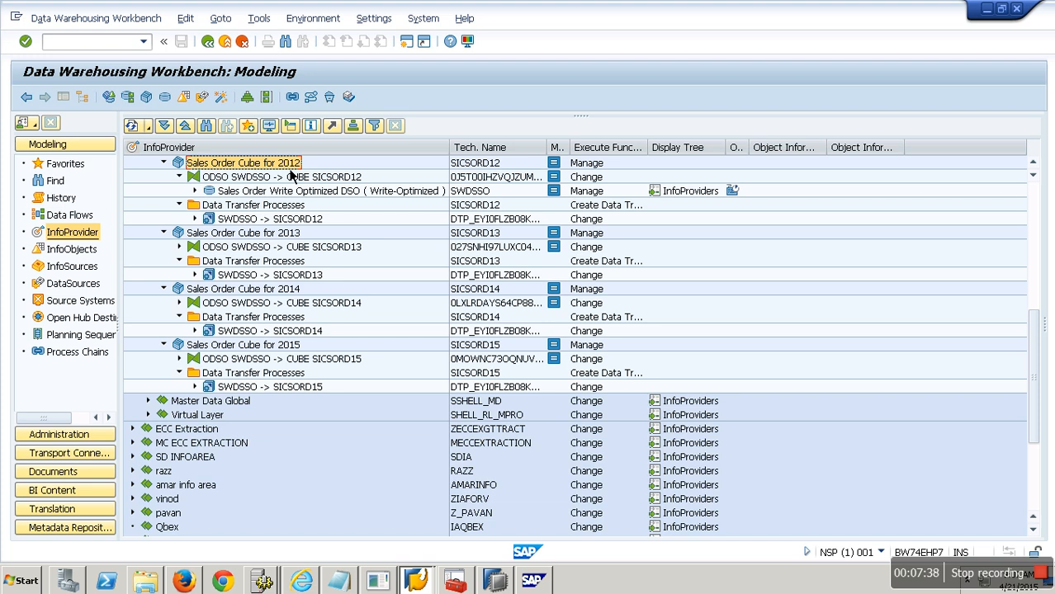
pyautogui.click(481, 171)
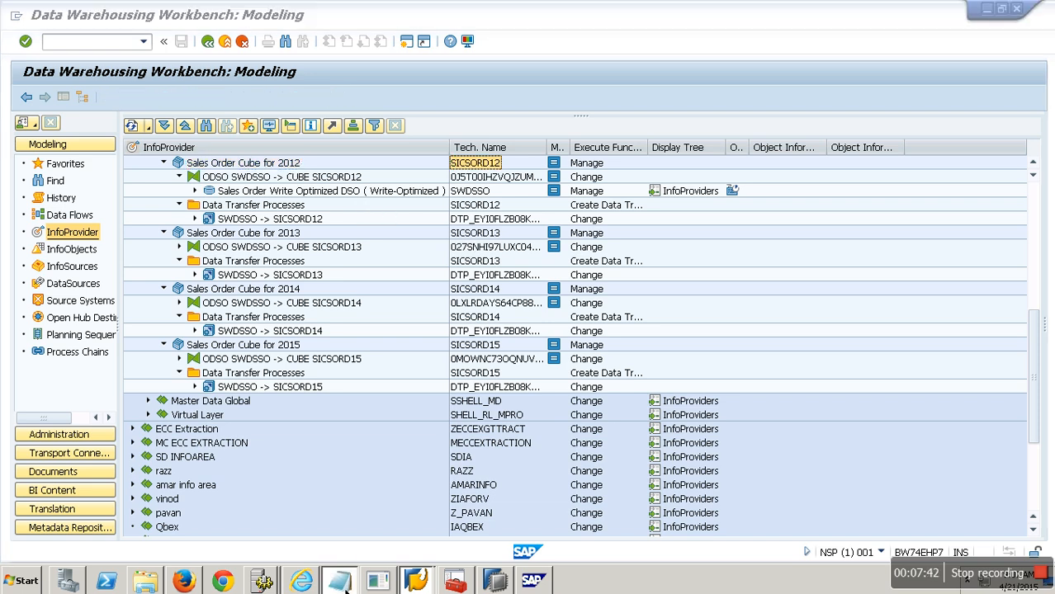
# Step: Switch to Notepad, paste the copied text on a new line below the MultiProvider notes, and return to SAP
pyautogui.click(336, 585)
pyautogui.click(325, 354)
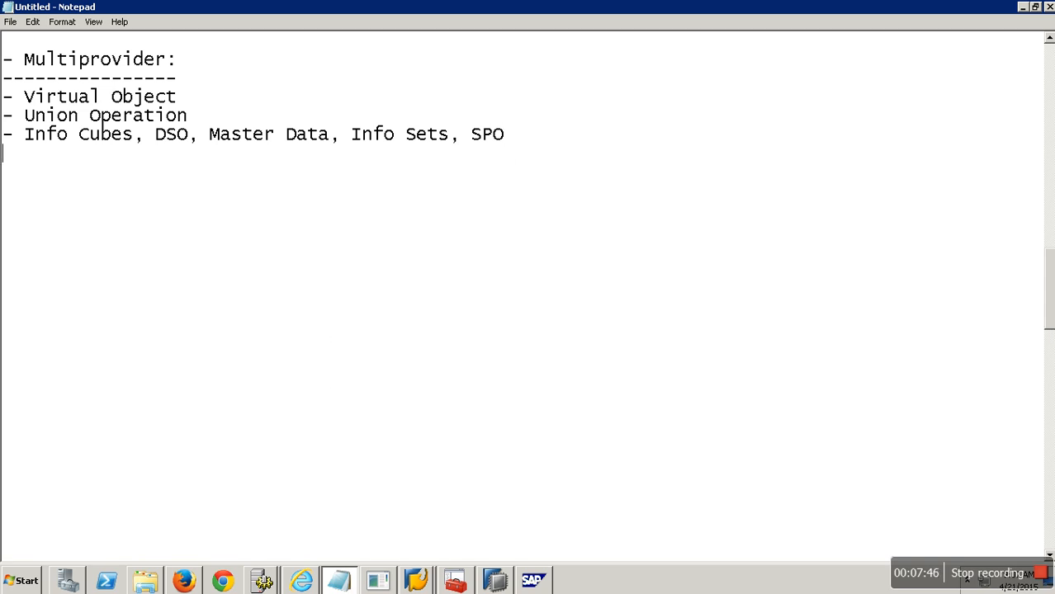
pyautogui.press('Return')
pyautogui.write('SICSORD12')
pyautogui.hotkey('alt', 'Tab')
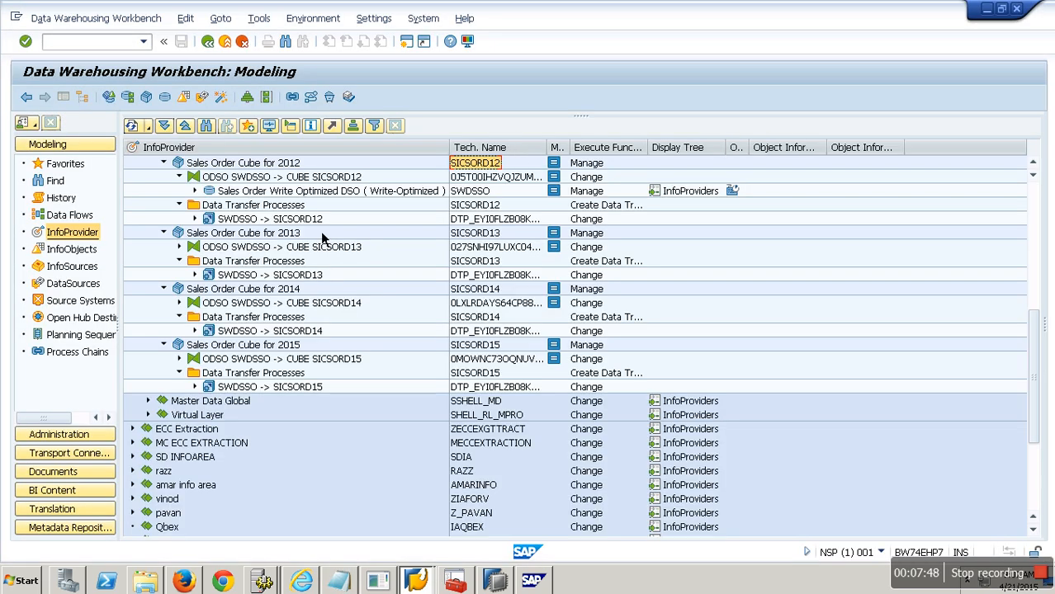
# Step: Create a new InfoArea zadvance with the long description Advance Modellling
pyautogui.scroll(2, 264, 182)
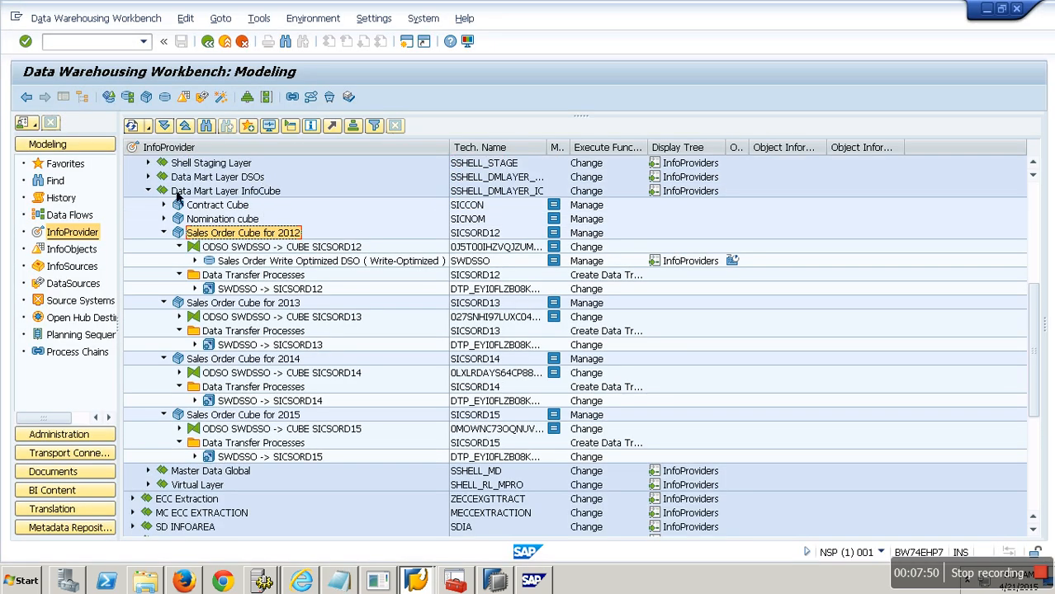
pyautogui.click(149, 205)
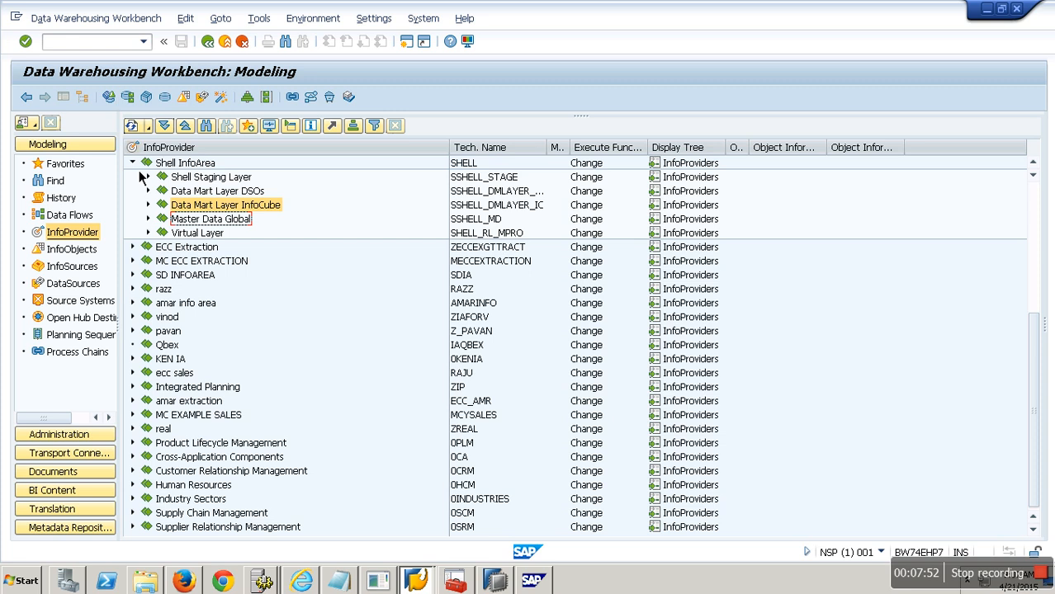
pyautogui.click(133, 164)
pyautogui.click(73, 169)
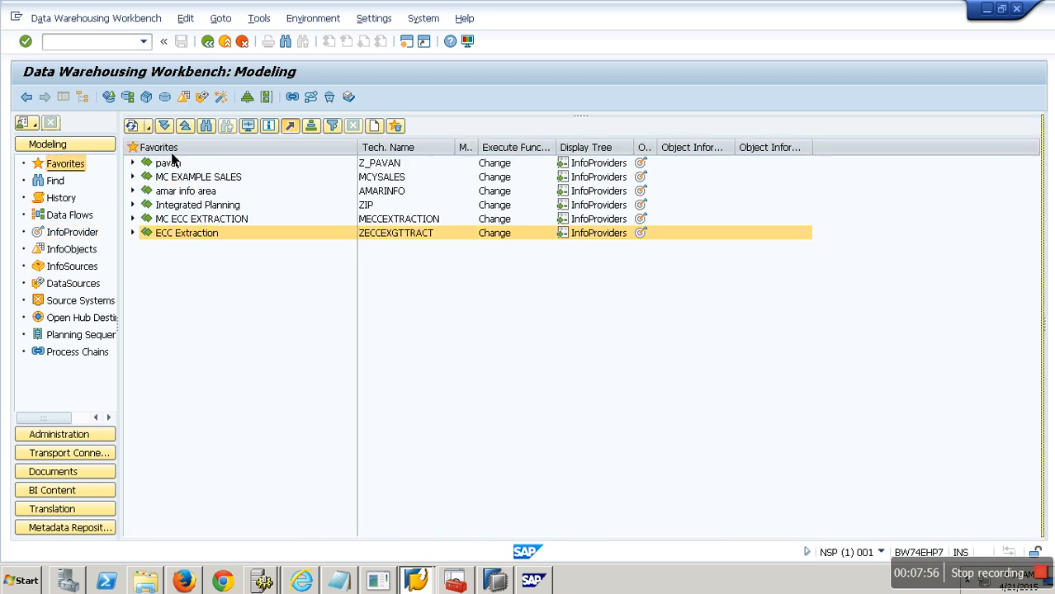
pyautogui.click(97, 233)
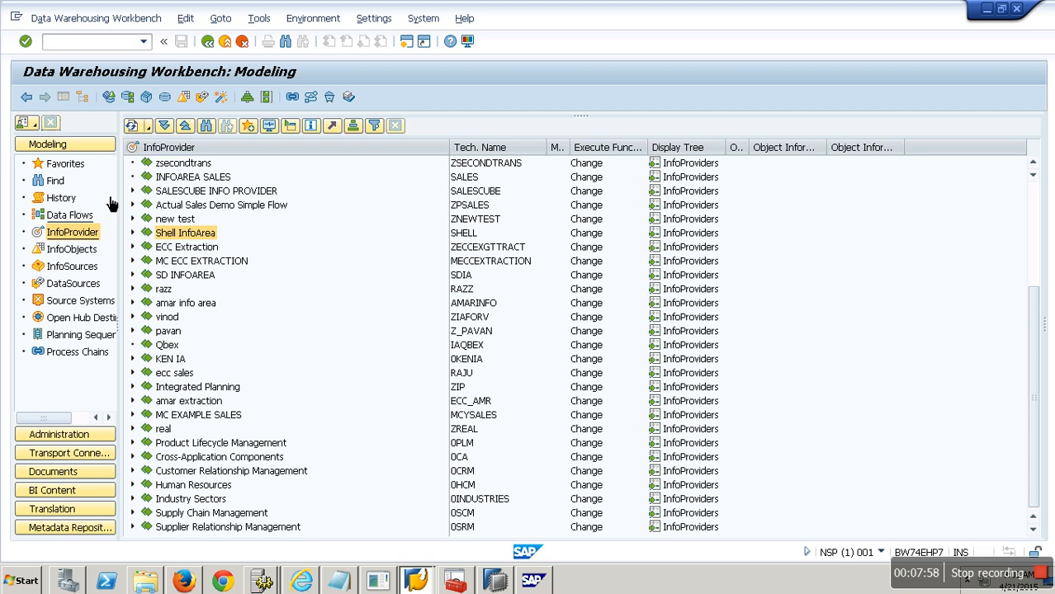
pyautogui.rightClick(157, 147)
pyautogui.click(186, 152)
pyautogui.write('zadvance')
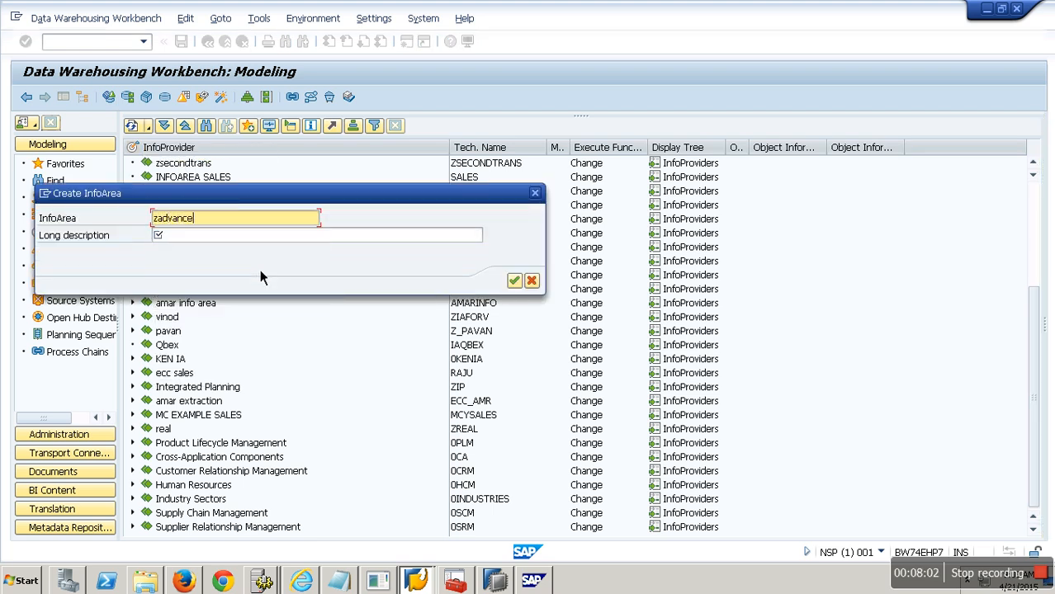
pyautogui.press('Tab')
pyautogui.write('Advance Modellling')
pyautogui.press('Return')
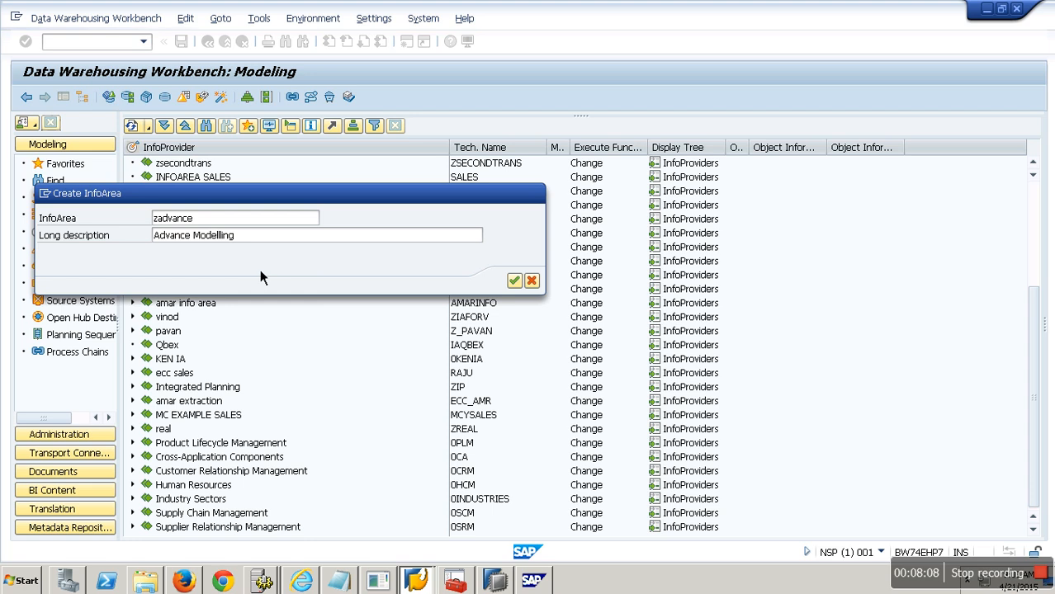
# Step: Add the Advance Modellling InfoArea to Favorites and open the Favorites list
pyautogui.moveTo(1034, 305); pyautogui.dragTo(1047, 511)
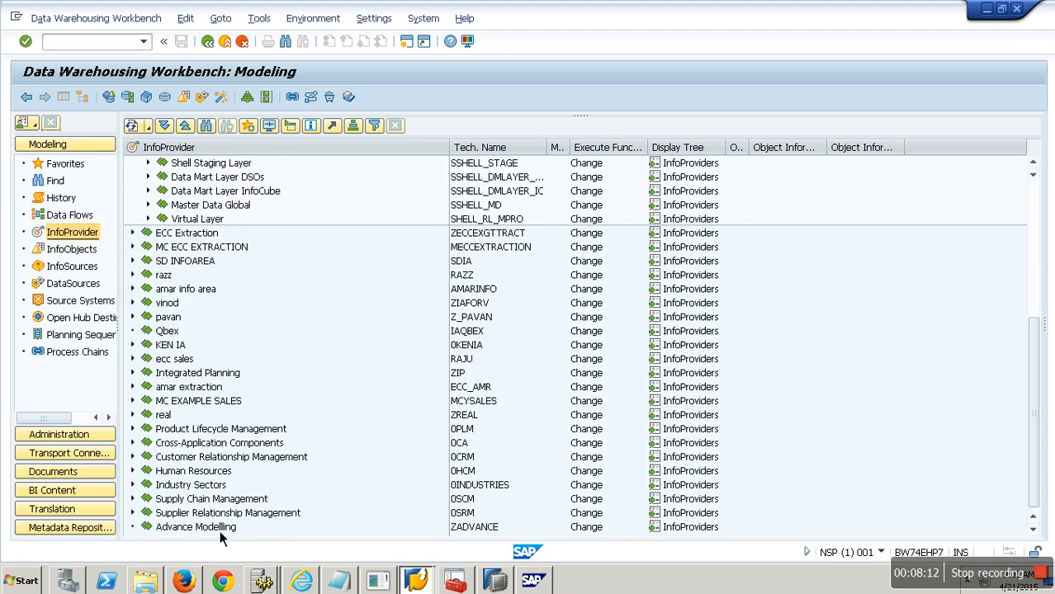
pyautogui.click(220, 528)
pyautogui.click(248, 126)
pyautogui.click(66, 163)
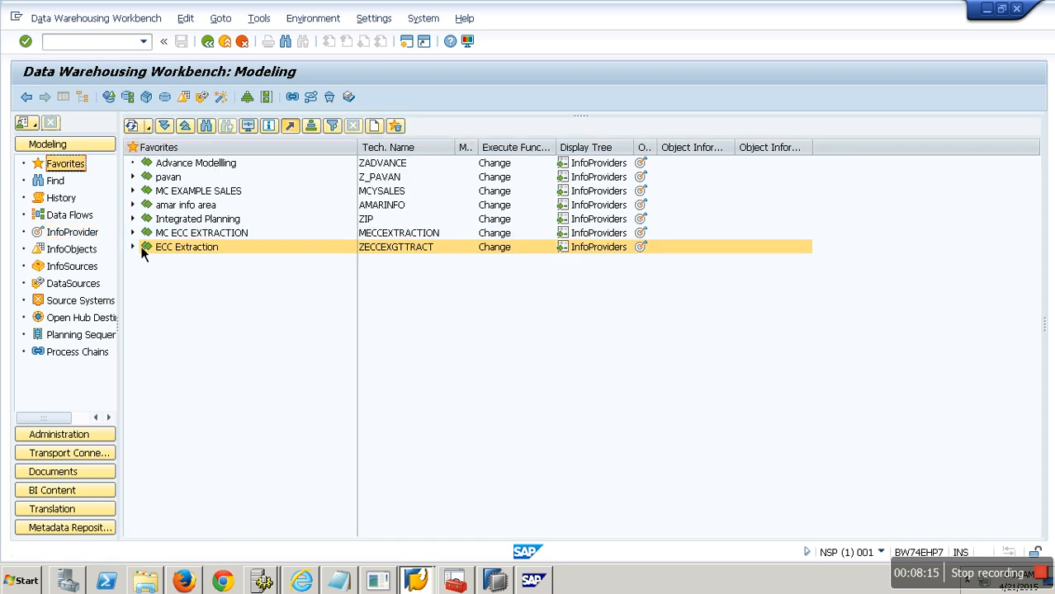
# Step: Create a sub-InfoArea zmulti with the long description Multiprovidder under the Advance Modellling InfoArea
pyautogui.rightClick(208, 164)
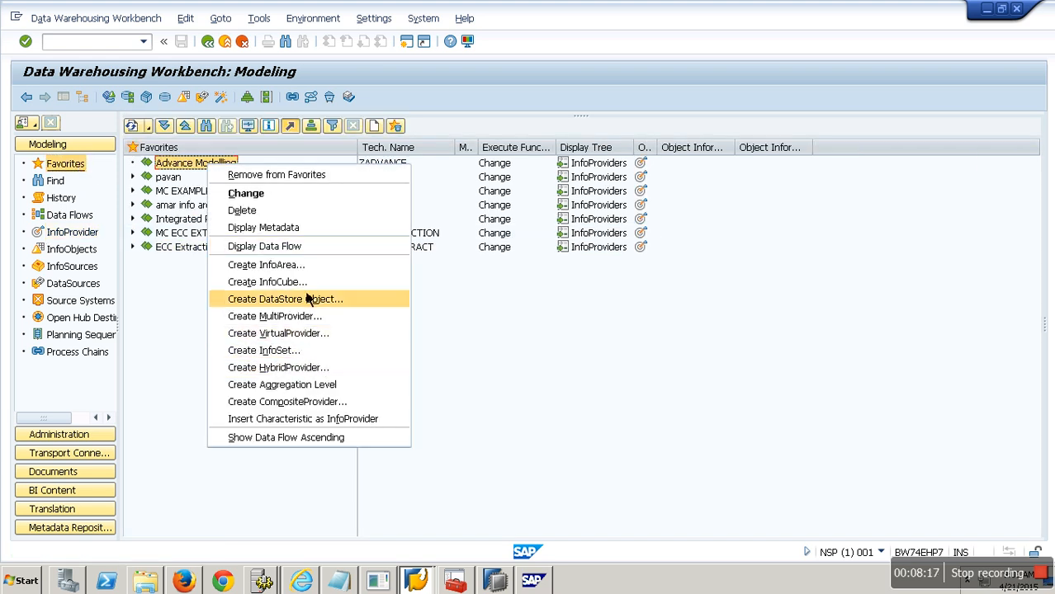
pyautogui.click(303, 266)
pyautogui.write('z')
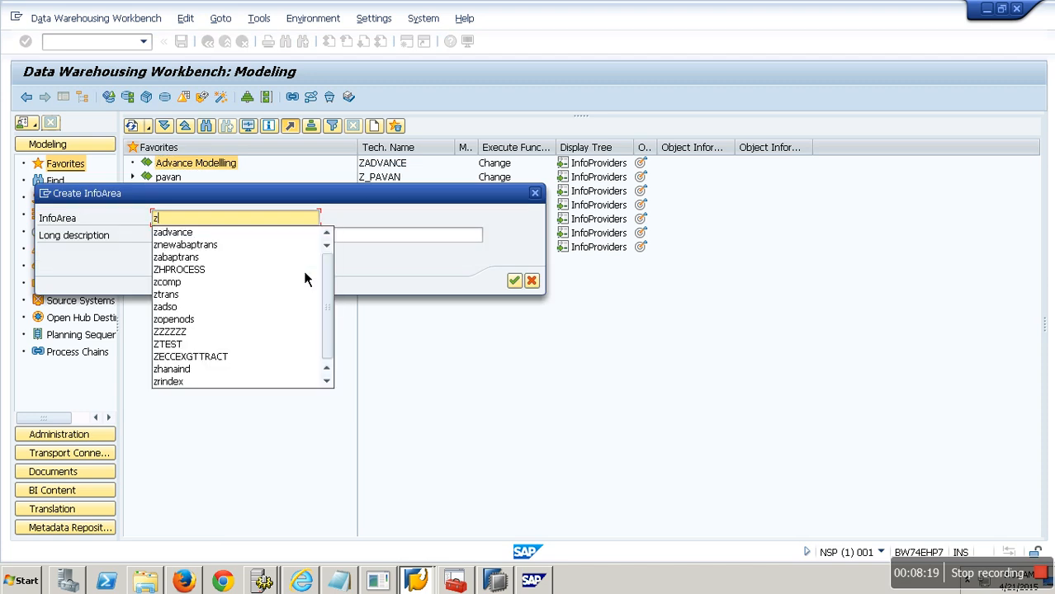
pyautogui.write('multi')
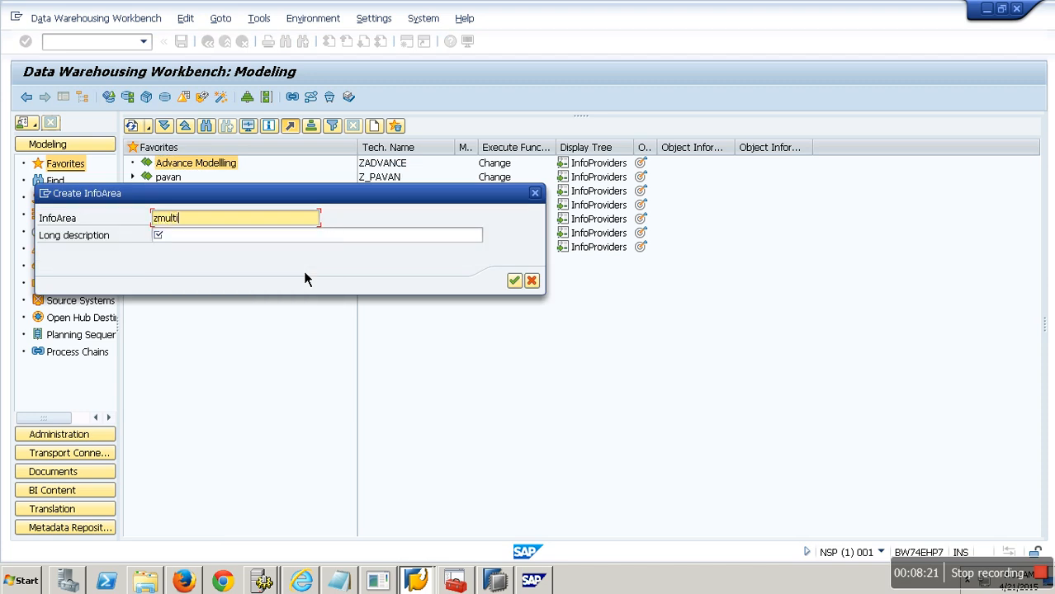
pyautogui.press('Tab')
pyautogui.write('Multipr')
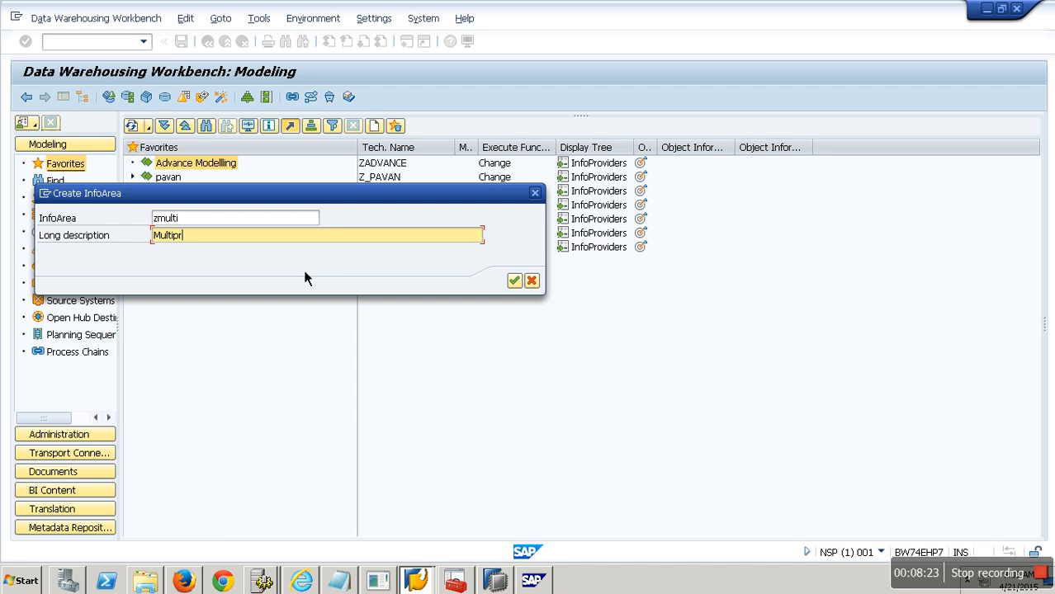
pyautogui.write('ovidder')
pyautogui.press('Return')
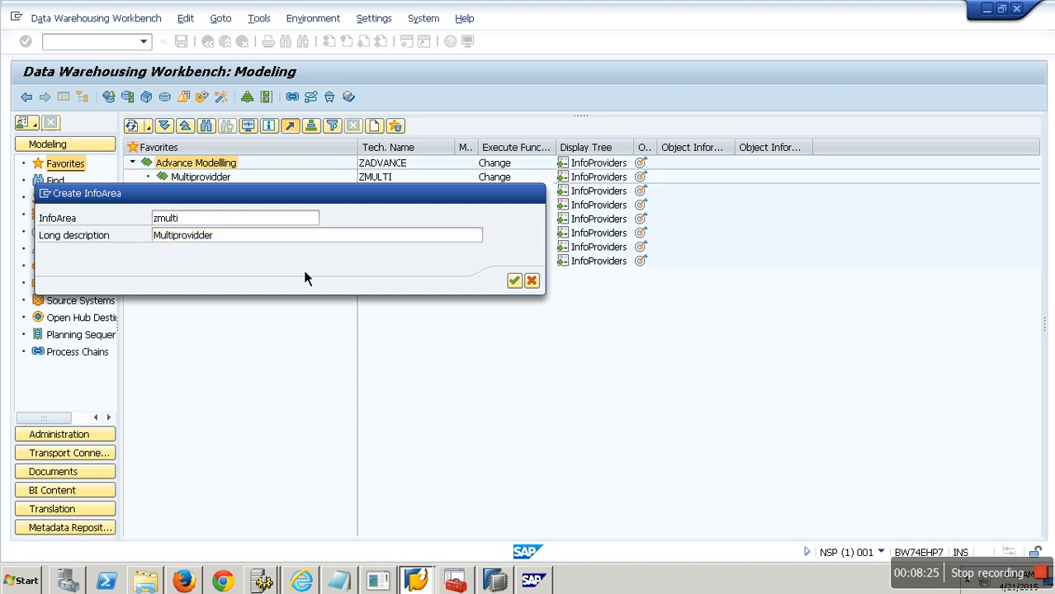
# Step: Create a MultiProvider YMULTI1 with the description Demo Multi 1 in the Multiprovidder InfoArea
pyautogui.rightClick(216, 178)
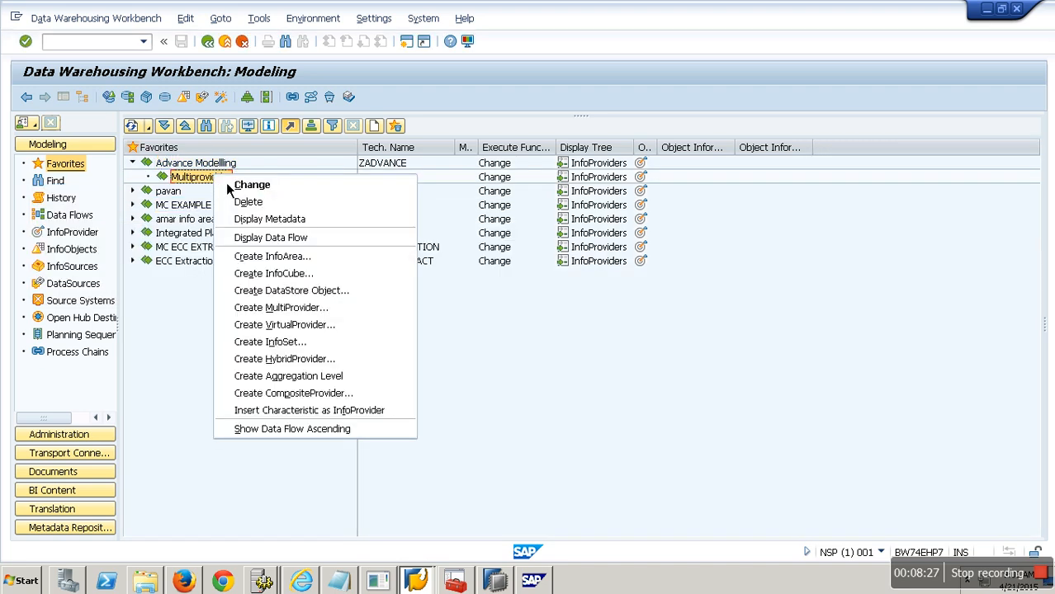
pyautogui.click(315, 308)
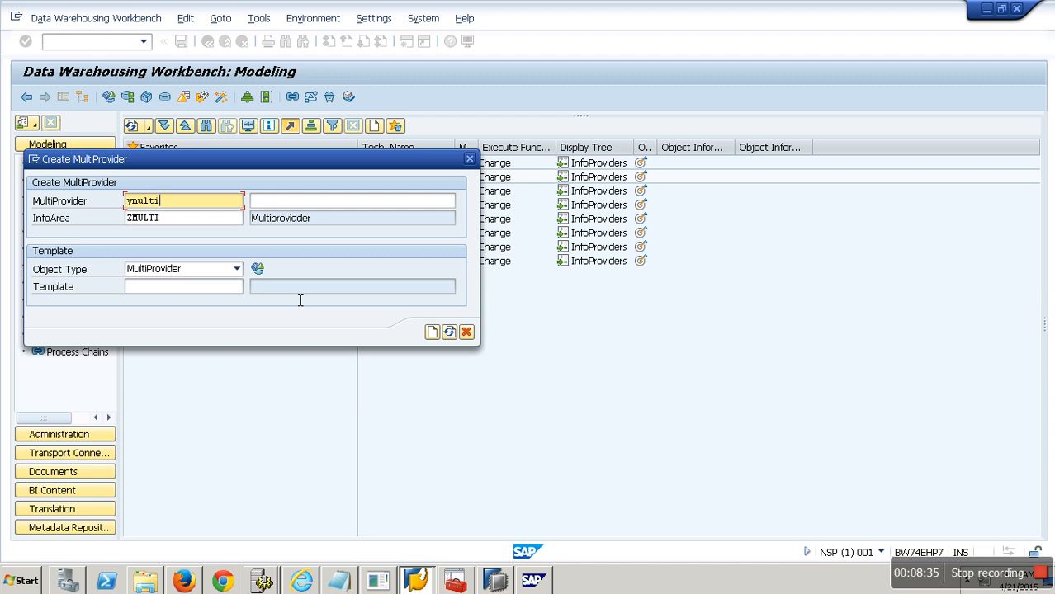
pyautogui.press('Tab')
pyautogui.write('Demo ')
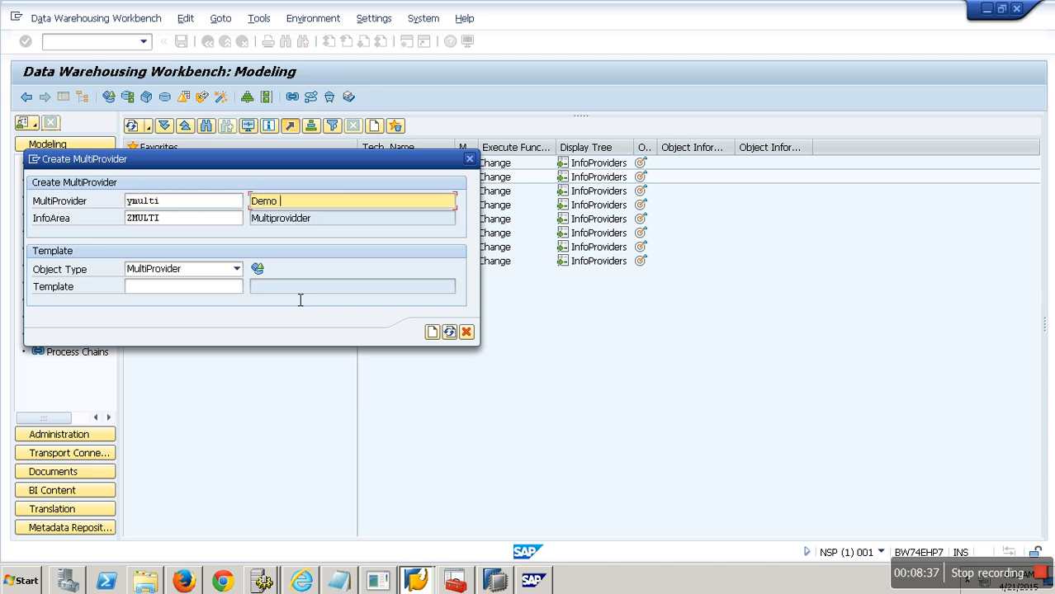
pyautogui.write('Multi o1')
pyautogui.click(180, 206)
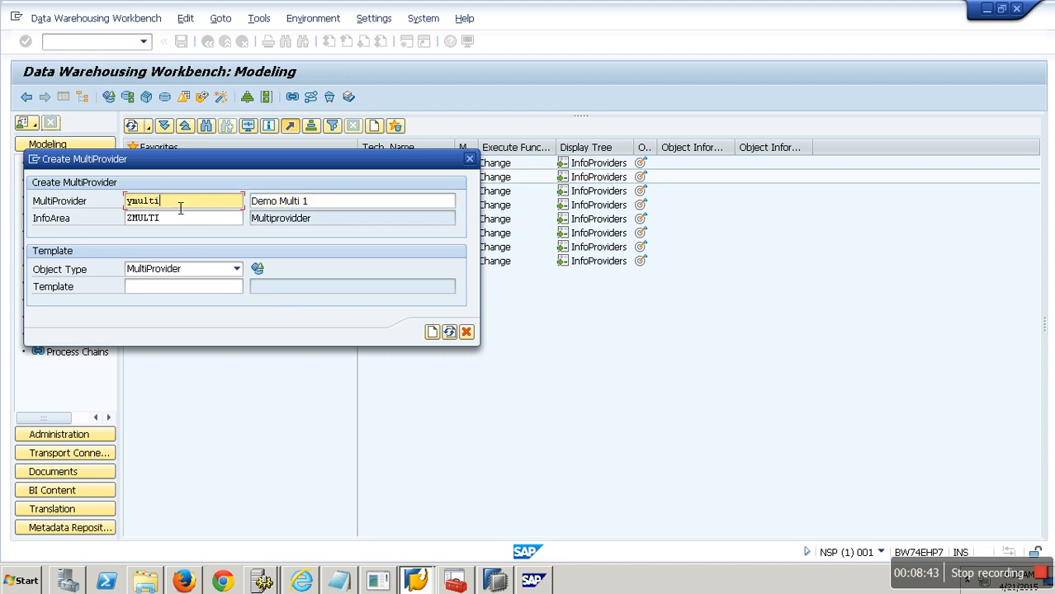
pyautogui.write('1')
pyautogui.click(432, 331)
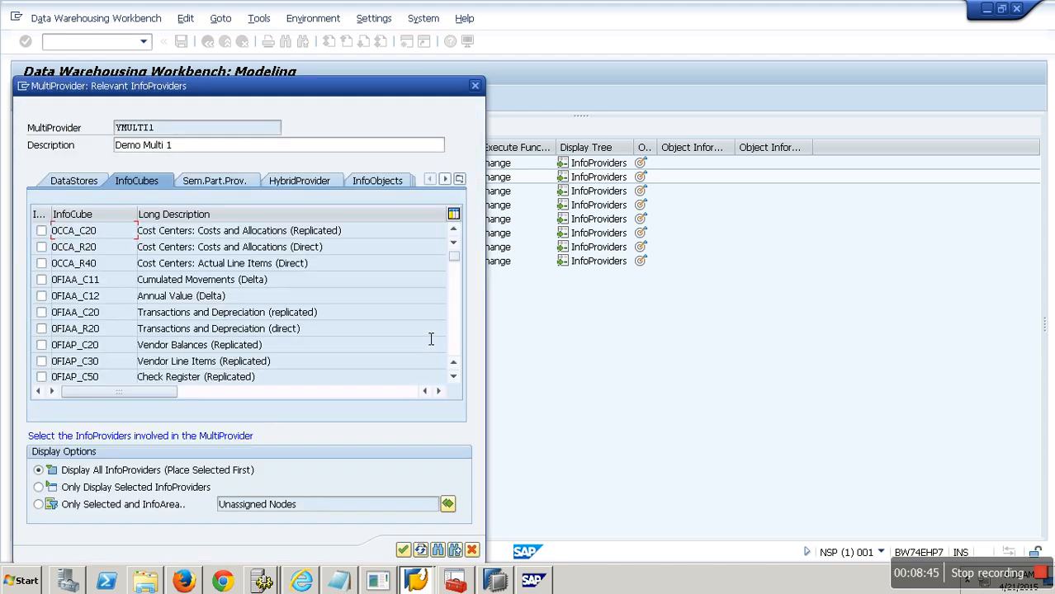
# Step: Browse the provider type tabs of the relevant InfoProviders dialog, from DataStores through Aggregation Levels
pyautogui.moveTo(371, 94); pyautogui.dragTo(509, 59)
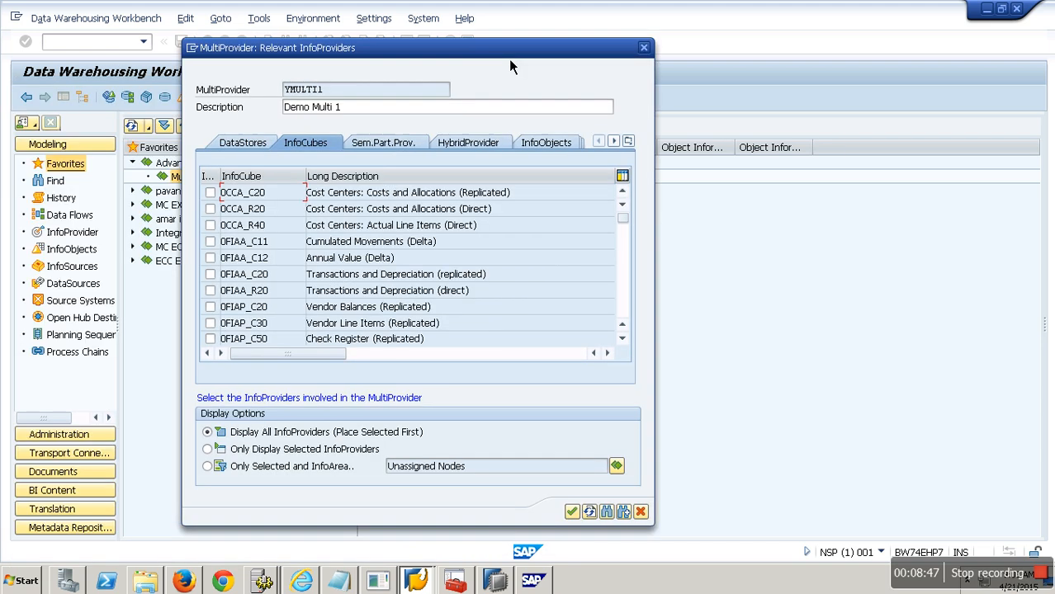
pyautogui.click(239, 143)
pyautogui.click(324, 147)
pyautogui.click(378, 145)
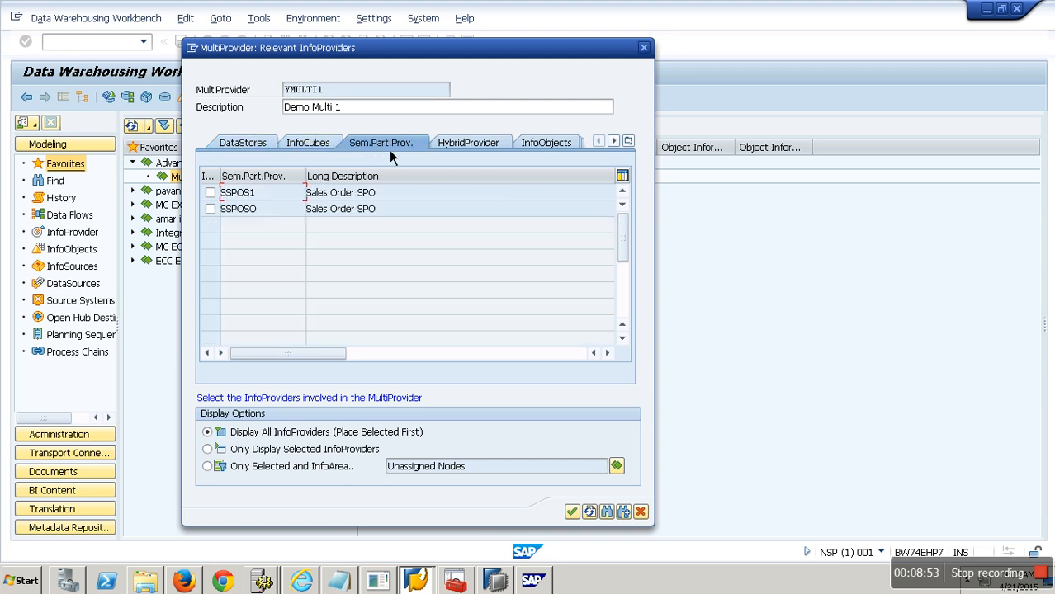
pyautogui.click(471, 147)
pyautogui.click(551, 147)
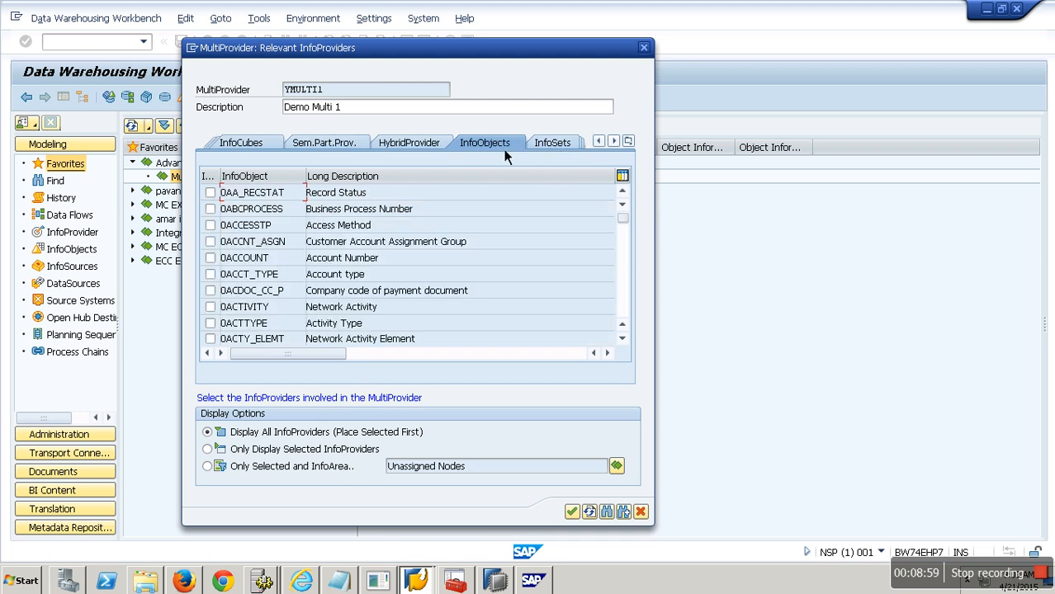
pyautogui.click(548, 150)
pyautogui.click(496, 151)
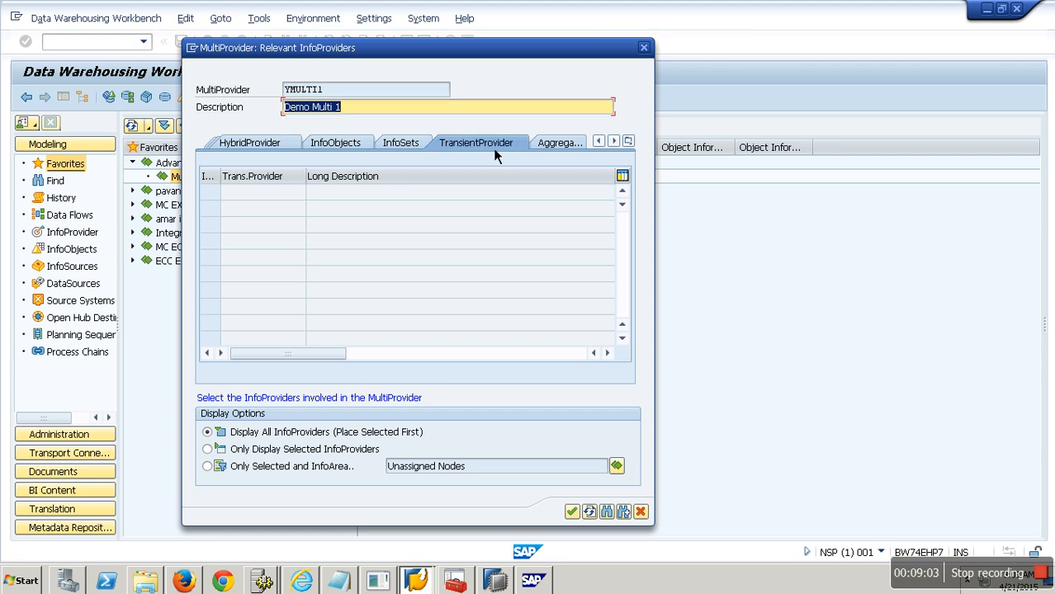
pyautogui.click(565, 146)
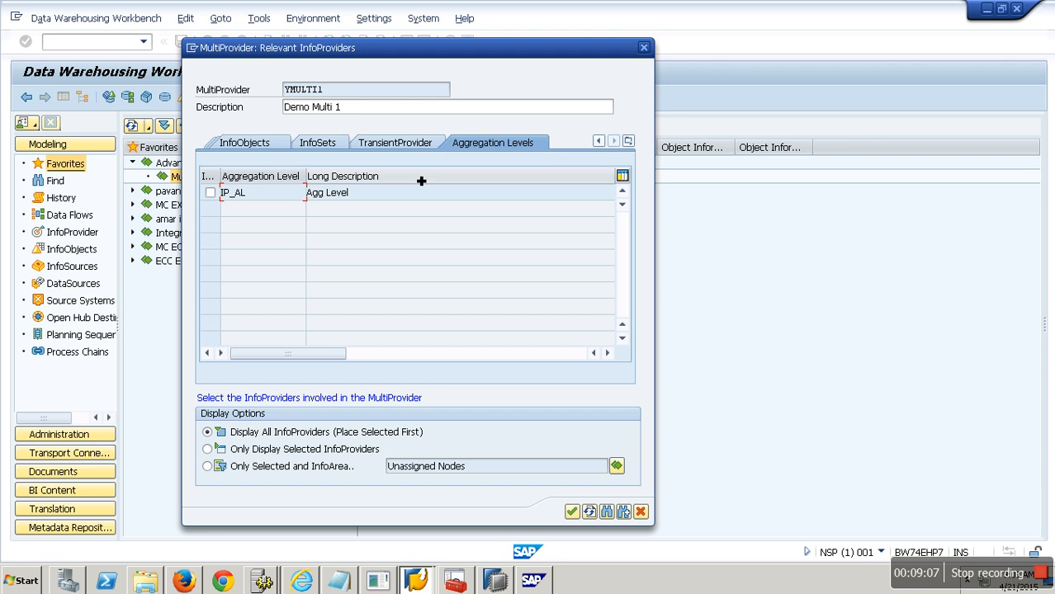
pyautogui.click(607, 147)
pyautogui.click(607, 147)
# Step: Search the InfoCubes for SICSORD12, tick the Sales Order Cubes for 2012 to 2015, and confirm the selection
pyautogui.click(307, 143)
pyautogui.click(607, 512)
pyautogui.write('SICSORD12')
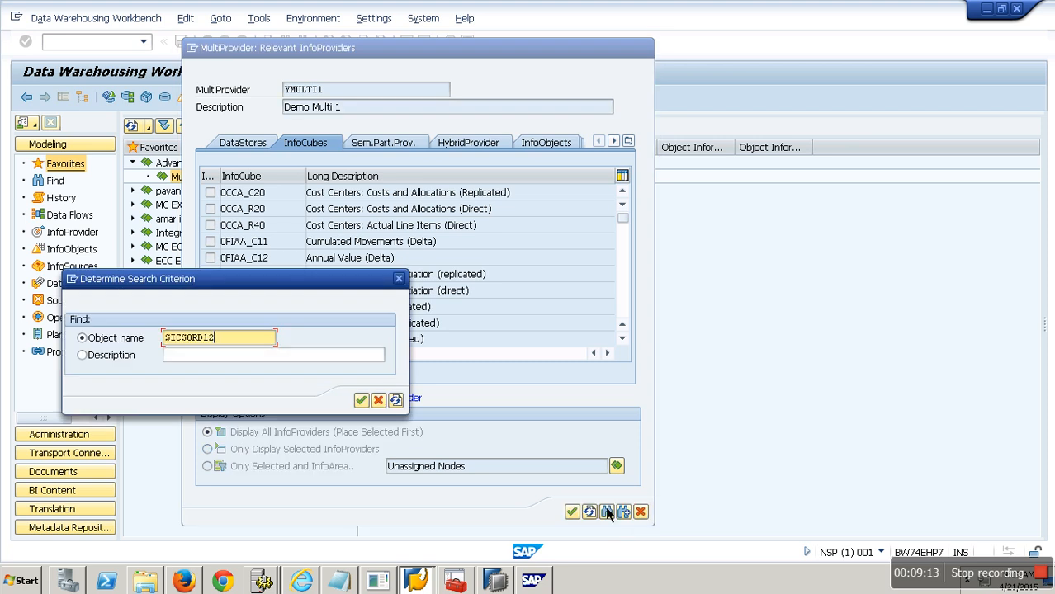
pyautogui.press('Return')
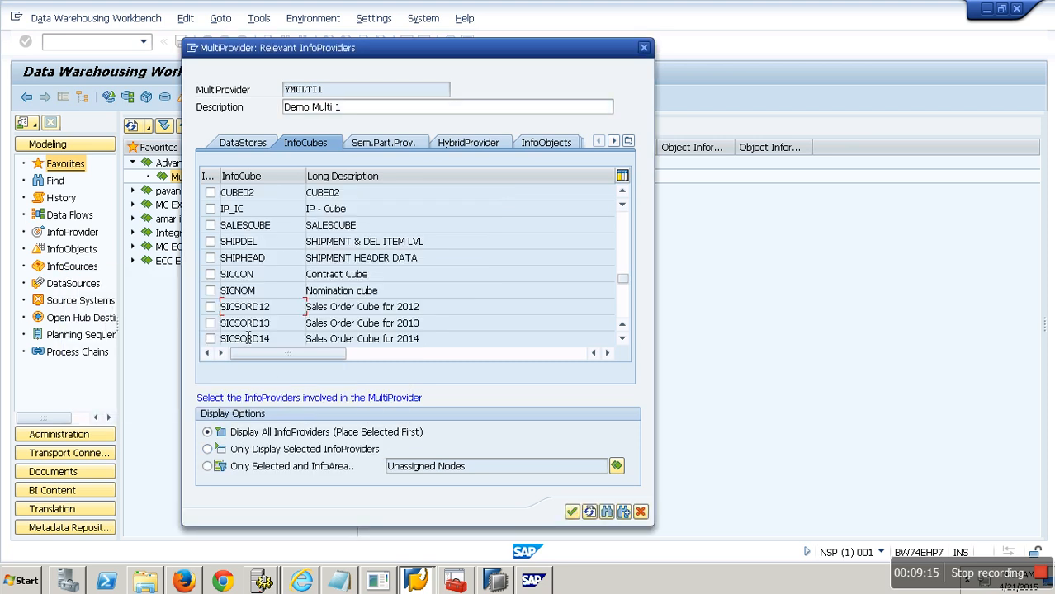
pyautogui.scroll(-1, 217, 350)
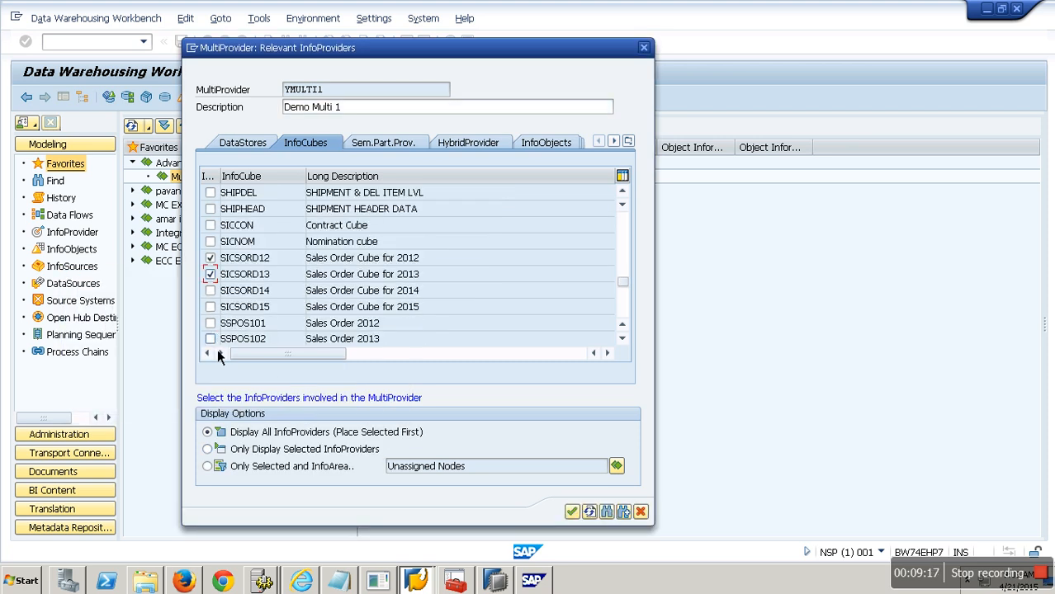
pyautogui.click(211, 291)
pyautogui.click(211, 307)
pyautogui.click(577, 514)
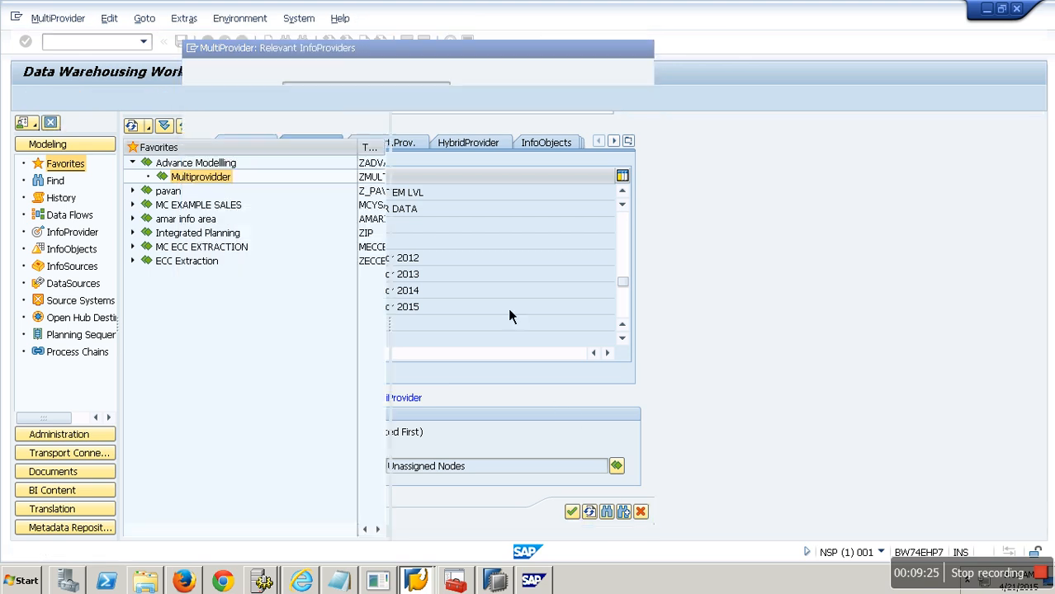
# Step: Assign Calendar Day, Year/Month, Year/Week and Calendar Year from the 2012 cube to the MultiProvider's Time dimension
pyautogui.click(81, 100)
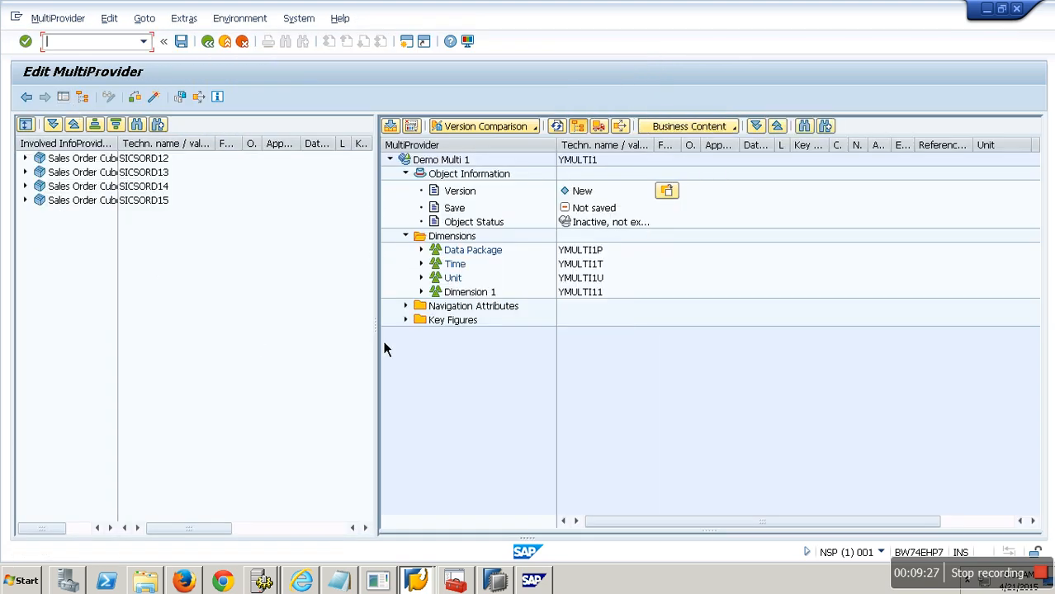
pyautogui.moveTo(123, 146); pyautogui.dragTo(182, 146)
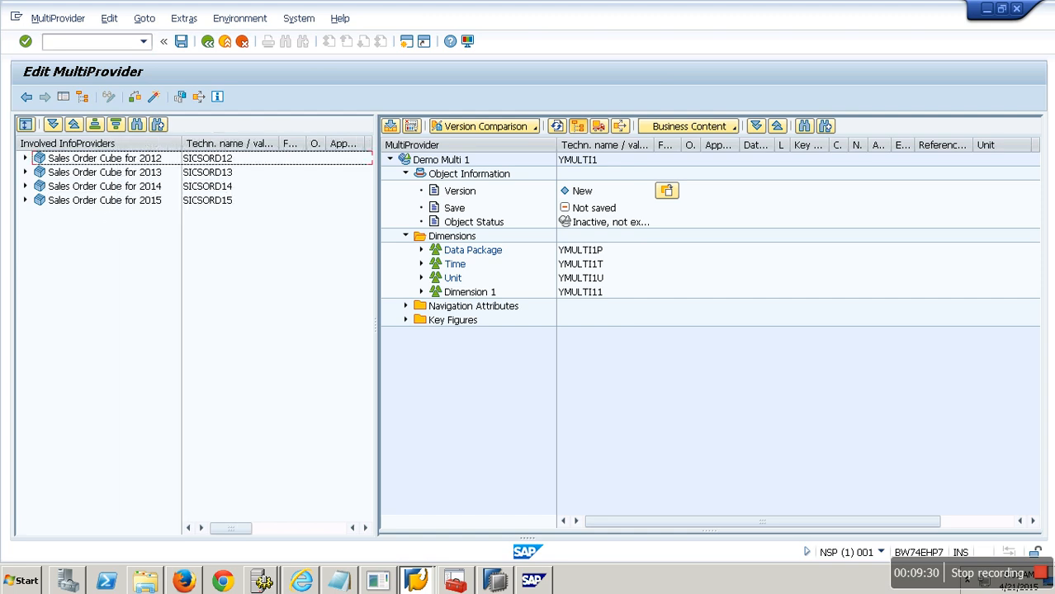
pyautogui.click(25, 158)
pyautogui.click(41, 172)
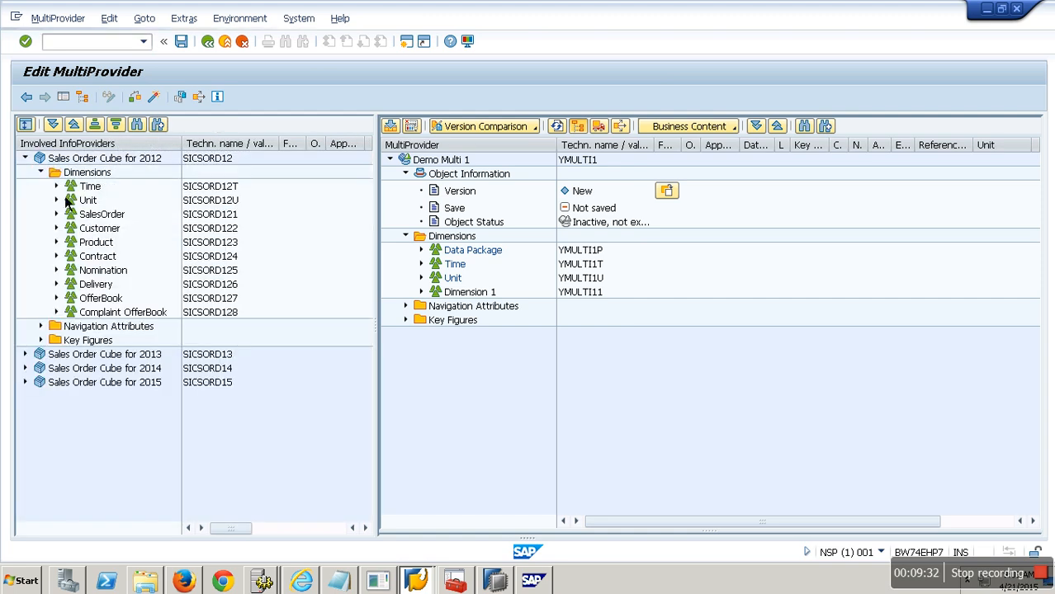
pyautogui.click(57, 187)
pyautogui.click(120, 204)
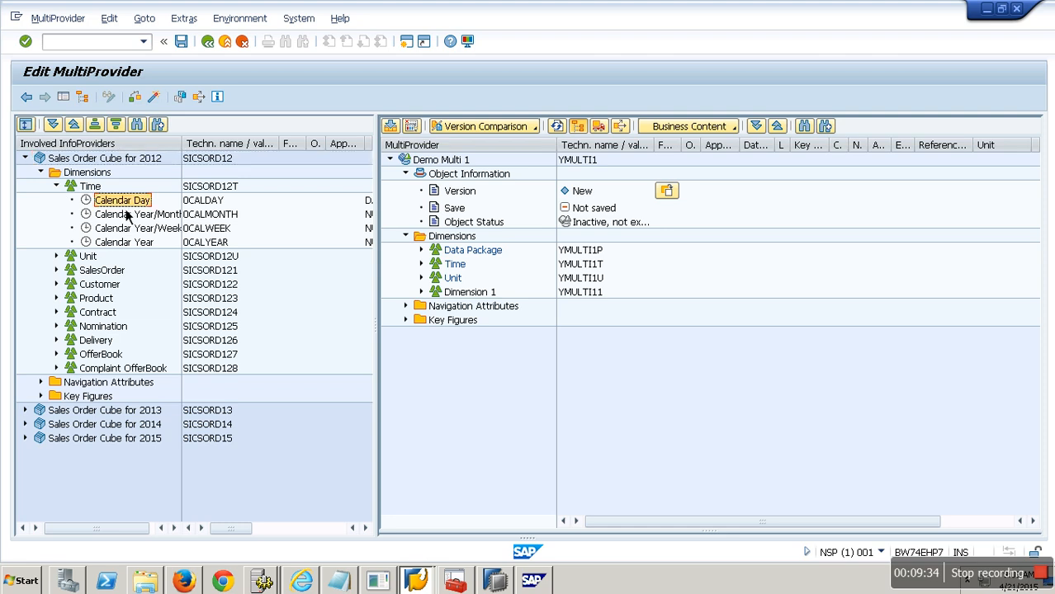
pyautogui.keyDown('shift'); pyautogui.click(140, 242); pyautogui.keyUp('shift')
pyautogui.moveTo(141, 215); pyautogui.dragTo(459, 272)
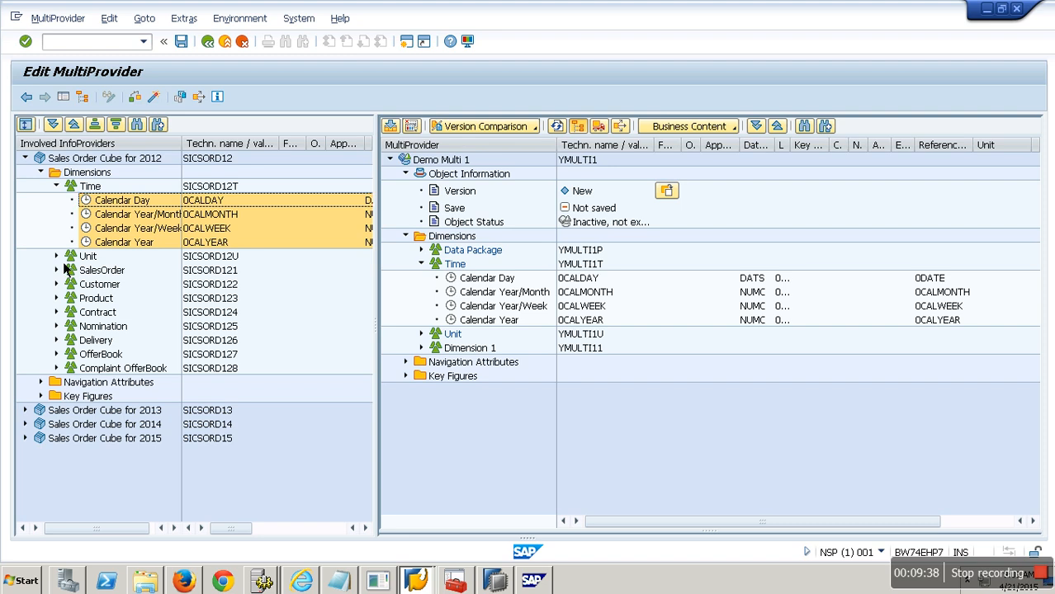
# Step: Add SalesOrder No and Customer from the 2012 cube to the MultiProvider's Dimension 1
pyautogui.click(59, 258)
pyautogui.click(60, 285)
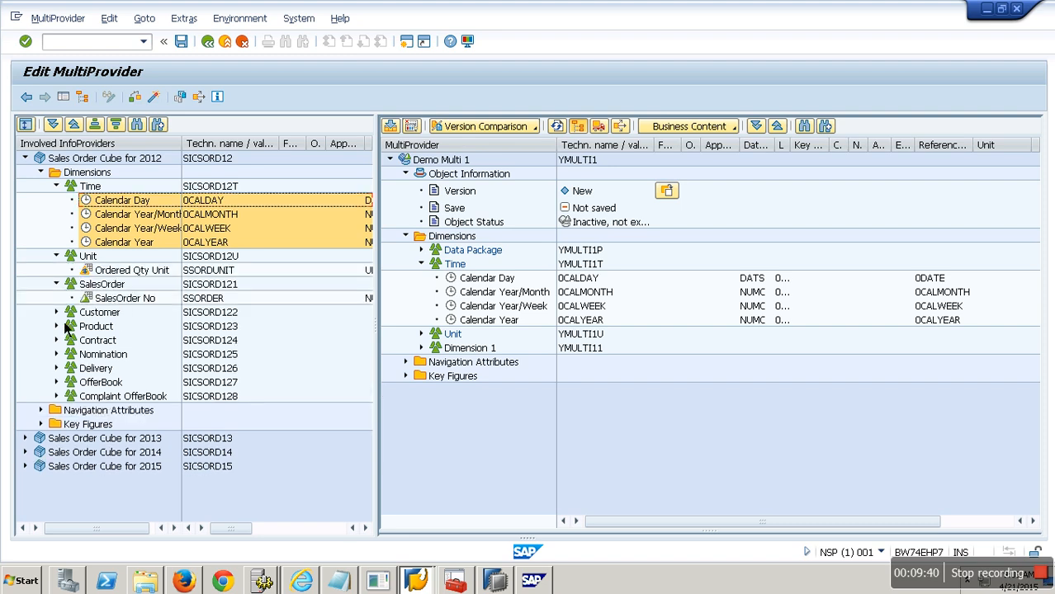
pyautogui.click(56, 312)
pyautogui.click(116, 326)
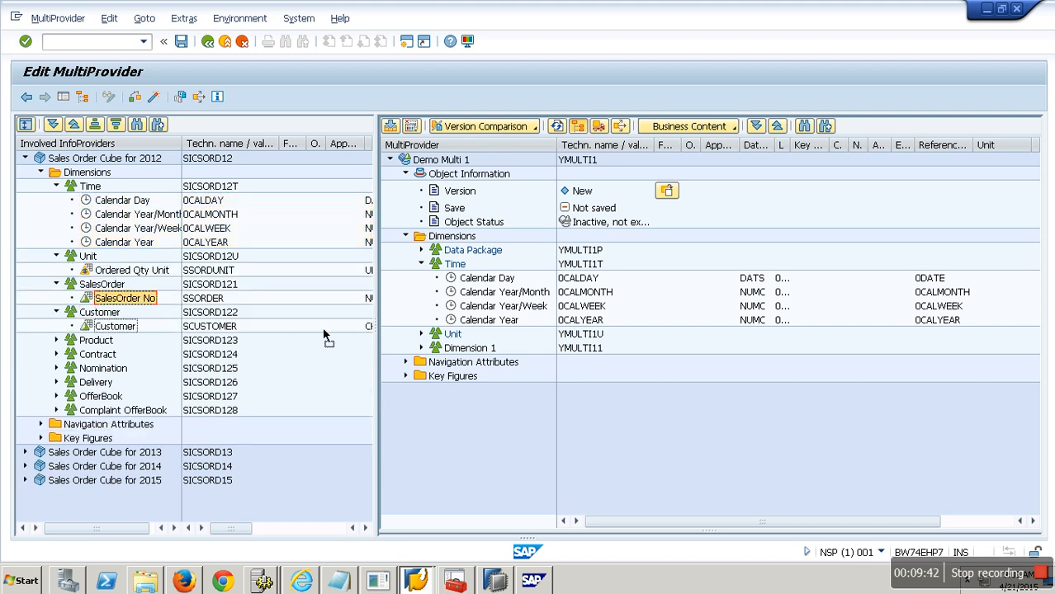
pyautogui.moveTo(128, 343); pyautogui.dragTo(462, 350)
# Step: Add Product, Contract No and Nomination Doc from the 2012 cube to Dimension 1
pyautogui.click(56, 340)
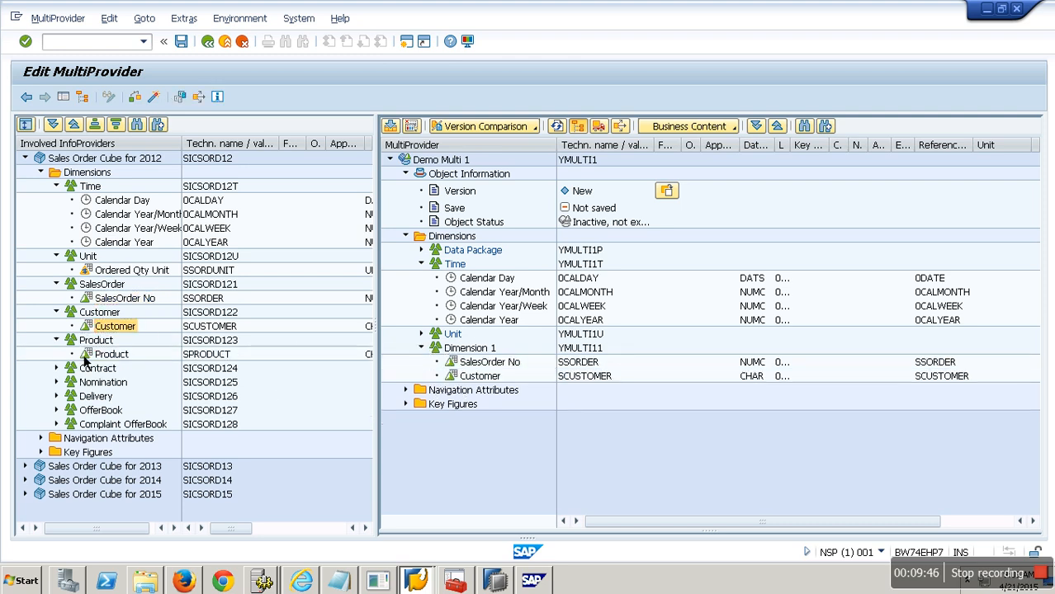
pyautogui.click(111, 354)
pyautogui.moveTo(112, 354); pyautogui.dragTo(467, 353)
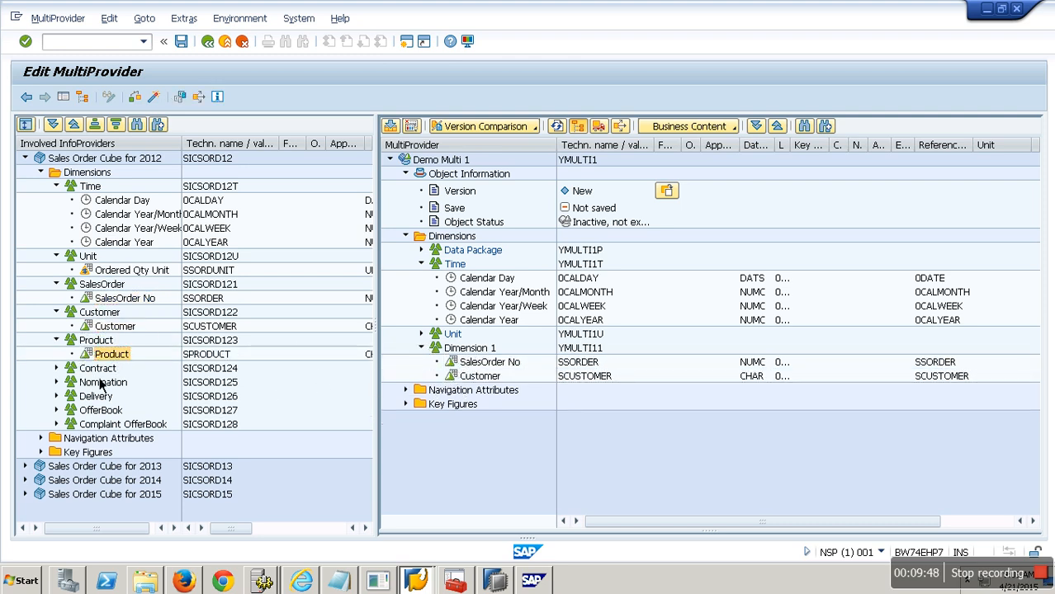
pyautogui.click(56, 368)
pyautogui.moveTo(119, 382); pyautogui.dragTo(462, 354)
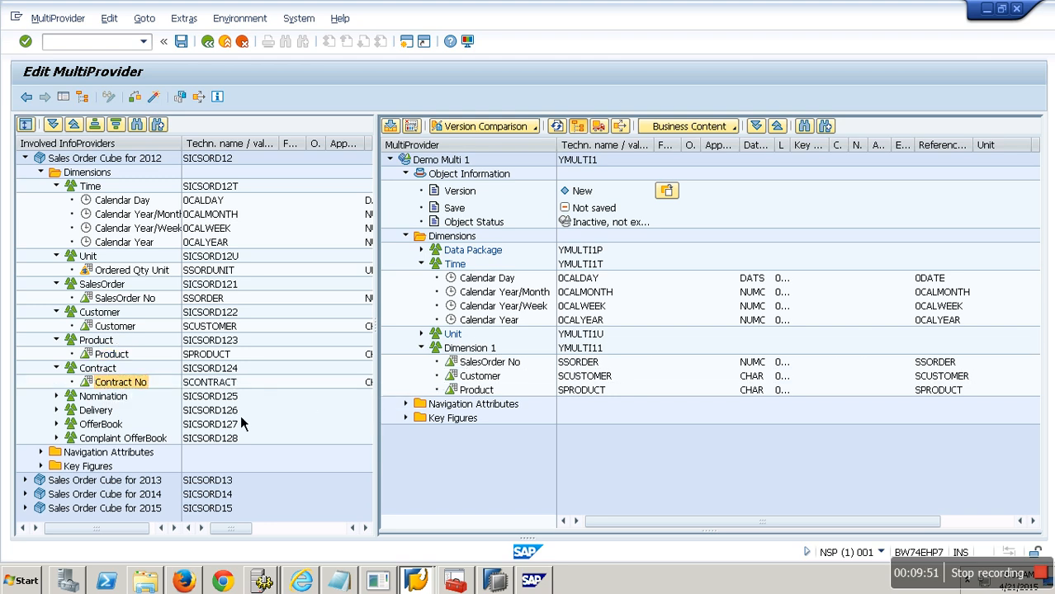
pyautogui.click(56, 396)
pyautogui.moveTo(128, 410); pyautogui.dragTo(462, 353)
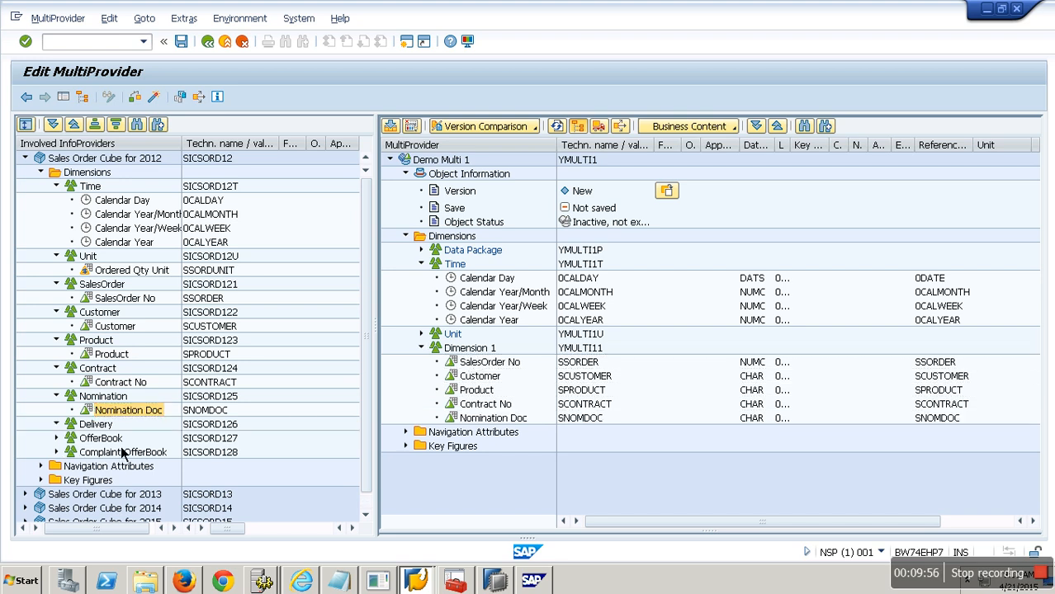
# Step: Add Delivery Date and the three OfferBook characteristics from the 2012 cube to Dimension 1
pyautogui.click(57, 424)
pyautogui.moveTo(122, 438); pyautogui.dragTo(473, 355)
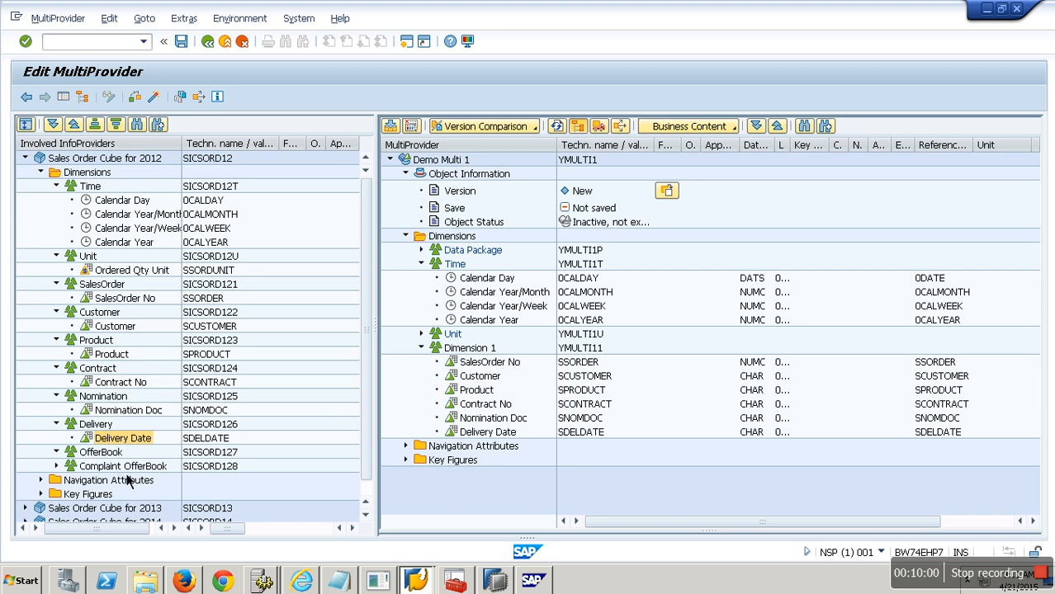
pyautogui.click(120, 468)
pyautogui.keyDown('ctrl'); pyautogui.click(119, 494); pyautogui.keyUp('ctrl')
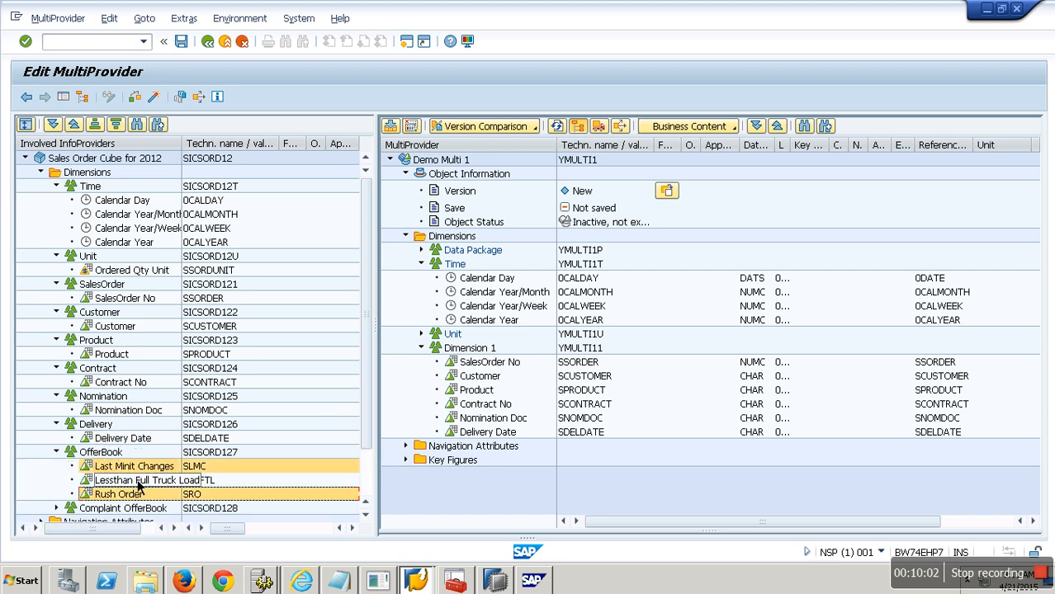
pyautogui.keyDown('ctrl'); pyautogui.click(141, 481); pyautogui.keyUp('ctrl')
pyautogui.moveTo(142, 480); pyautogui.dragTo(465, 350)
# Step: Add the four Complaint OfferBook characteristics from the 2012 cube to the MultiProvider's Dimension 1
pyautogui.scroll(-2, 371, 493)
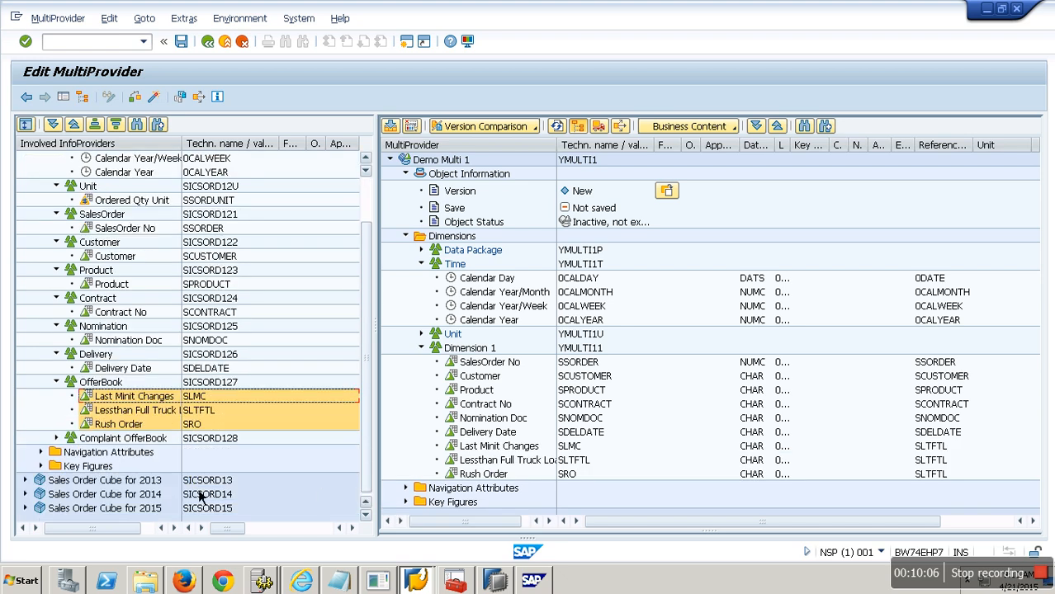
pyautogui.click(124, 452)
pyautogui.keyDown('ctrl'); pyautogui.click(142, 494); pyautogui.keyUp('ctrl')
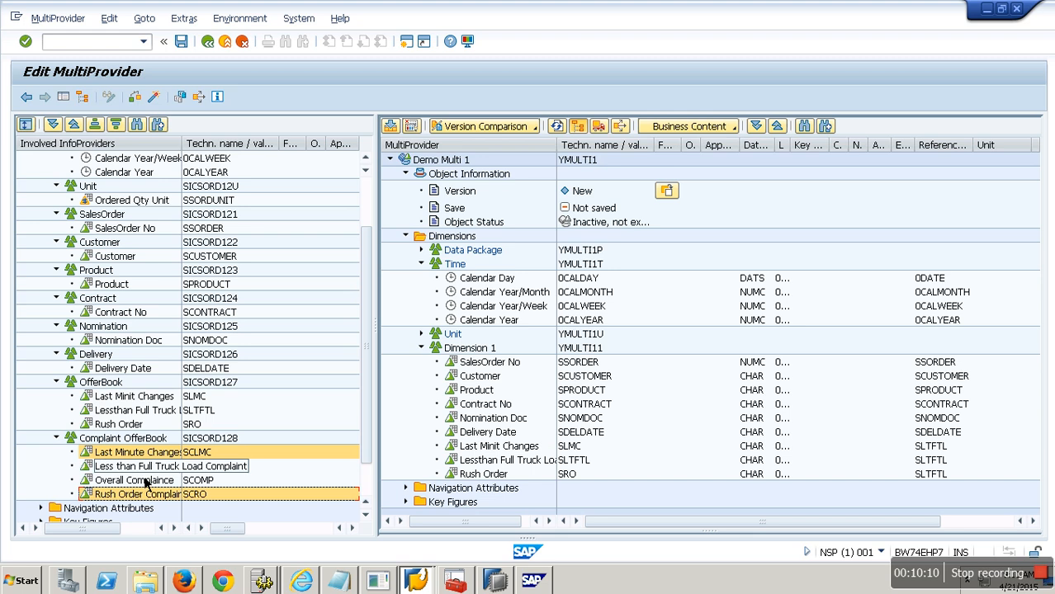
pyautogui.keyDown('ctrl'); pyautogui.click(145, 469); pyautogui.keyUp('ctrl')
pyautogui.keyDown('ctrl'); pyautogui.click(146, 481); pyautogui.keyUp('ctrl')
pyautogui.moveTo(148, 455); pyautogui.dragTo(463, 361)
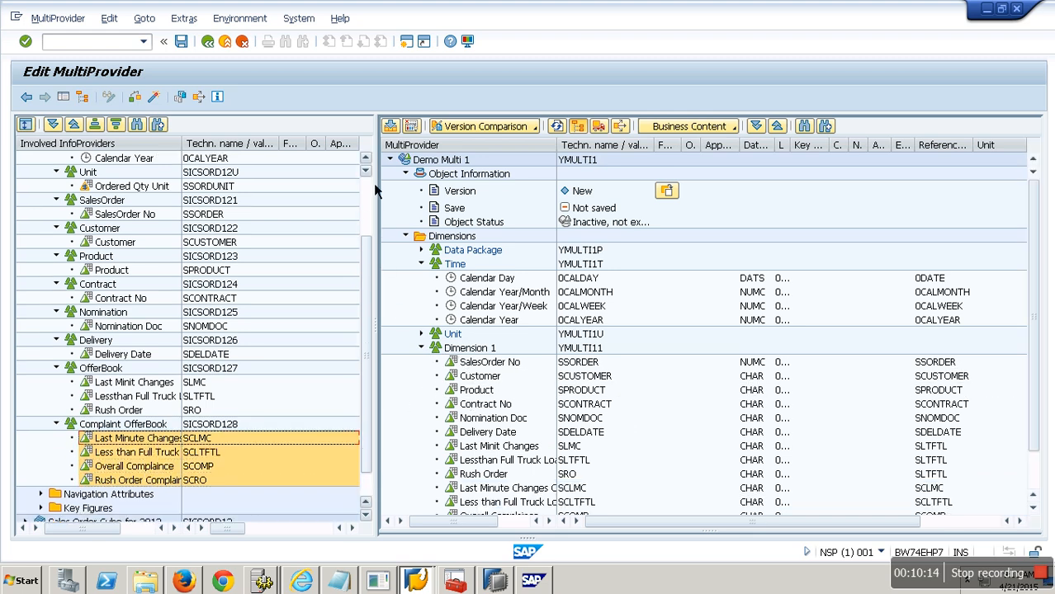
# Step: Add the Counter and SalesOrder Qty key figures from the 2012 cube to the MultiProvider's Key Figures
pyautogui.click(61, 191)
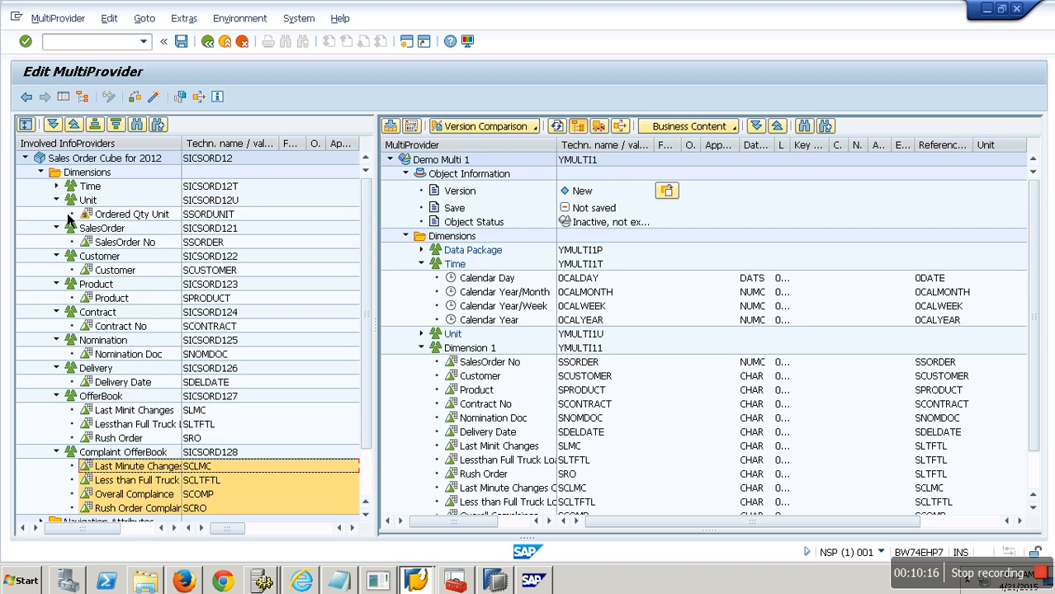
pyautogui.click(62, 206)
pyautogui.click(61, 221)
pyautogui.click(61, 235)
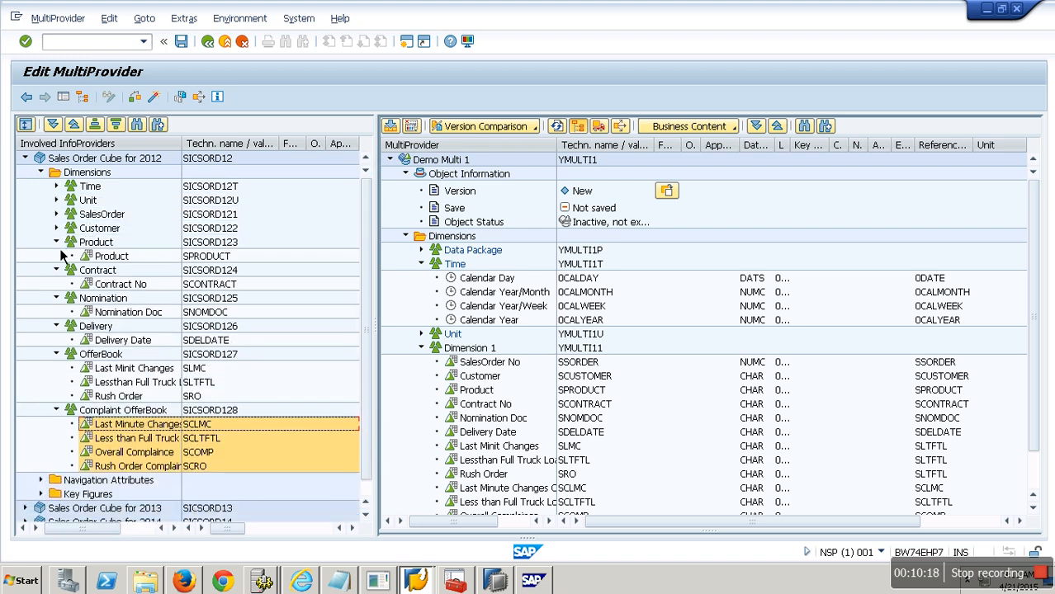
pyautogui.click(61, 248)
pyautogui.click(61, 261)
pyautogui.click(58, 272)
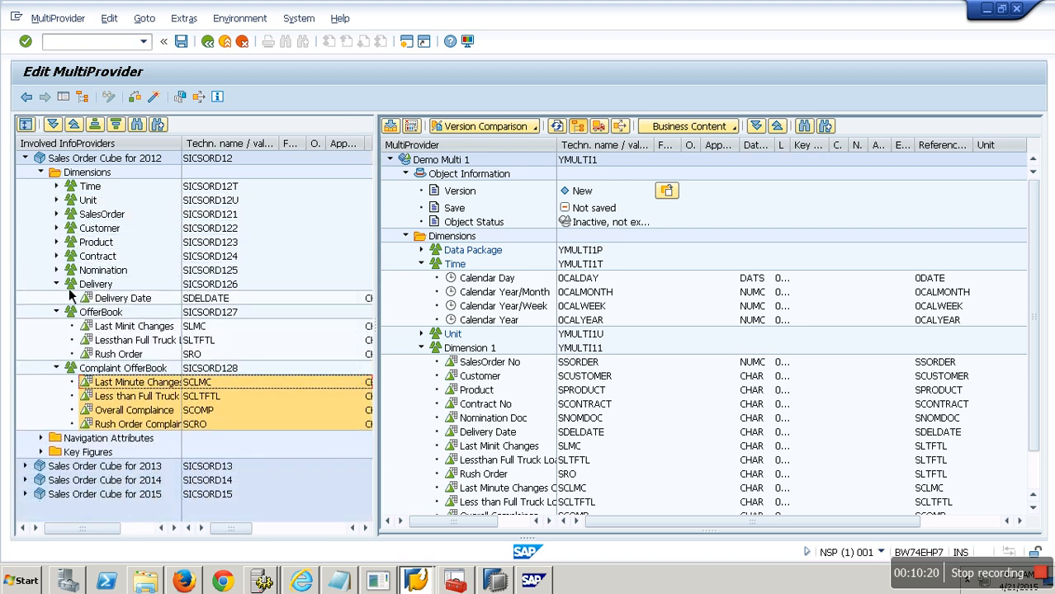
pyautogui.click(58, 285)
pyautogui.click(58, 299)
pyautogui.click(58, 313)
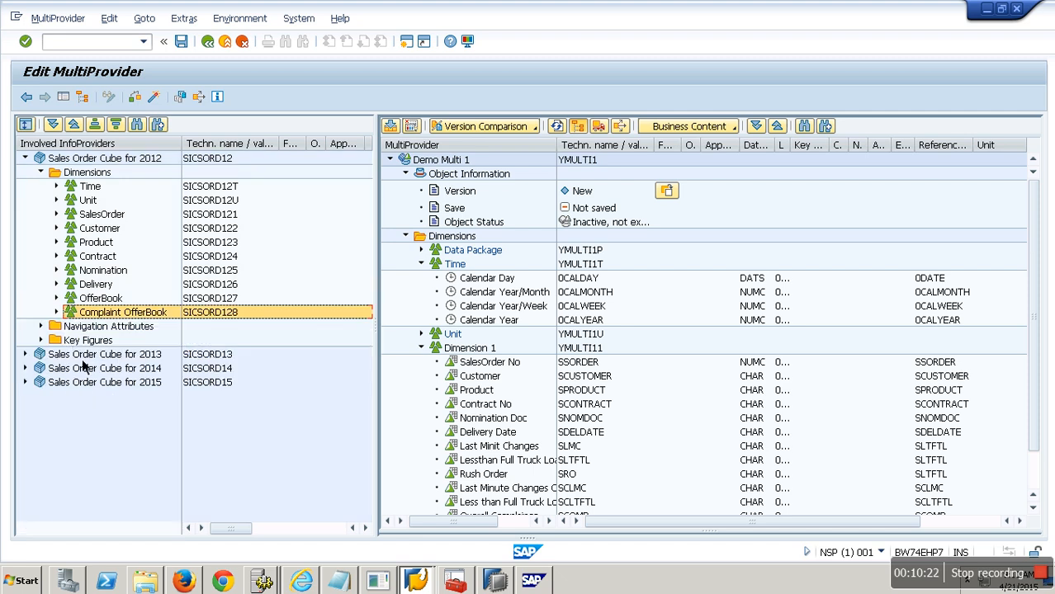
pyautogui.click(41, 340)
pyautogui.click(93, 361)
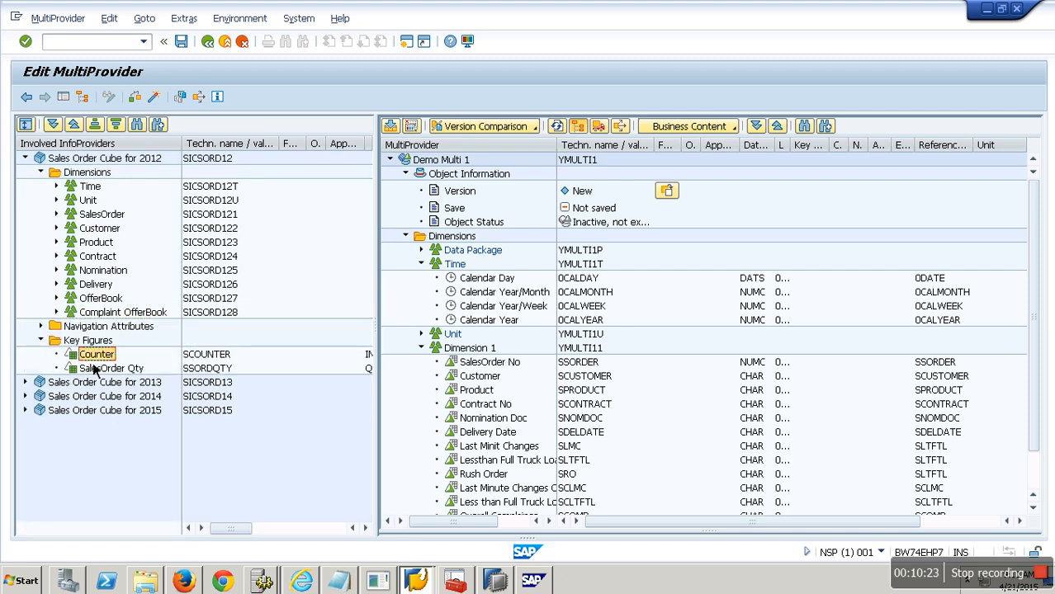
pyautogui.click(421, 348)
pyautogui.click(421, 264)
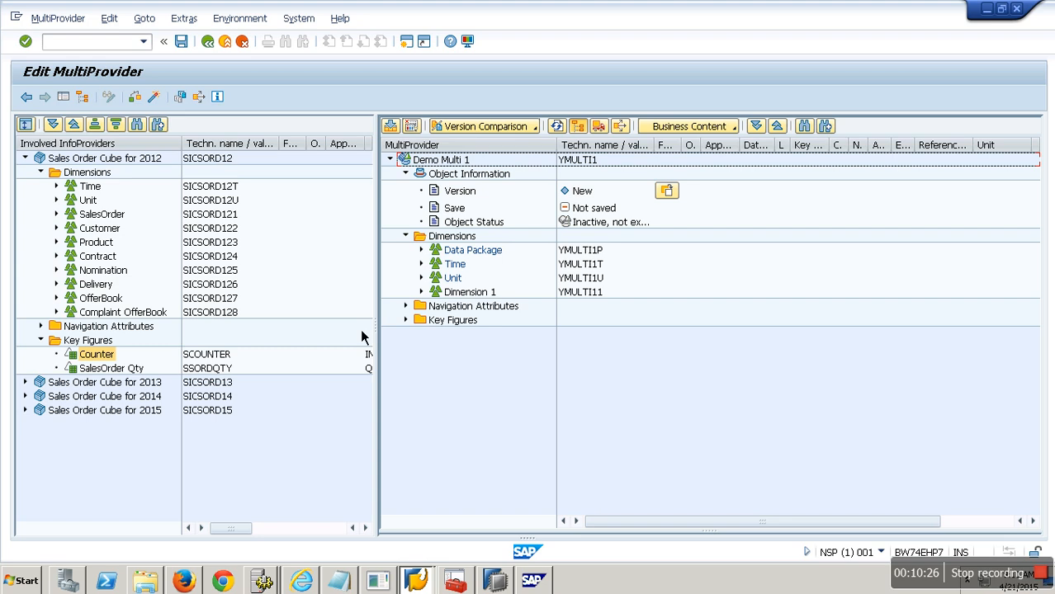
pyautogui.keyDown('ctrl'); pyautogui.click(112, 368); pyautogui.keyUp('ctrl')
pyautogui.moveTo(113, 368); pyautogui.dragTo(457, 324)
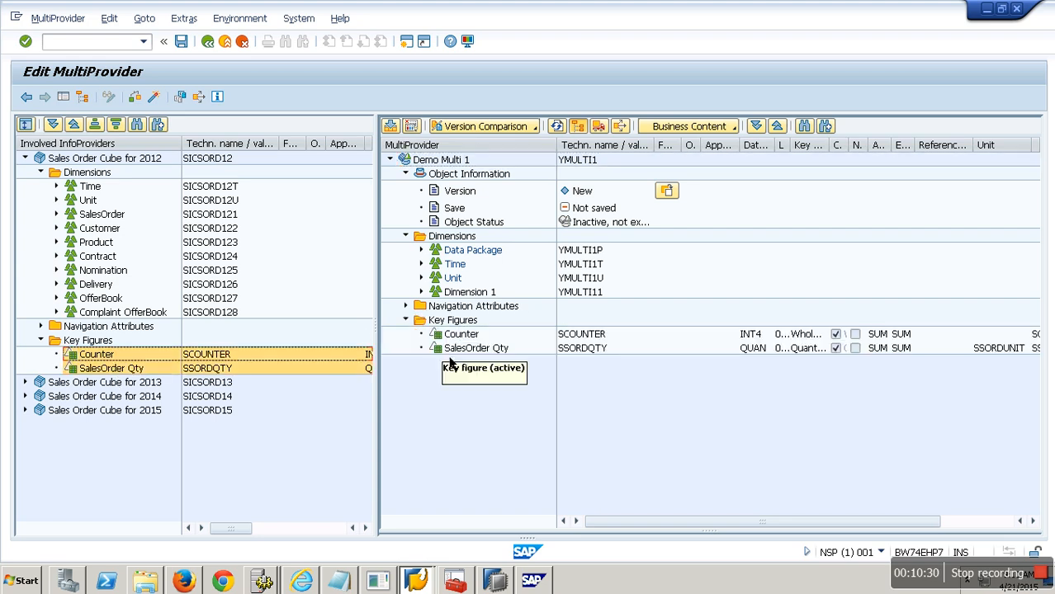
# Step: Examine the dimensions and key figures of the 2013 Sales Order Cube in the involved providers tree
pyautogui.click(40, 172)
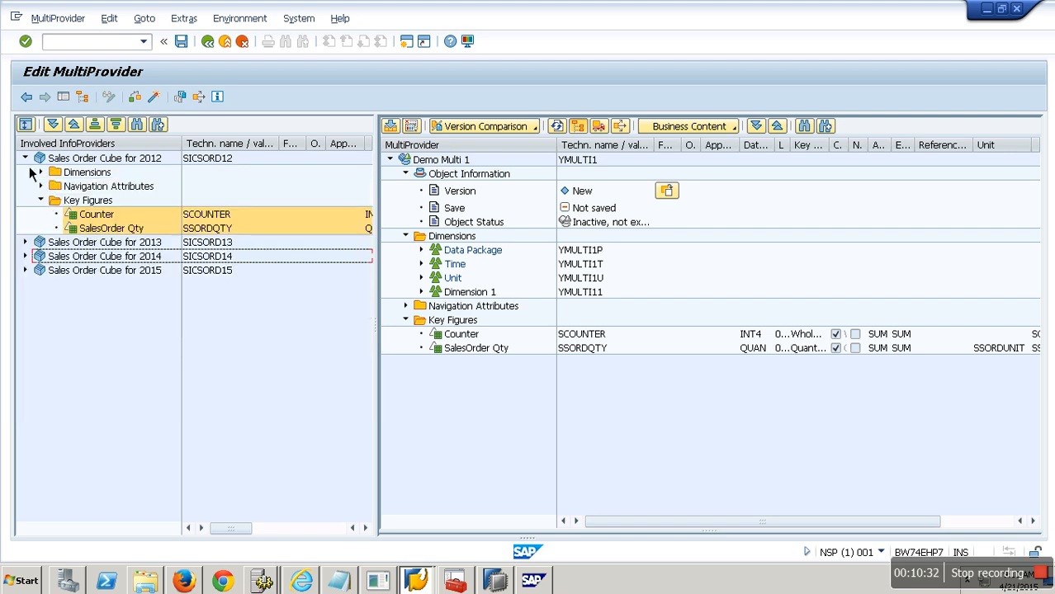
pyautogui.click(25, 242)
pyautogui.click(40, 256)
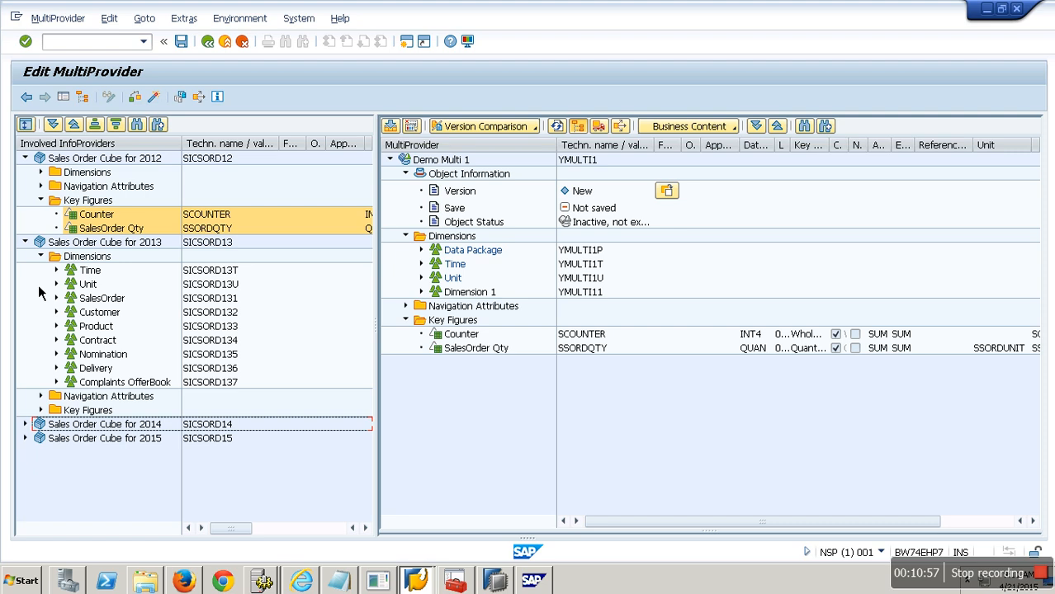
pyautogui.doubleClick(34, 163)
pyautogui.doubleClick(71, 227)
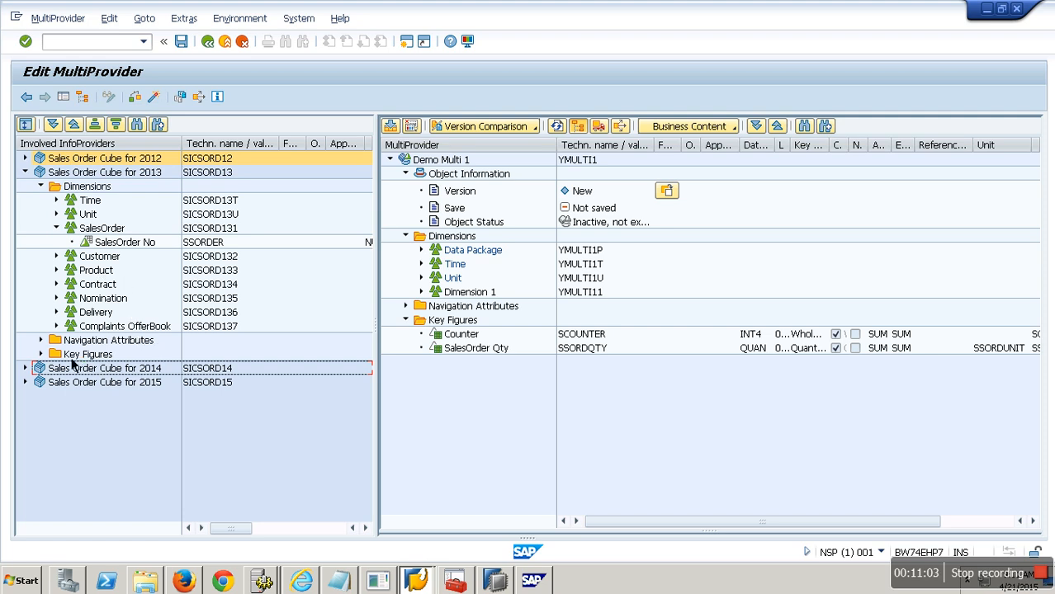
pyautogui.click(42, 356)
pyautogui.click(37, 398)
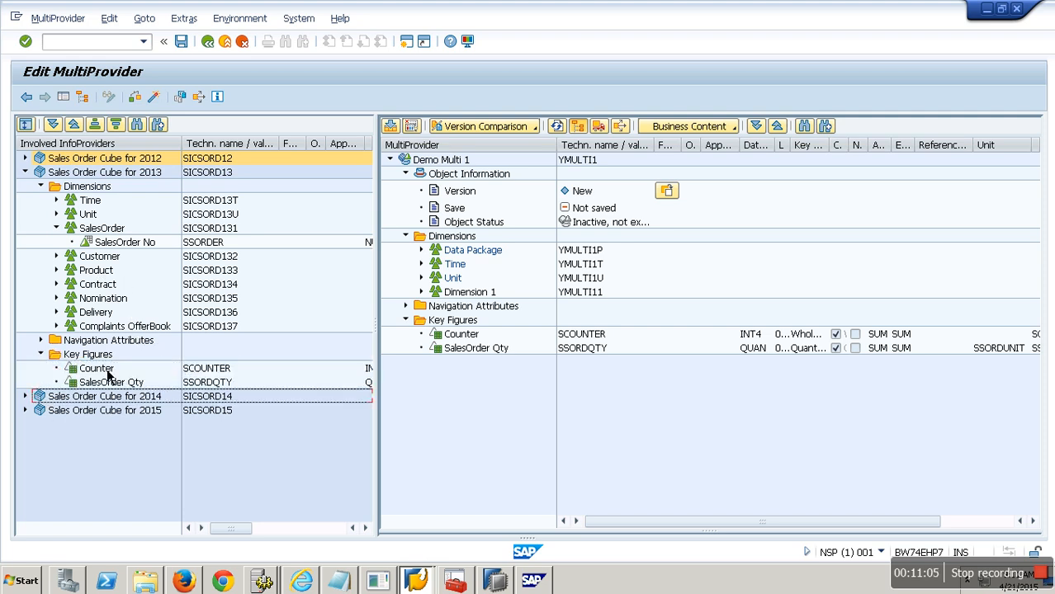
pyautogui.click(26, 172)
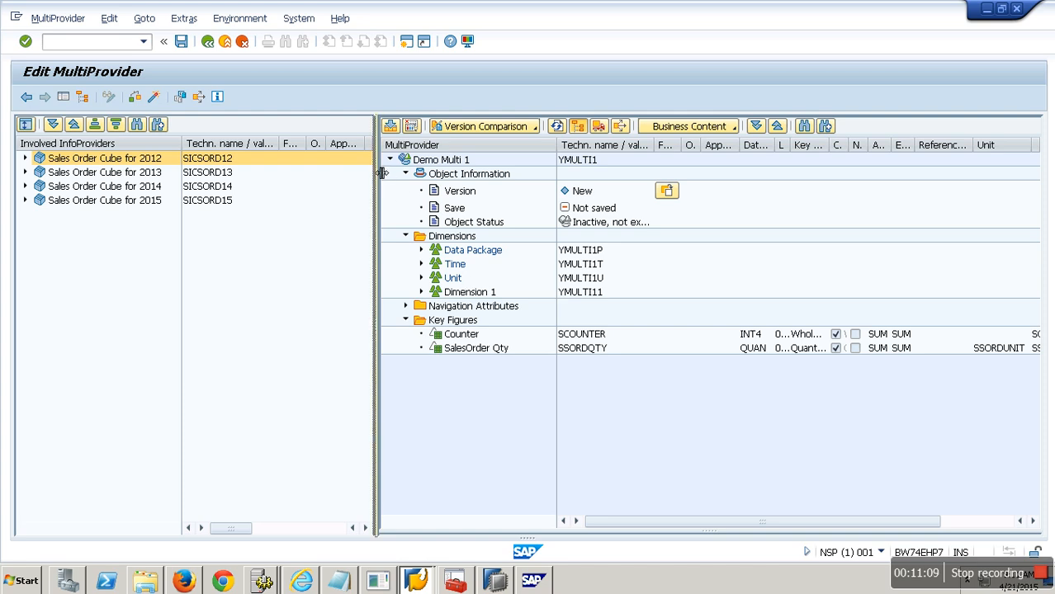
# Step: Identify SalesOrder No (SSORDER) in Dimension 1, assigning it from all four Sales Order Cubes
pyautogui.moveTo(377, 177); pyautogui.dragTo(258, 177)
pyautogui.click(286, 321)
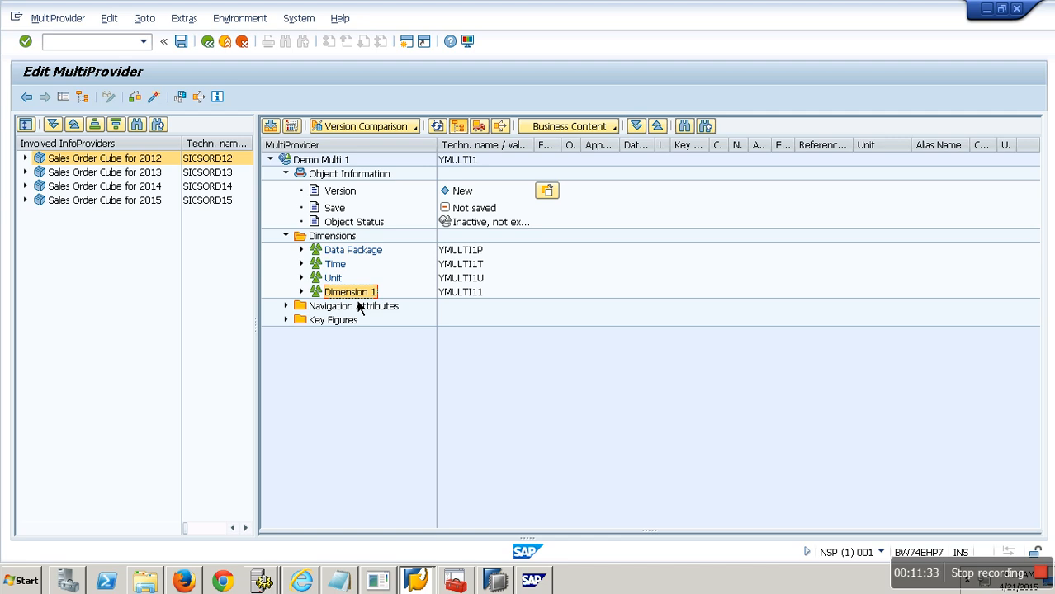
pyautogui.click(303, 292)
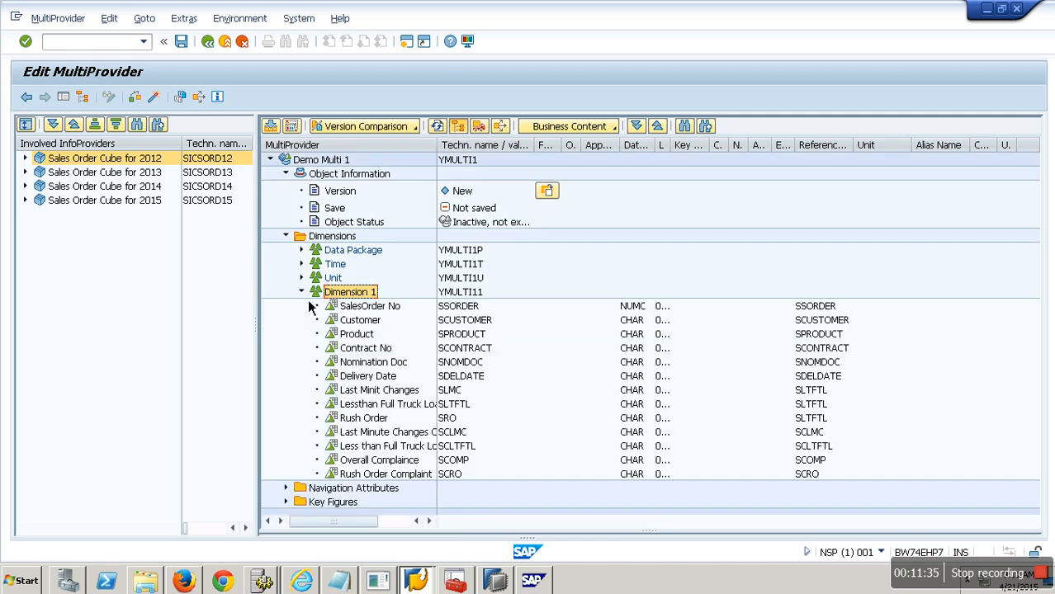
pyautogui.press('Down')
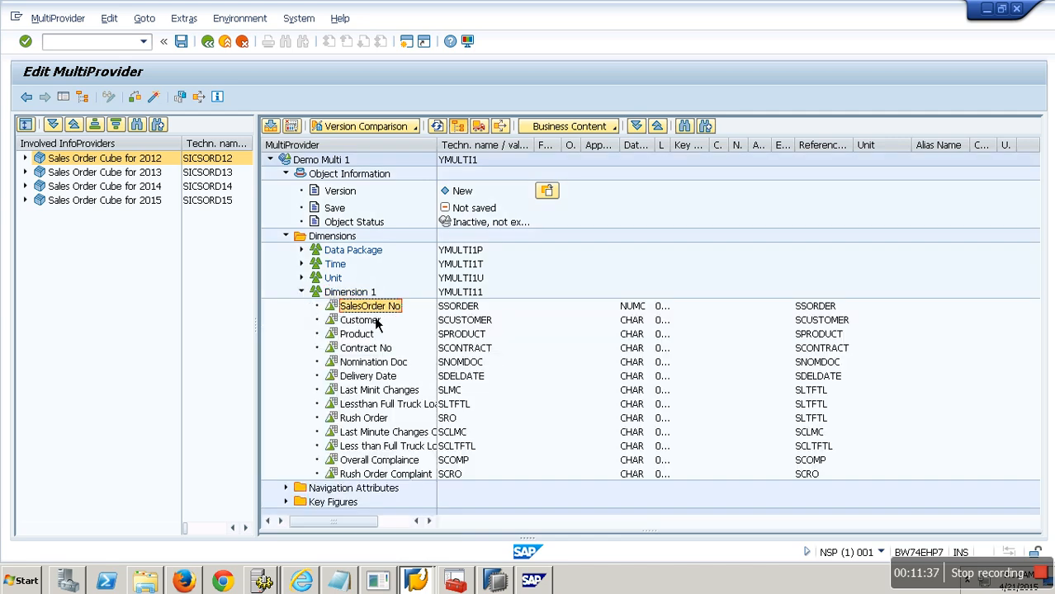
pyautogui.click(463, 314)
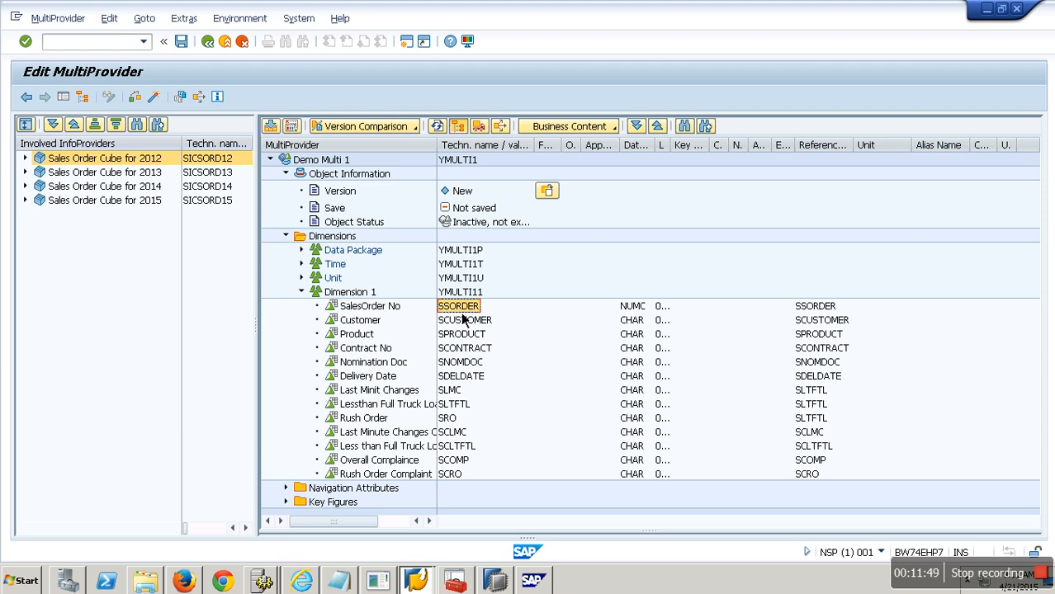
pyautogui.rightClick(461, 314)
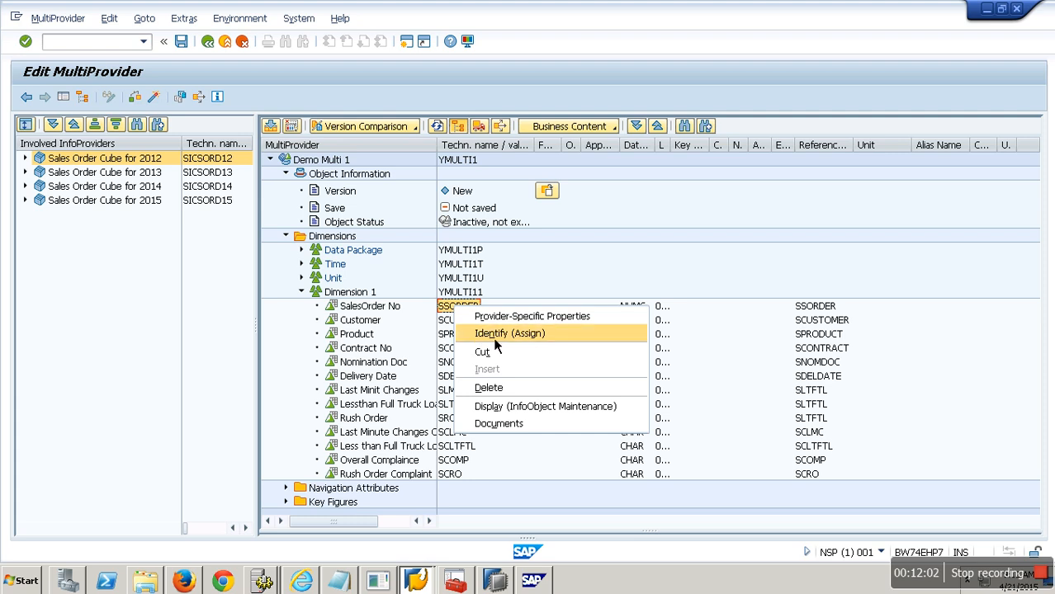
pyautogui.click(495, 341)
pyautogui.moveTo(391, 108); pyautogui.dragTo(476, 66)
pyautogui.moveTo(276, 104); pyautogui.dragTo(216, 104)
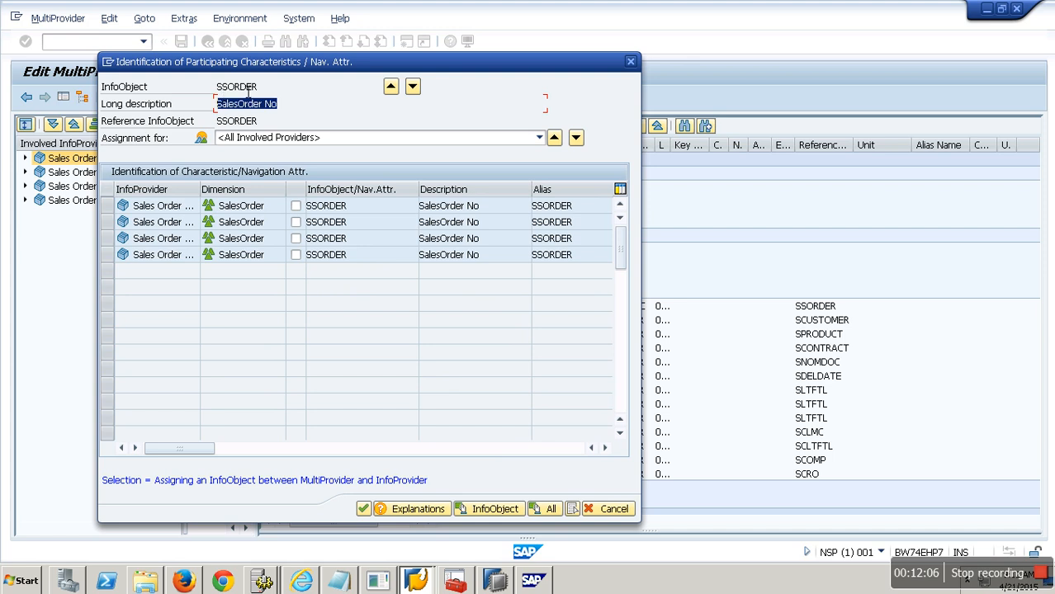
pyautogui.click(296, 205)
pyautogui.click(296, 222)
pyautogui.click(295, 239)
pyautogui.click(296, 255)
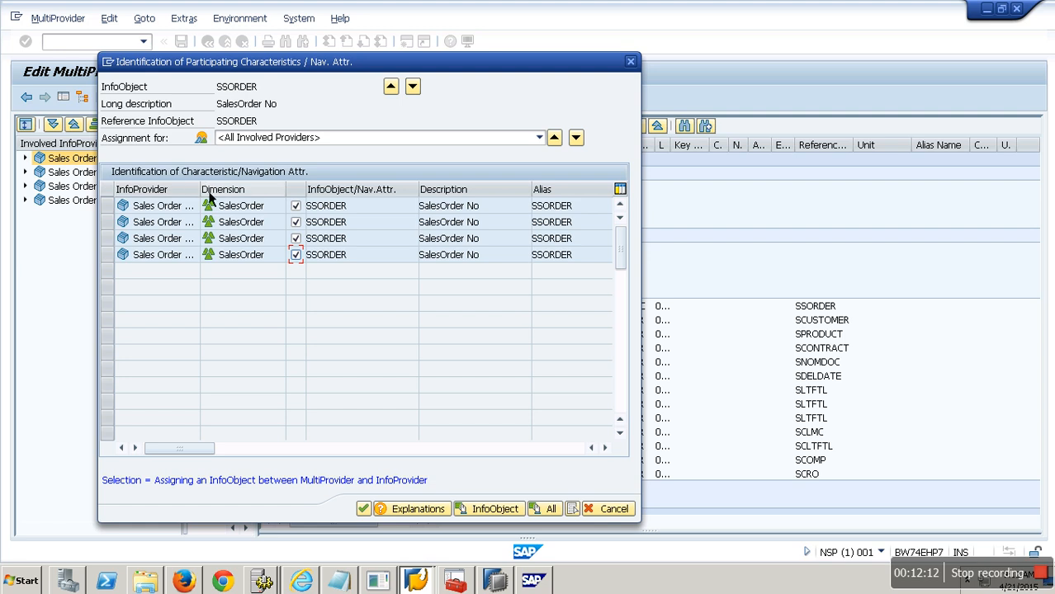
pyautogui.moveTo(201, 190); pyautogui.dragTo(288, 191)
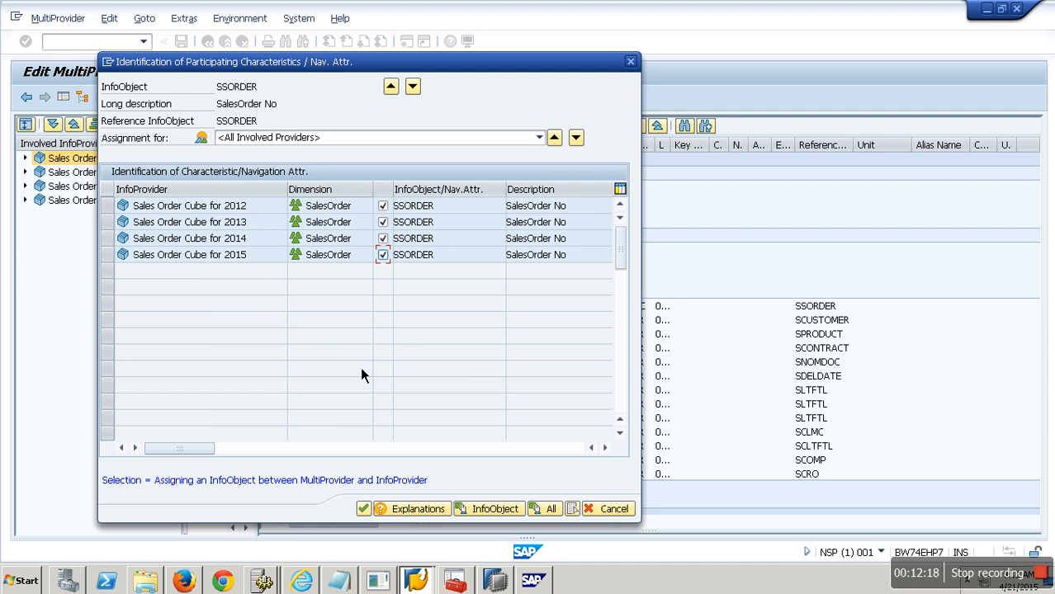
# Step: Move to Customer (SCUSTOMER) and assign it from the Customer dimension of all four cubes
pyautogui.click(413, 87)
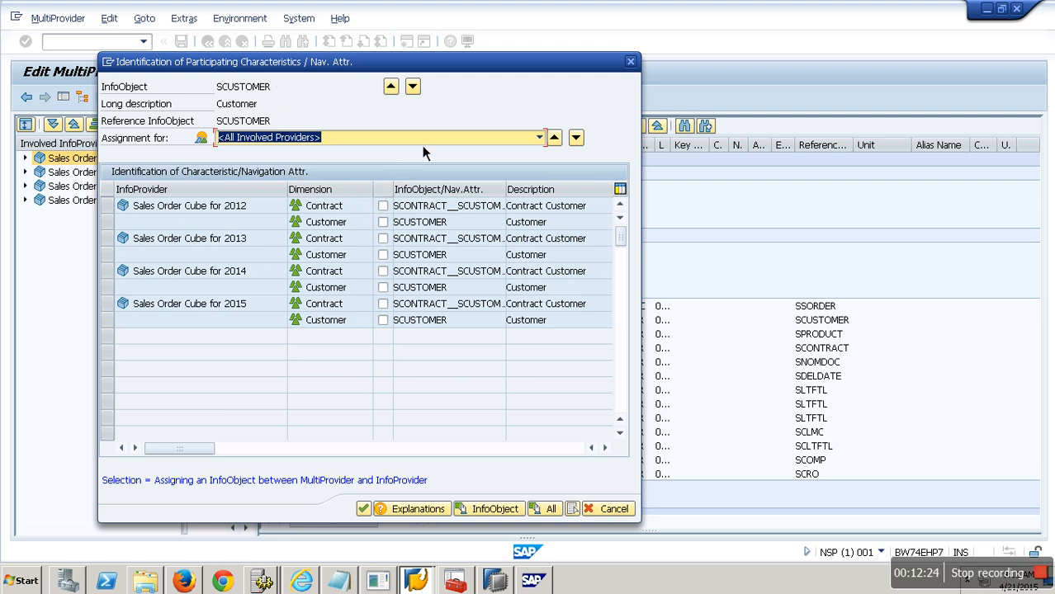
pyautogui.click(384, 223)
pyautogui.click(384, 255)
pyautogui.click(384, 288)
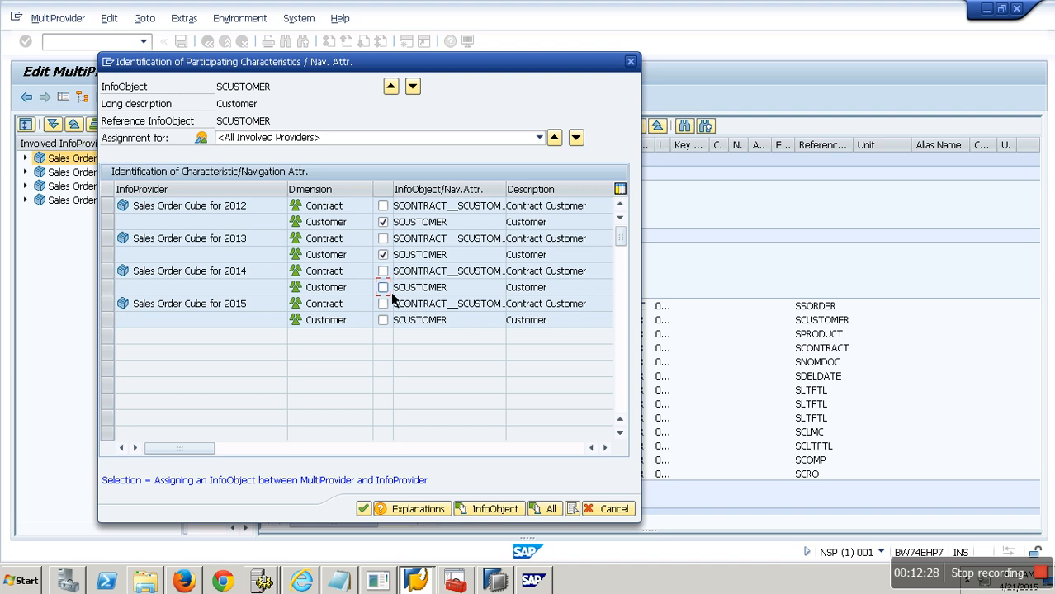
pyautogui.click(383, 320)
# Step: Create the assignment proposal for all InfoObjects, step through the characteristics to review it, and confirm
pyautogui.click(550, 510)
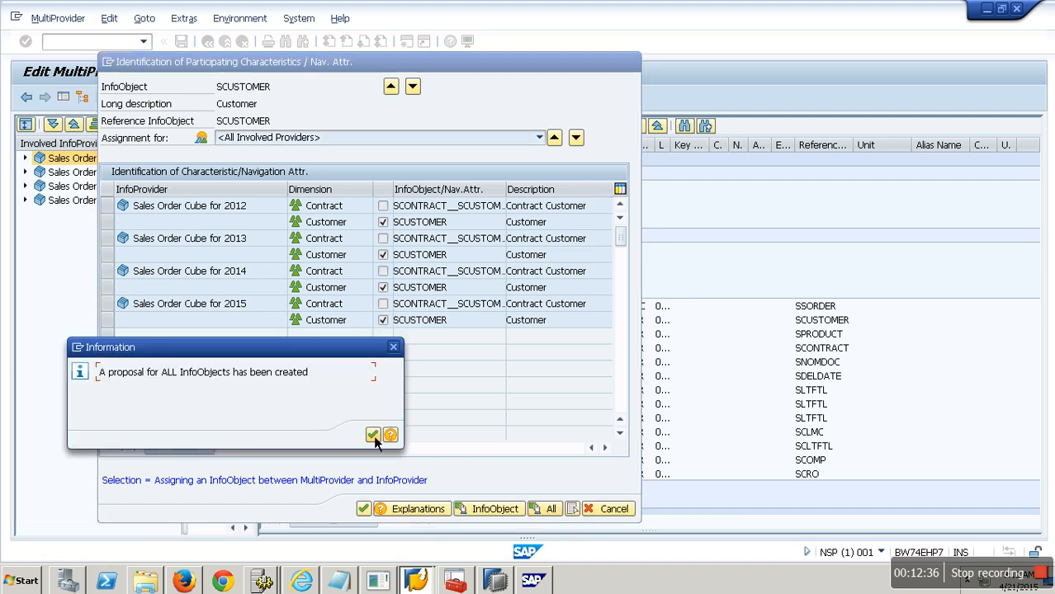
pyautogui.click(372, 435)
pyautogui.click(420, 95)
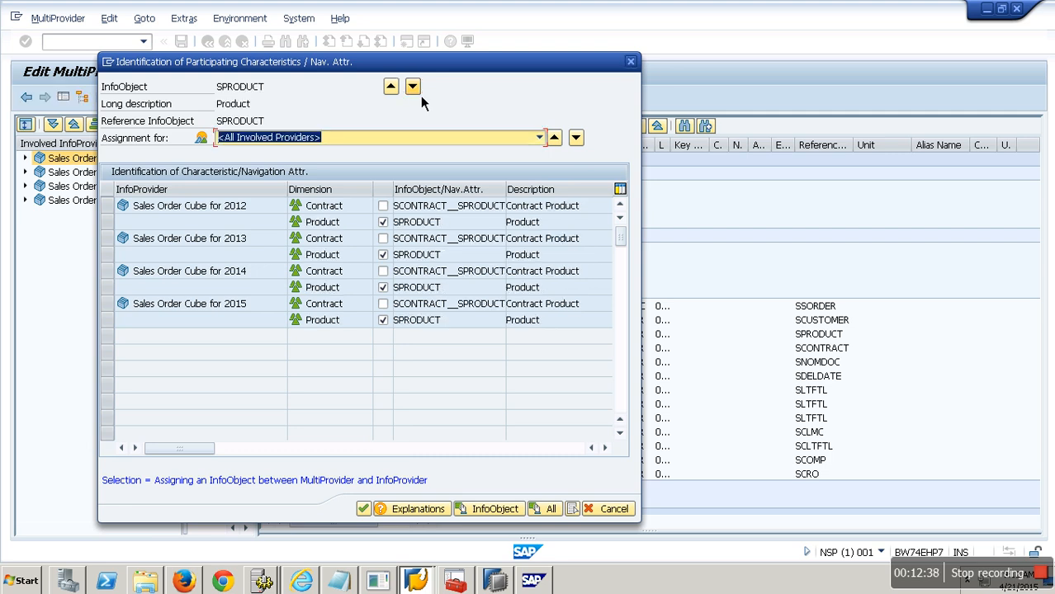
pyautogui.click(420, 95)
pyautogui.click(420, 95)
pyautogui.click(413, 87)
pyautogui.click(413, 87)
pyautogui.click(413, 87)
pyautogui.click(413, 87)
pyautogui.click(413, 87)
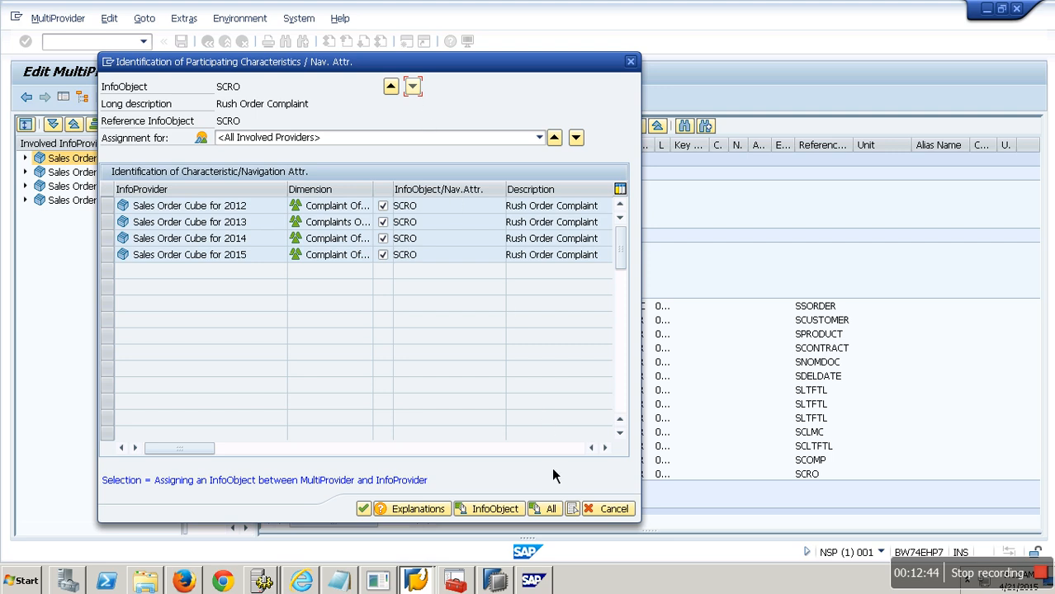
pyautogui.click(366, 510)
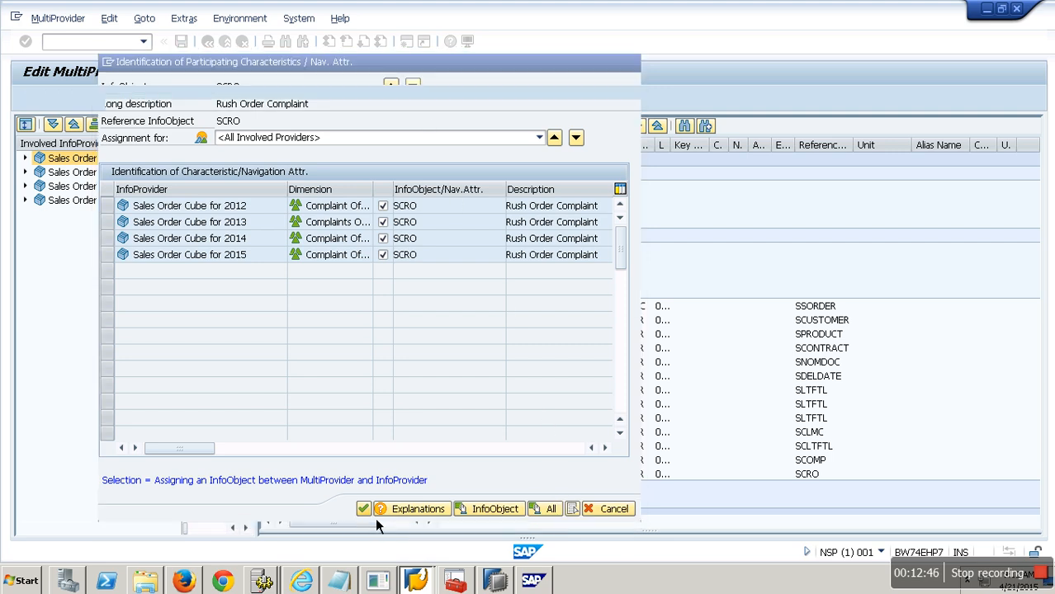
# Step: Identify the Counter key figure, assigning it from all four Sales Order Cubes
pyautogui.click(302, 294)
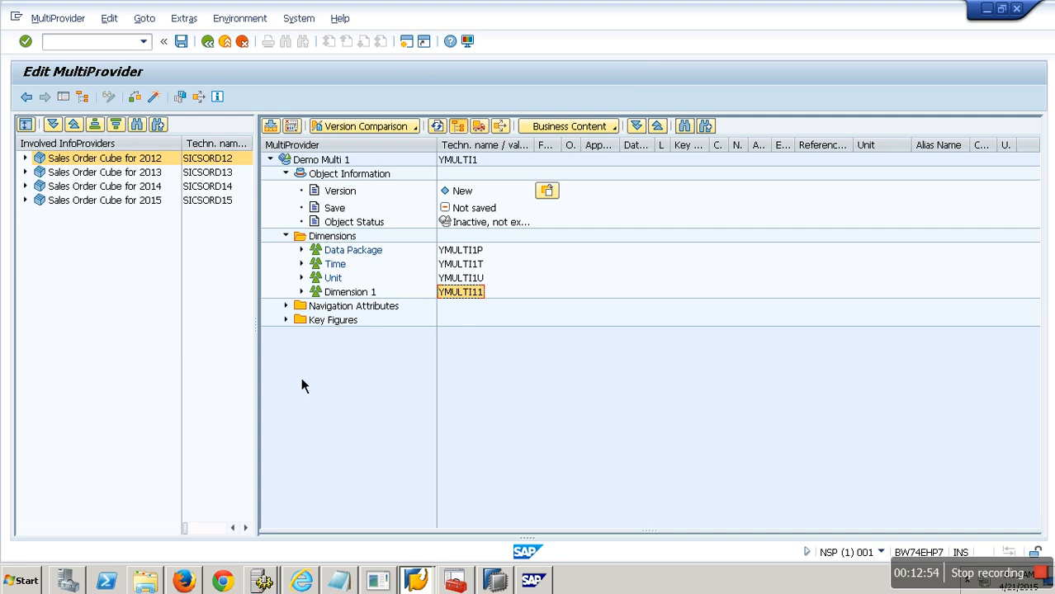
pyautogui.click(287, 320)
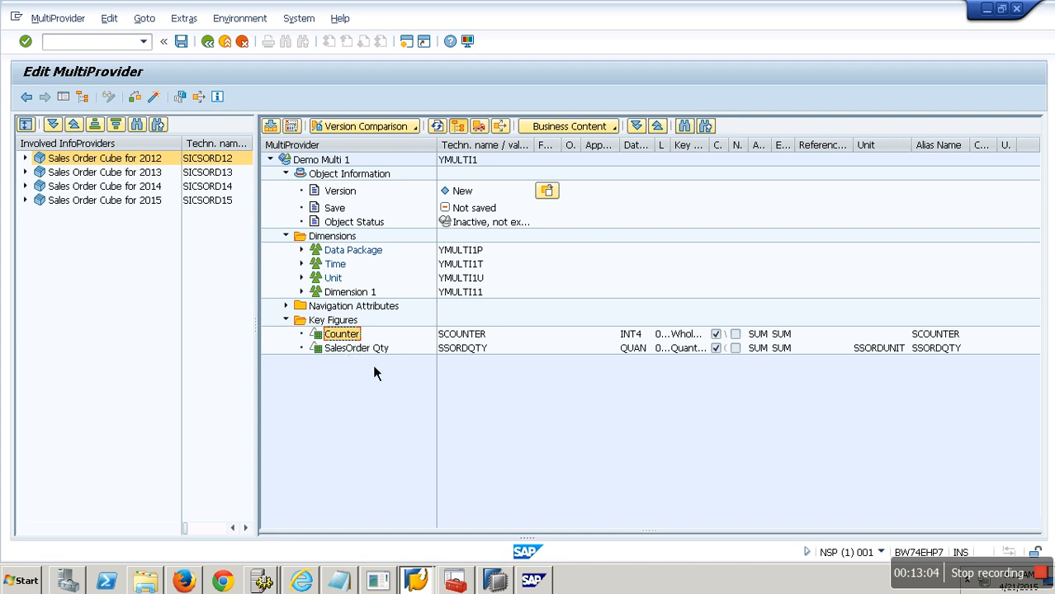
pyautogui.rightClick(352, 335)
pyautogui.click(399, 361)
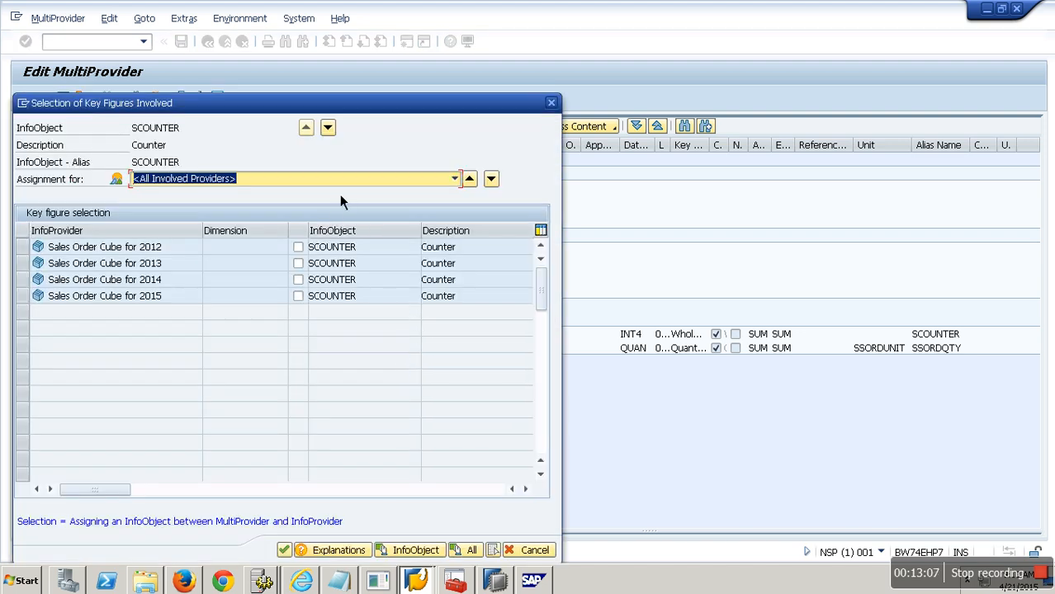
pyautogui.click(298, 247)
pyautogui.click(298, 264)
pyautogui.click(298, 280)
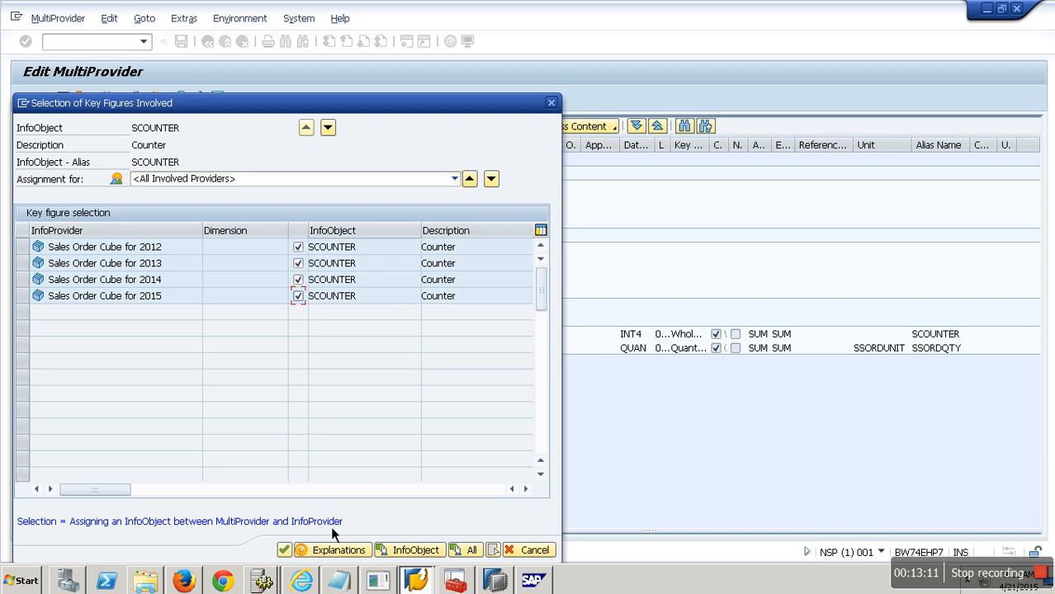
# Step: Move to the SalesOrder Qty key figure and assign it from the 2012, 2013 and 2014 Sales Order Cubes, then confirm
pyautogui.click(329, 129)
pyautogui.moveTo(181, 129); pyautogui.dragTo(76, 139)
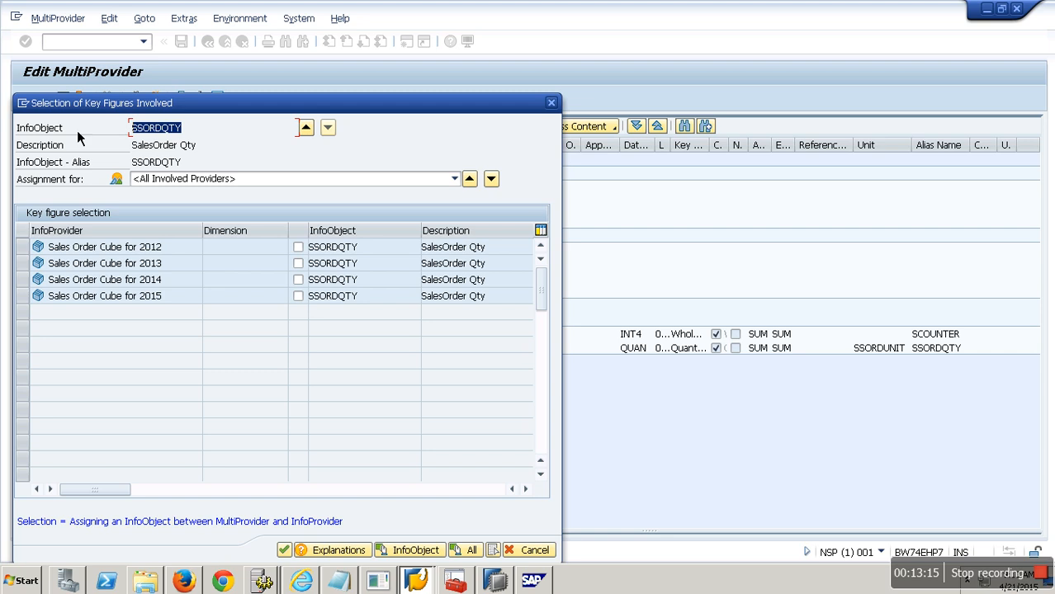
pyautogui.click(298, 247)
pyautogui.click(298, 263)
pyautogui.click(298, 280)
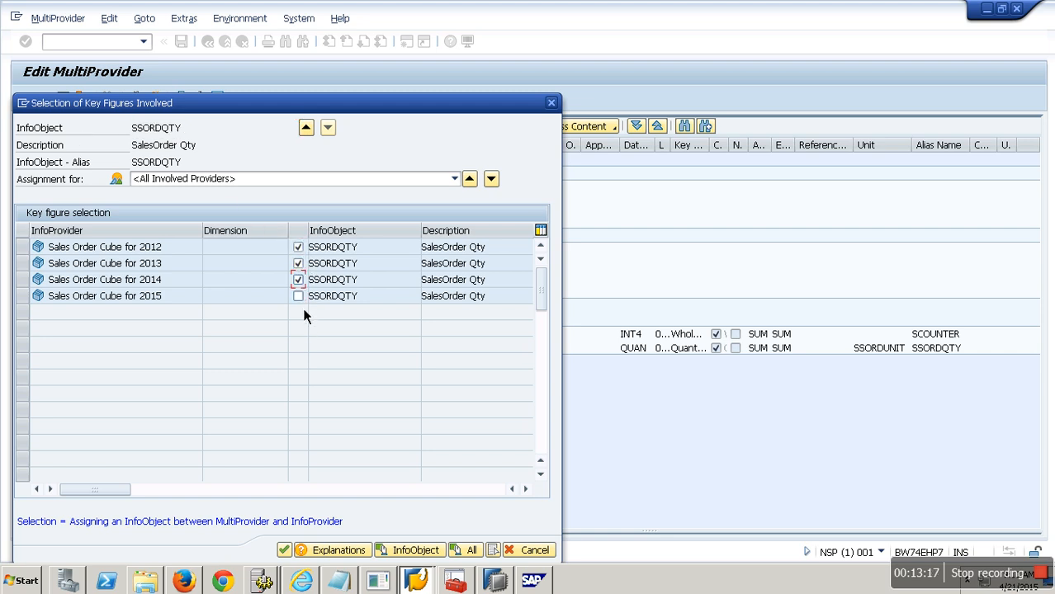
pyautogui.click(284, 550)
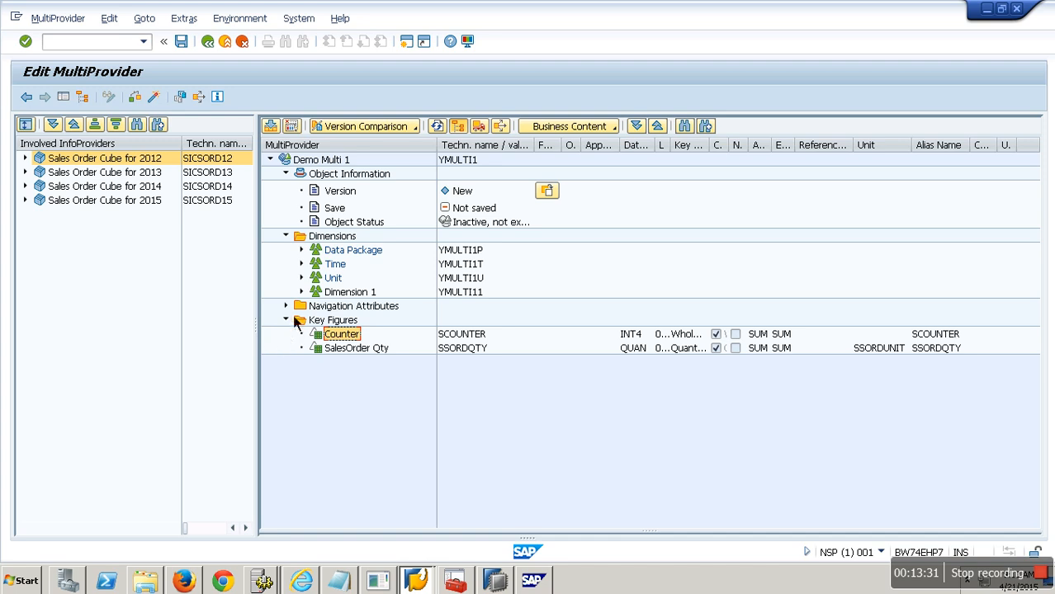
# Step: Open the Customer characteristic's assignment dialog in Dimension 1 to review its assignments, then cancel it
pyautogui.click(301, 292)
pyautogui.rightClick(364, 320)
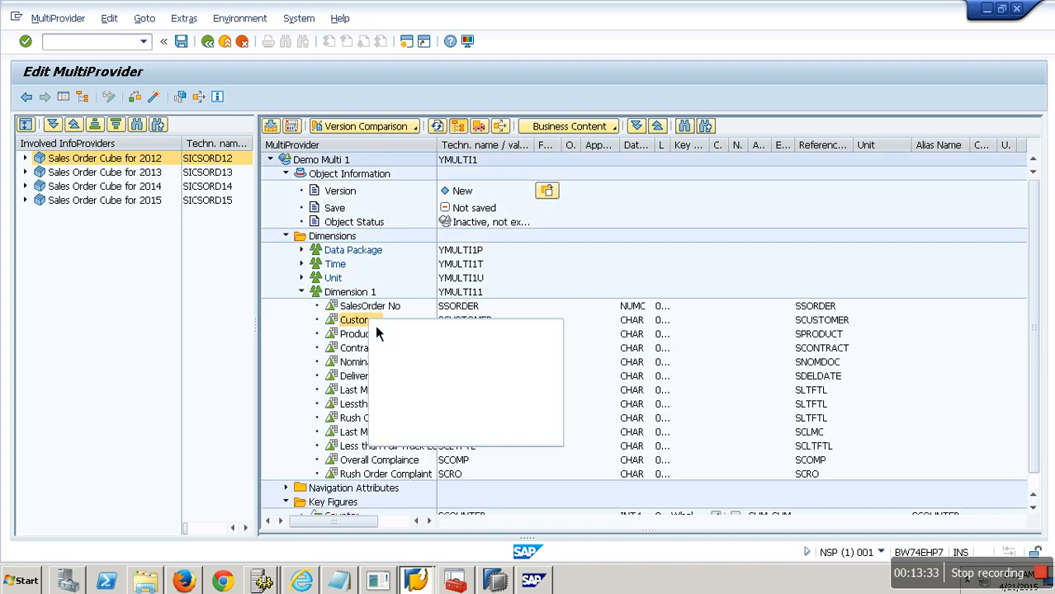
pyautogui.click(431, 349)
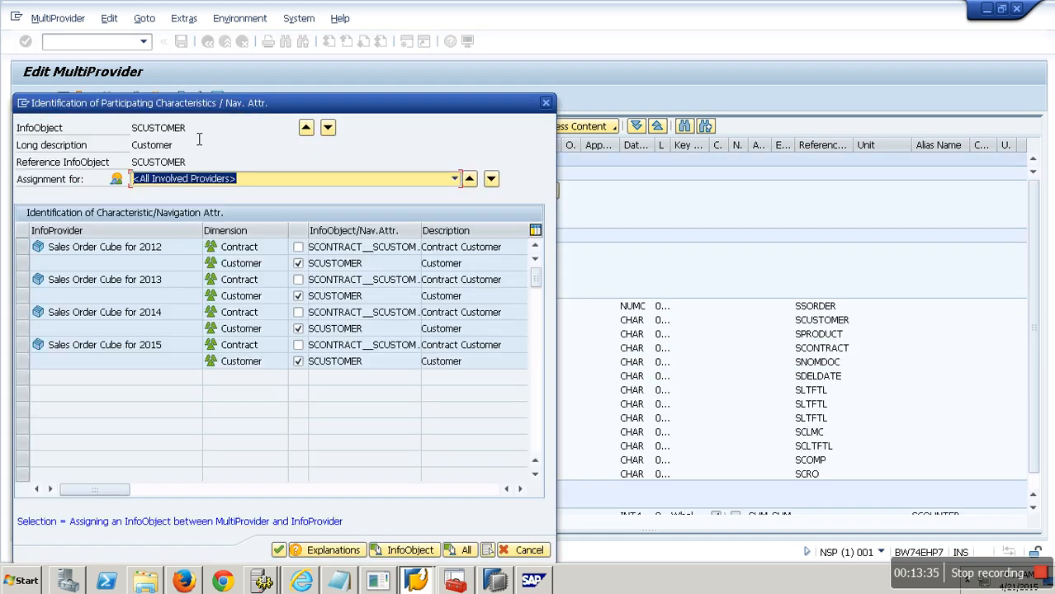
pyautogui.moveTo(363, 263); pyautogui.dragTo(345, 264)
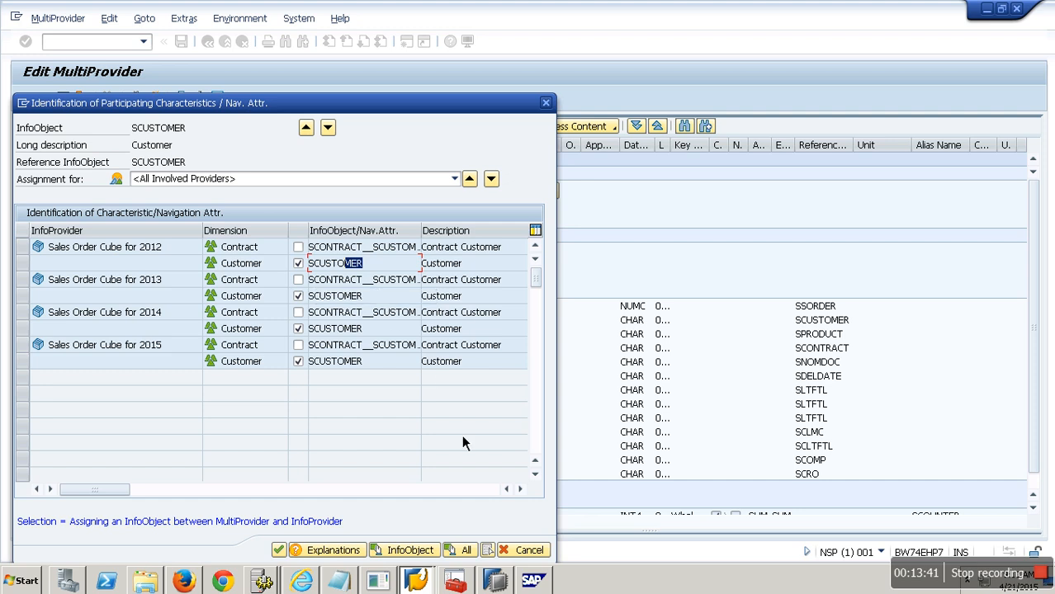
pyautogui.click(541, 550)
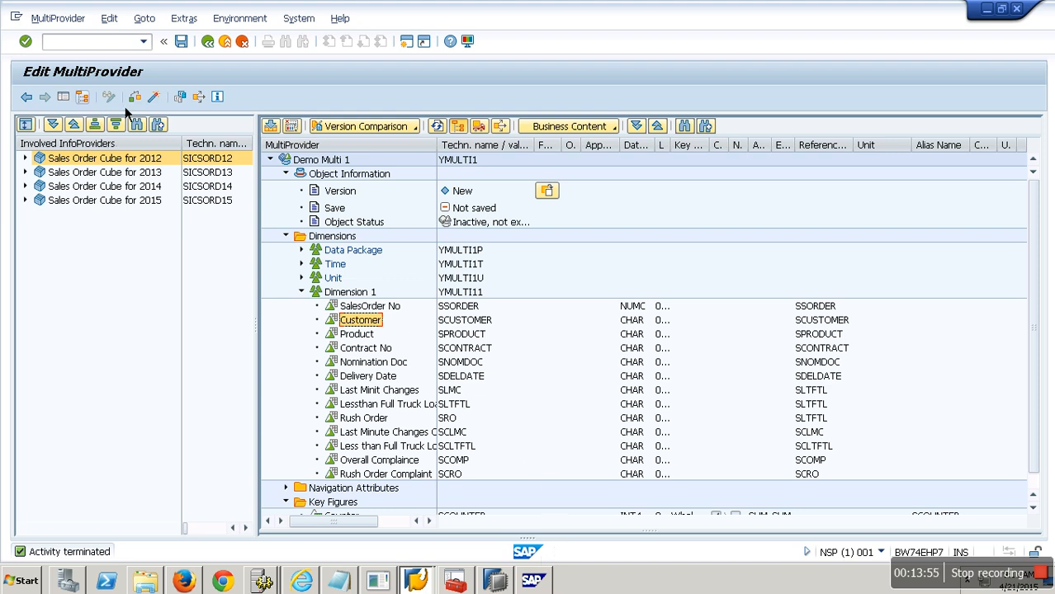
# Step: Activate the MultiProvider, accepting the check warnings and choosing to activate anyway
pyautogui.click(158, 101)
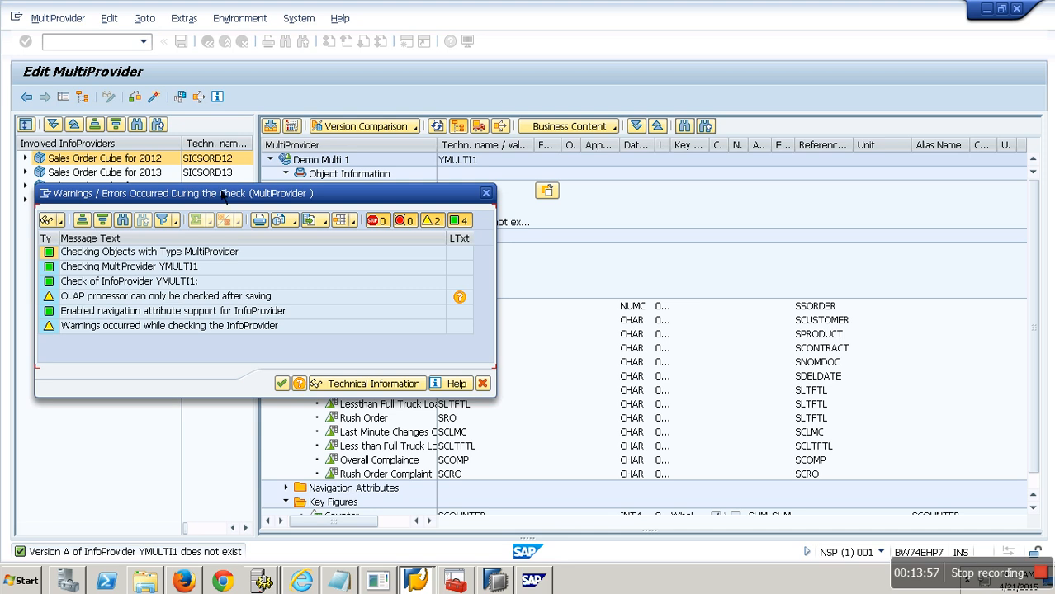
pyautogui.click(280, 385)
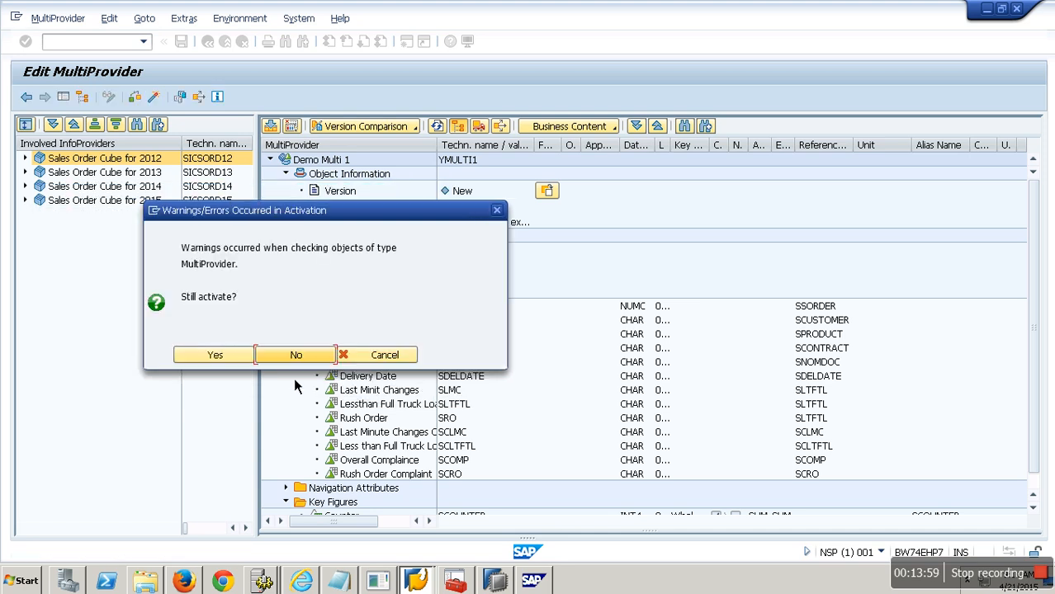
pyautogui.click(236, 355)
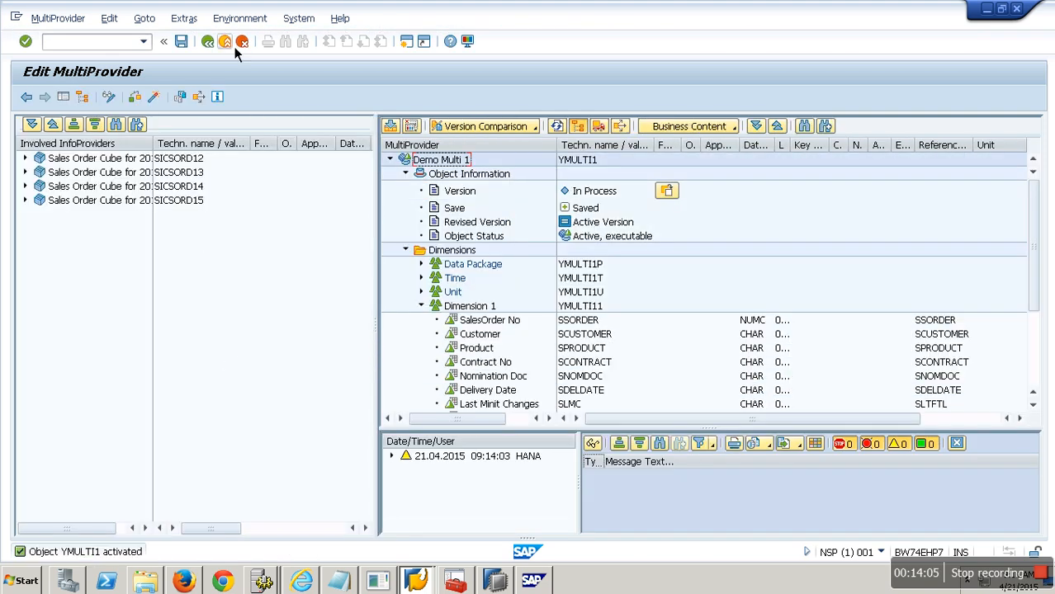
# Step: Exit to the workbench, select YMULTI1, and launch BEx Query Designer, logging on to system BW74SR2_SQL
pyautogui.click(234, 43)
pyautogui.click(398, 193)
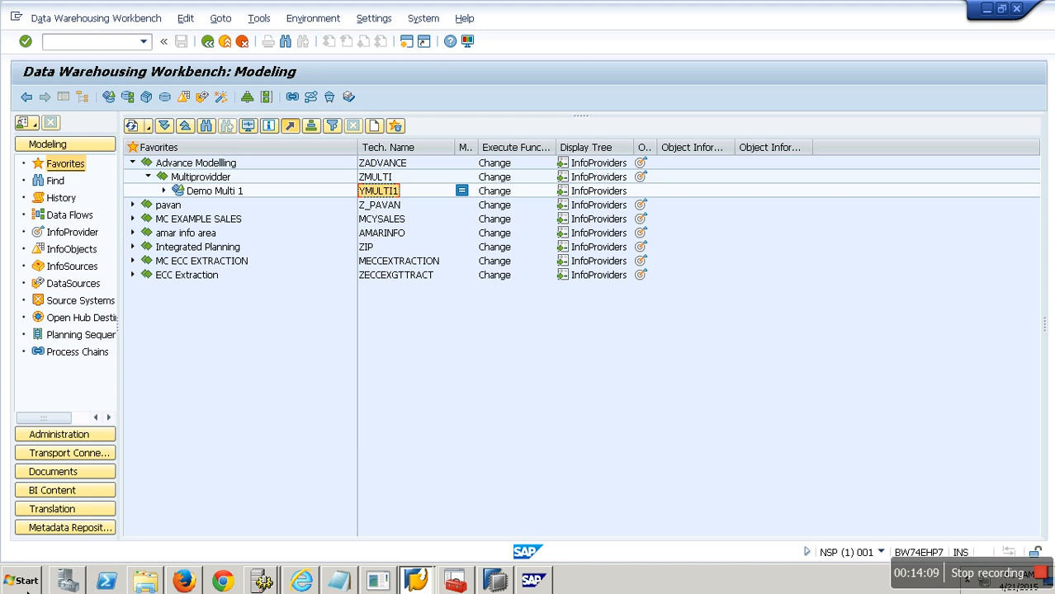
pyautogui.click(23, 582)
pyautogui.click(66, 340)
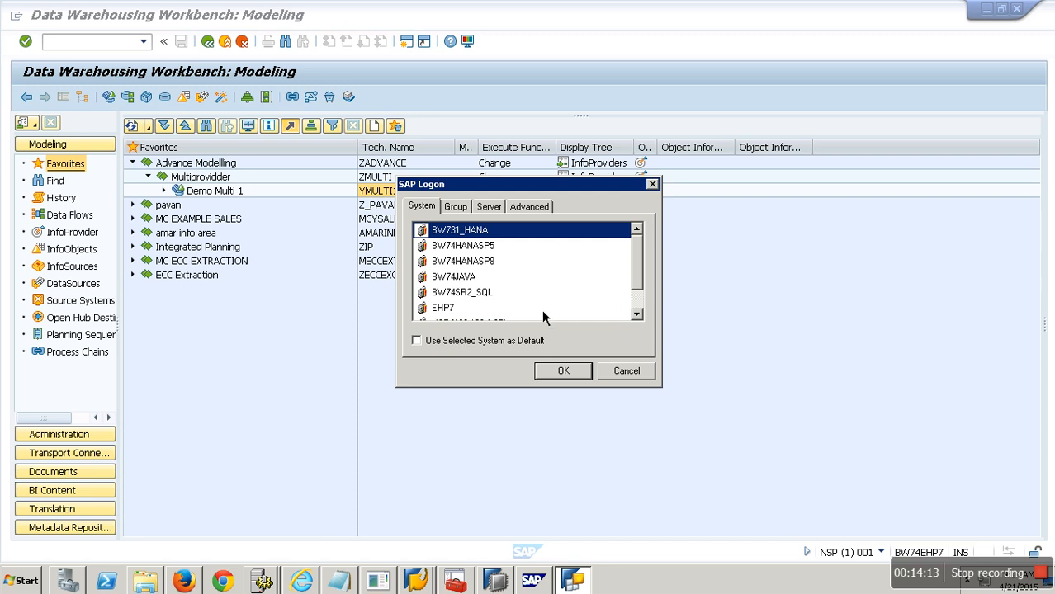
pyautogui.click(496, 292)
pyautogui.click(555, 370)
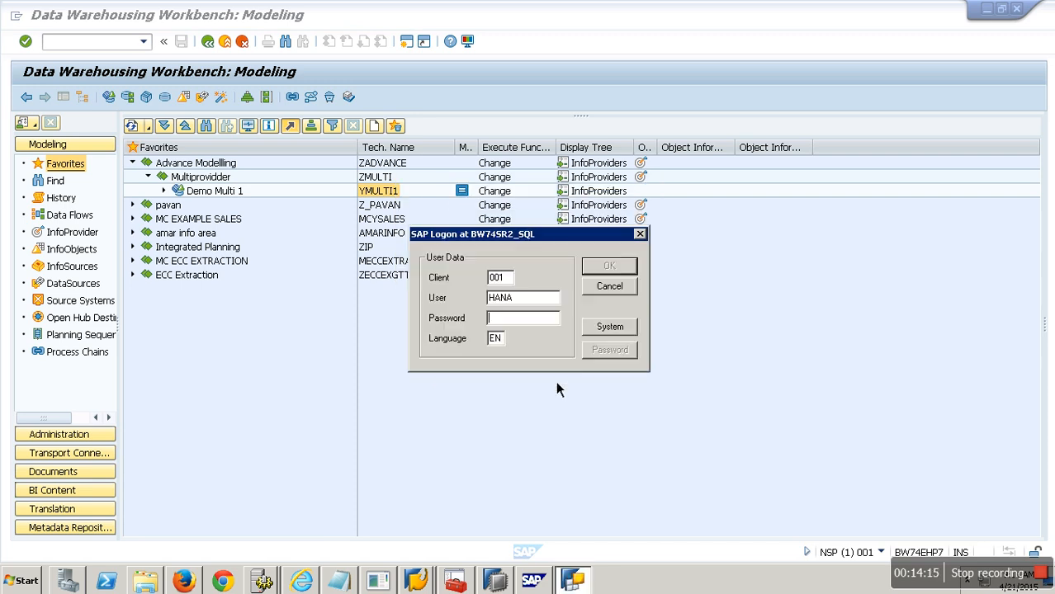
# Step: Enter the logon password and confirm the logon
pyautogui.write('********')
pyautogui.click(616, 270)
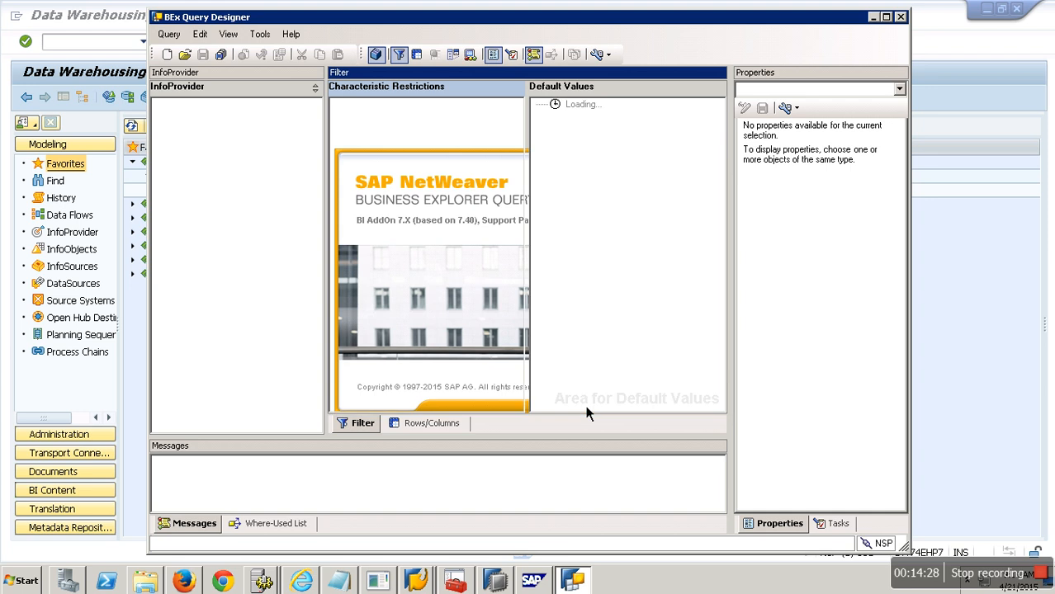
# Step: Create a new query and search for and open InfoProvider YMULTI1 (Demo Multi 1)
pyautogui.click(167, 55)
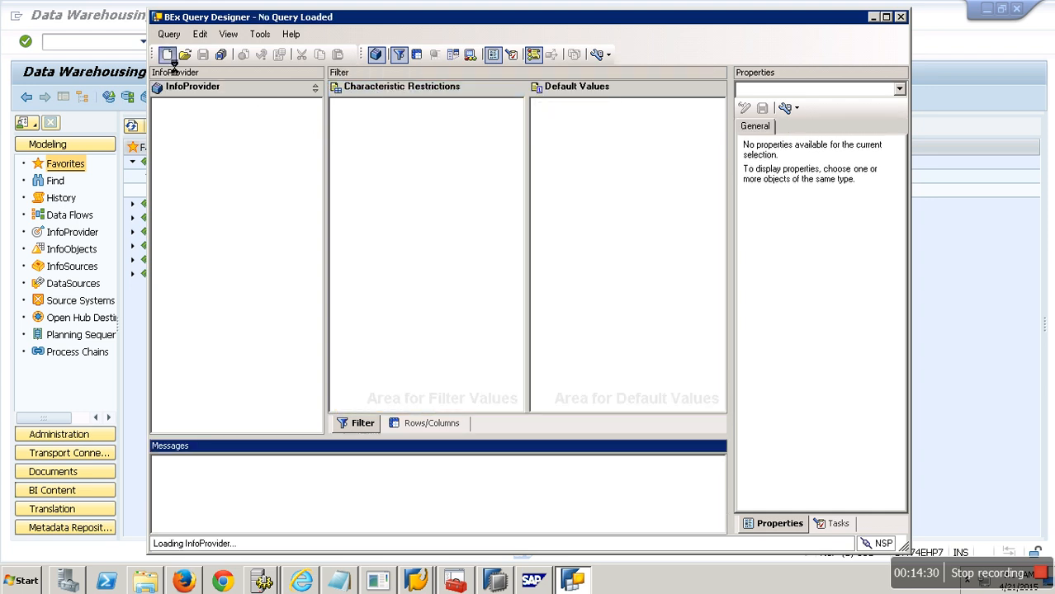
pyautogui.click(322, 212)
pyautogui.write('YMULTI1')
pyautogui.press('Return')
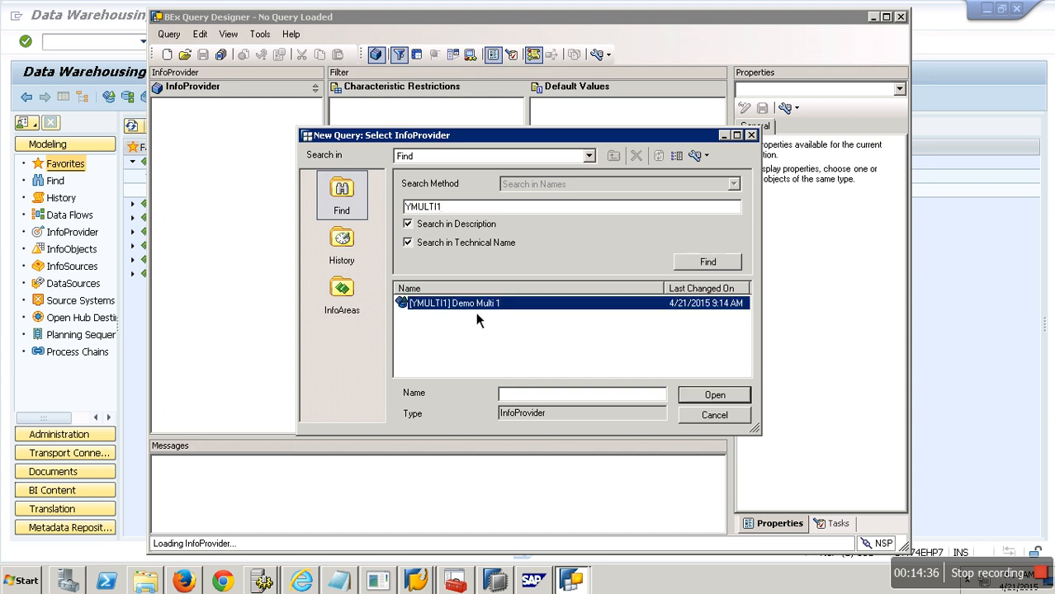
pyautogui.doubleClick(477, 320)
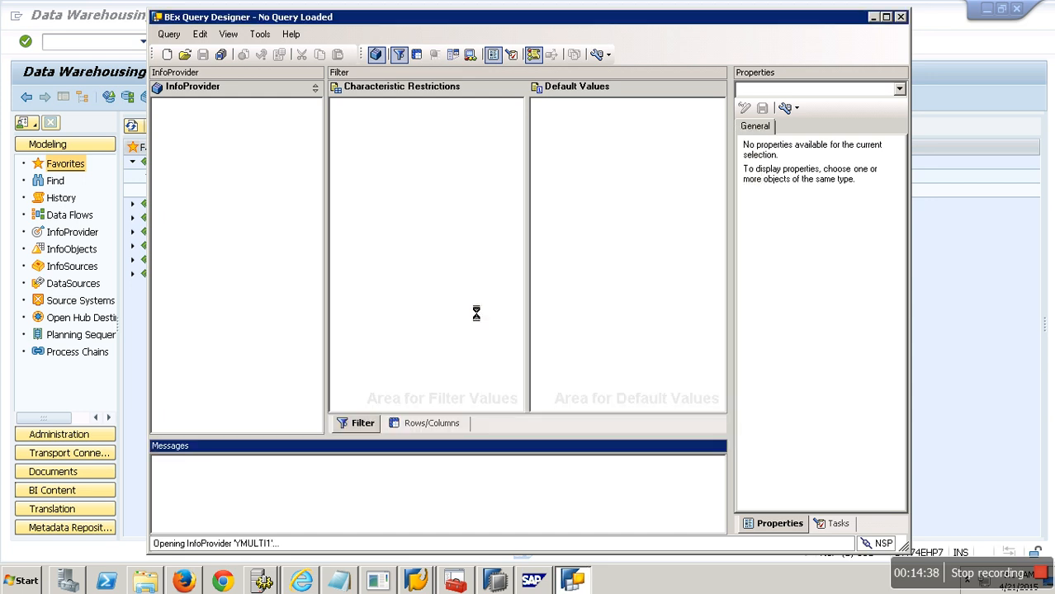
# Step: Lay out the query with Calendar Year and SalesOrder No in rows and Counter and SalesOrder Qty in columns
pyautogui.click(444, 428)
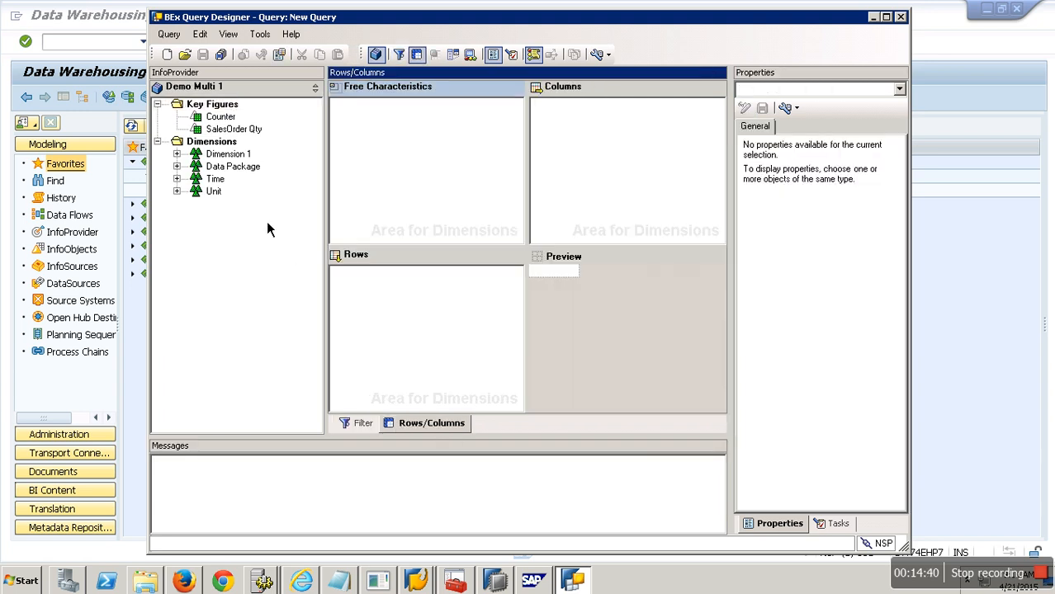
pyautogui.click(177, 154)
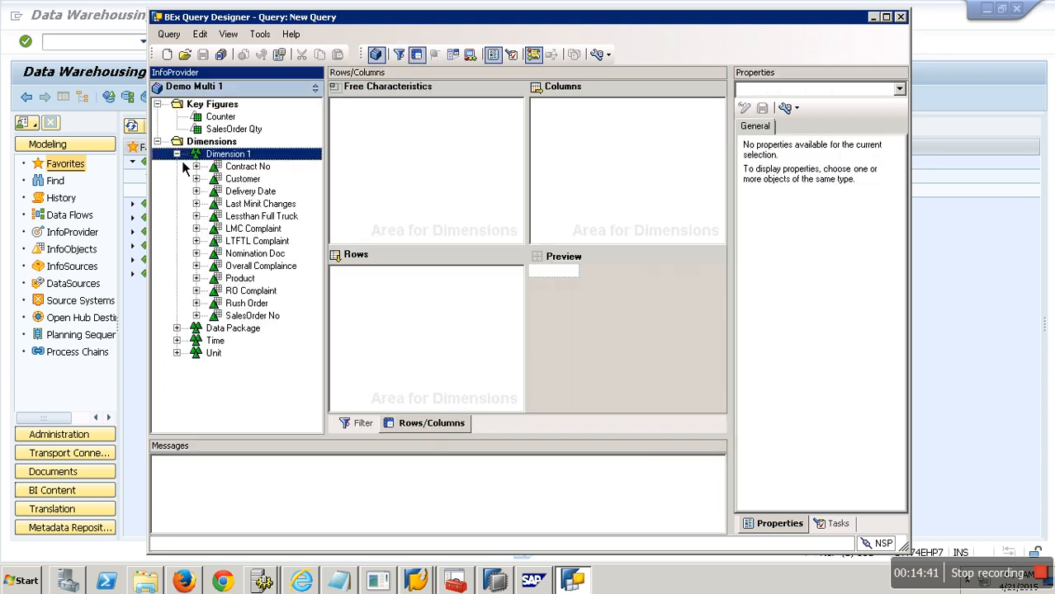
pyautogui.click(180, 342)
pyautogui.moveTo(262, 366); pyautogui.dragTo(401, 280)
pyautogui.moveTo(279, 318); pyautogui.dragTo(404, 285)
pyautogui.moveTo(224, 118); pyautogui.dragTo(578, 141)
pyautogui.keyDown('ctrl'); pyautogui.click(241, 131); pyautogui.keyUp('ctrl')
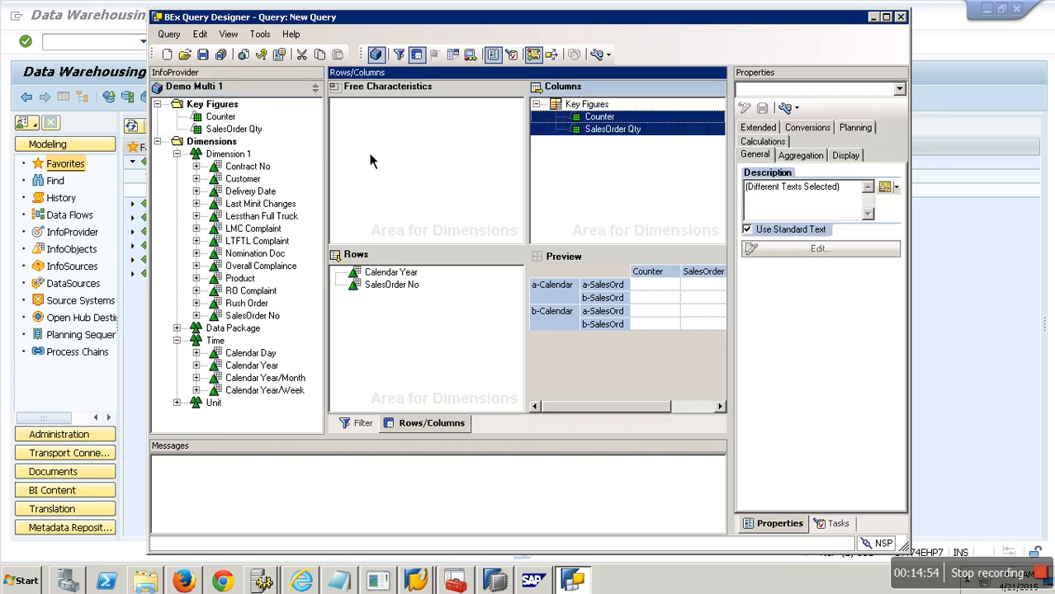
# Step: Save the query with description and technical name YMULTI1
pyautogui.click(203, 55)
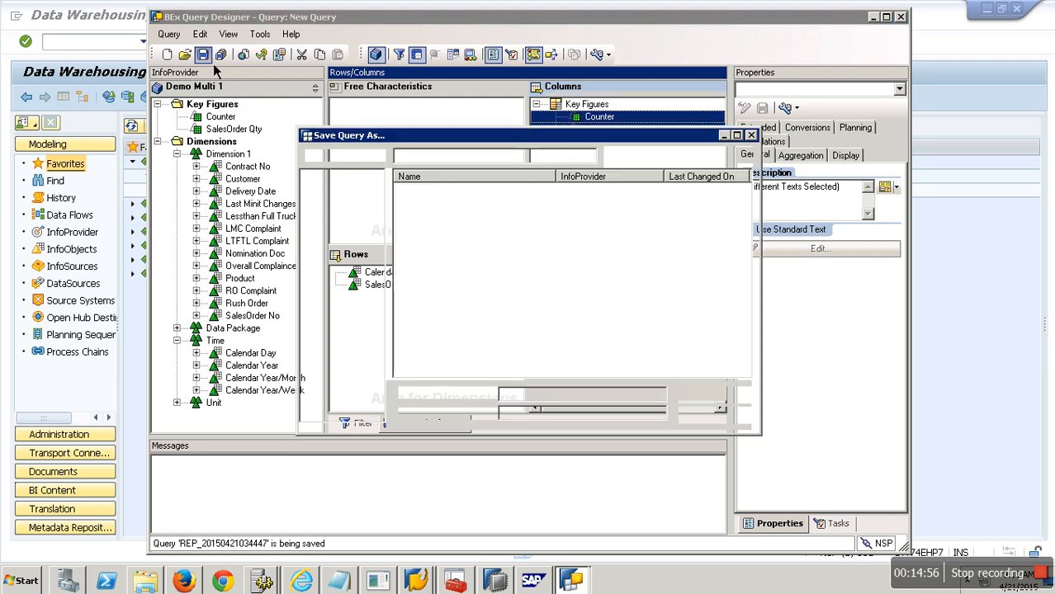
pyautogui.doubleClick(516, 394)
pyautogui.write('YMULTI1')
pyautogui.doubleClick(578, 413)
pyautogui.write('YMULTI1')
pyautogui.click(712, 396)
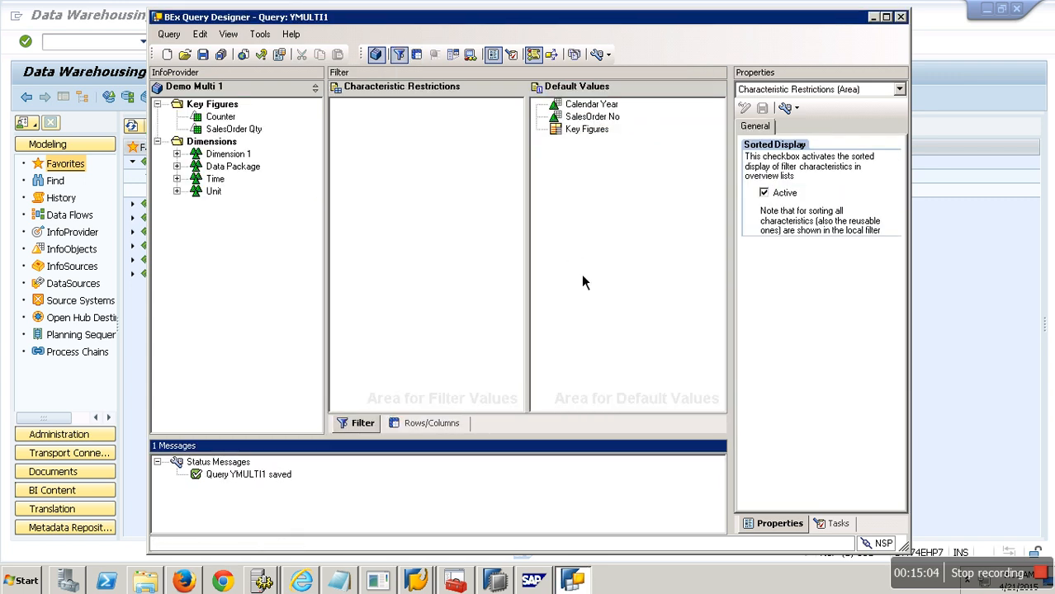
# Step: Return to SAP and open transaction /orsrt with YMULTI1 pasted as the query
pyautogui.click(978, 299)
pyautogui.write('/orsrt')
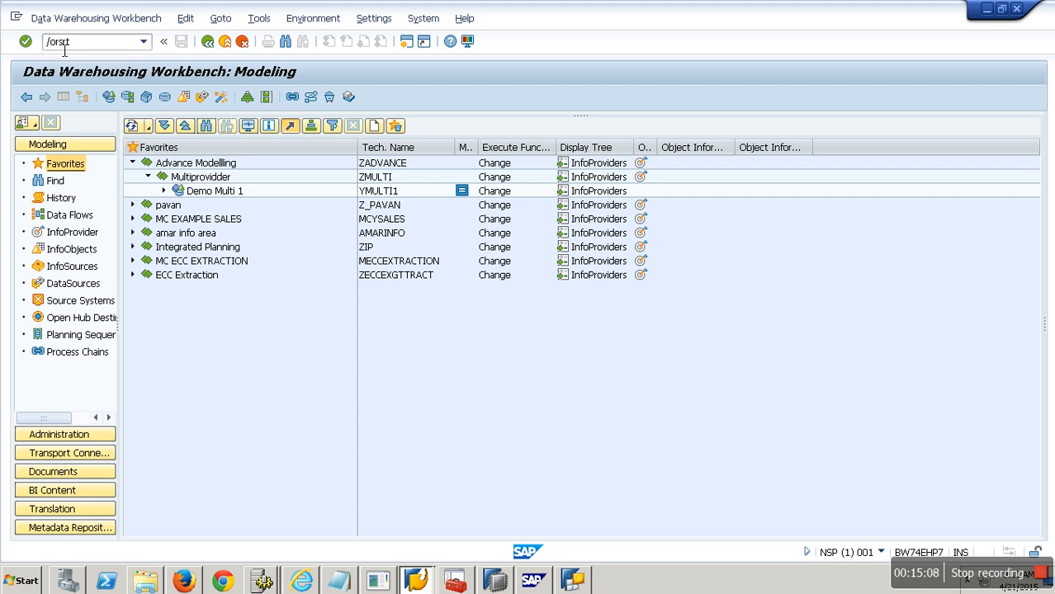
pyautogui.press('Return')
pyautogui.write('YMULTI1')
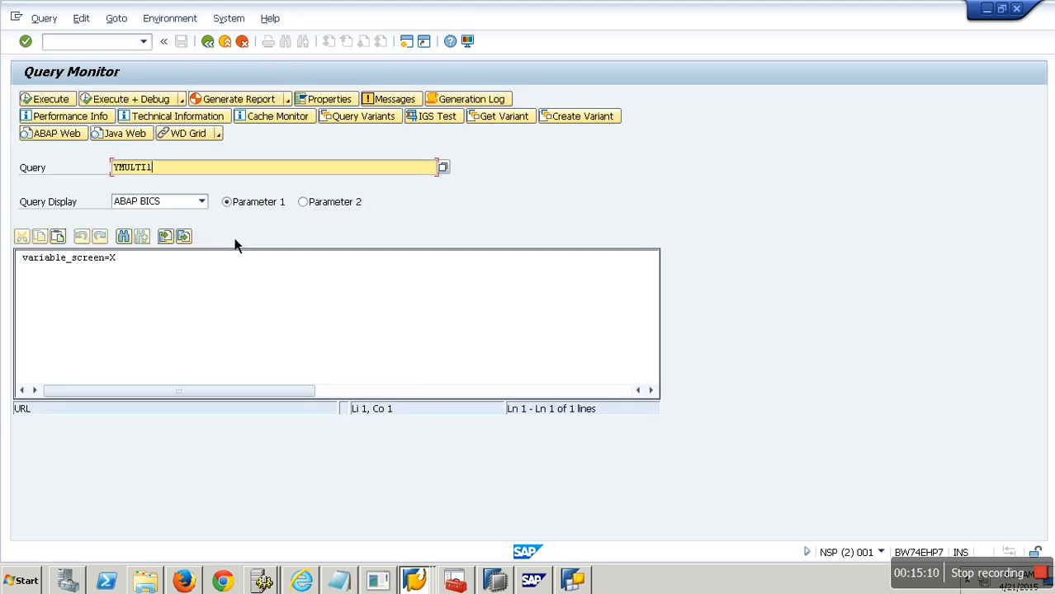
# Step: Set the query display to HTML, execute the query, and page through its results to the last page
pyautogui.click(202, 202)
pyautogui.click(153, 242)
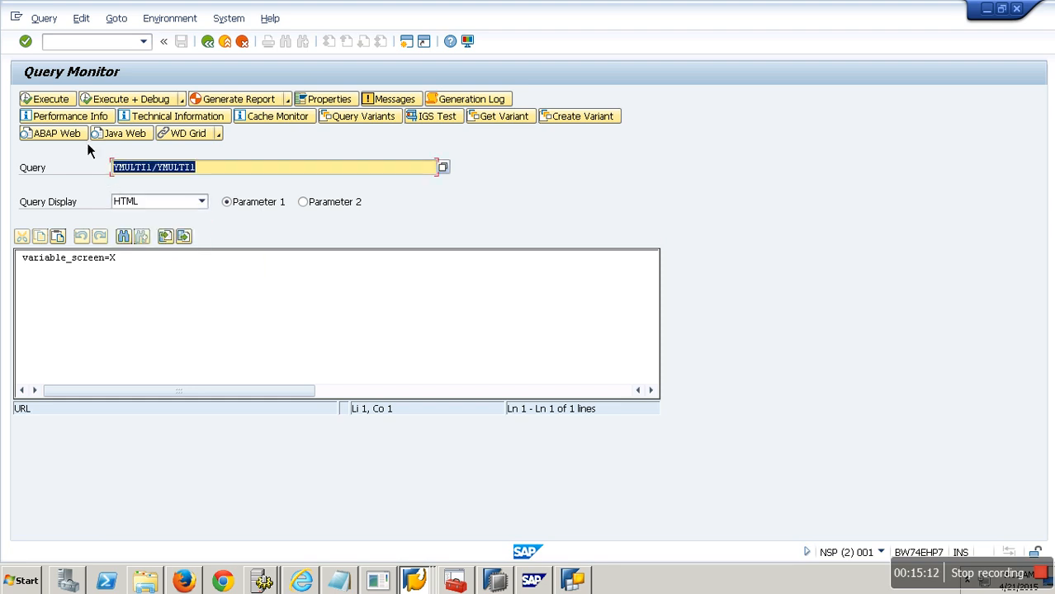
pyautogui.click(66, 101)
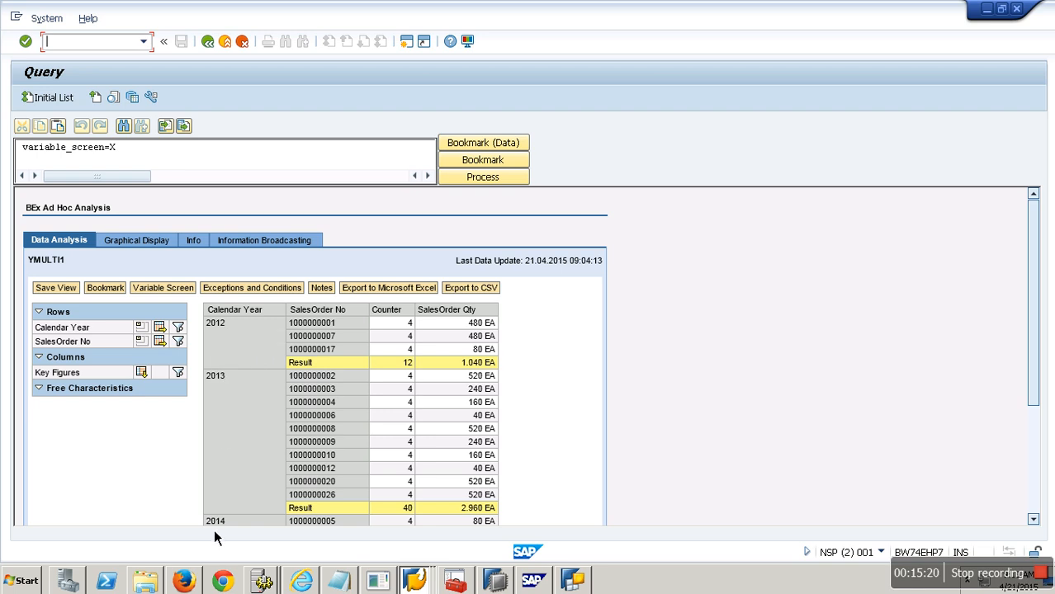
pyautogui.click(1033, 481)
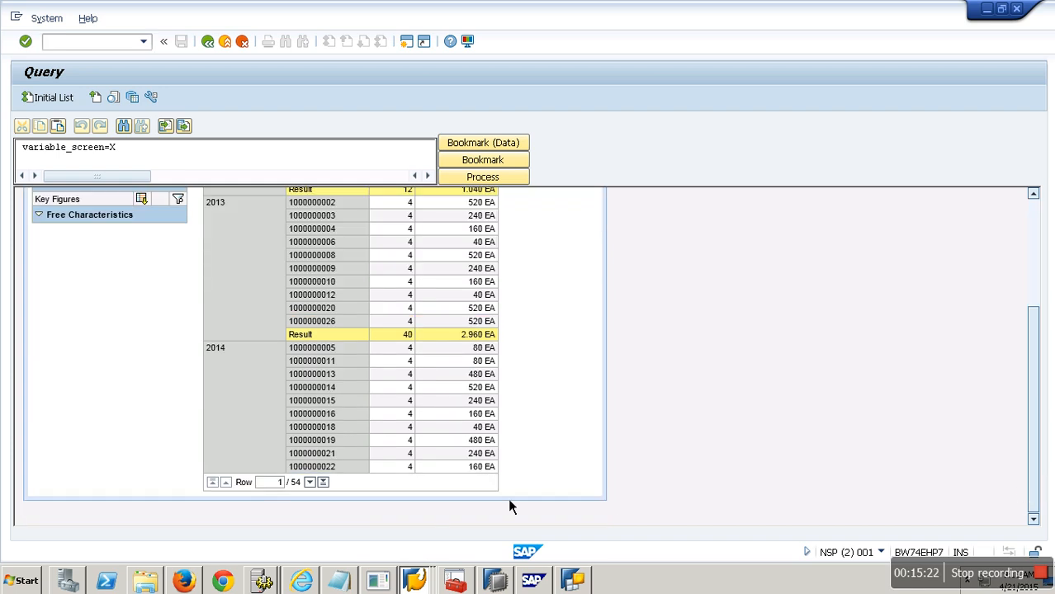
pyautogui.click(324, 486)
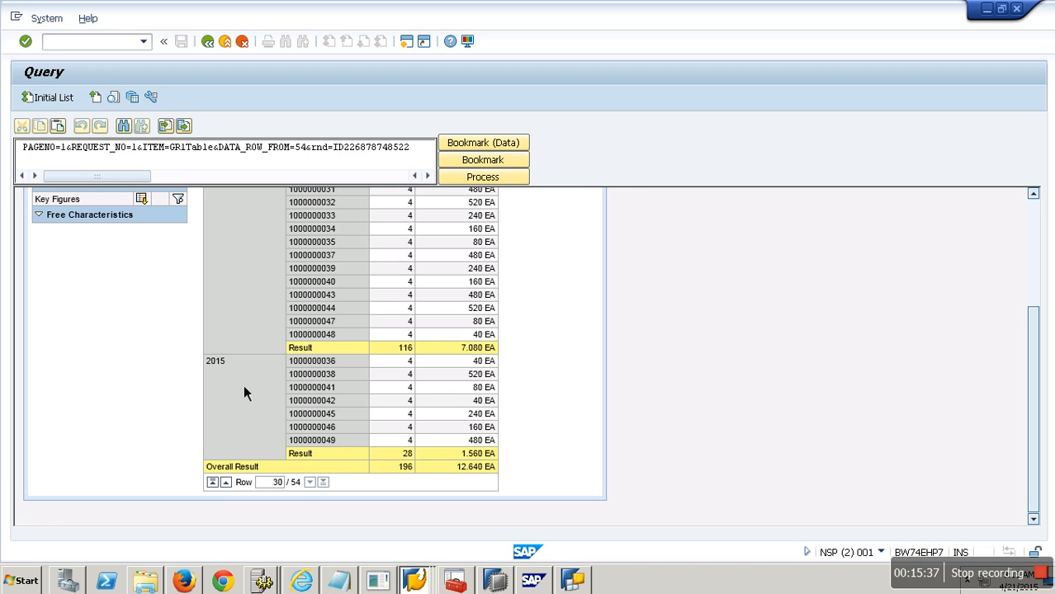
# Step: Switch to the workbench and display Demo Multi 1's data with all characteristics selected for output
pyautogui.click(574, 582)
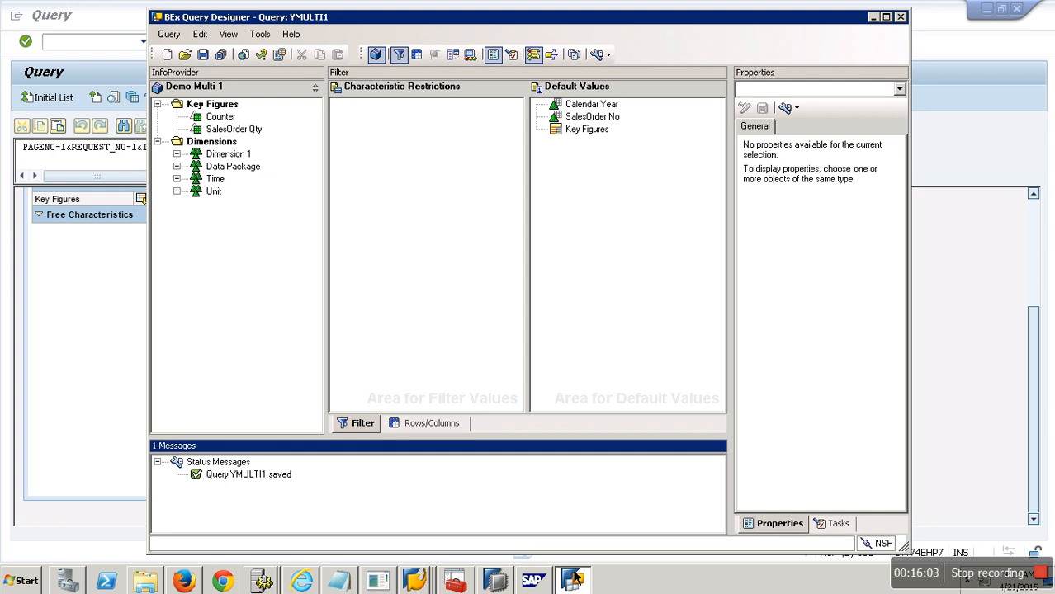
pyautogui.click(415, 580)
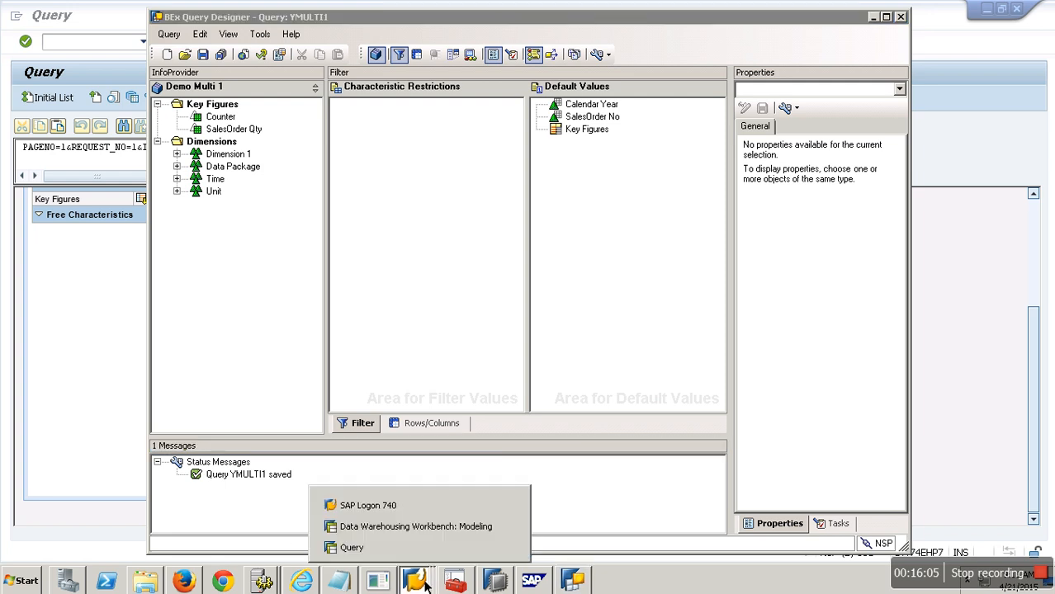
pyautogui.click(417, 526)
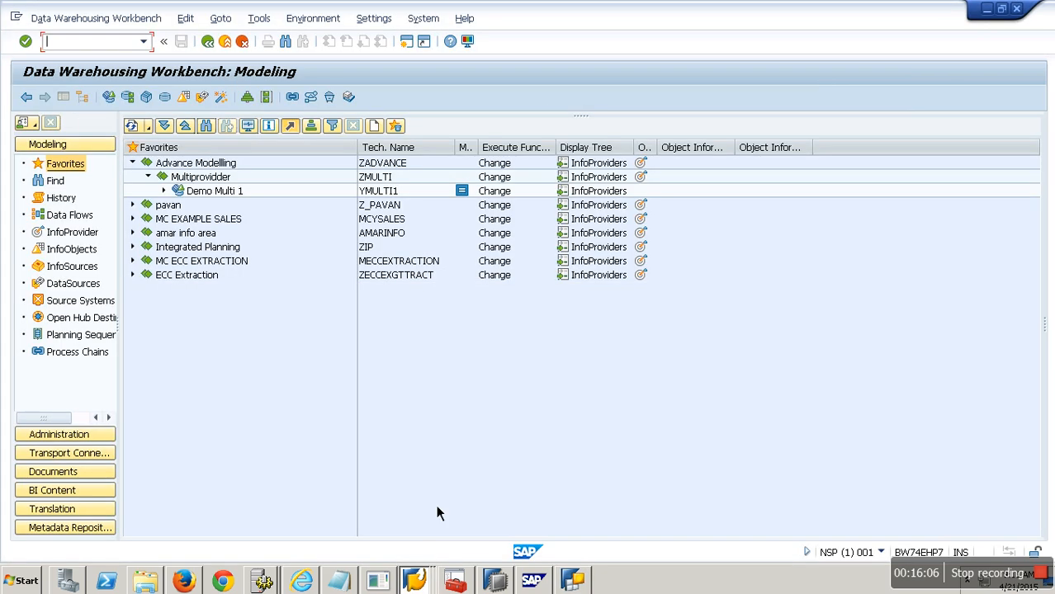
pyautogui.rightClick(230, 196)
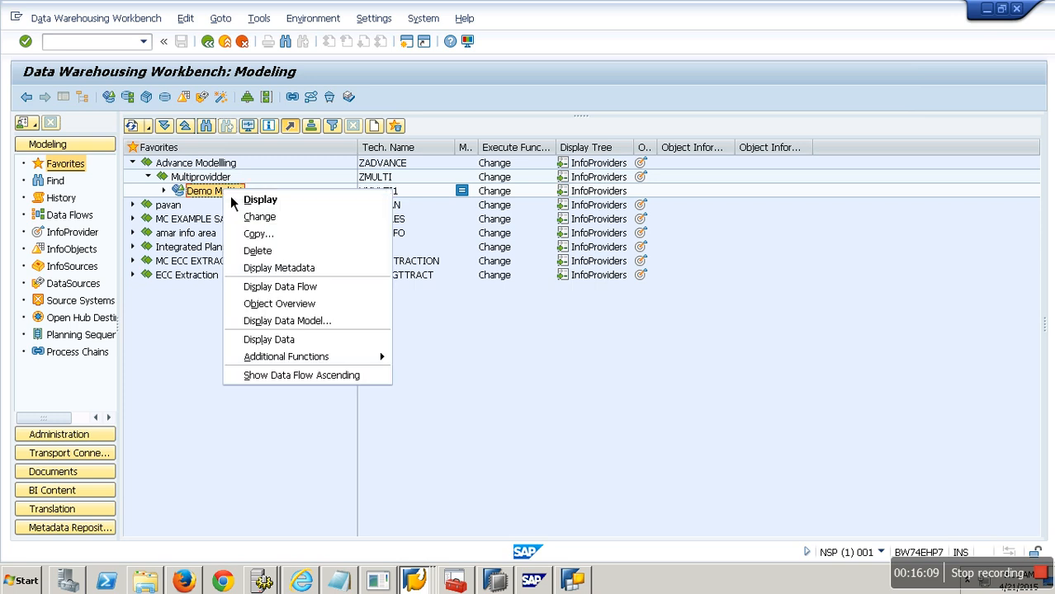
pyautogui.click(294, 346)
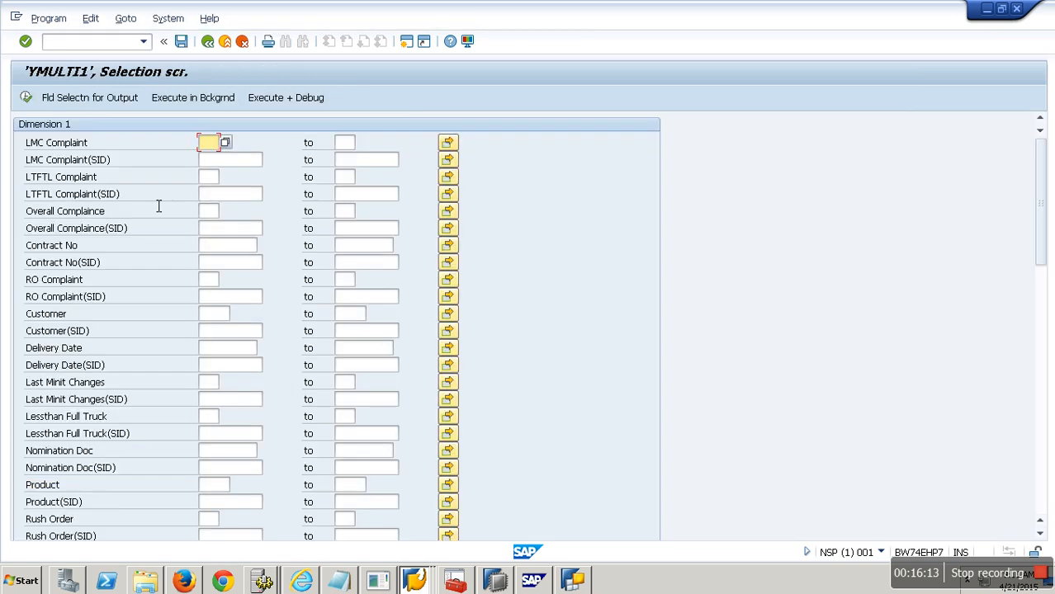
pyautogui.click(122, 101)
pyautogui.click(253, 107)
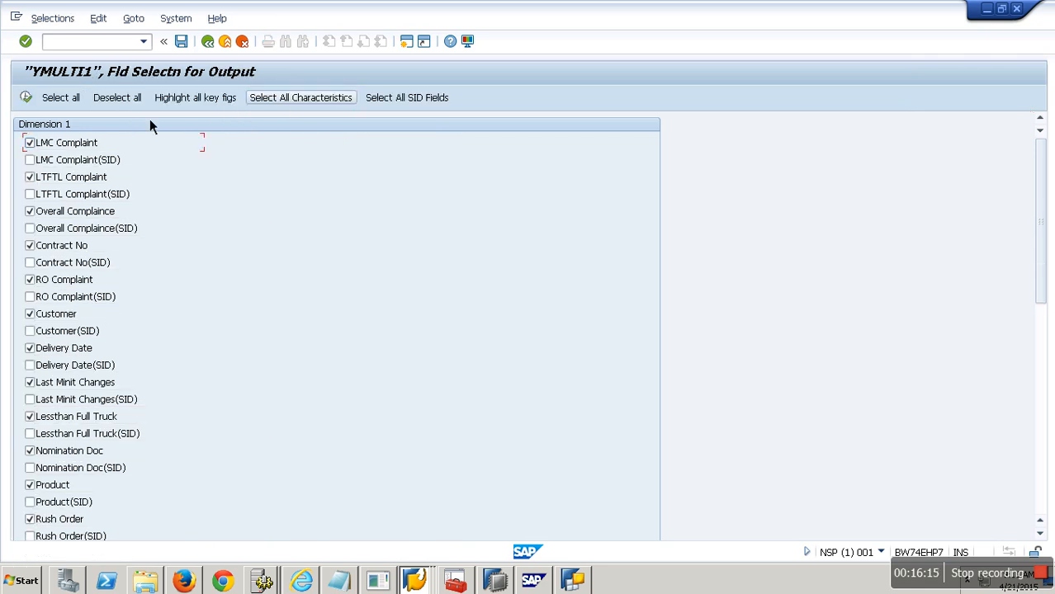
pyautogui.click(34, 100)
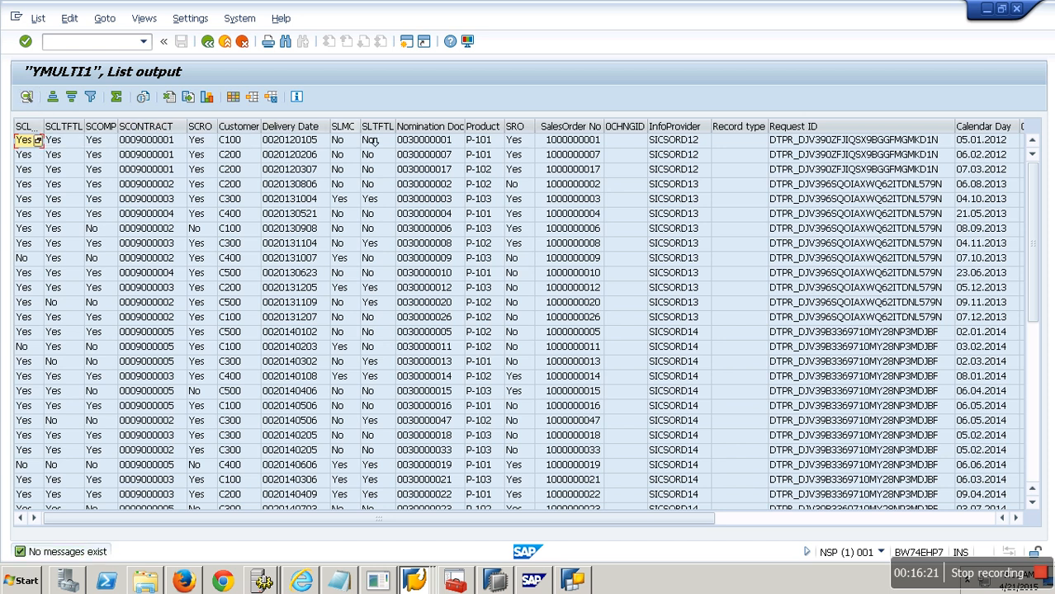
# Step: Examine the InfoProvider column of the list output across the rows to see which cube each record comes from
pyautogui.click(698, 127)
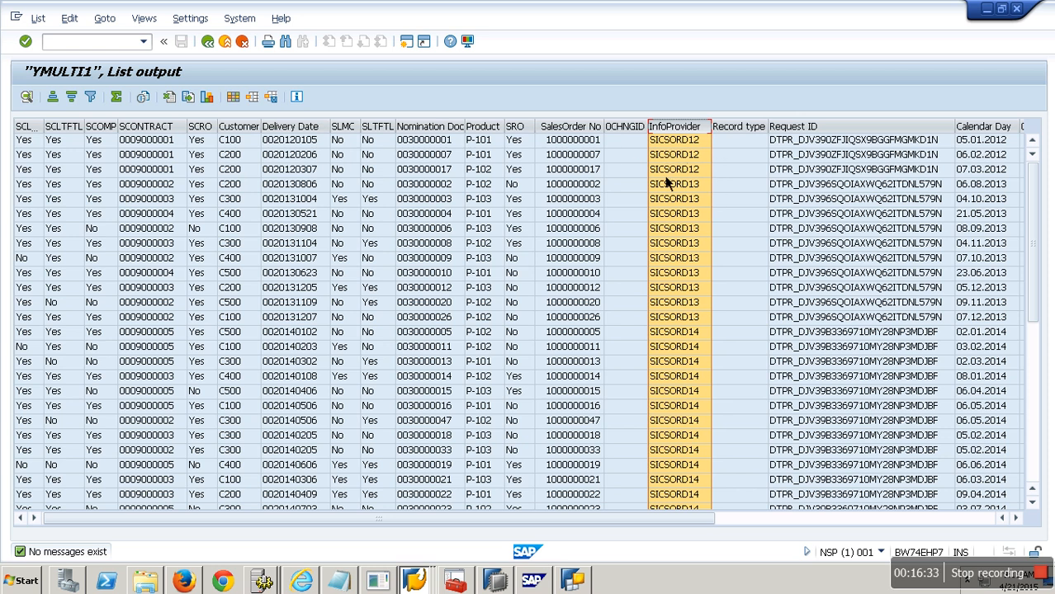
pyautogui.click(596, 248)
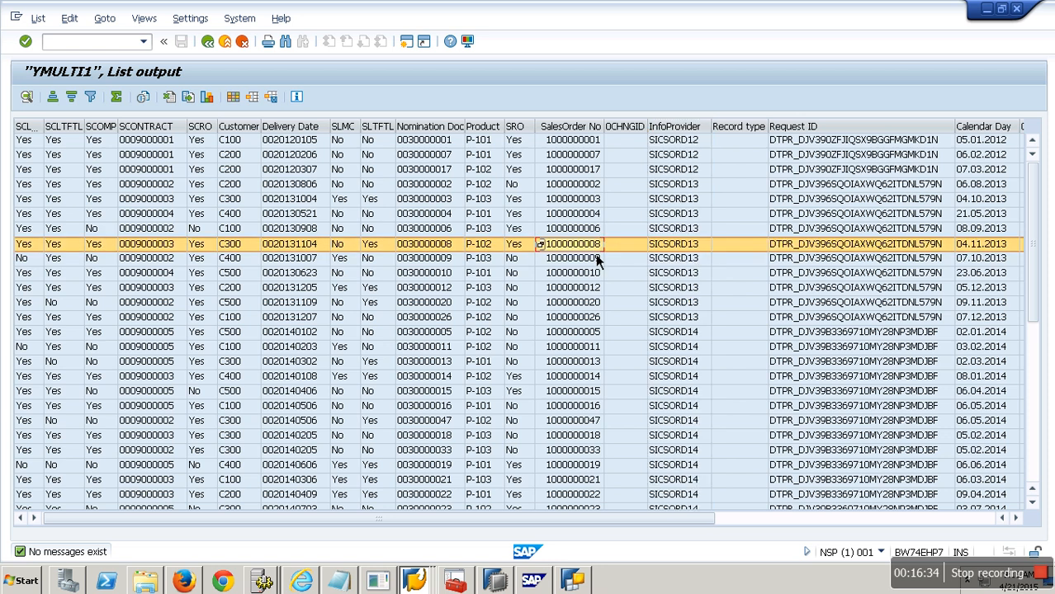
pyautogui.click(699, 140)
pyautogui.click(697, 170)
pyautogui.click(596, 198)
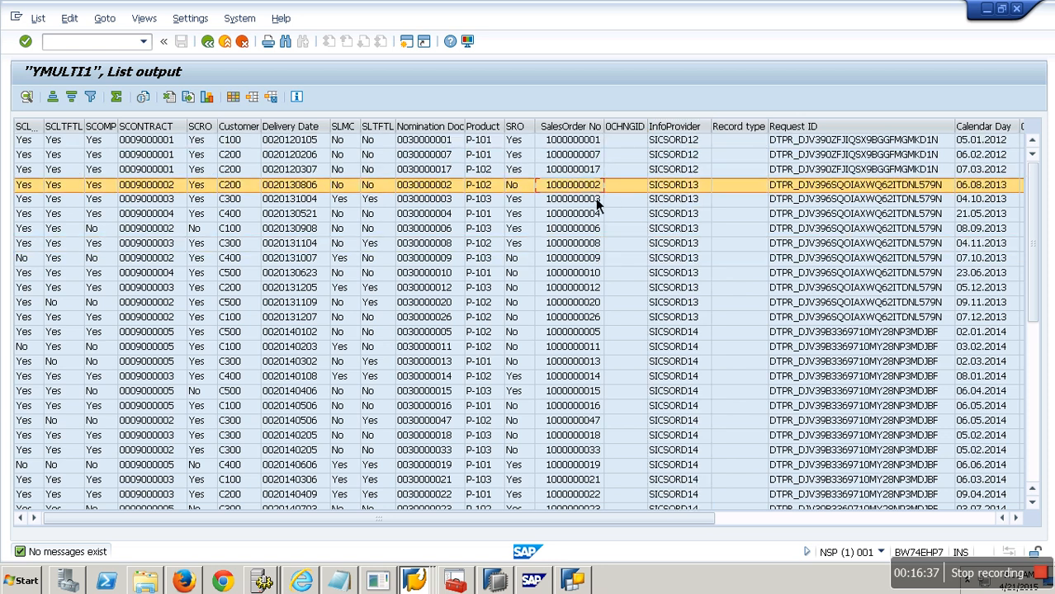
pyautogui.click(600, 347)
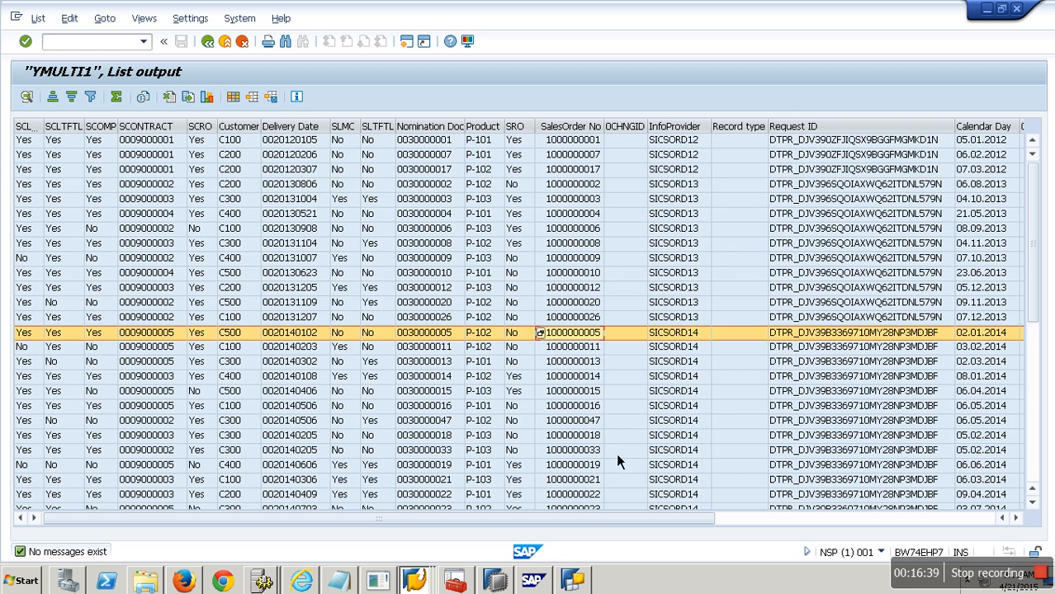
pyautogui.scroll(-8, 624, 432)
pyautogui.click(592, 430)
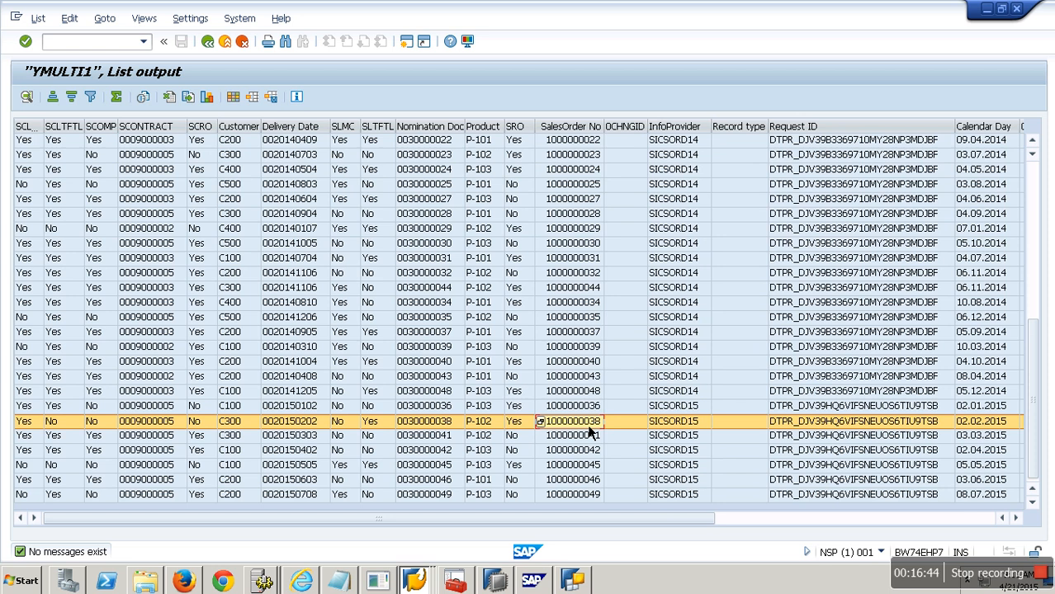
pyautogui.click(692, 129)
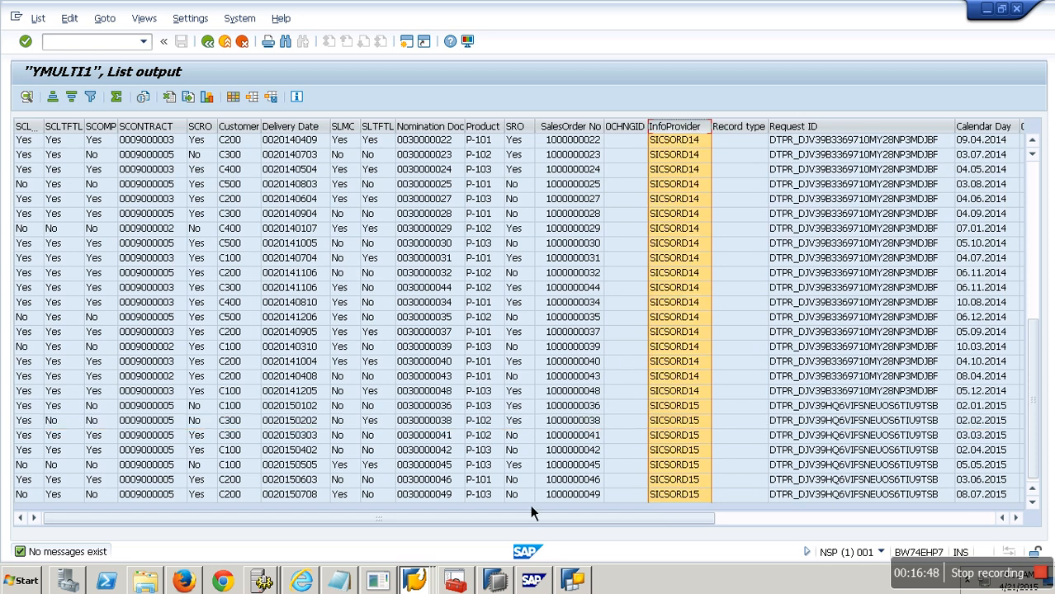
# Step: Filter the list output to the records whose InfoProvider is SICSORD15
pyautogui.click(694, 454)
pyautogui.rightClick(695, 463)
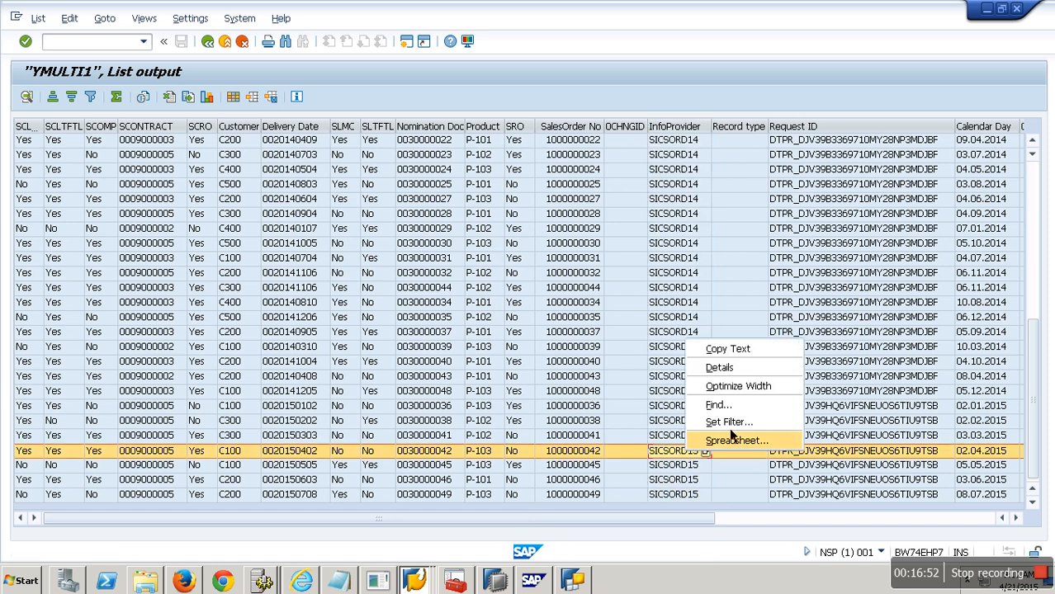
pyautogui.click(740, 424)
pyautogui.press('Return')
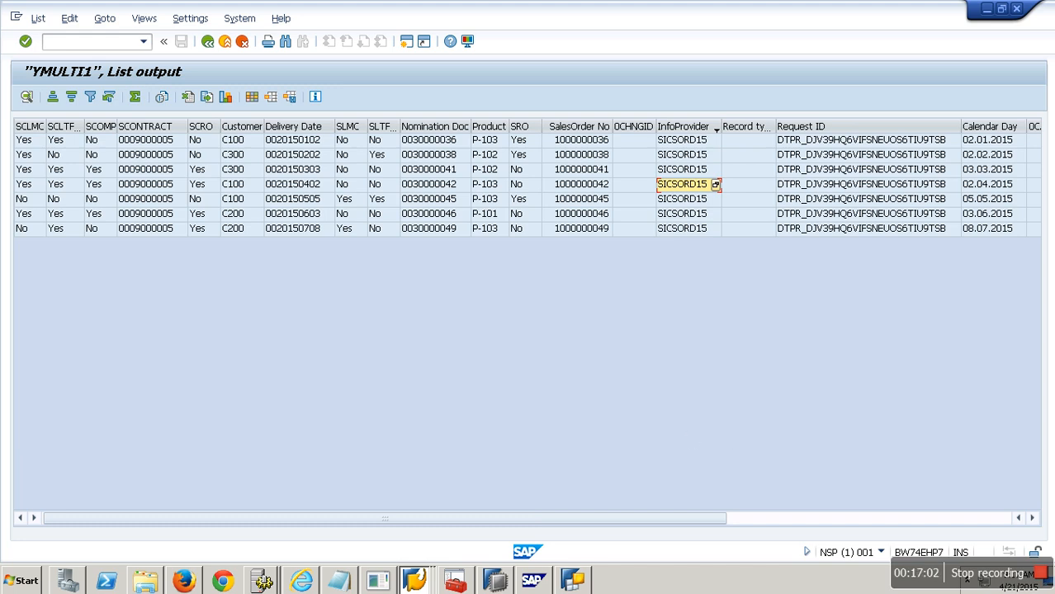
# Step: In the Query Designer, add InfoProvider to the default values, restrict it to SICSORD12, and save the query
pyautogui.click(573, 580)
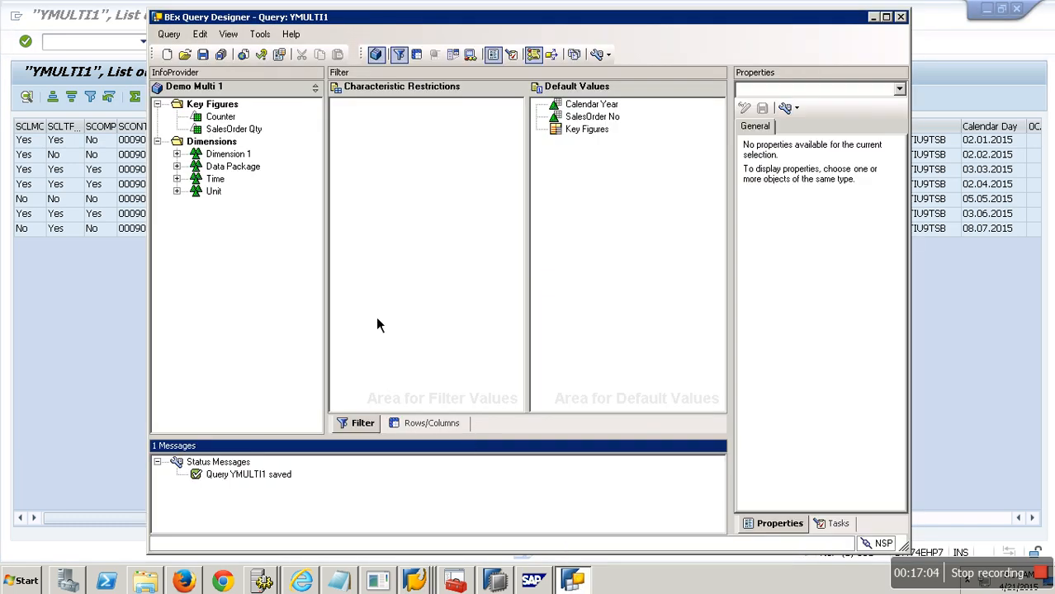
pyautogui.doubleClick(195, 167)
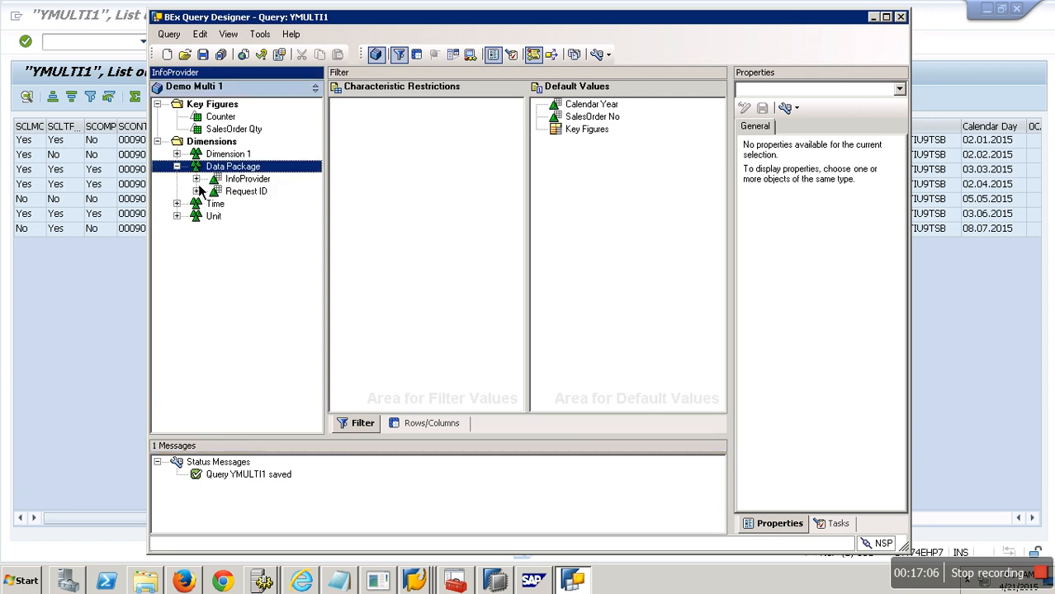
pyautogui.moveTo(260, 180); pyautogui.dragTo(612, 178)
pyautogui.rightClick(608, 105)
pyautogui.click(628, 110)
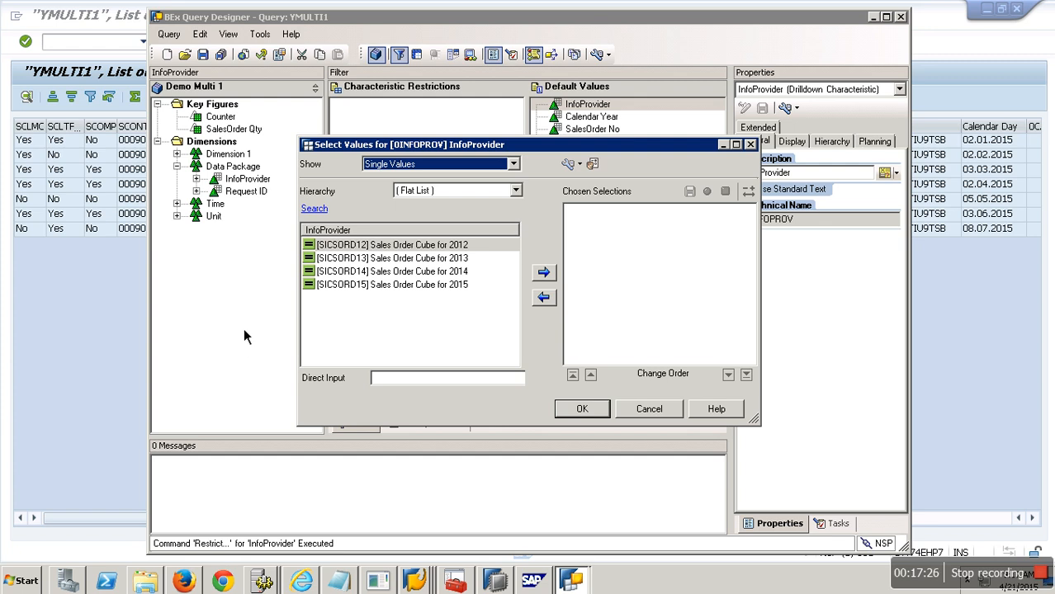
pyautogui.click(380, 246)
pyautogui.click(544, 273)
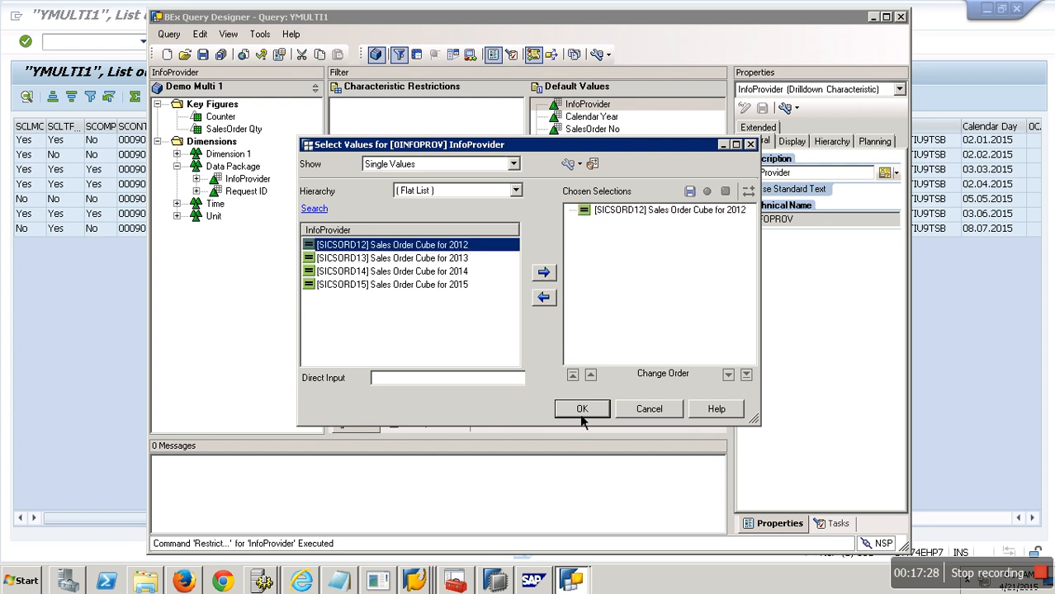
pyautogui.click(582, 409)
pyautogui.click(204, 56)
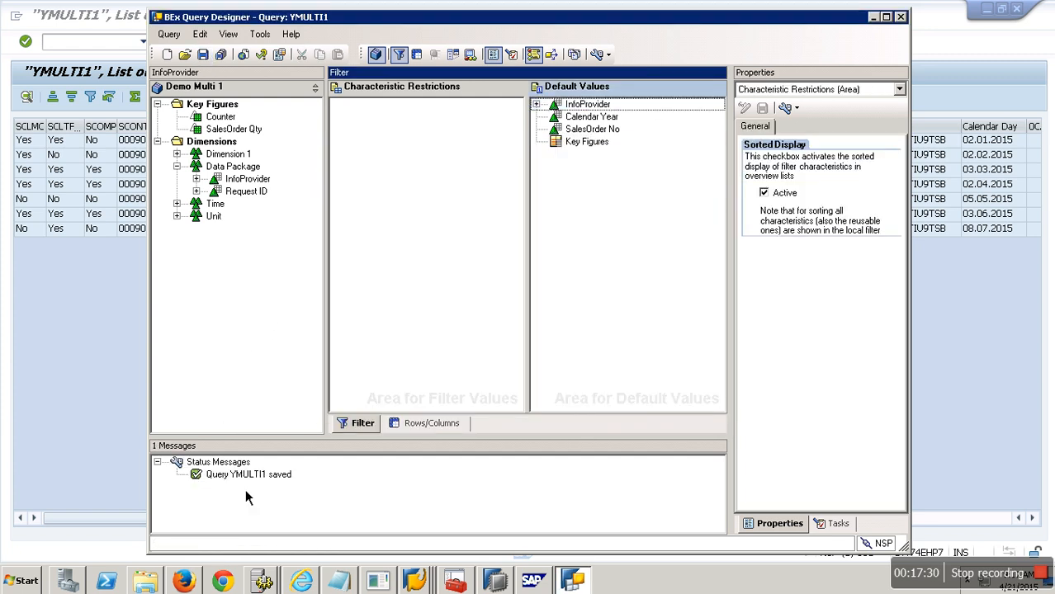
# Step: Refresh the query output in SAP to view the restricted results
pyautogui.moveTo(577, 590)
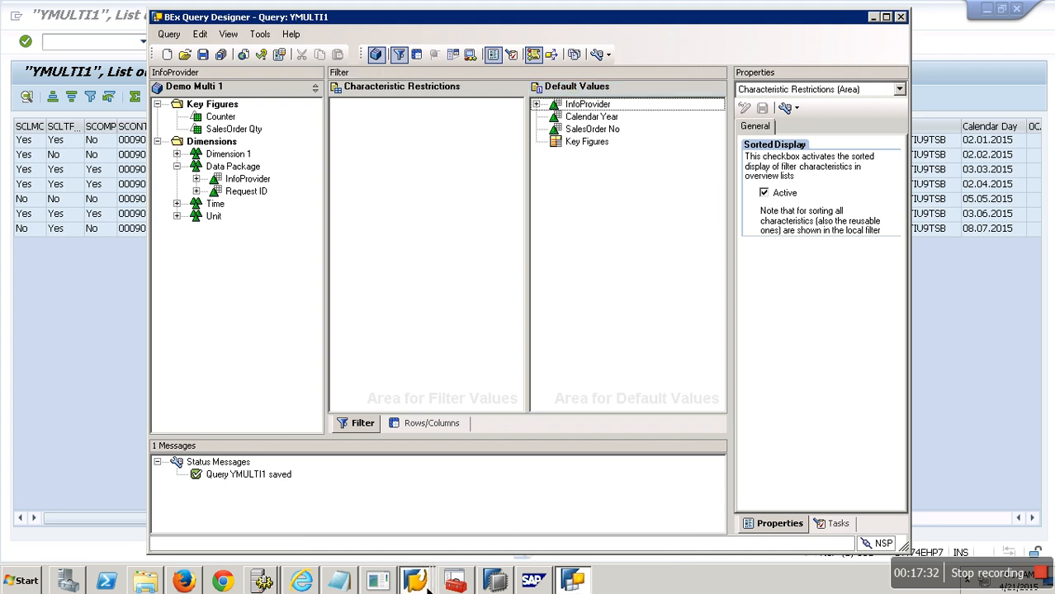
pyautogui.click(416, 548)
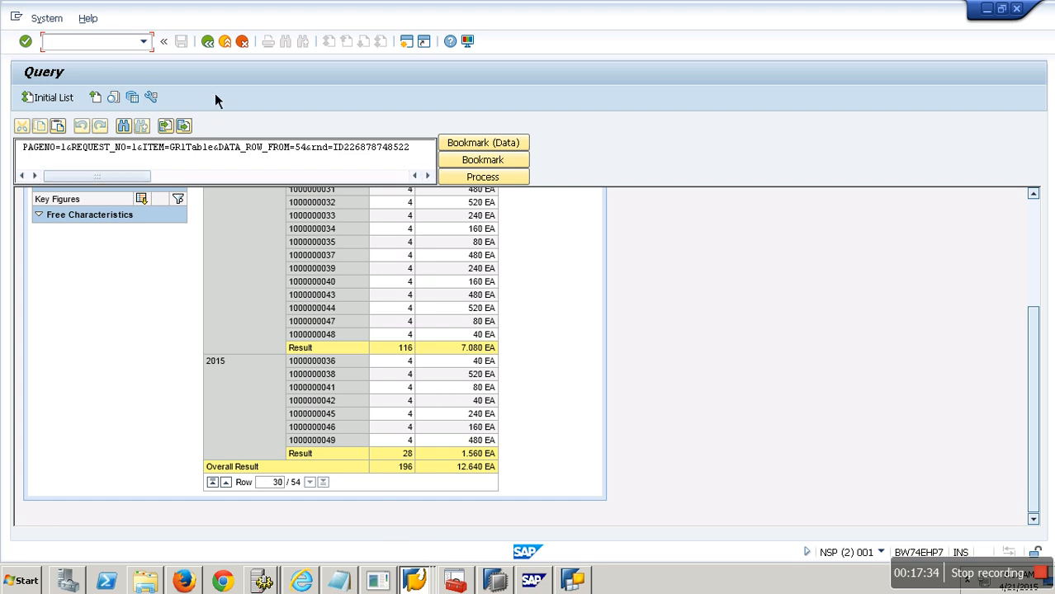
pyautogui.click(207, 42)
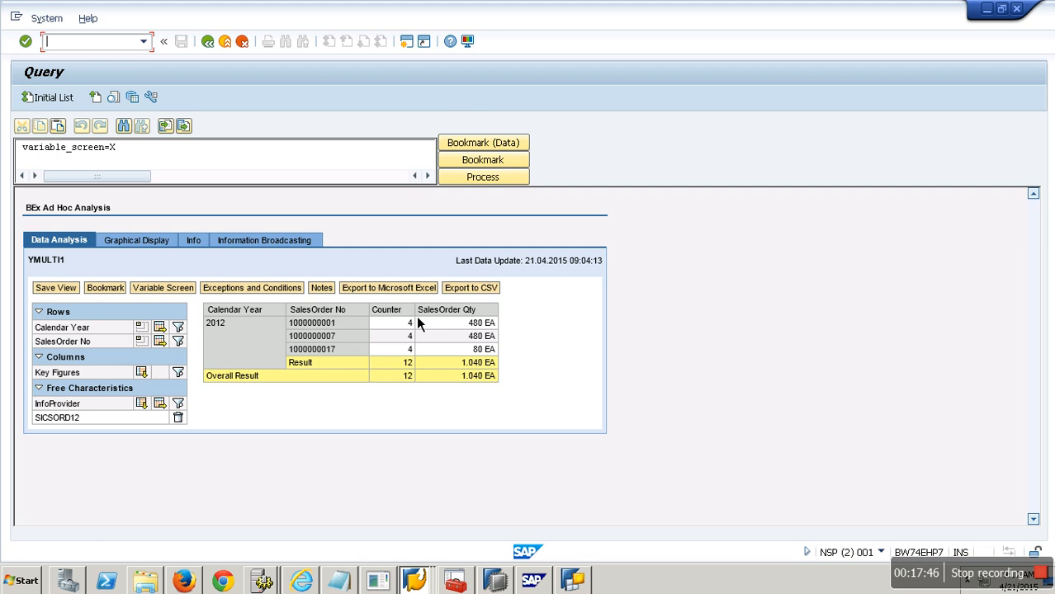
# Step: Remove InfoProvider from the query's default values in the Query Designer
pyautogui.click(571, 581)
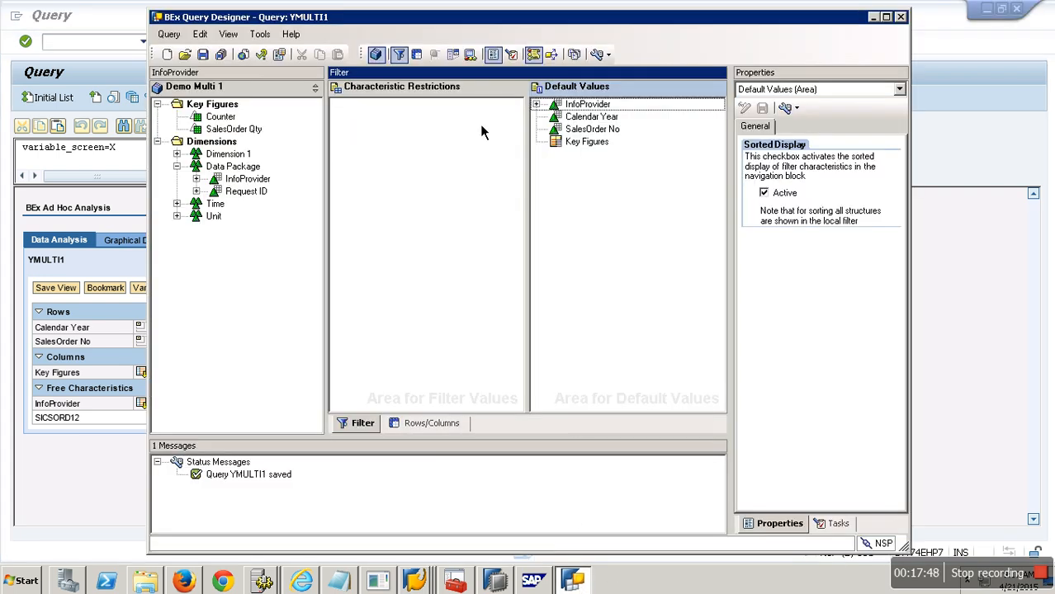
pyautogui.moveTo(582, 105); pyautogui.dragTo(239, 212)
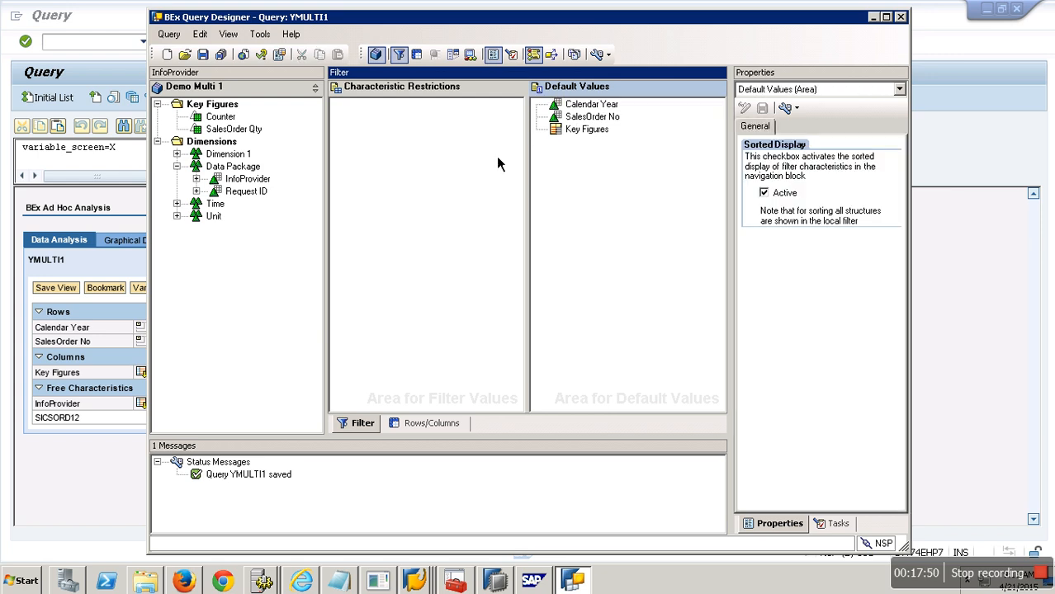
pyautogui.moveTo(588, 106); pyautogui.dragTo(241, 212)
# Step: Place the Customer characteristic from Dimension 1 into the query rows
pyautogui.click(458, 428)
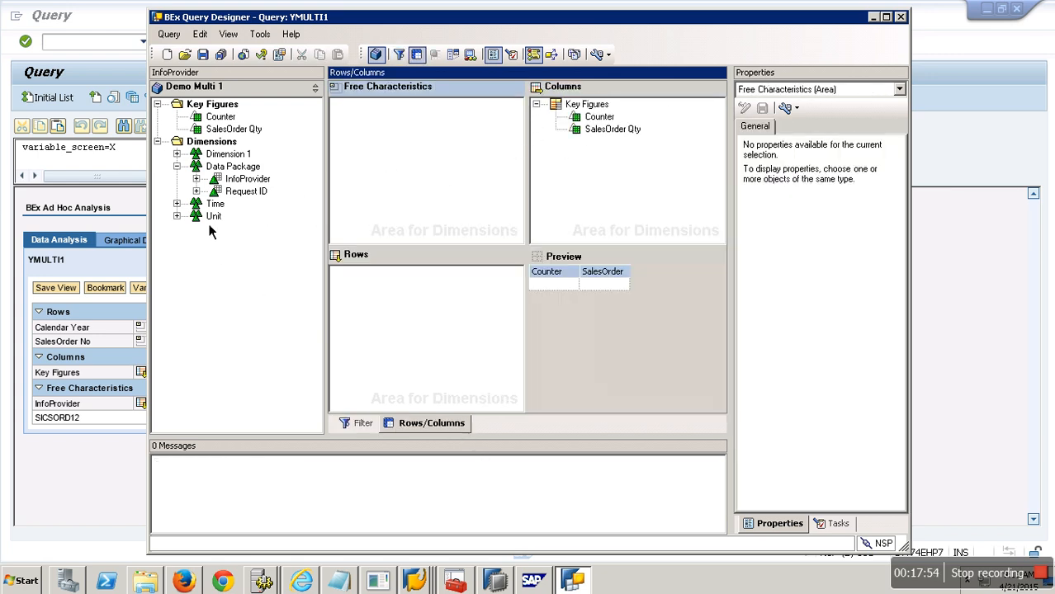
pyautogui.click(177, 155)
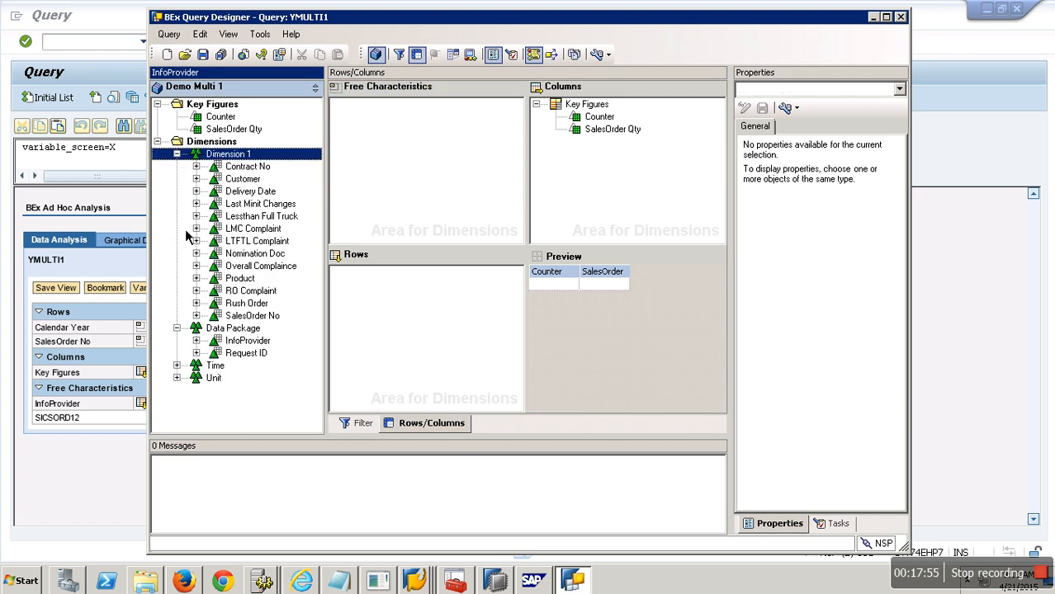
pyautogui.moveTo(248, 180); pyautogui.dragTo(409, 309)
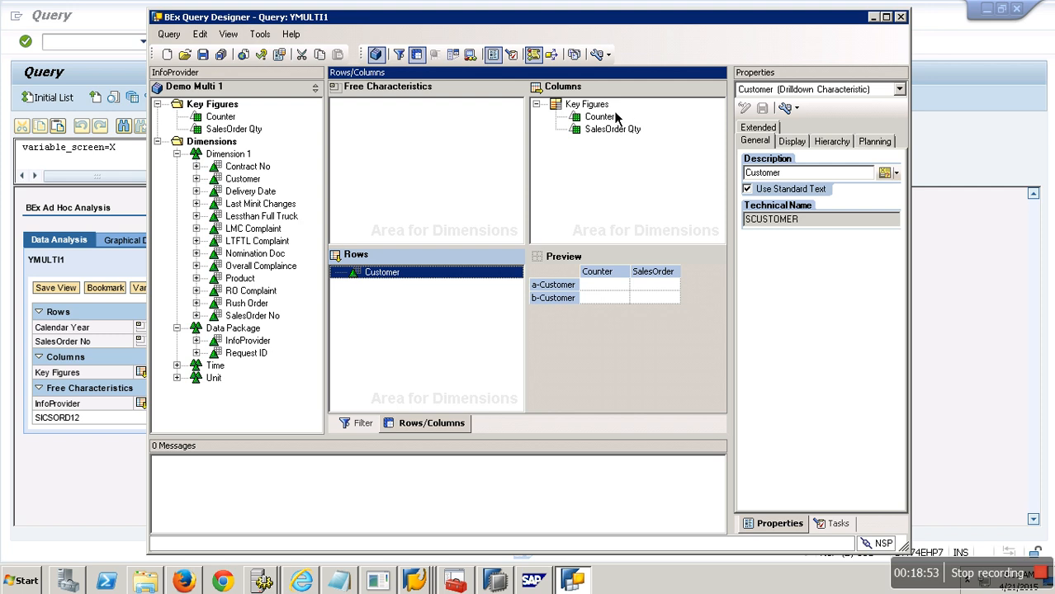
# Step: Create a new selection under Key Figures and add SalesOrder Qty and InfoProvider to its details
pyautogui.rightClick(610, 106)
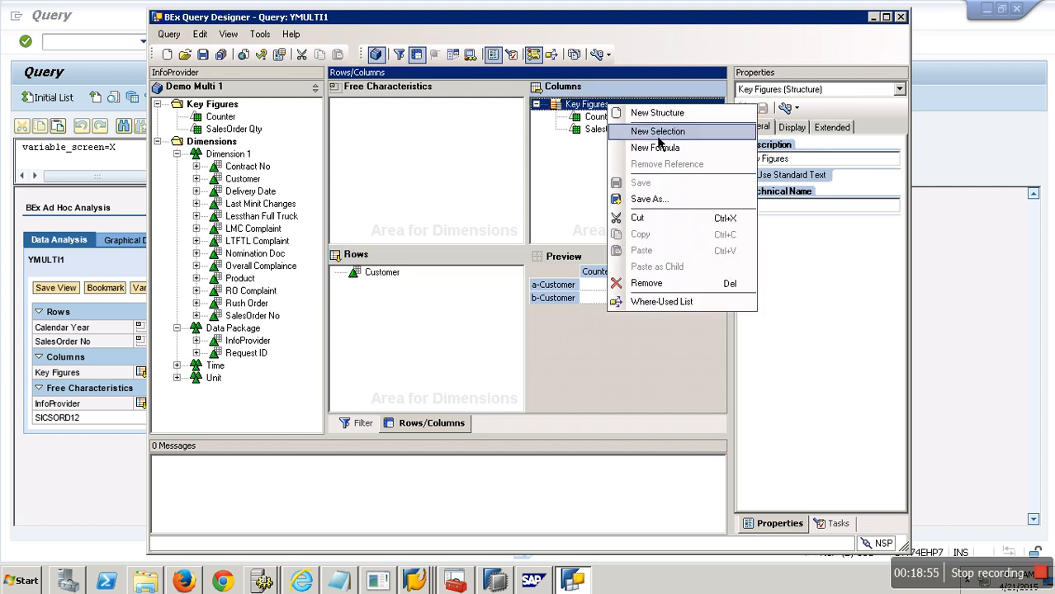
pyautogui.click(658, 132)
pyautogui.rightClick(609, 117)
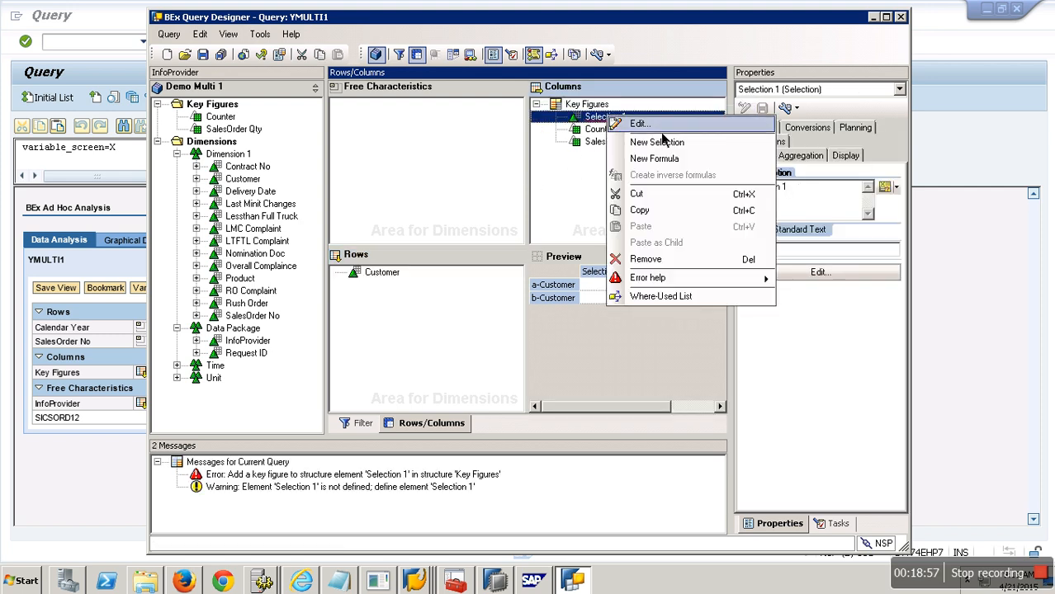
pyautogui.click(658, 126)
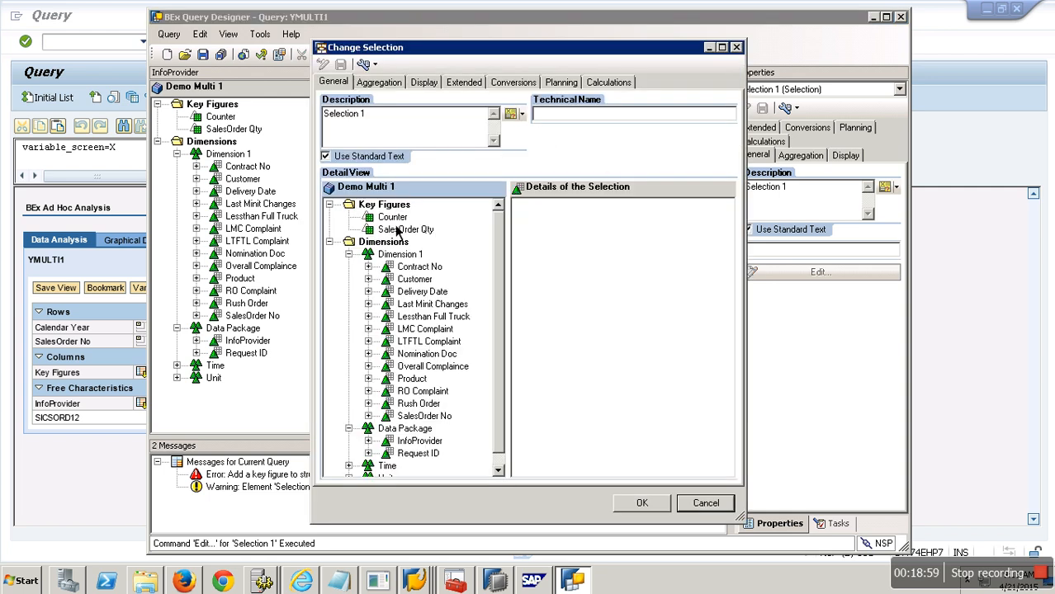
pyautogui.moveTo(409, 233); pyautogui.dragTo(567, 240)
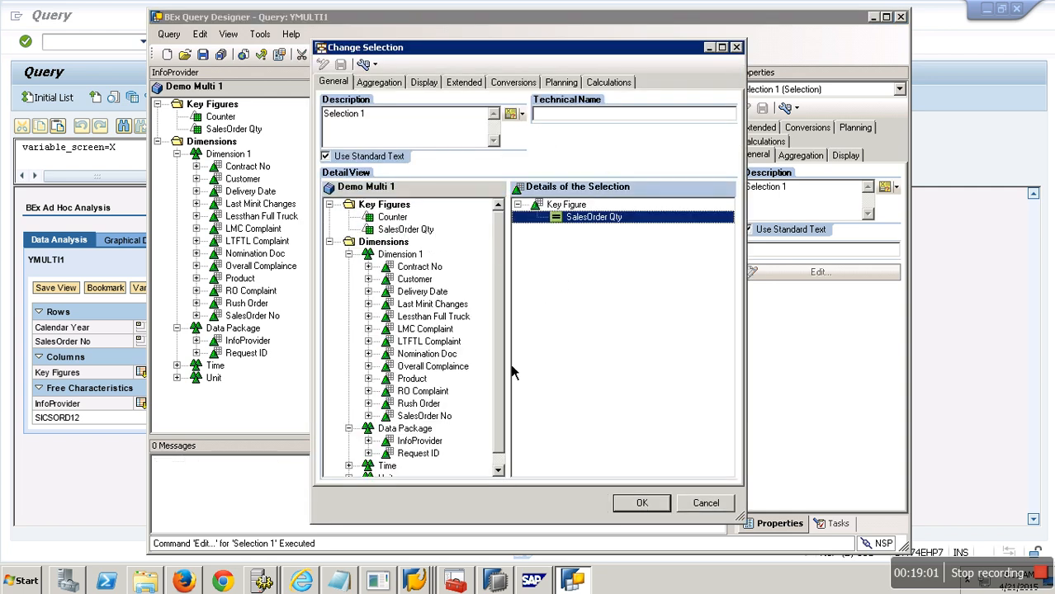
pyautogui.moveTo(499, 423); pyautogui.dragTo(500, 436)
pyautogui.moveTo(419, 428); pyautogui.dragTo(614, 295)
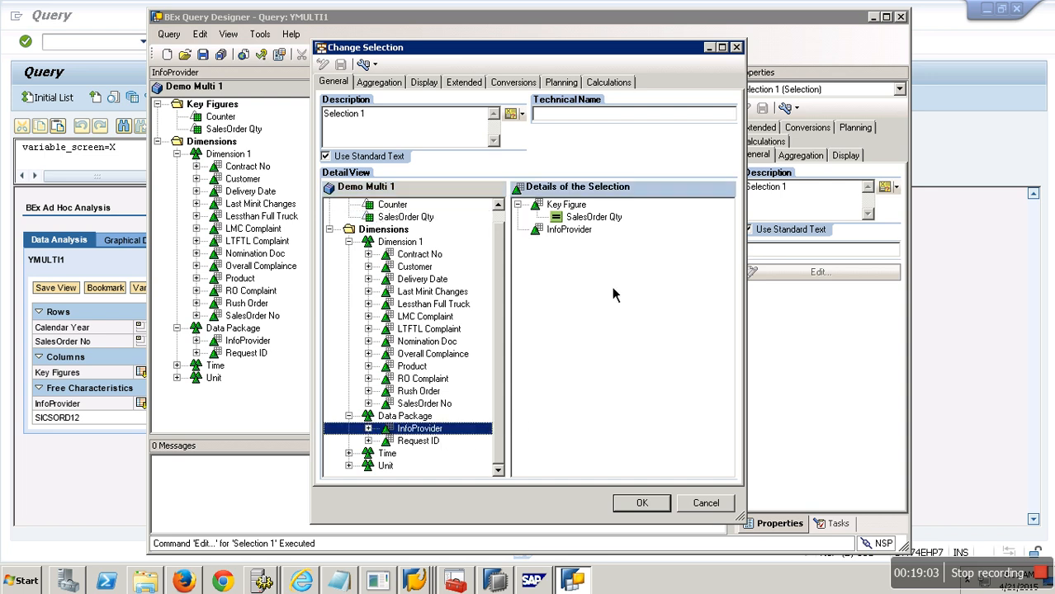
# Step: Restrict the selection's InfoProvider to SICSORD12
pyautogui.rightClick(581, 229)
pyautogui.click(621, 236)
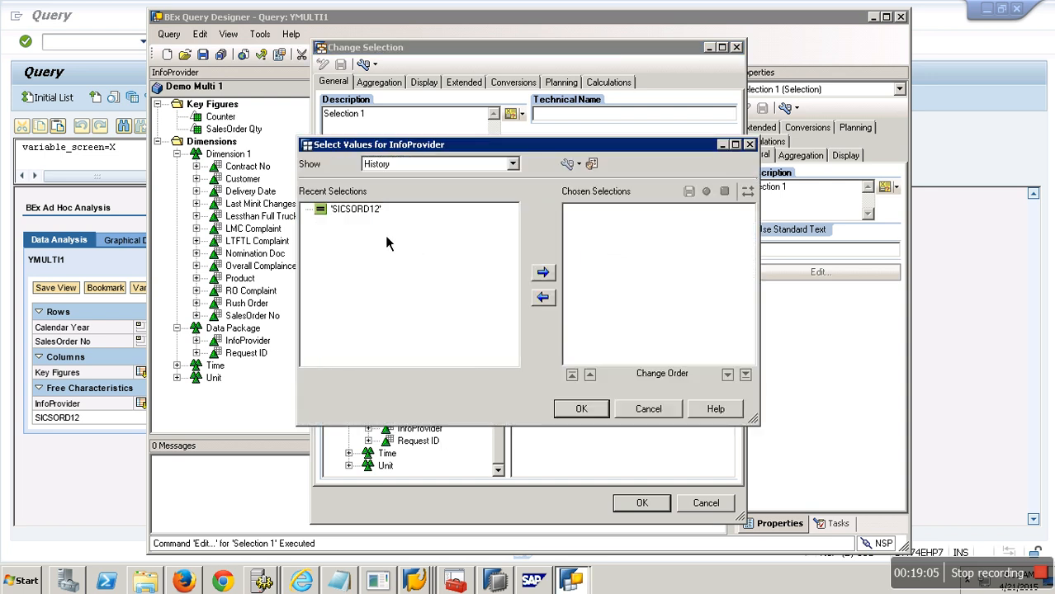
pyautogui.click(377, 211)
pyautogui.click(542, 272)
pyautogui.click(581, 408)
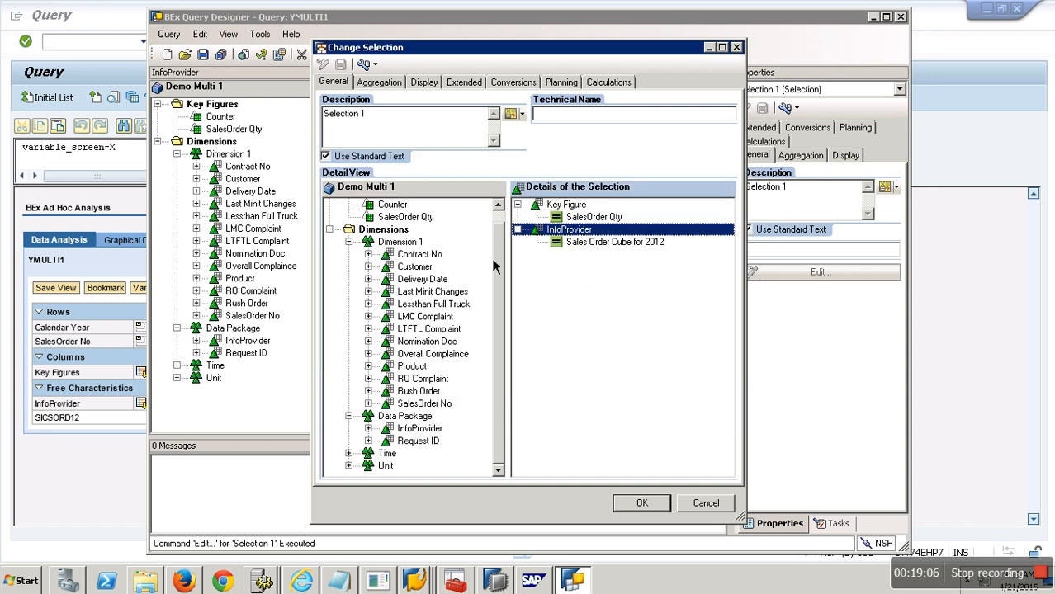
# Step: Set the selection's description to 2012 and confirm the selection
pyautogui.moveTo(367, 122); pyautogui.dragTo(291, 119)
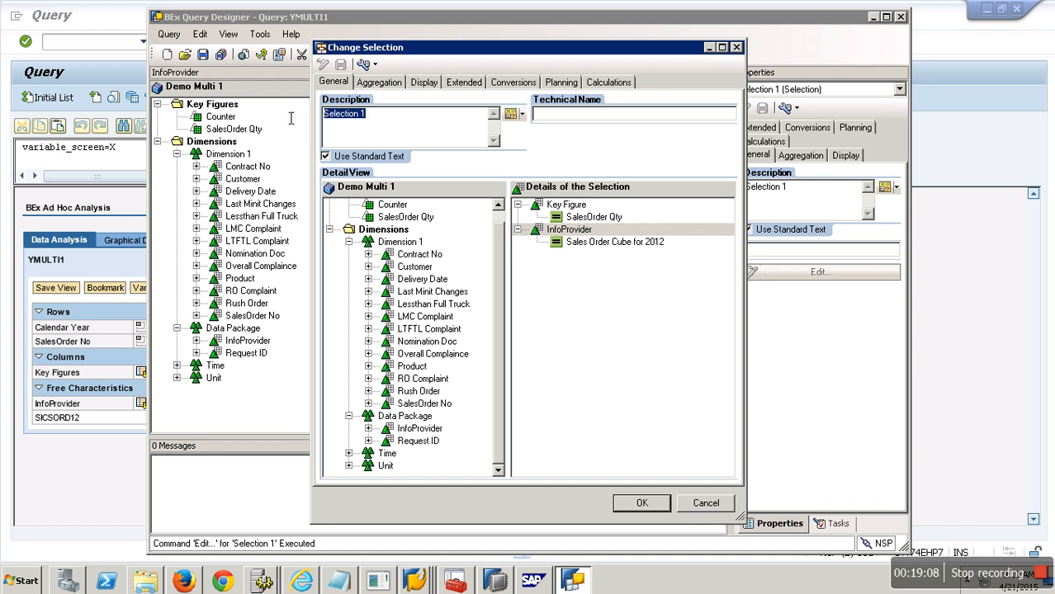
pyautogui.write('2012')
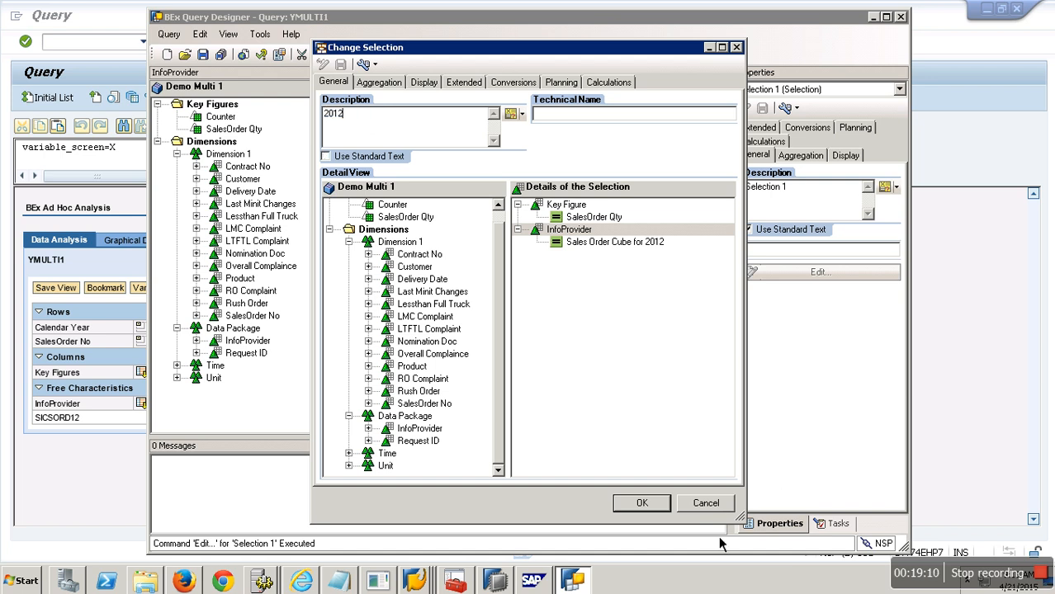
pyautogui.click(642, 503)
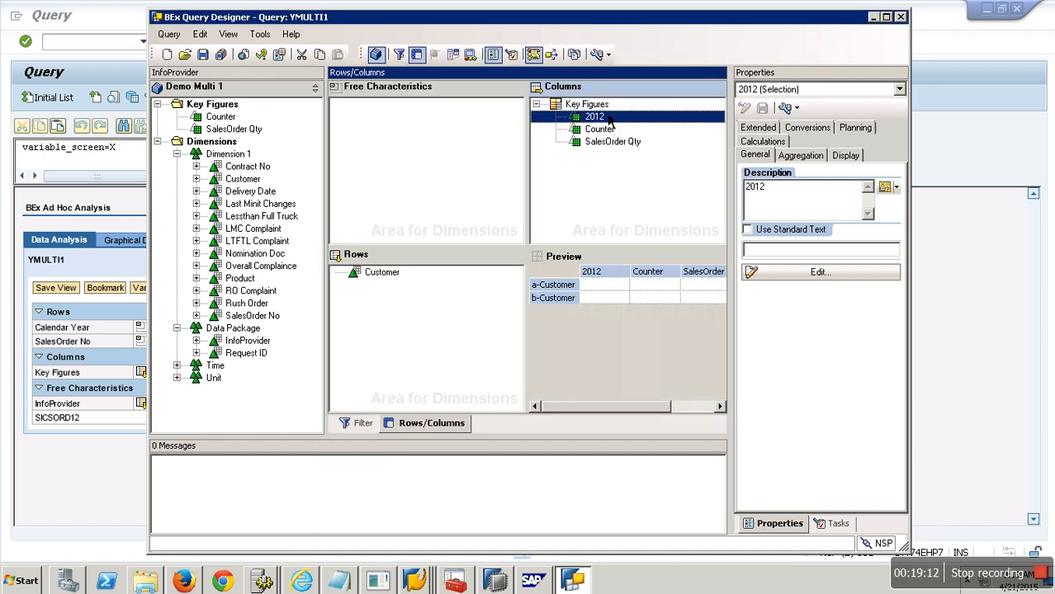
# Step: Create another selection under Key Figures and add SalesOrder Qty and InfoProvider to its details
pyautogui.rightClick(596, 105)
pyautogui.click(657, 134)
pyautogui.rightClick(620, 122)
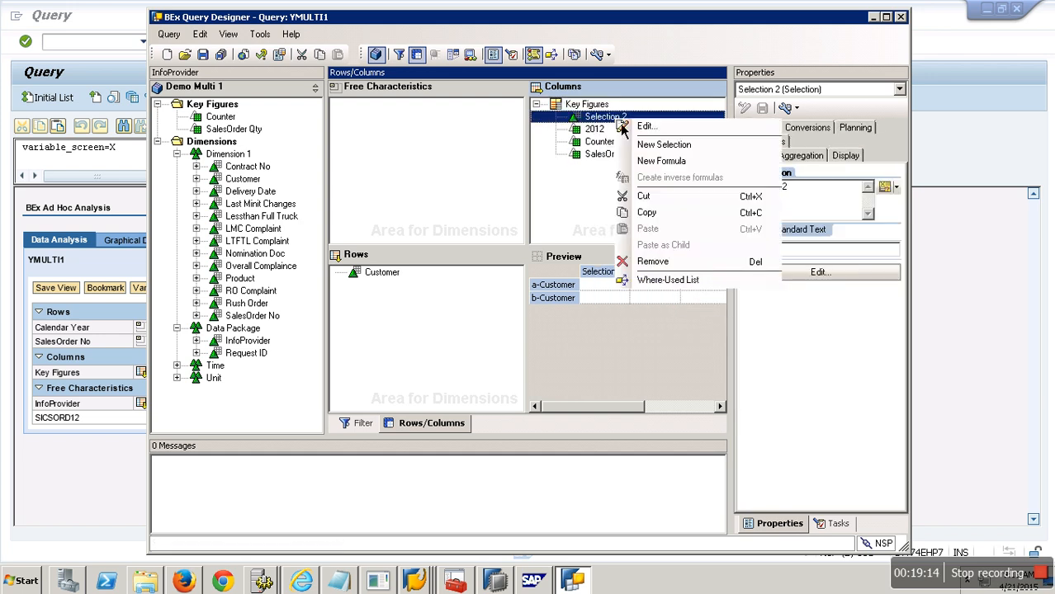
pyautogui.click(624, 126)
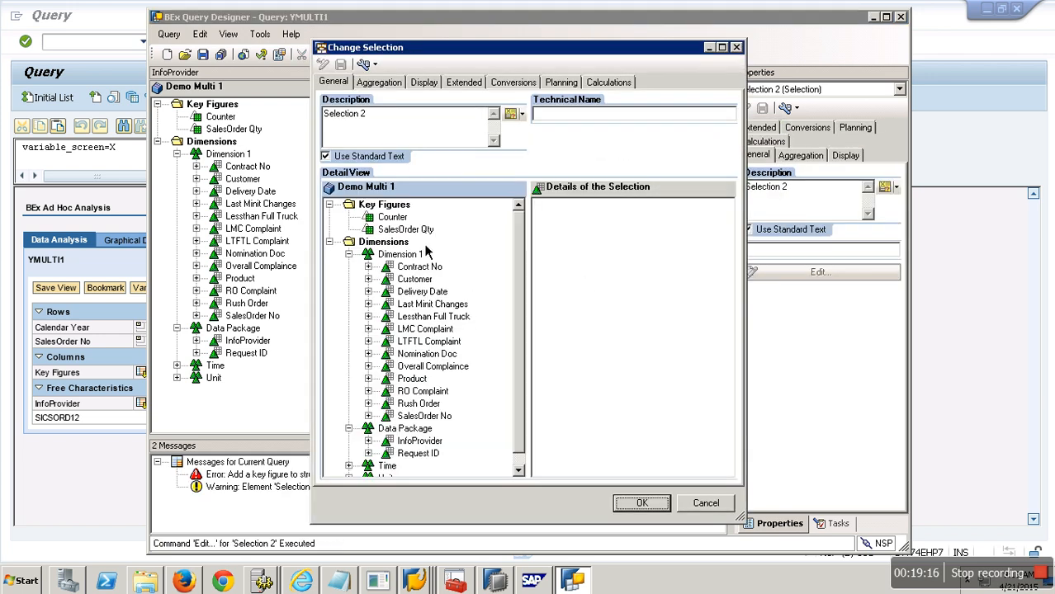
pyautogui.moveTo(406, 228); pyautogui.dragTo(627, 235)
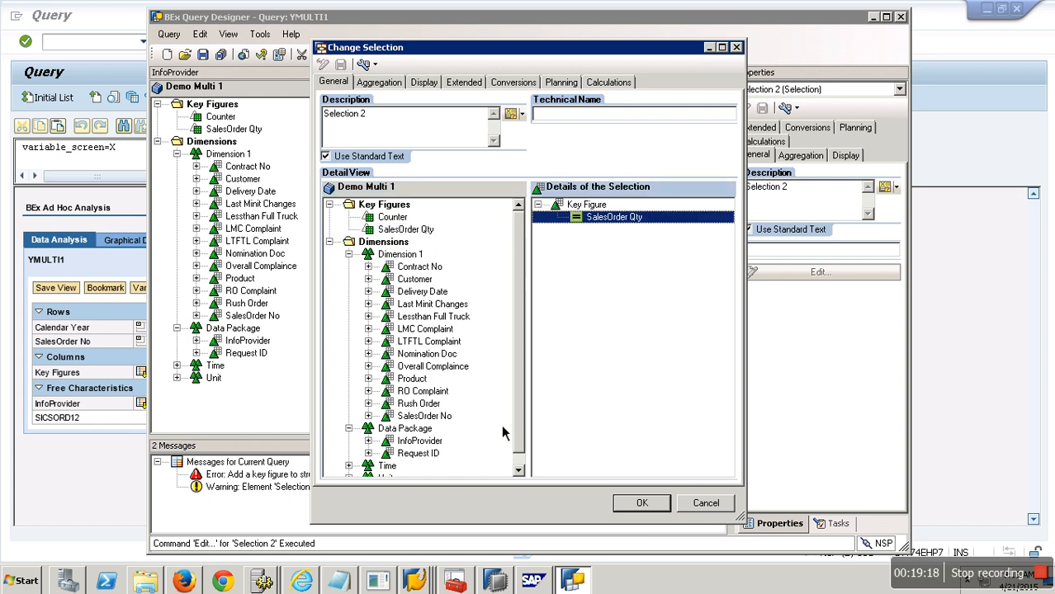
pyautogui.moveTo(421, 440); pyautogui.dragTo(624, 240)
# Step: Restrict the selection's InfoProvider to the single value Sales Order Cube for 2013
pyautogui.rightClick(611, 233)
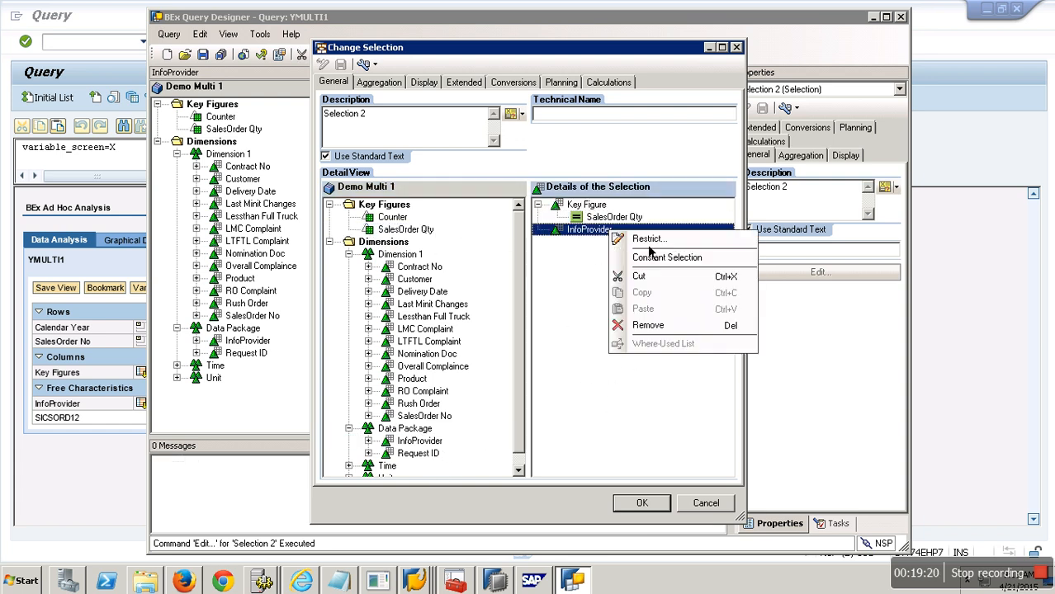
pyautogui.click(649, 241)
pyautogui.click(426, 165)
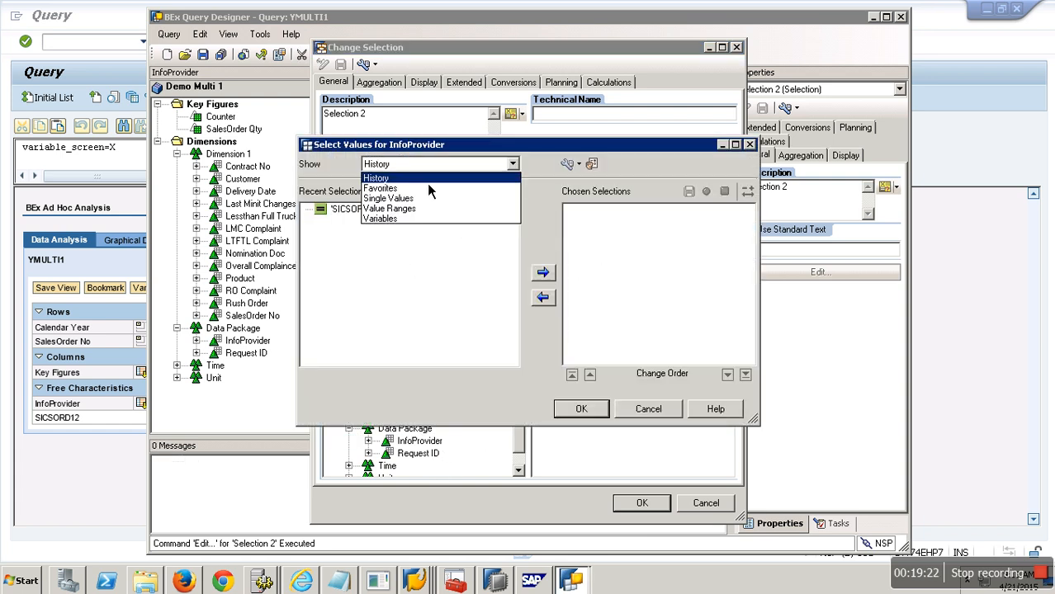
pyautogui.click(406, 198)
pyautogui.click(403, 259)
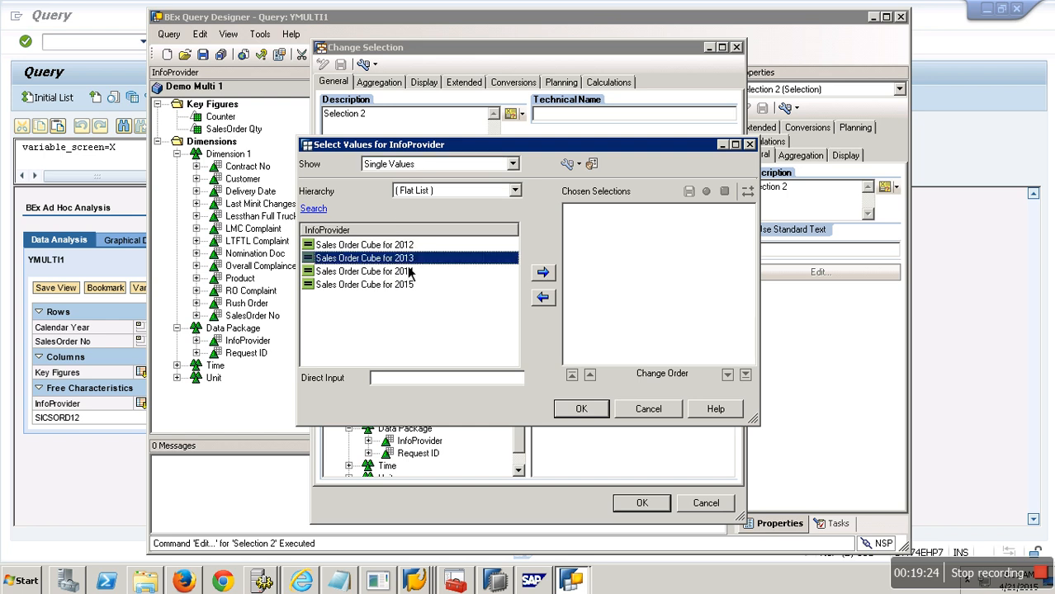
pyautogui.click(543, 272)
pyautogui.click(581, 409)
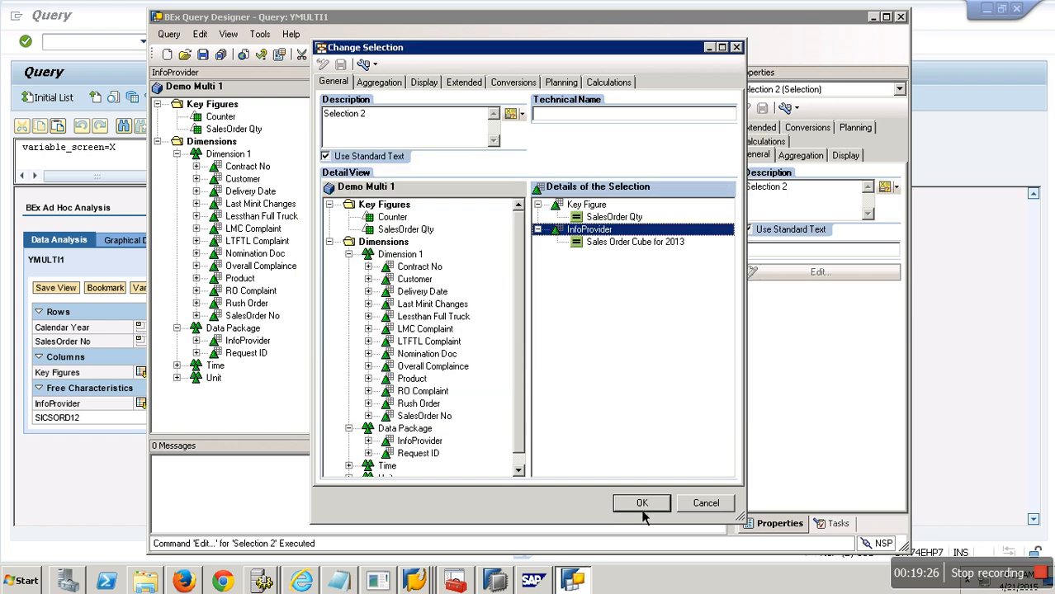
# Step: Set the selection's description to 2013 and confirm the selection
pyautogui.moveTo(383, 122); pyautogui.dragTo(286, 128)
pyautogui.write('2013')
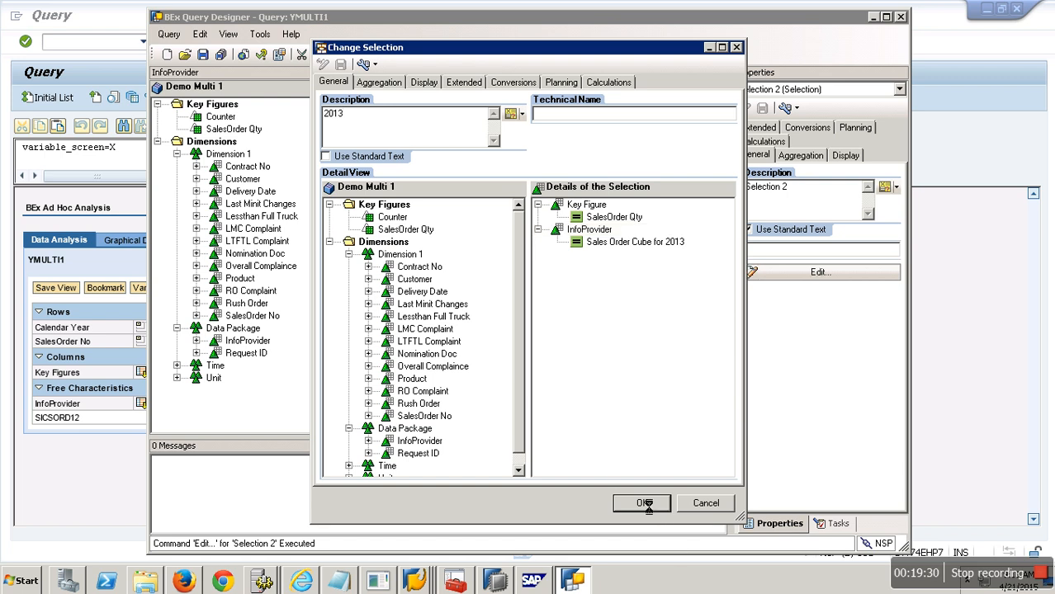
pyautogui.click(647, 505)
# Step: Create a third selection under Key Figures and add SalesOrder Qty and InfoProvider to its details
pyautogui.rightClick(593, 106)
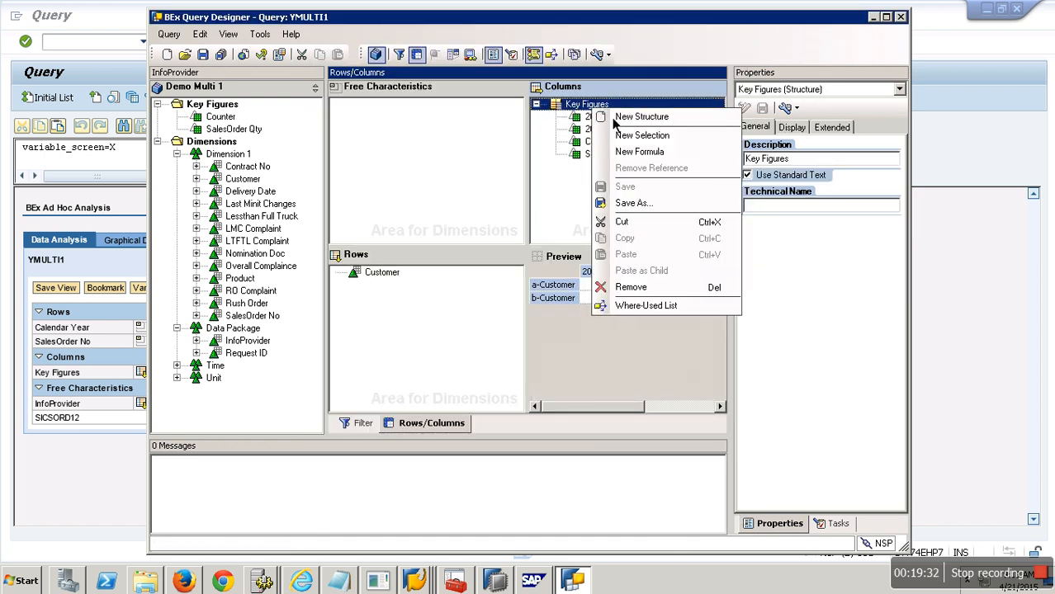
pyautogui.click(640, 135)
pyautogui.rightClick(618, 118)
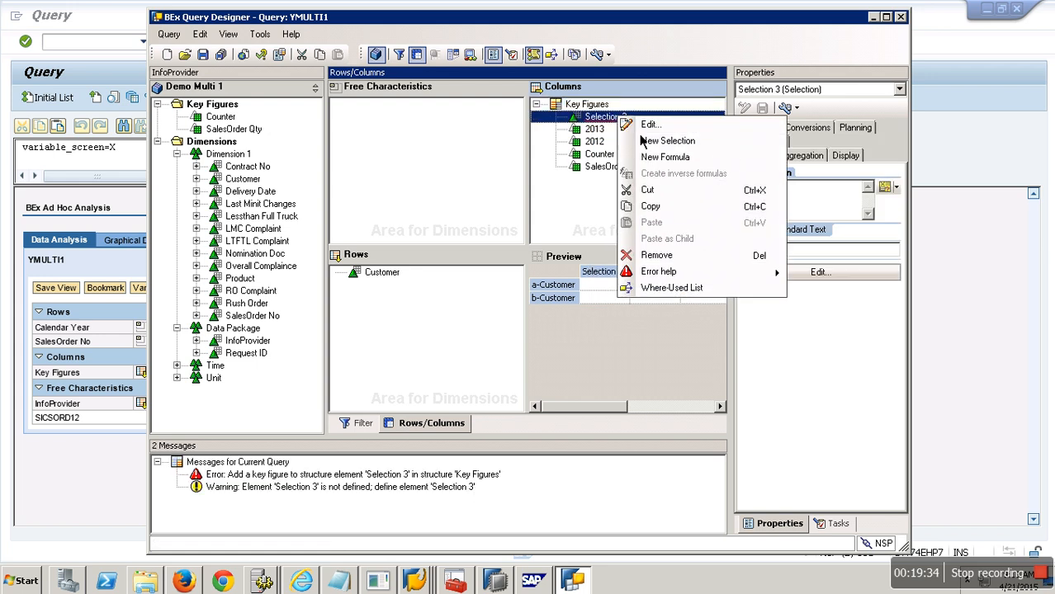
pyautogui.click(654, 125)
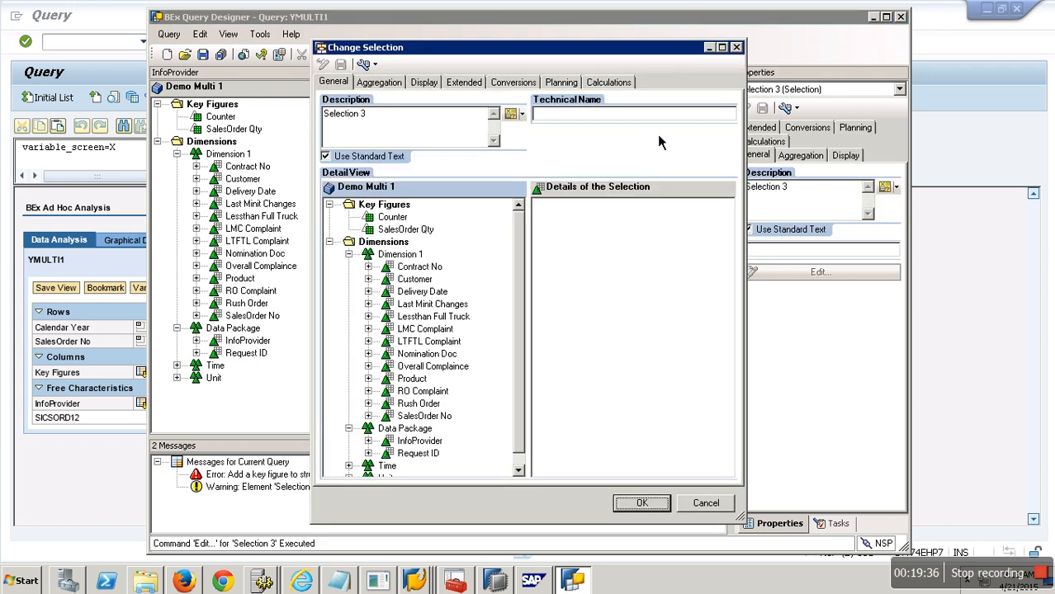
pyautogui.moveTo(405, 230); pyautogui.dragTo(590, 232)
pyautogui.moveTo(420, 441); pyautogui.dragTo(603, 269)
# Step: Restrict the third selection's InfoProvider to Sales Order Cube for 2014 and confirm the selection
pyautogui.click(606, 234)
pyautogui.rightClick(606, 234)
pyautogui.click(637, 239)
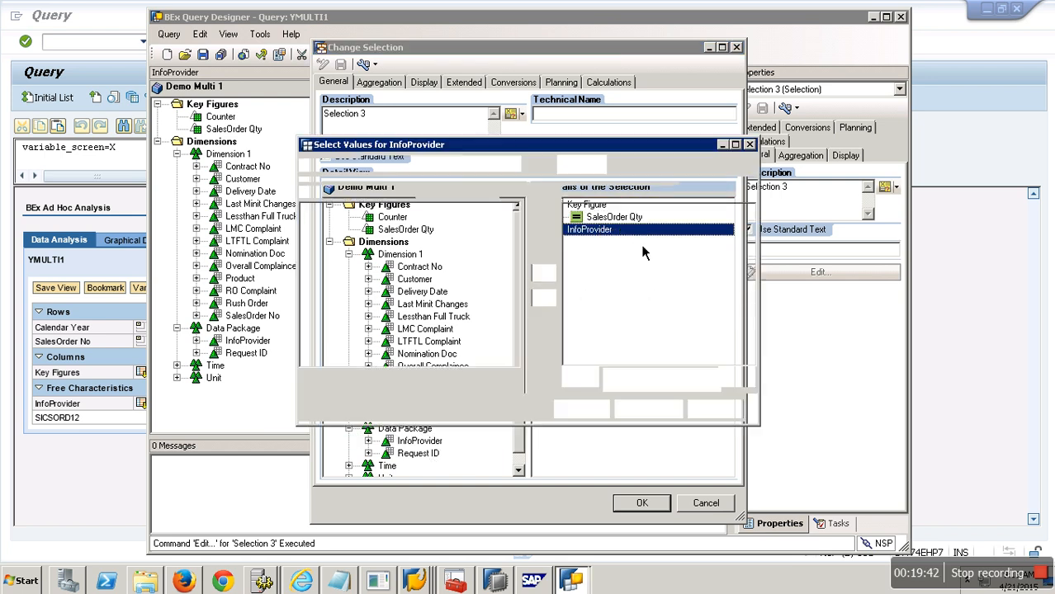
pyautogui.click(444, 165)
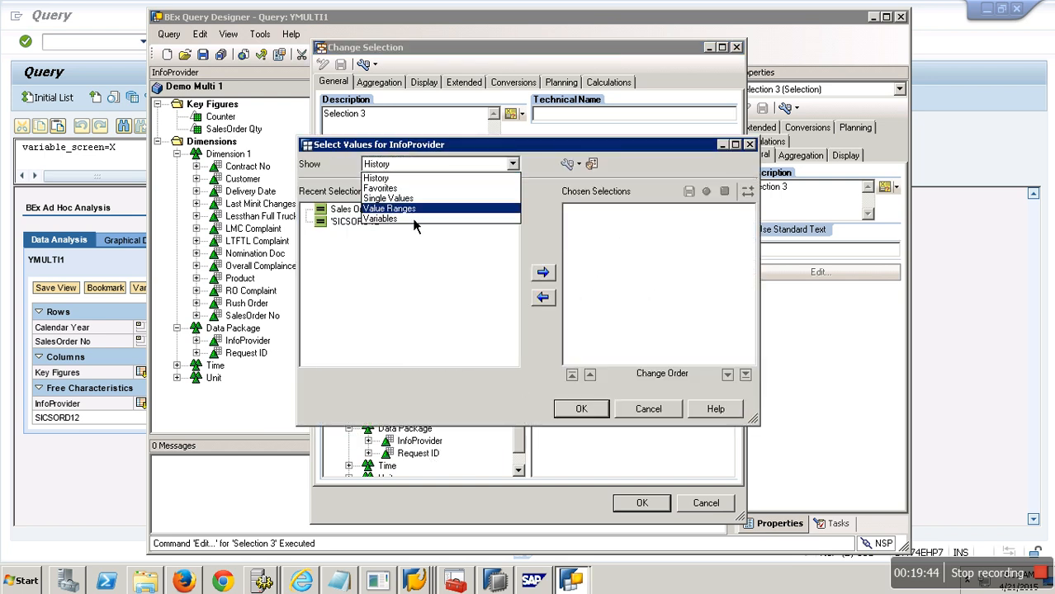
pyautogui.click(386, 198)
pyautogui.click(389, 273)
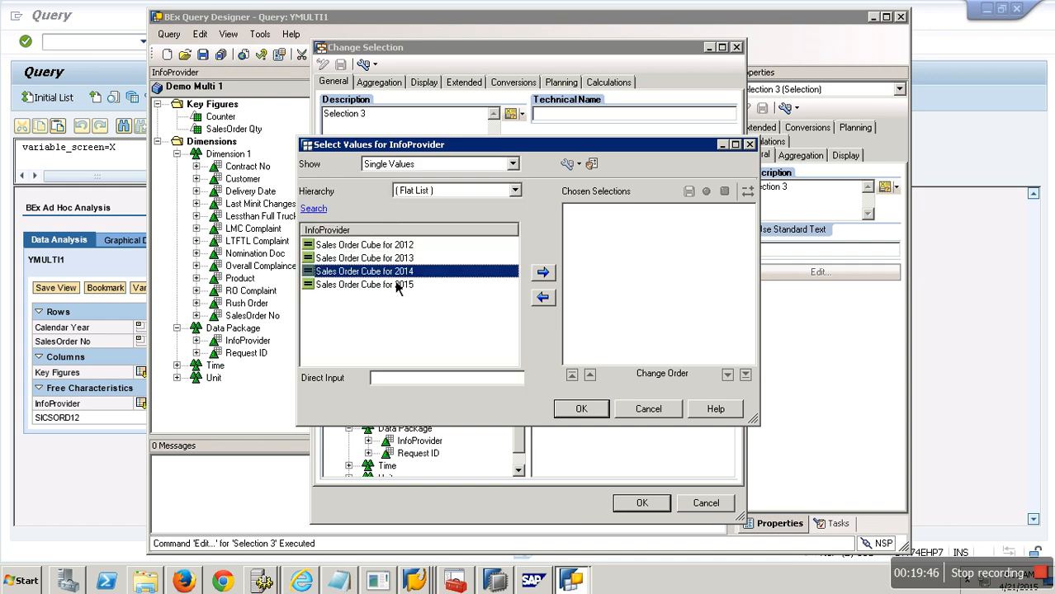
pyautogui.click(543, 273)
pyautogui.click(582, 409)
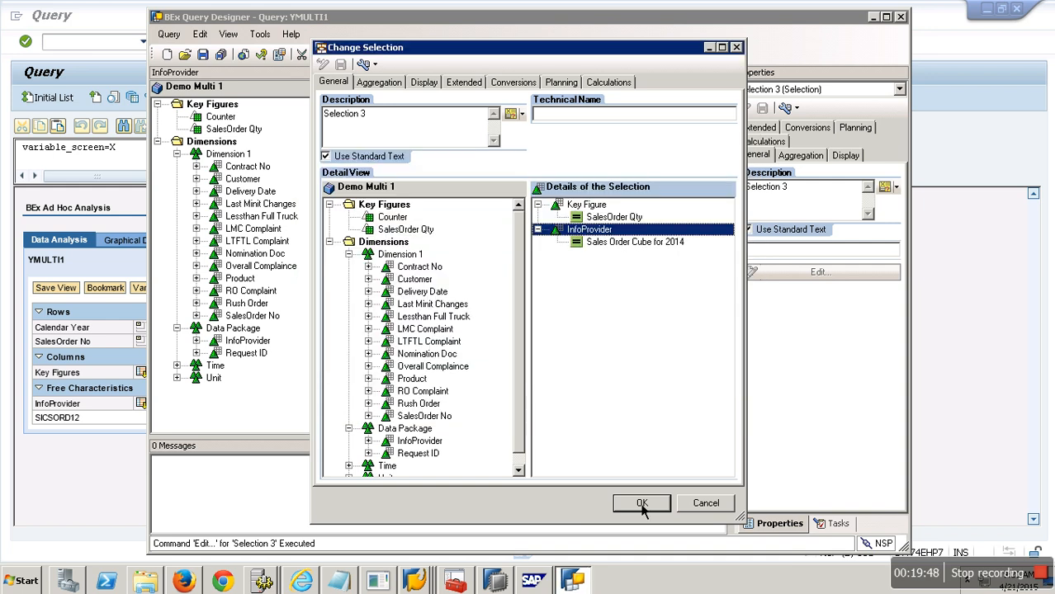
pyautogui.click(642, 504)
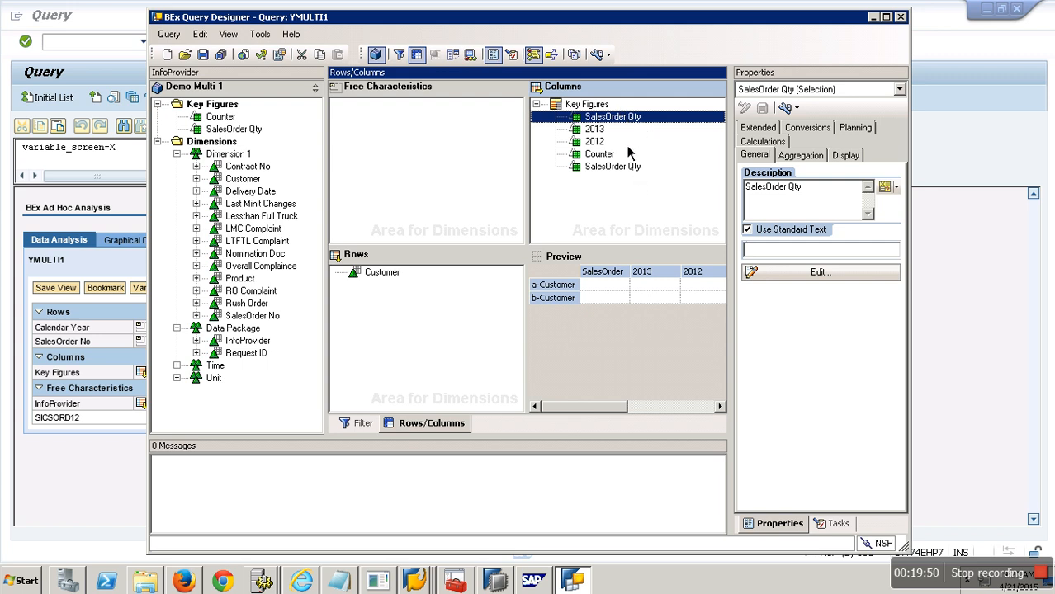
# Step: Set the third selection's description to 2014 in its properties
pyautogui.click(817, 194)
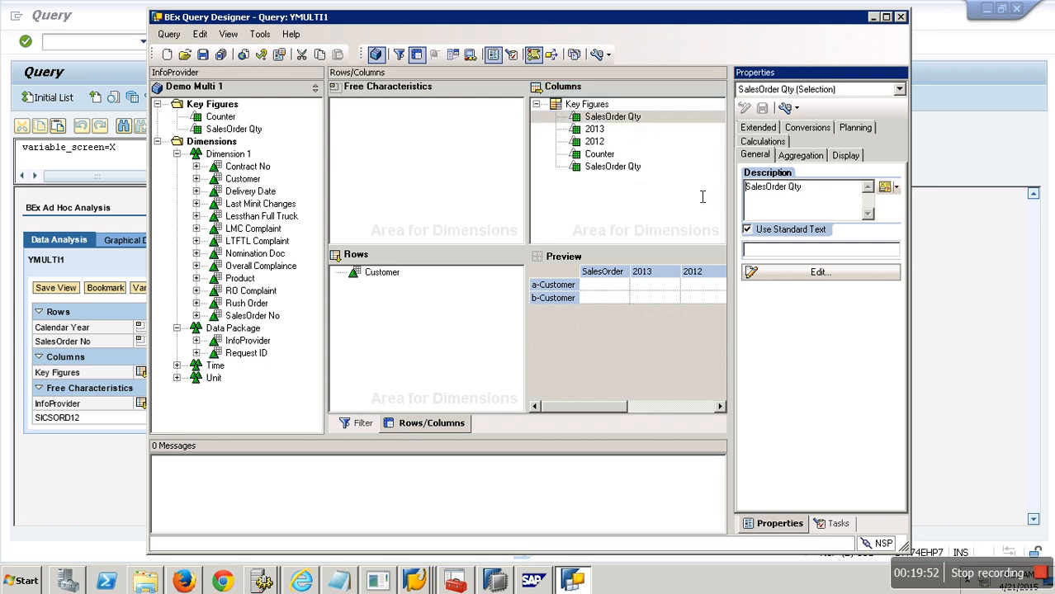
pyautogui.moveTo(803, 188); pyautogui.dragTo(720, 190)
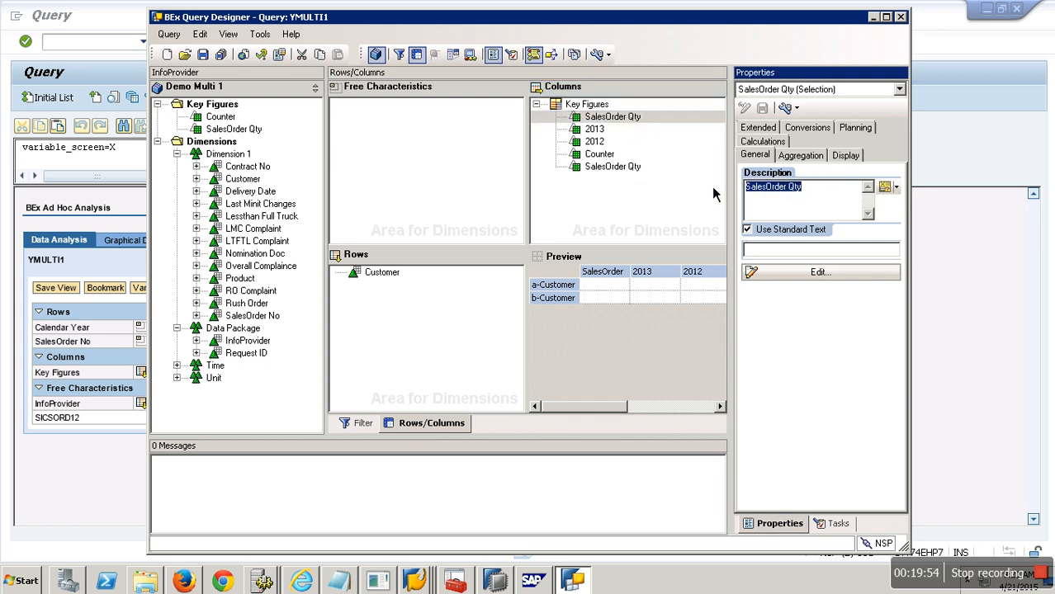
pyautogui.write('2014')
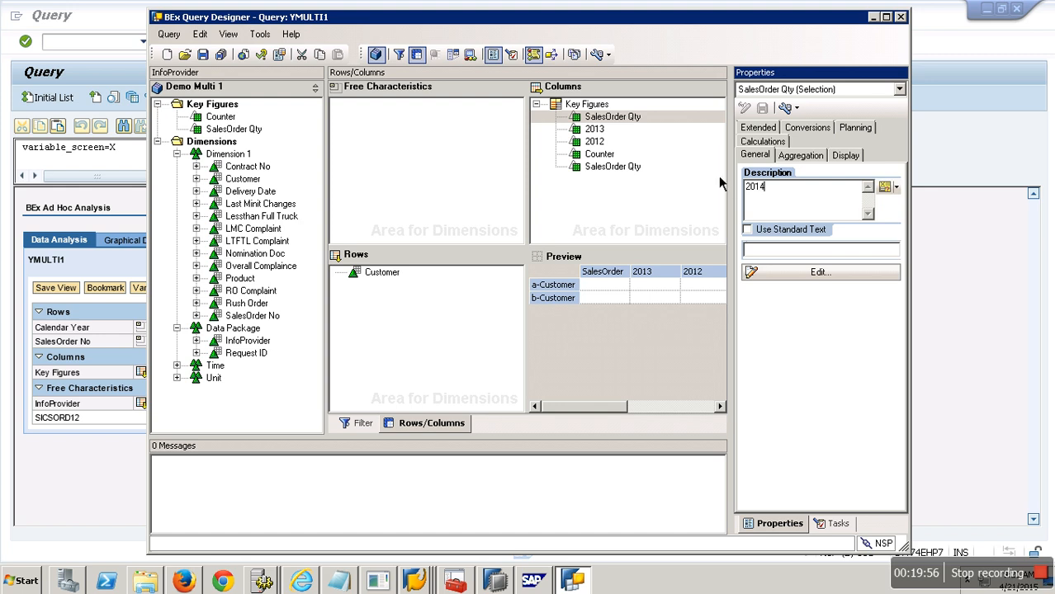
pyautogui.click(671, 192)
# Step: Create a fourth selection under Key Figures and set its description to 2015
pyautogui.rightClick(607, 118)
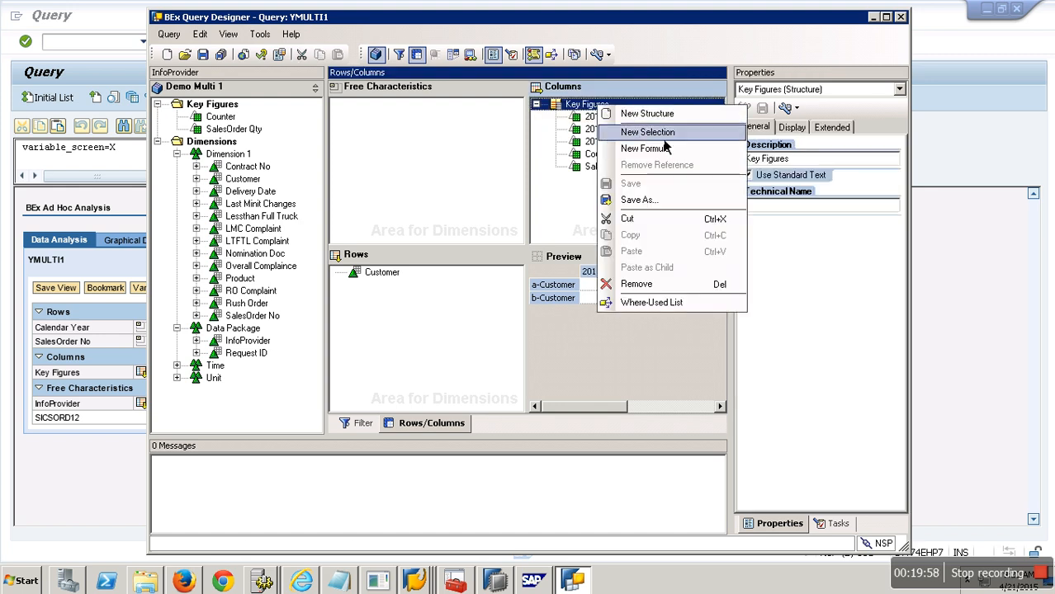
pyautogui.click(661, 133)
pyautogui.rightClick(610, 118)
pyautogui.click(646, 128)
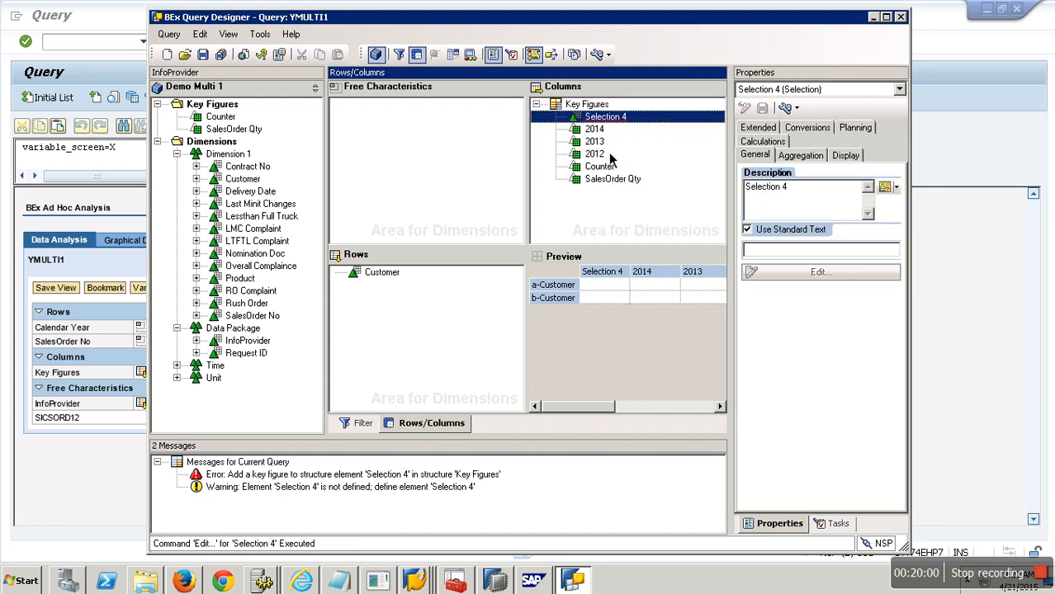
pyautogui.write('2015')
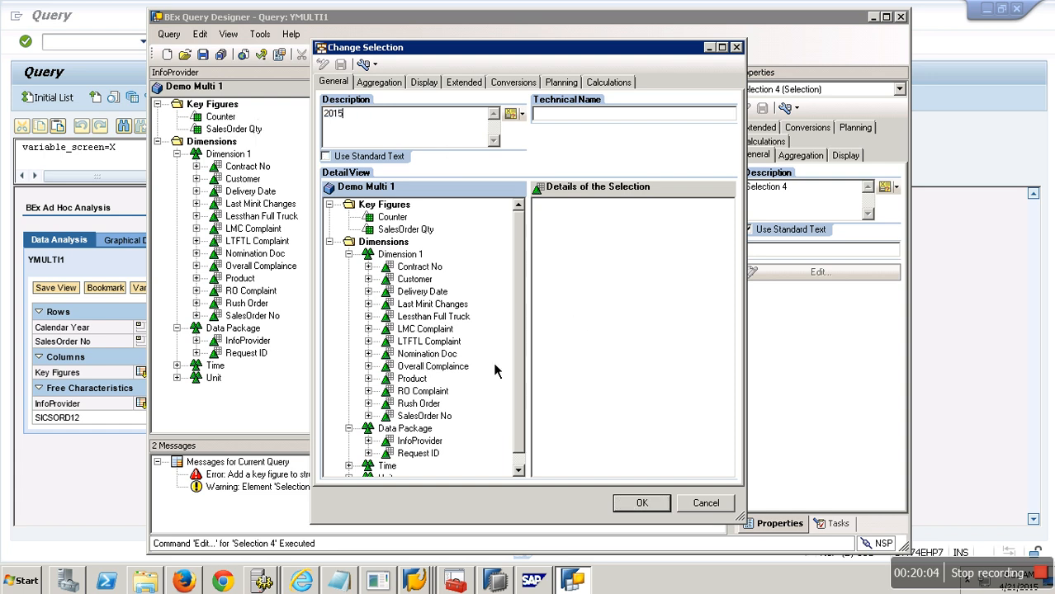
# Step: Add SalesOrder Qty and InfoProvider restricted to Sales Order Cube for 2015 to the 2015 selection and confirm it
pyautogui.moveTo(448, 229); pyautogui.dragTo(575, 249)
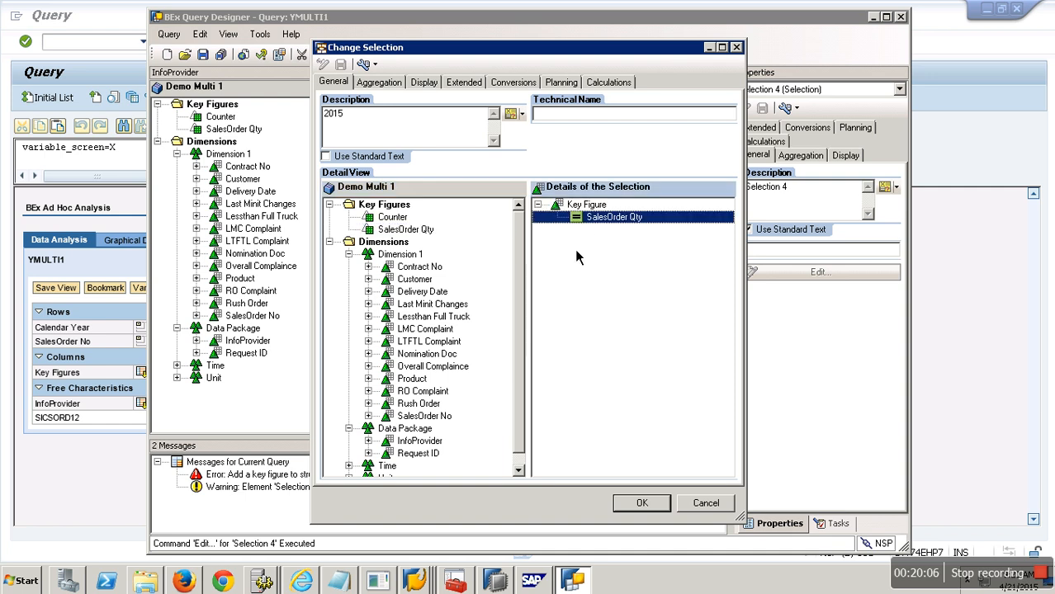
pyautogui.moveTo(438, 443); pyautogui.dragTo(573, 345)
pyautogui.rightClick(590, 232)
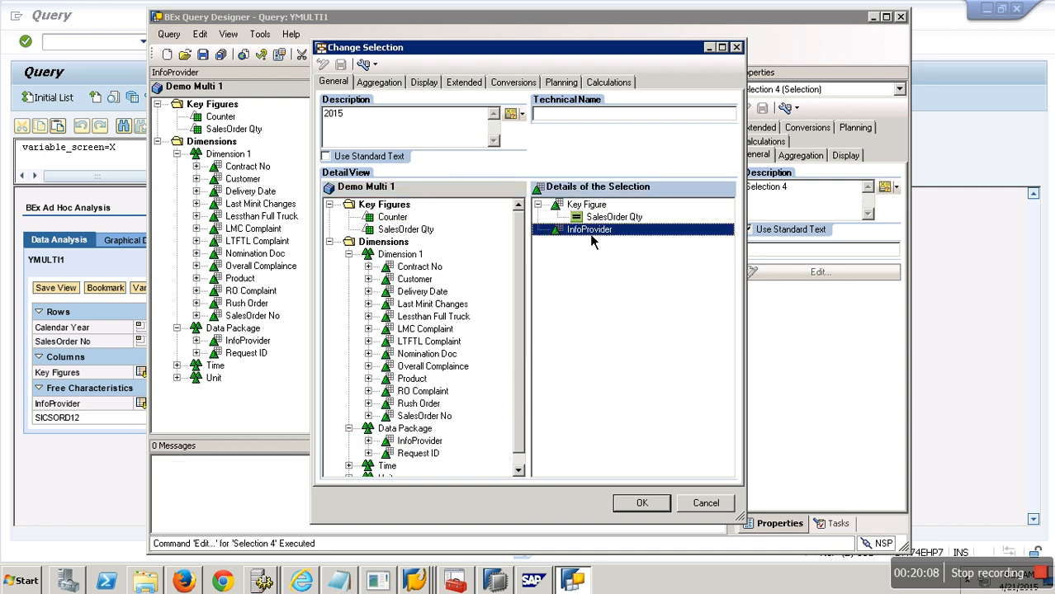
pyautogui.click(616, 238)
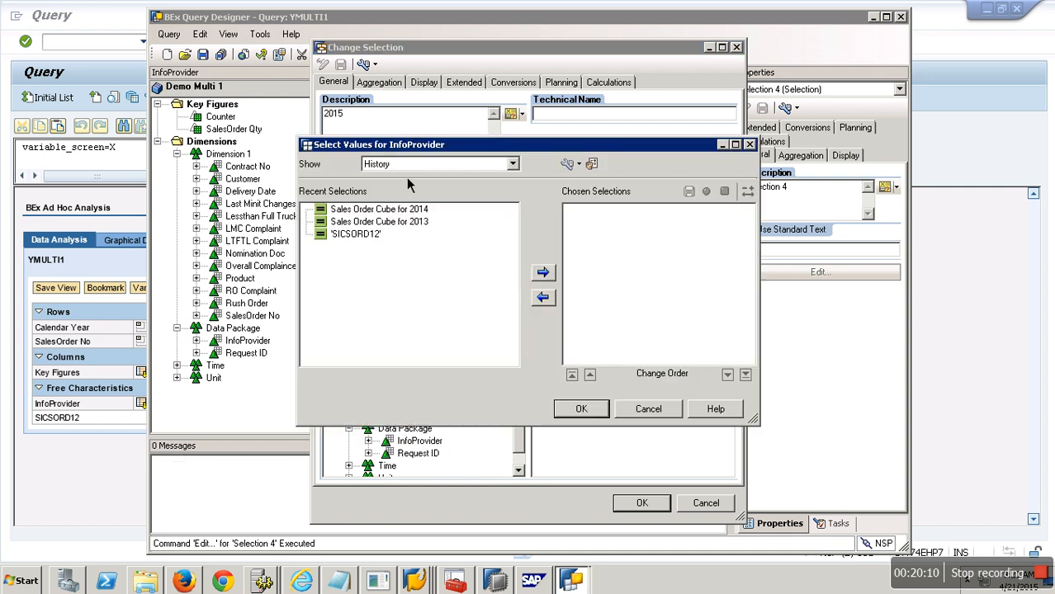
pyautogui.click(407, 164)
pyautogui.click(394, 199)
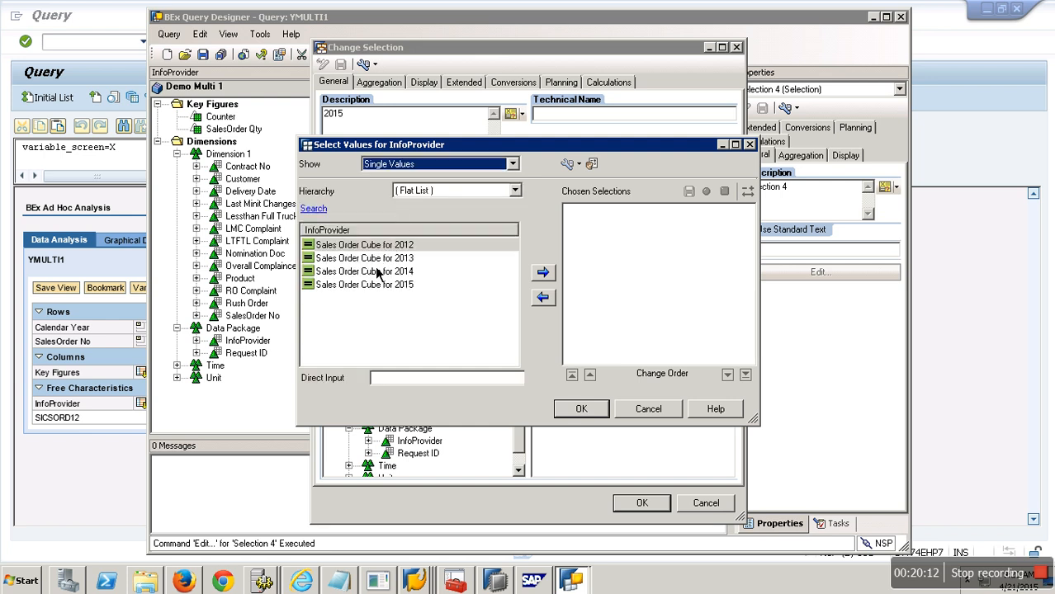
pyautogui.click(389, 285)
pyautogui.click(543, 273)
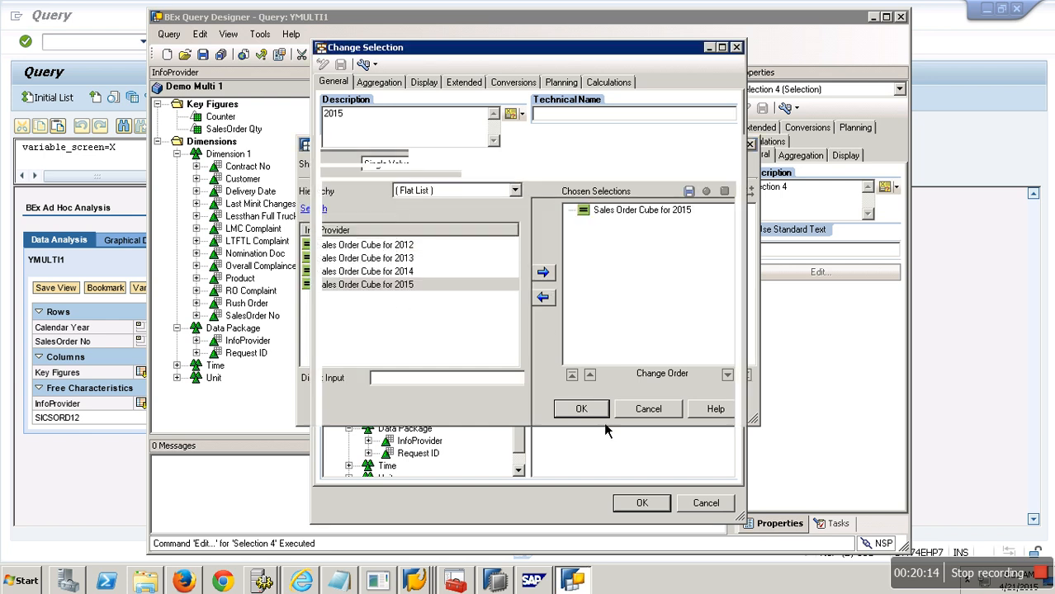
pyautogui.click(601, 415)
pyautogui.click(646, 506)
# Step: Save the query and rerun it in the BEx ad hoc analysis to view the per-year columns
pyautogui.click(200, 53)
pyautogui.click(104, 491)
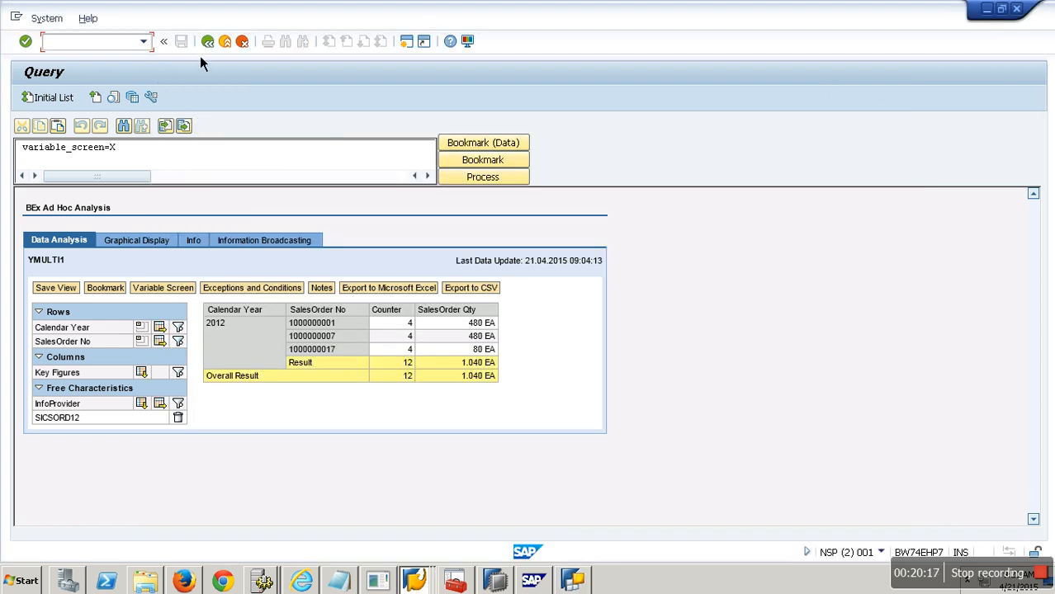
pyautogui.click(207, 42)
pyautogui.click(50, 99)
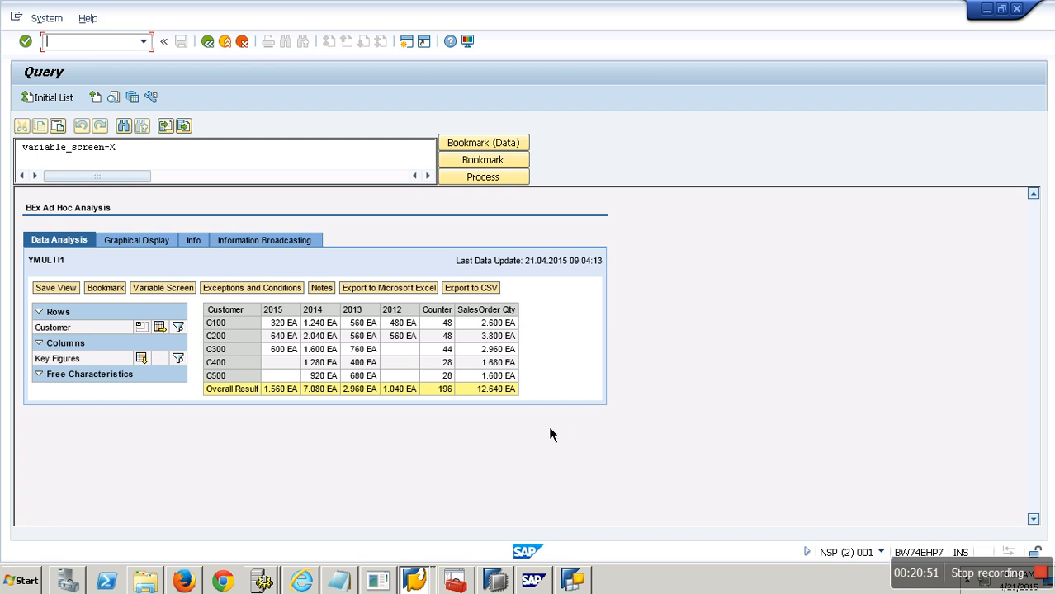
pyautogui.click(574, 581)
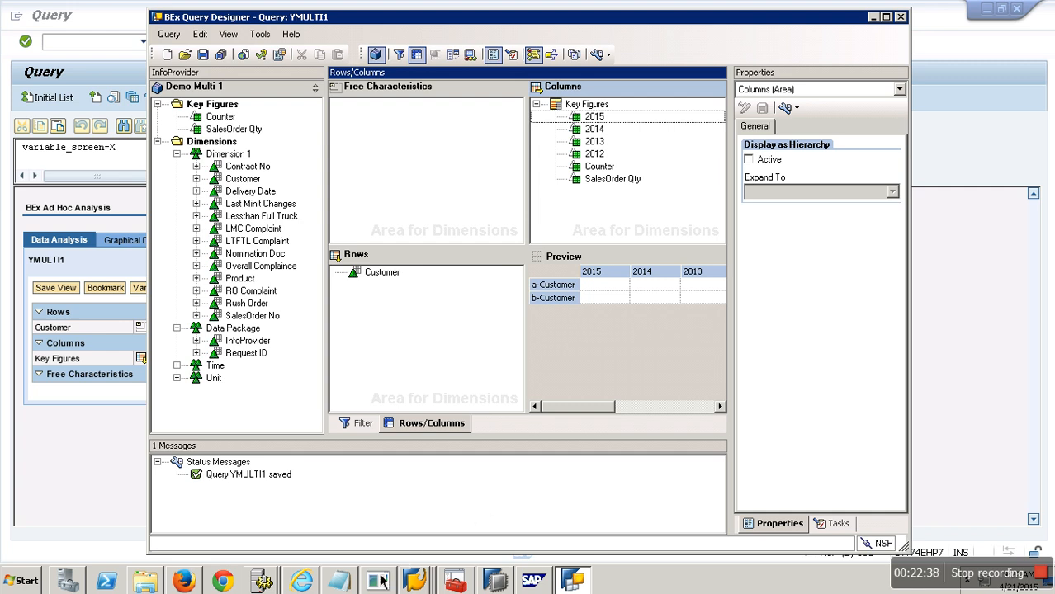
pyautogui.click(352, 583)
pyautogui.moveTo(79, 153); pyautogui.dragTo(2, 152)
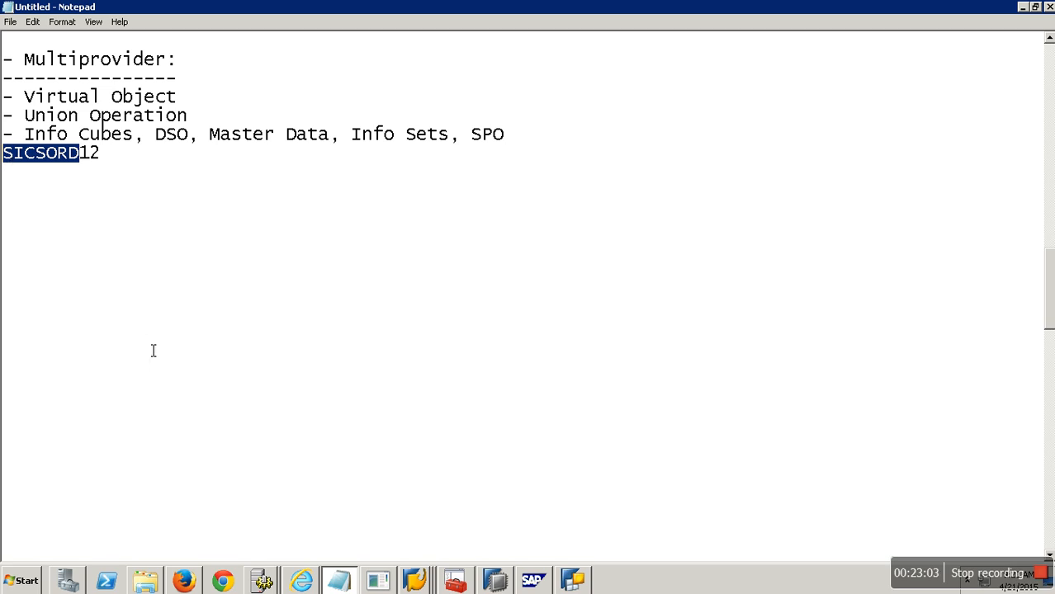
pyautogui.click(582, 582)
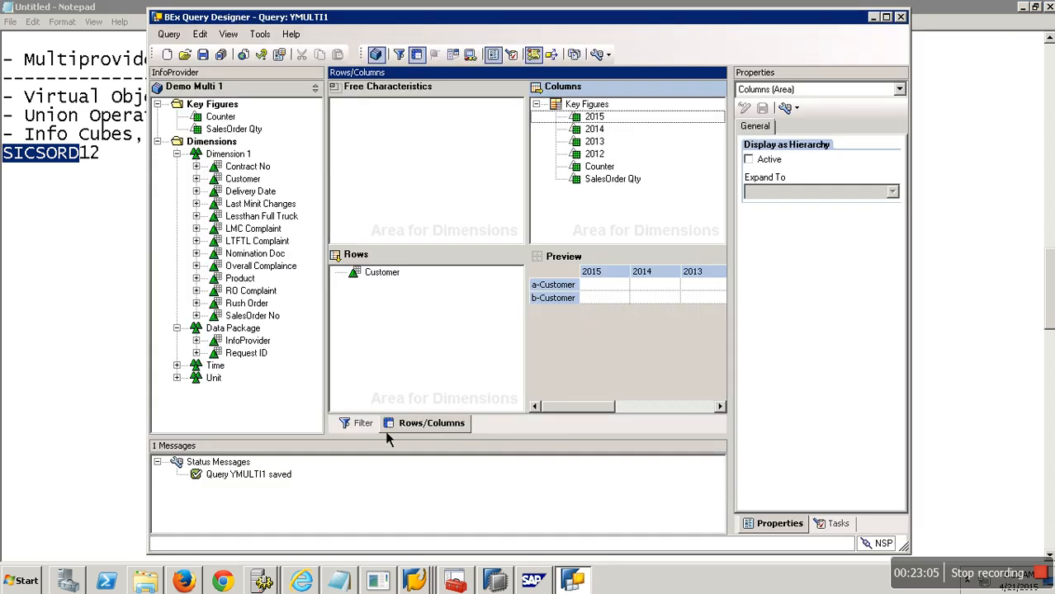
# Step: Add Calendar Year and InfoProvider to the query filter's default values
pyautogui.click(364, 424)
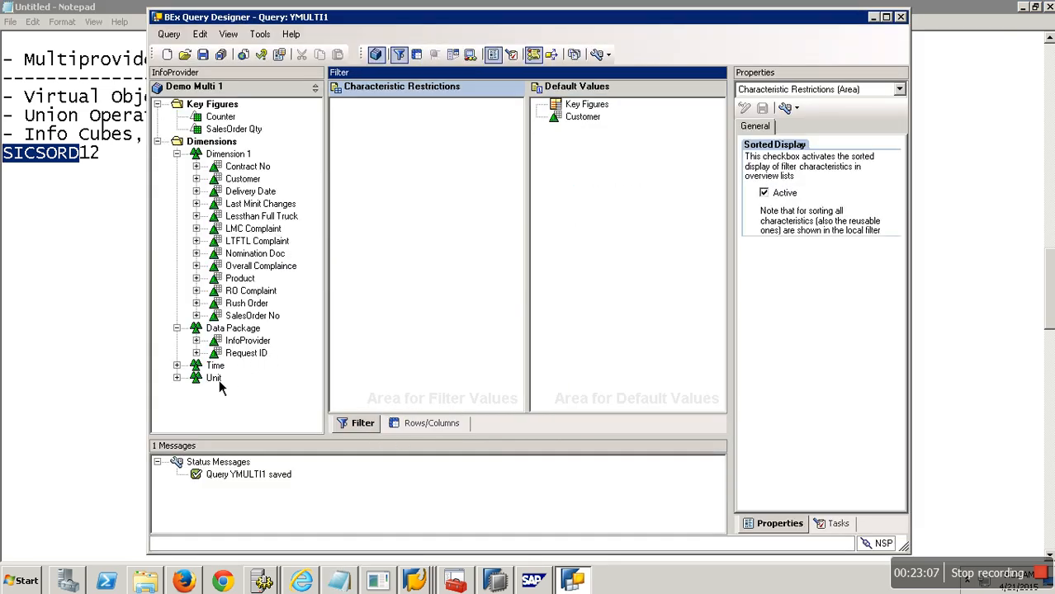
pyautogui.doubleClick(198, 367)
pyautogui.moveTo(262, 380); pyautogui.dragTo(578, 280)
pyautogui.moveTo(256, 332); pyautogui.dragTo(607, 133)
# Step: Restrict Calendar Year by creating a new characteristic value variable with description zyear and technical name ZYEAR
pyautogui.rightClick(596, 118)
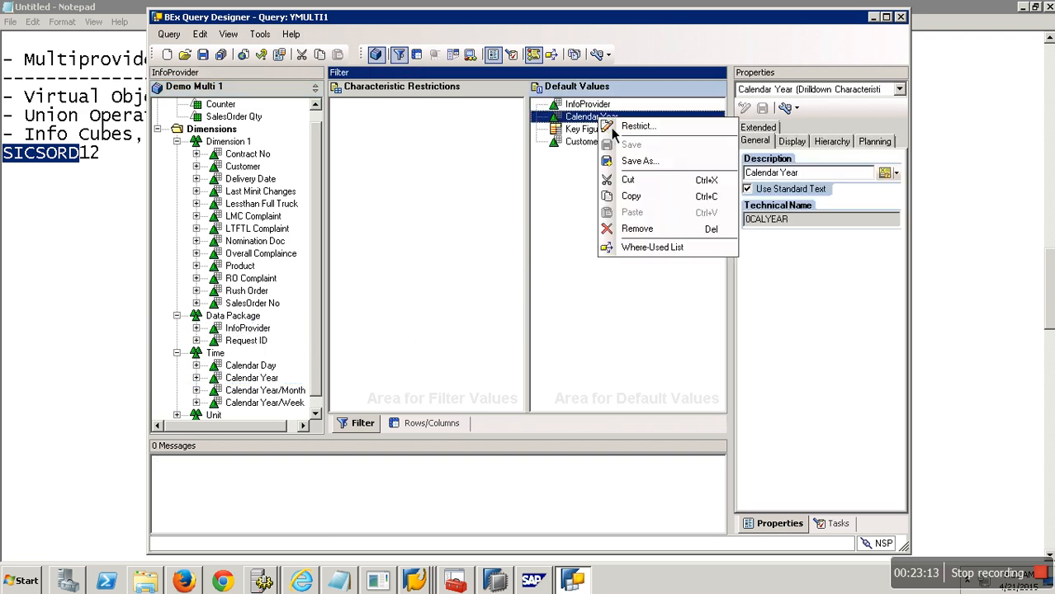
pyautogui.click(632, 125)
pyautogui.click(437, 164)
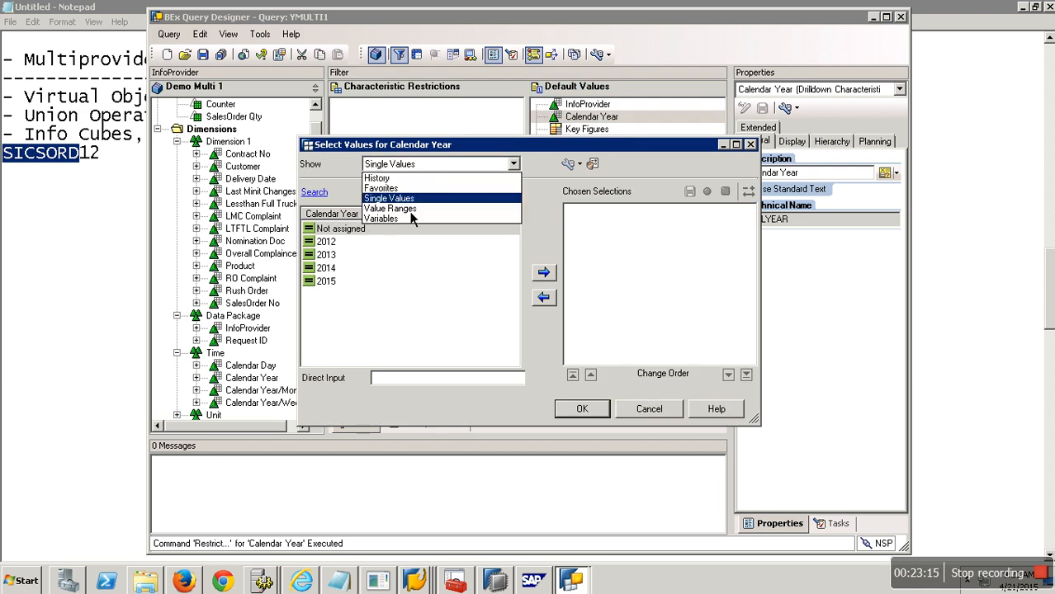
pyautogui.click(403, 224)
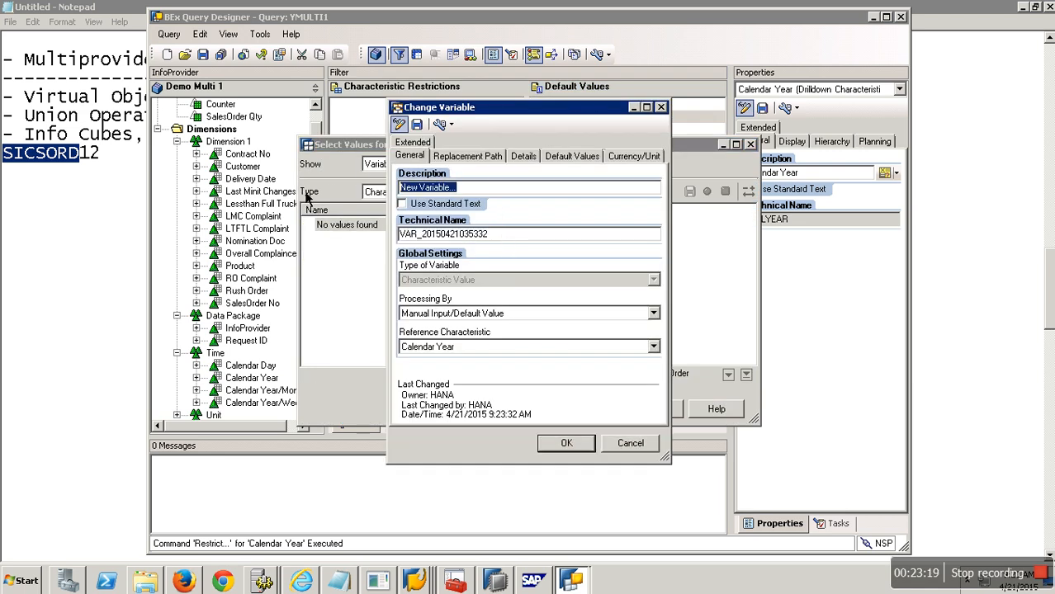
pyautogui.write('zyear')
pyautogui.press('Tab')
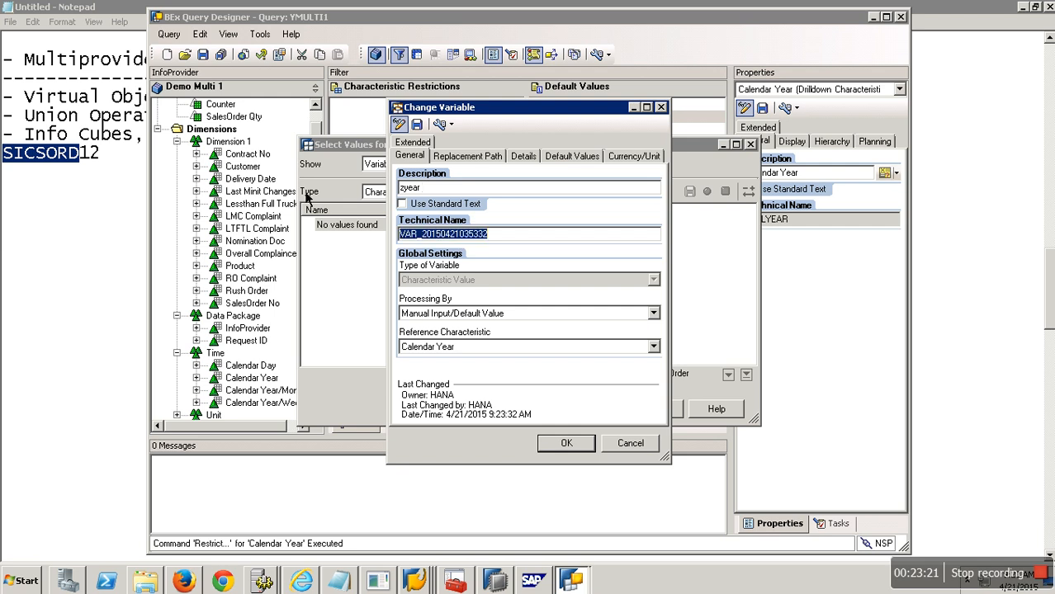
pyautogui.write('ZYEAR')
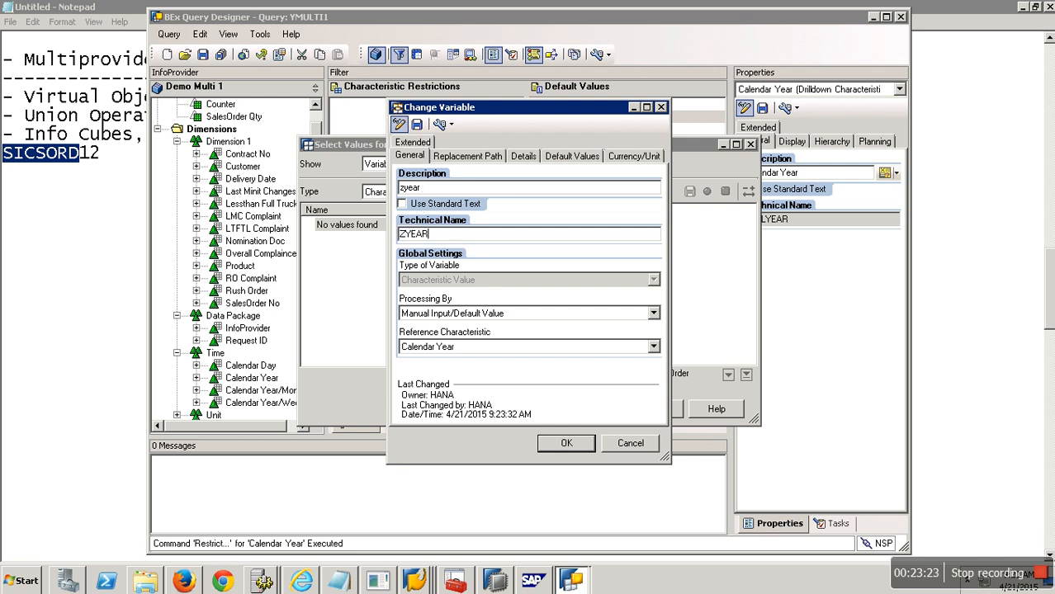
pyautogui.click(524, 156)
pyautogui.click(547, 325)
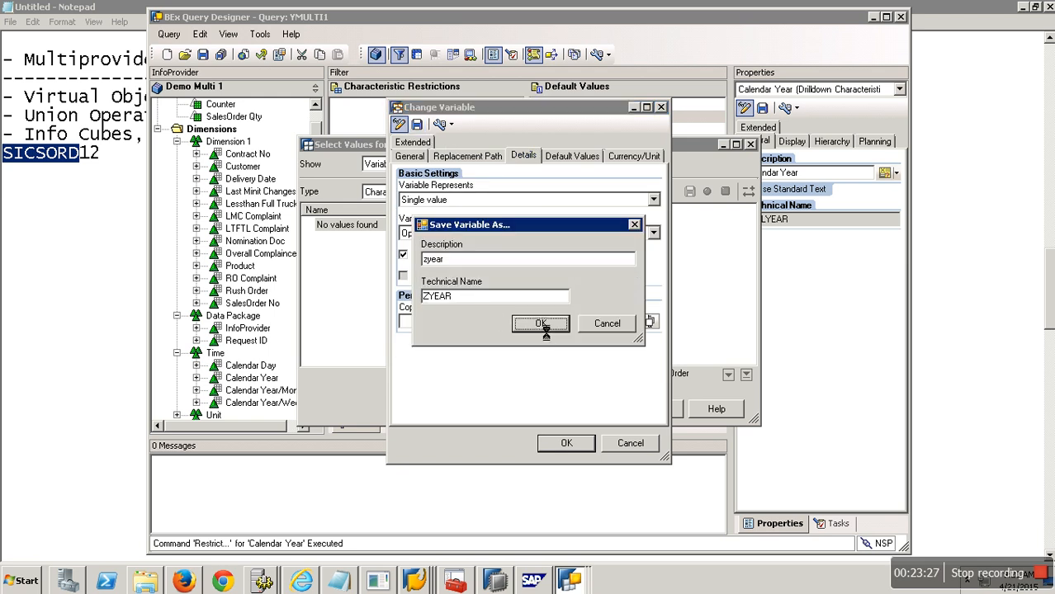
pyautogui.click(578, 446)
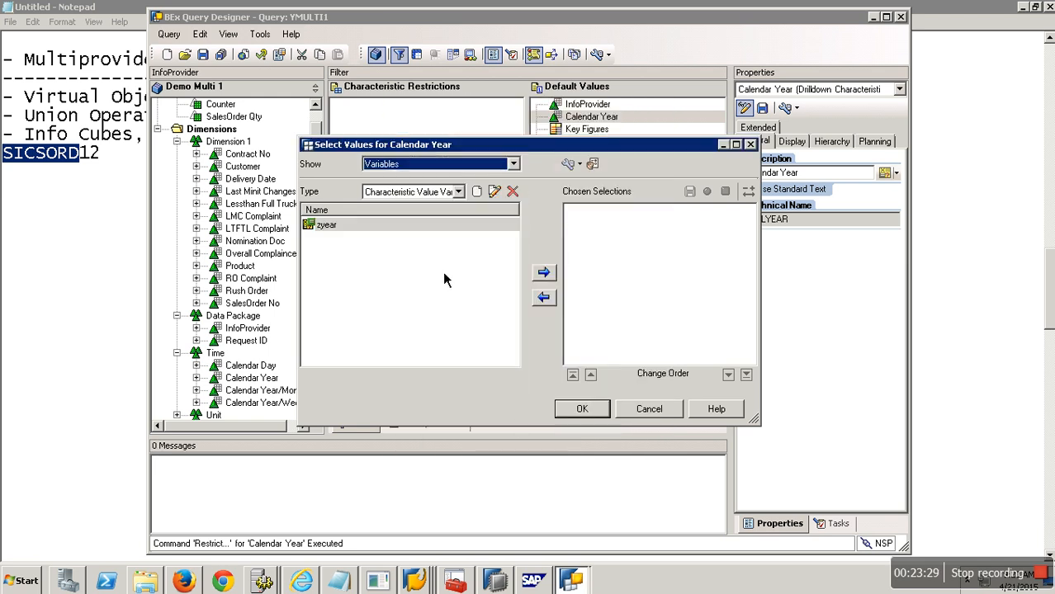
# Step: Choose the zyear variable as Calendar Year's restriction and confirm
pyautogui.click(329, 224)
pyautogui.click(543, 272)
pyautogui.click(582, 409)
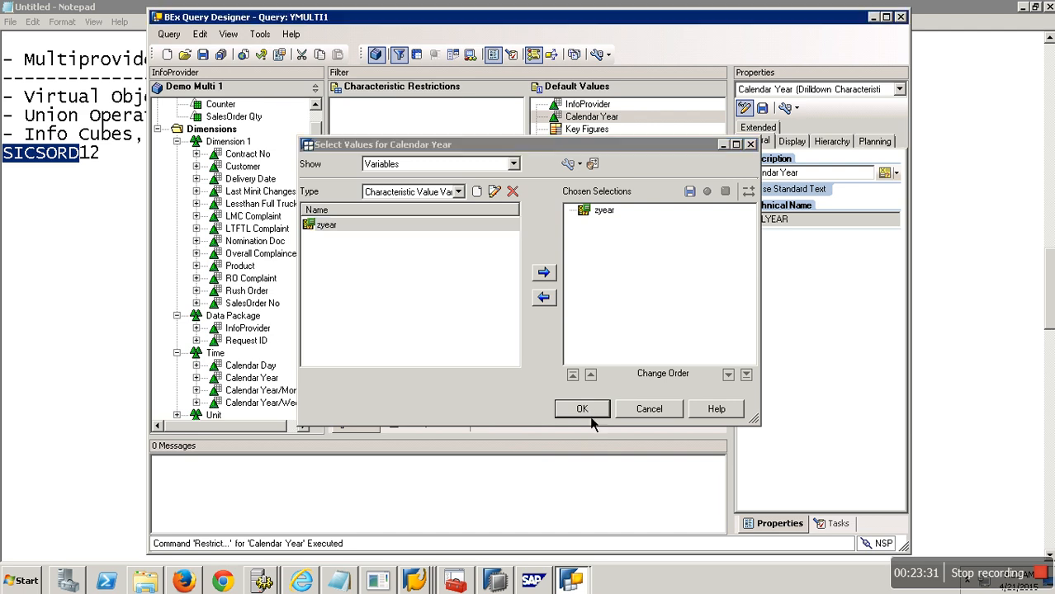
# Step: Restrict InfoProvider by creating a new variable with description and technical name ZINF
pyautogui.rightClick(588, 105)
pyautogui.click(627, 108)
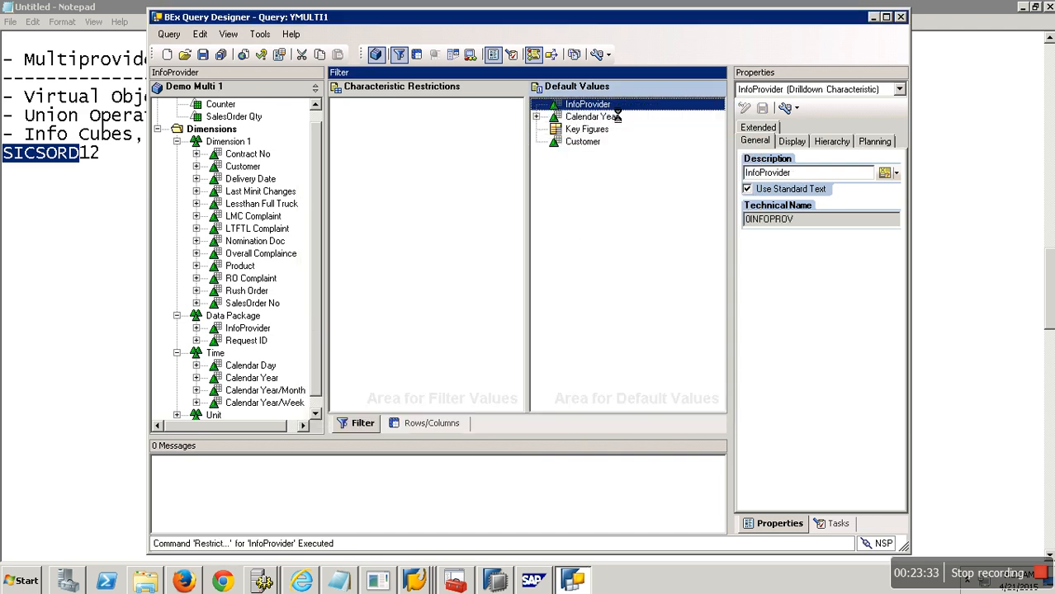
pyautogui.click(414, 163)
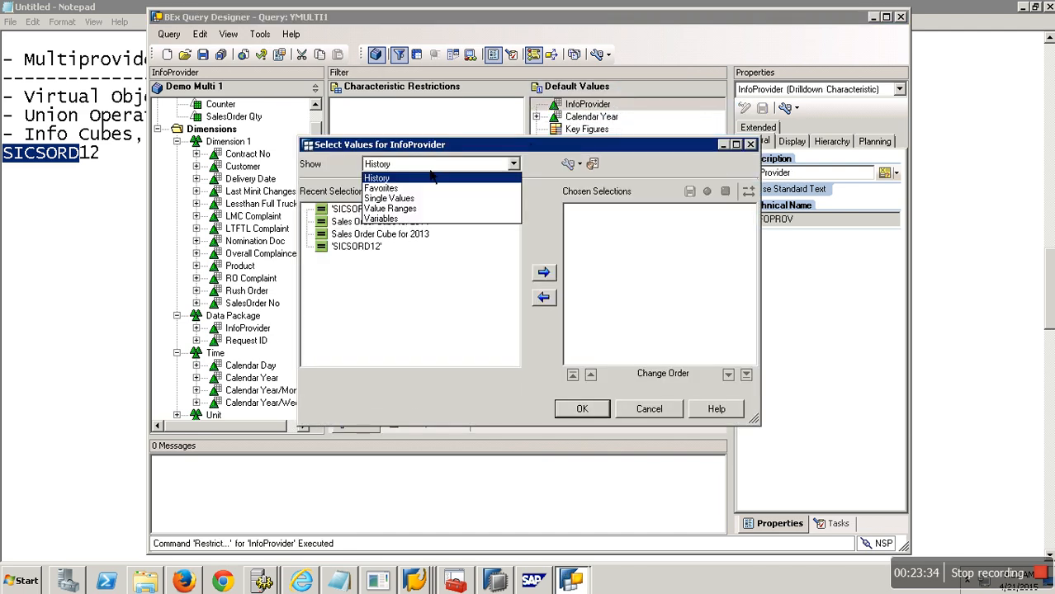
pyautogui.click(397, 210)
pyautogui.click(480, 193)
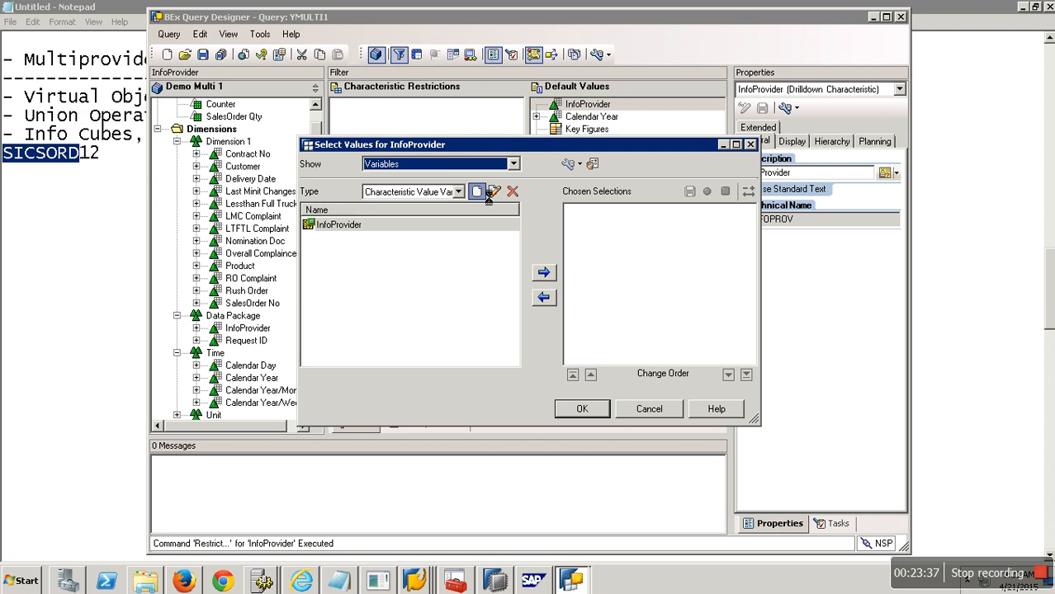
pyautogui.moveTo(459, 188); pyautogui.dragTo(332, 196)
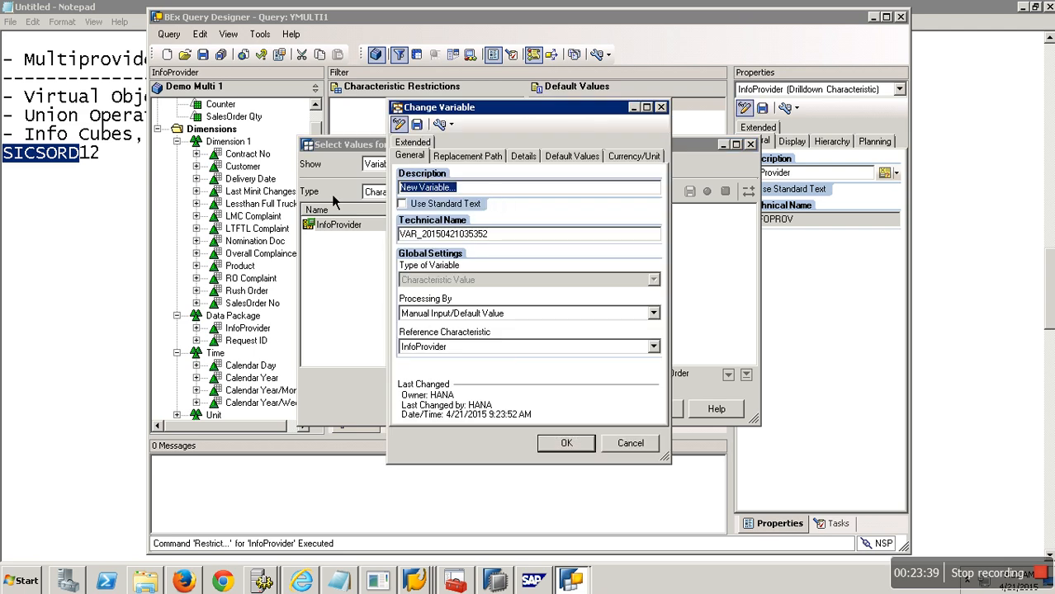
pyautogui.write('ZINF')
pyautogui.hotkey('shift', 'Home')
pyautogui.write('ZINF')
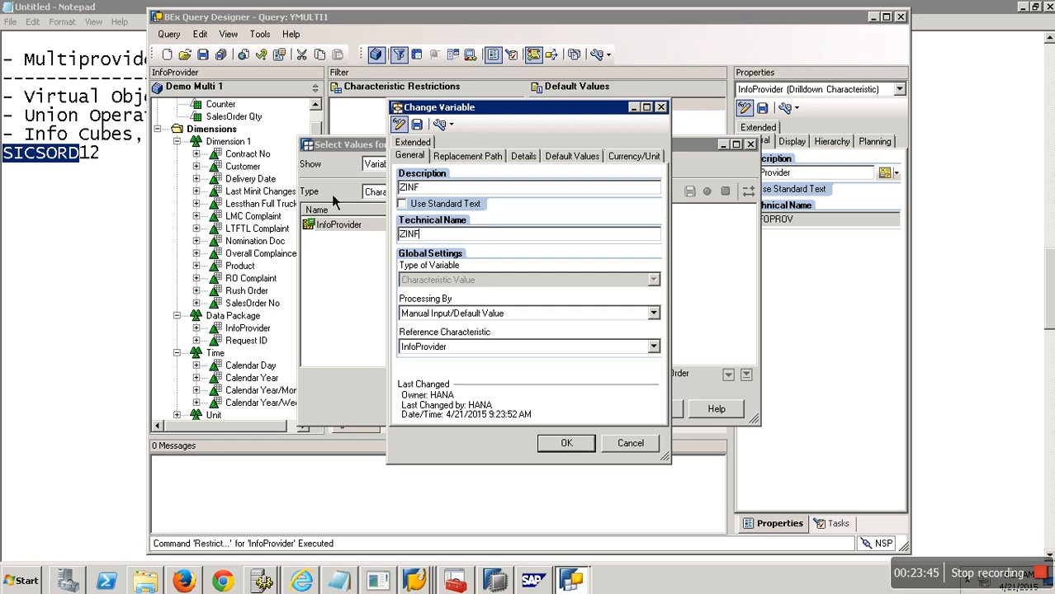
# Step: Set ZINF to Customer Exit processing, mandatory and not ready for input, then save the variable
pyautogui.click(490, 317)
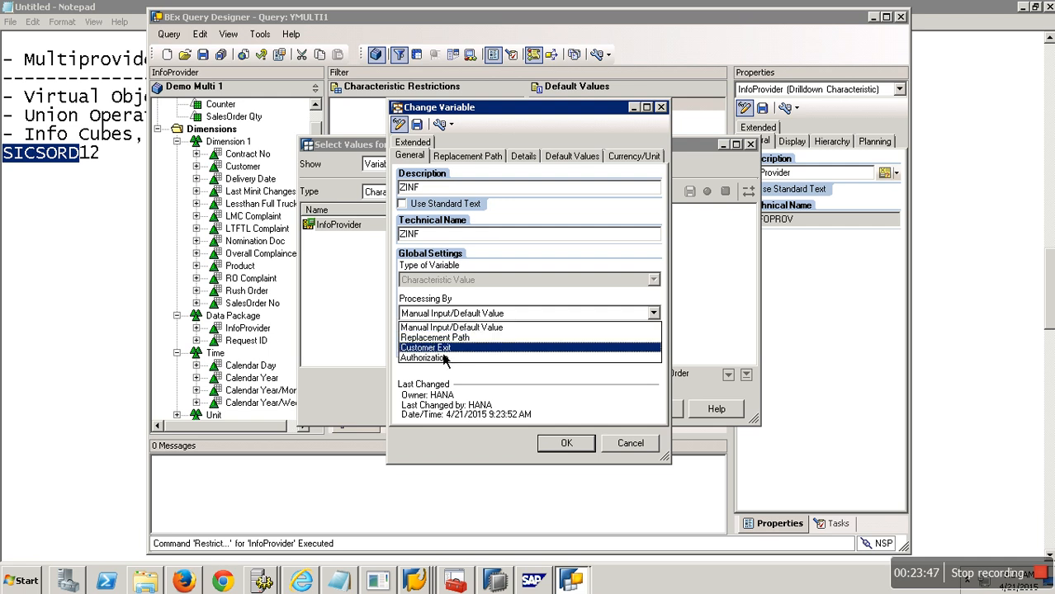
pyautogui.click(446, 357)
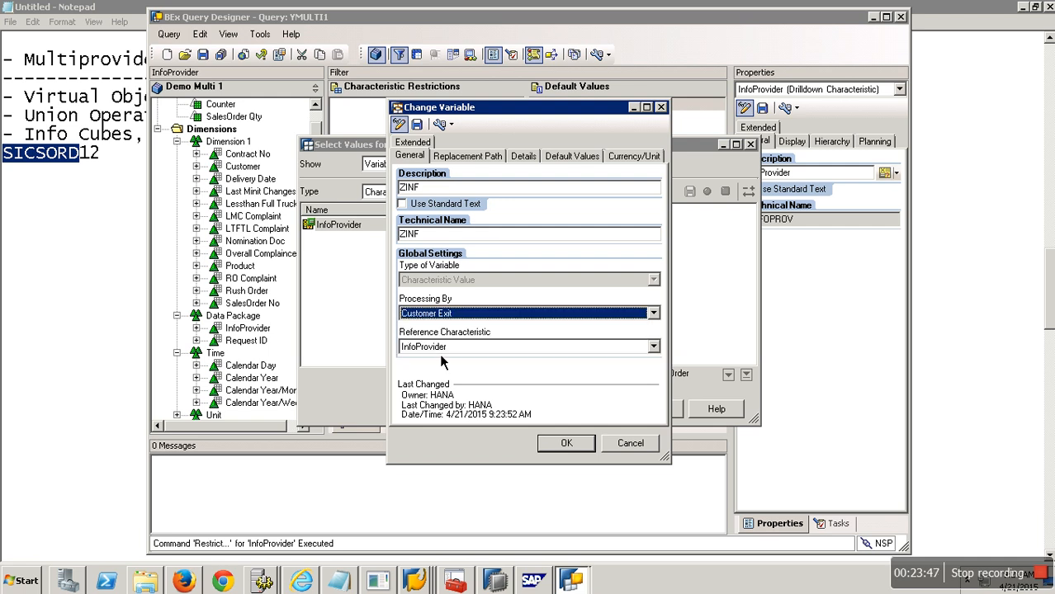
pyautogui.click(533, 157)
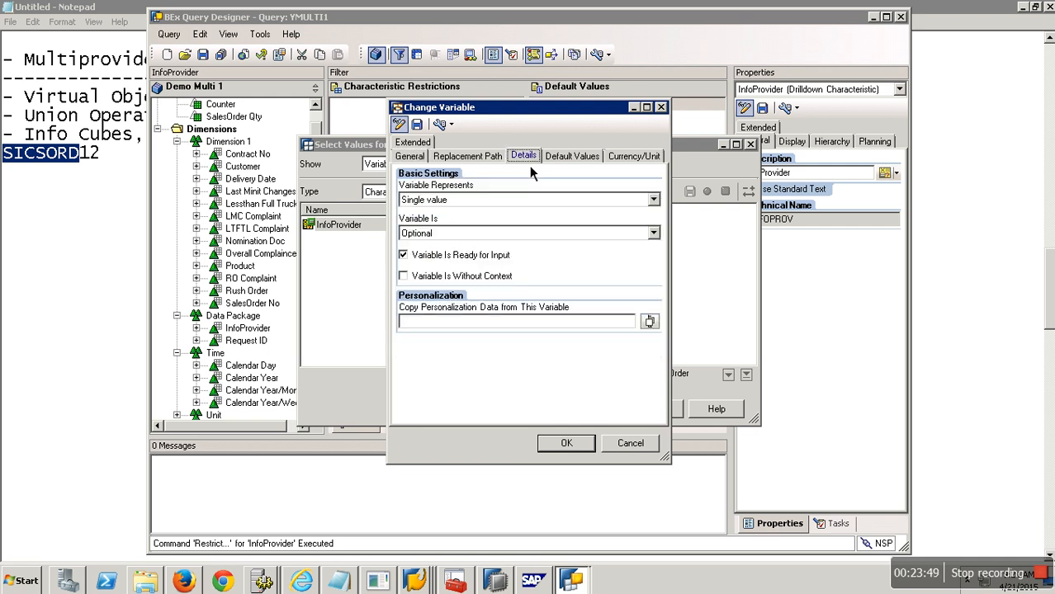
pyautogui.click(454, 234)
pyautogui.click(441, 260)
pyautogui.click(433, 258)
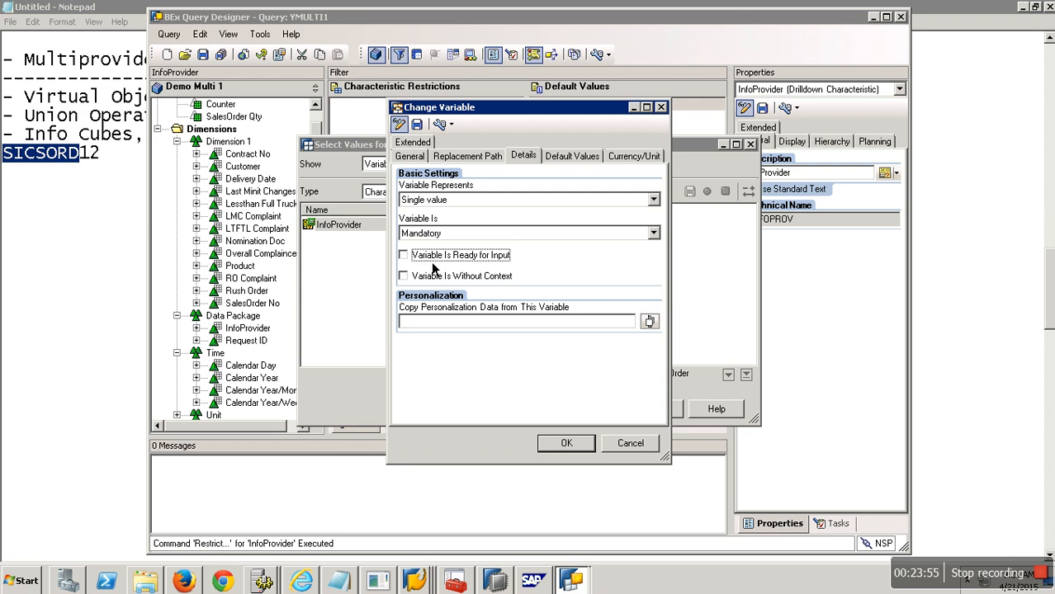
pyautogui.click(417, 124)
pyautogui.click(538, 322)
pyautogui.click(567, 443)
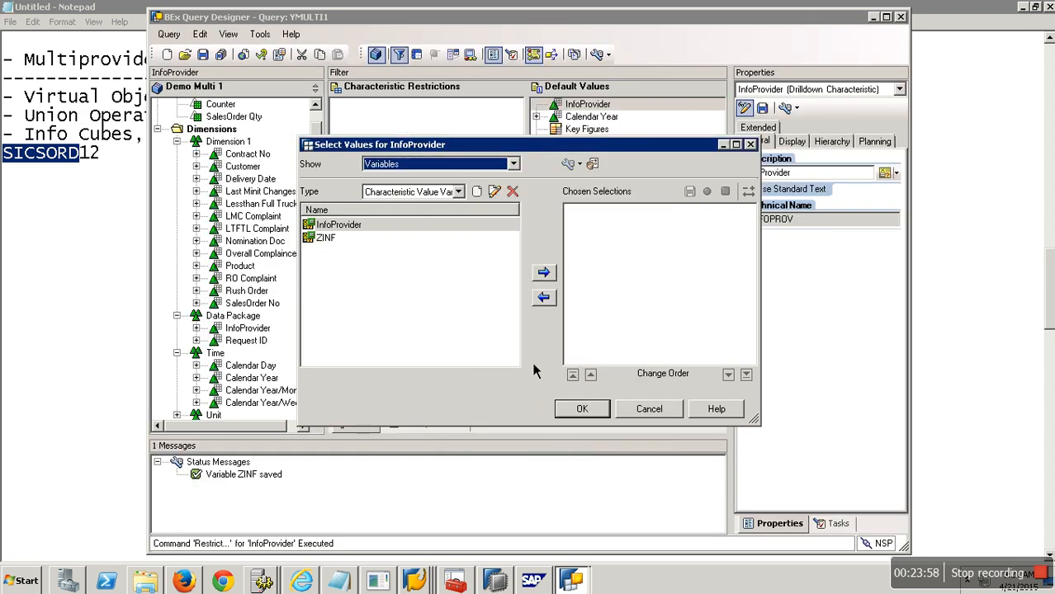
# Step: Choose the ZINF variable as InfoProvider's restriction and confirm
pyautogui.click(405, 240)
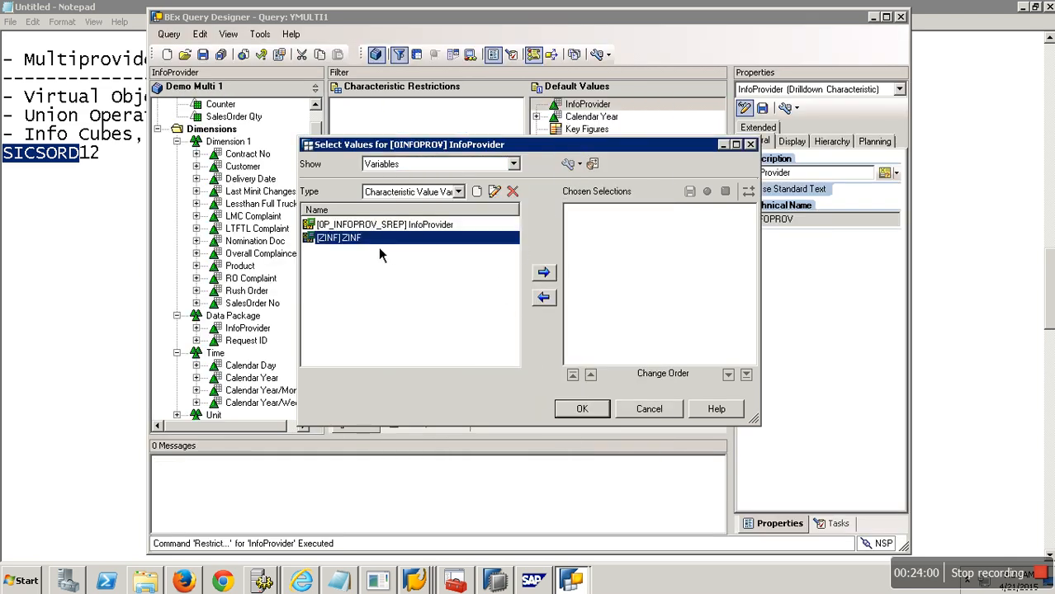
pyautogui.click(543, 272)
pyautogui.click(581, 409)
# Step: Save the query and return to the SAP GUI query window
pyautogui.click(208, 57)
pyautogui.moveTo(417, 578)
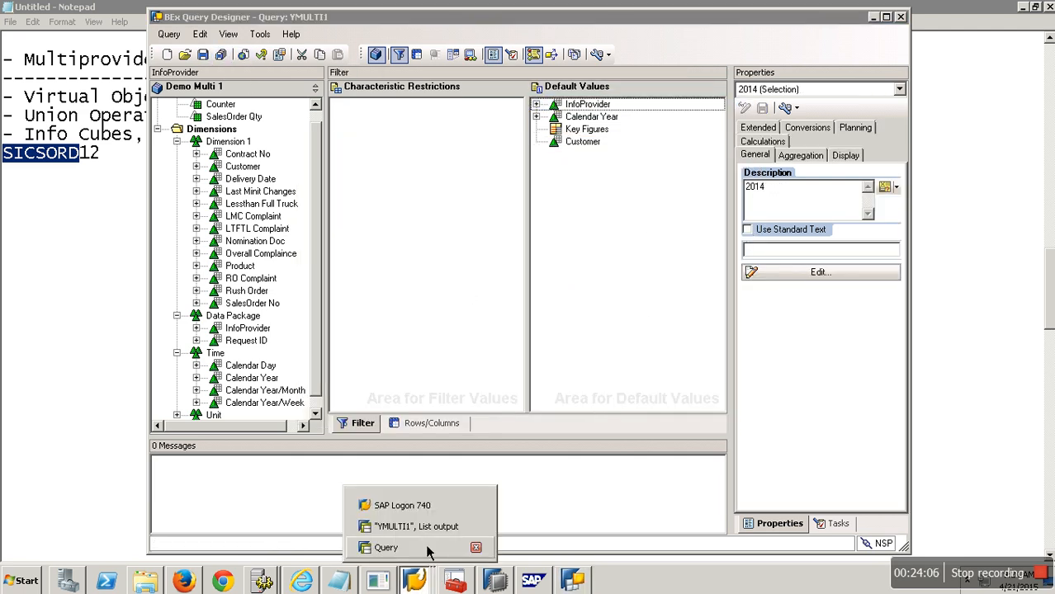
pyautogui.click(429, 550)
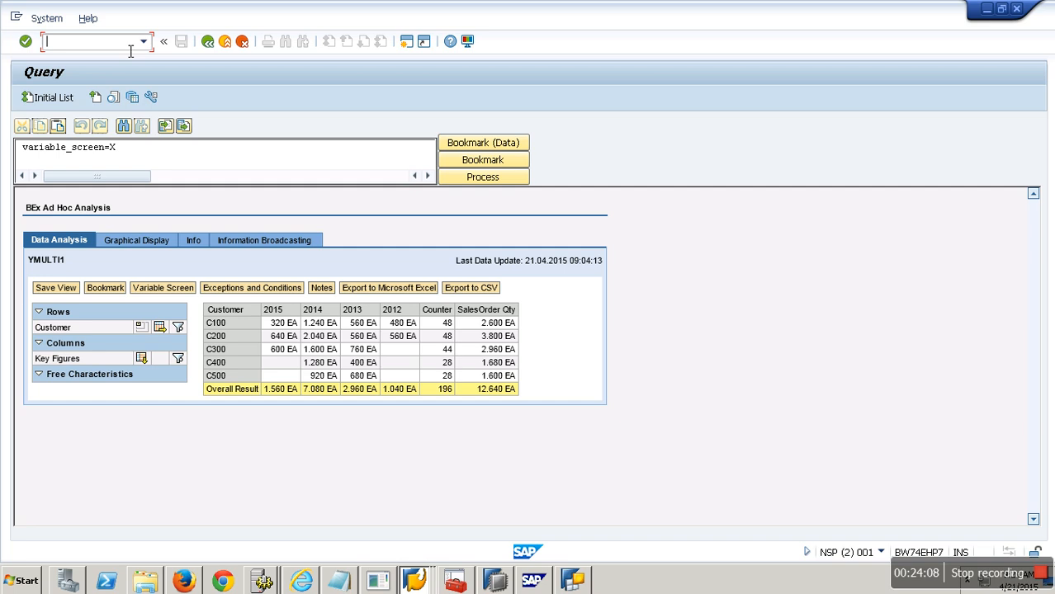
# Step: Open transaction CMOD and create enhancement project ASDFD
pyautogui.write('/NCMOD')
pyautogui.press('Return')
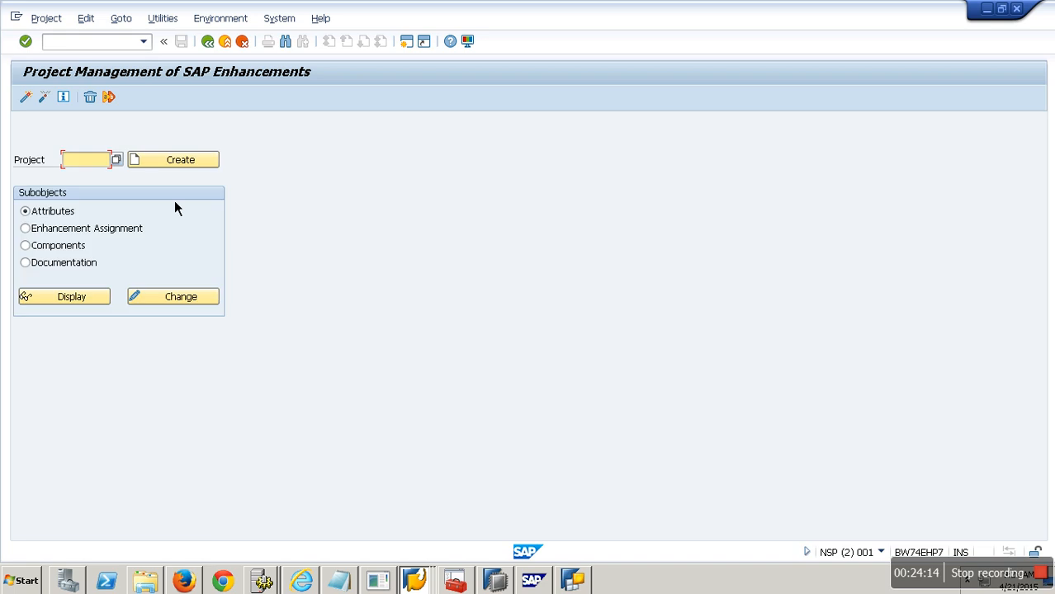
pyautogui.write('ASDFD')
pyautogui.click(183, 163)
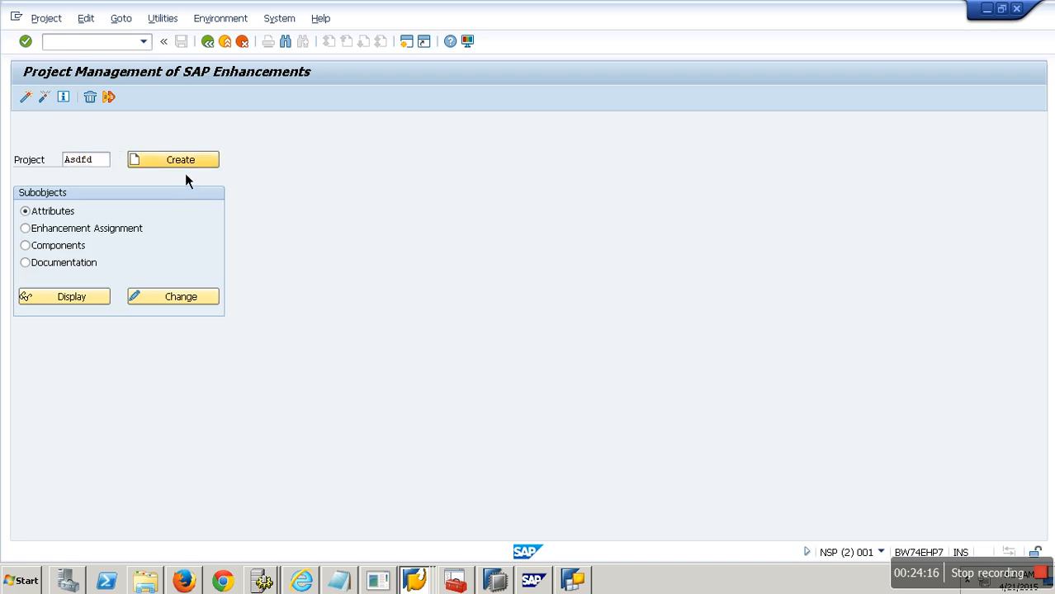
# Step: Enter ewhg as the project's short text and save it as a local object
pyautogui.write('ewhg')
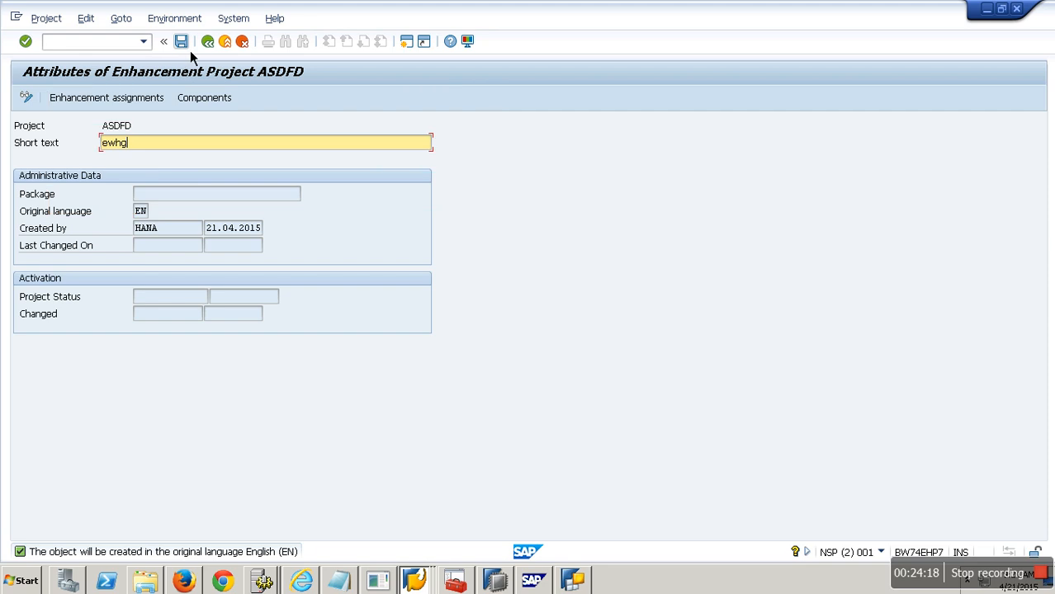
pyautogui.click(180, 41)
pyautogui.click(281, 366)
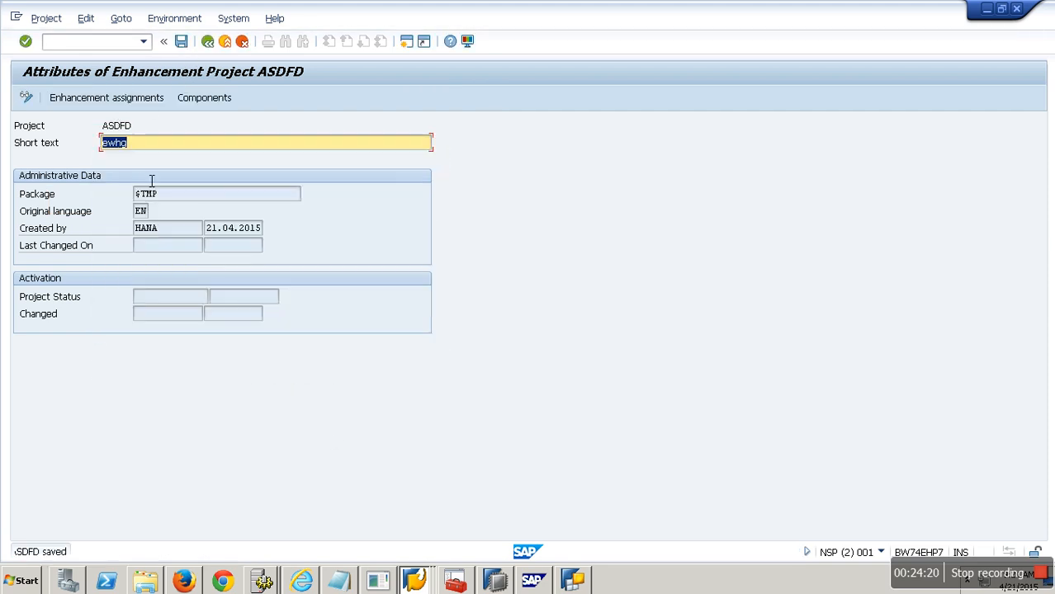
# Step: Assign enhancement RSR00001 to the project and save the assignment
pyautogui.click(111, 100)
pyautogui.write('rsr')
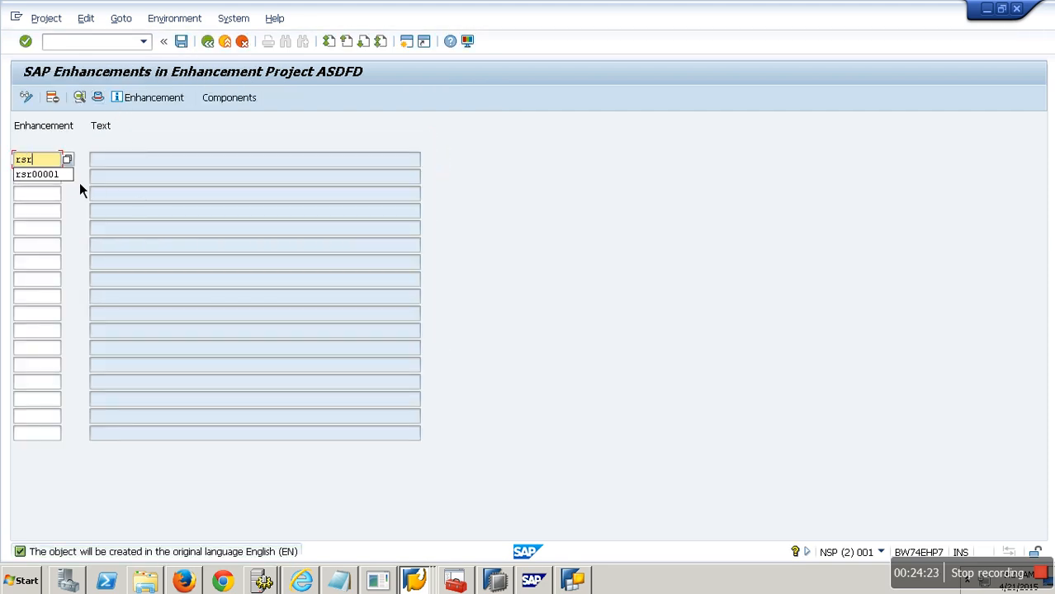
pyautogui.press('Down')
pyautogui.press('Return')
pyautogui.press('Return')
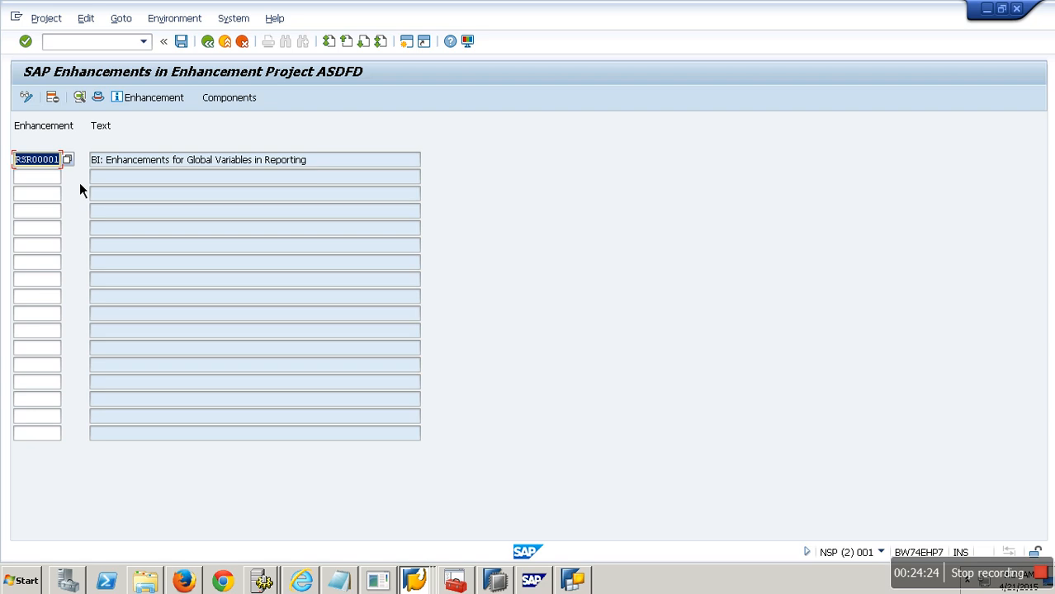
pyautogui.click(182, 42)
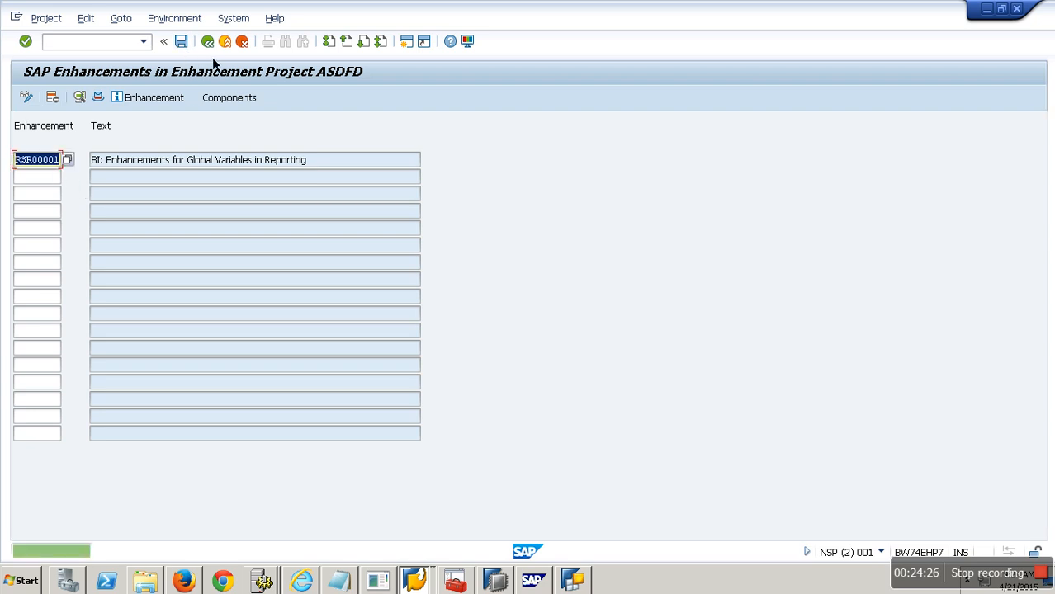
# Step: Return to the project overview and activate project ASDFD
pyautogui.click(210, 46)
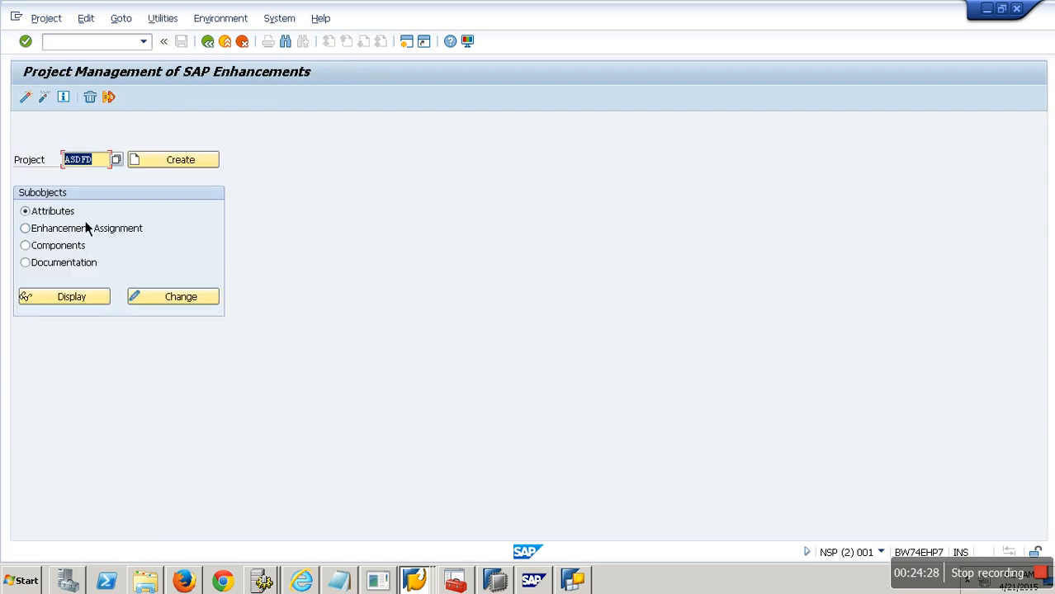
pyautogui.click(80, 230)
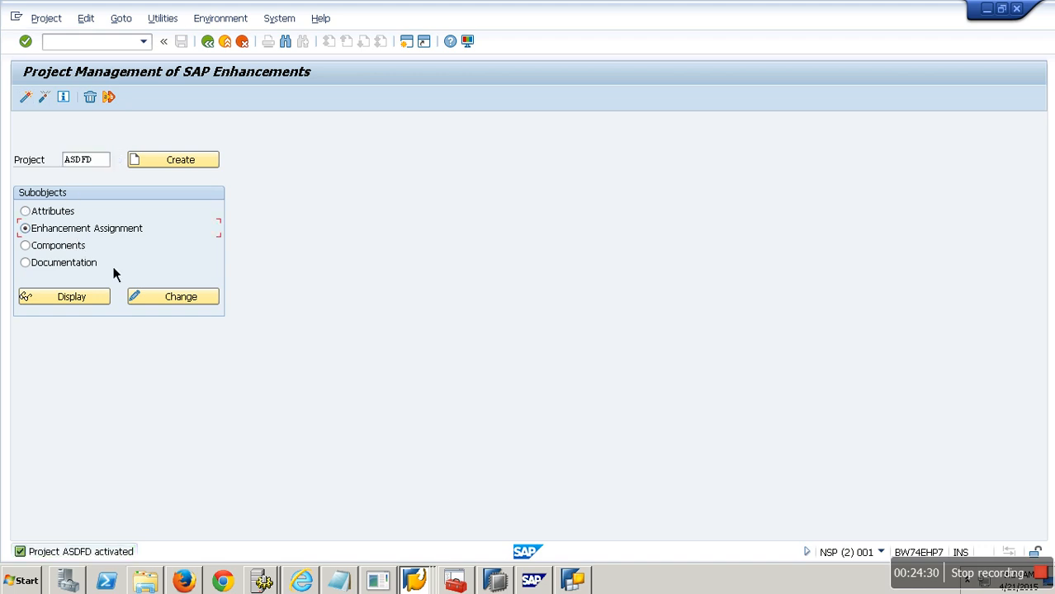
# Step: Open the project's components in change mode and go into function exit EXIT_SAPLRRS0_001's source code
pyautogui.click(64, 247)
pyautogui.click(25, 97)
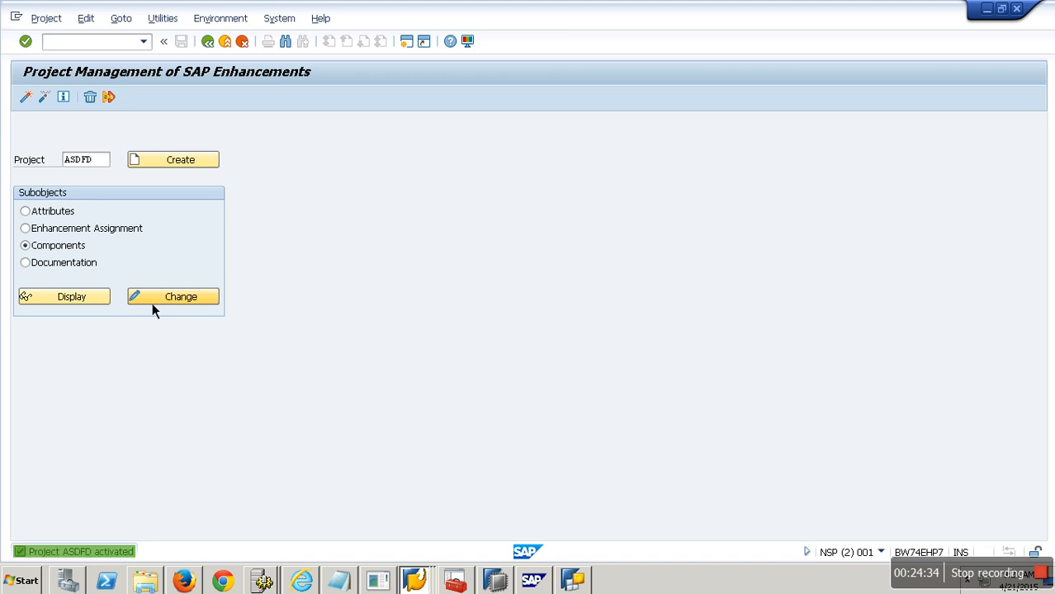
pyautogui.click(152, 300)
pyautogui.doubleClick(245, 195)
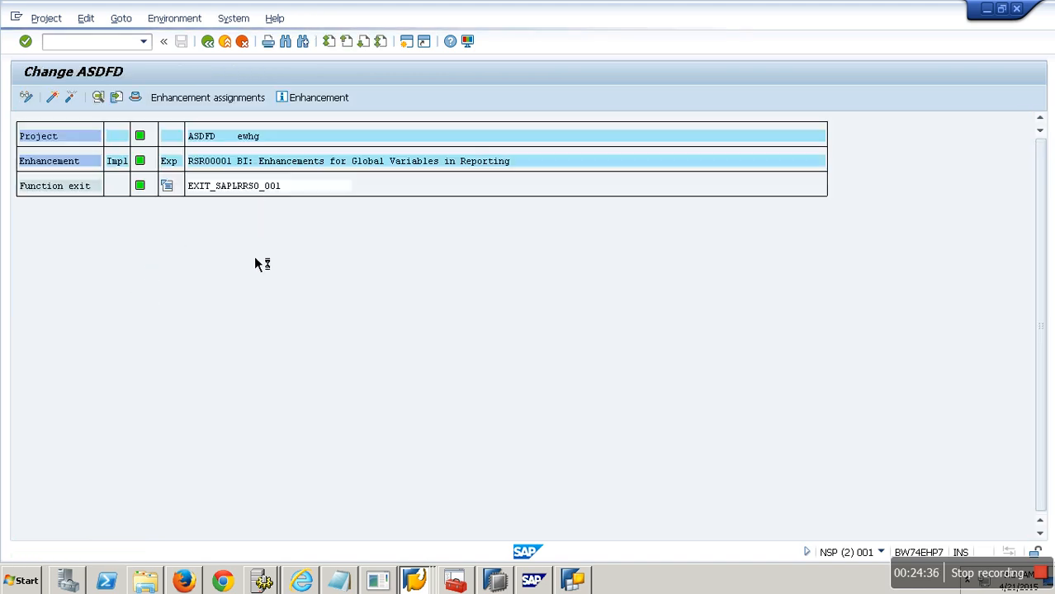
pyautogui.click(276, 373)
pyautogui.scroll(-5, 141, 373)
# Step: Create the include ZXRSRU01 from the function exit and save it as a local object
pyautogui.doubleClick(152, 309)
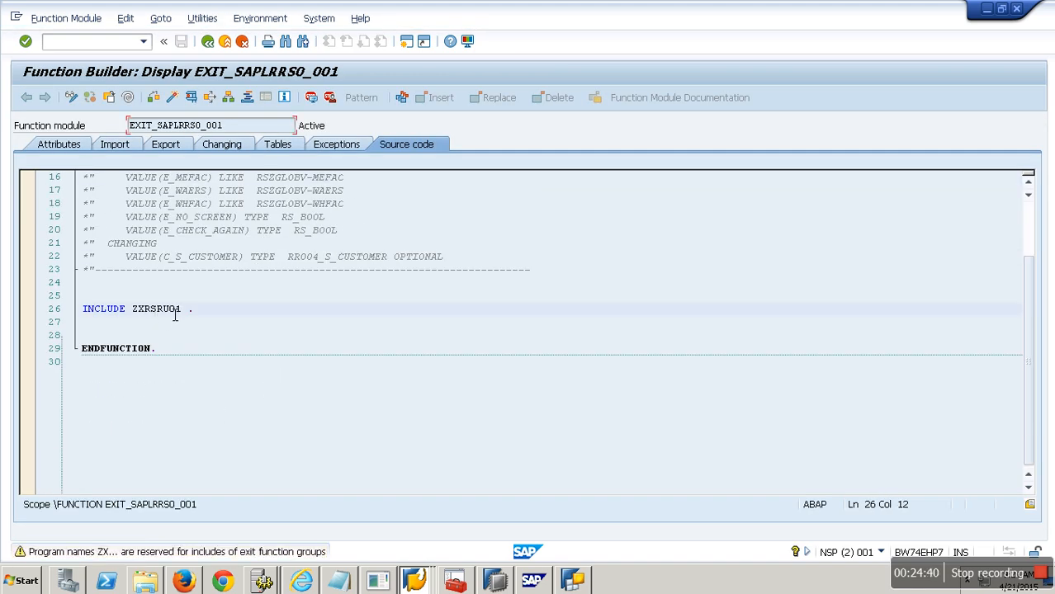
pyautogui.click(203, 307)
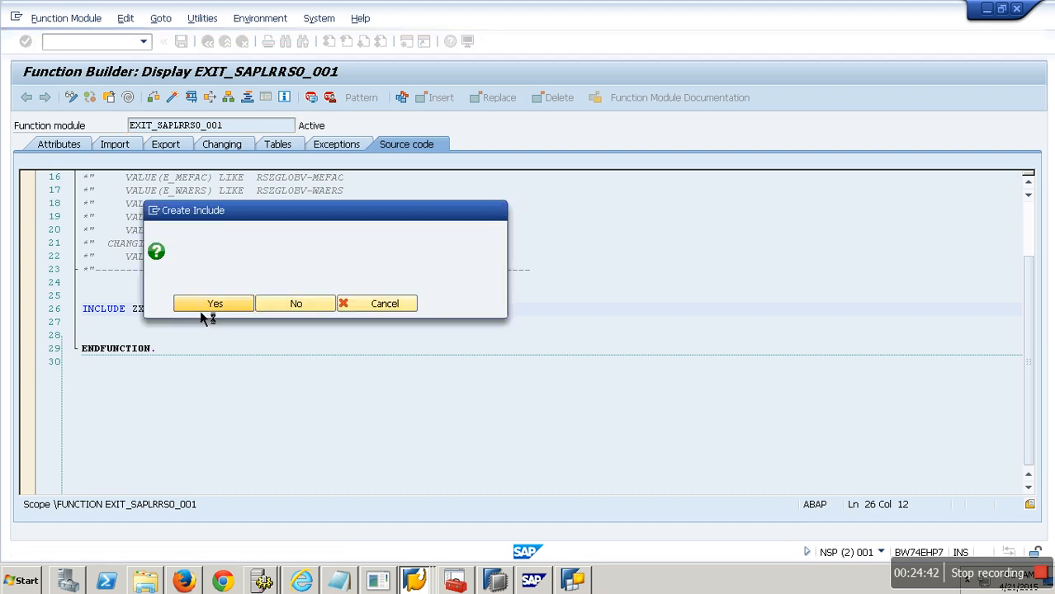
pyautogui.click(282, 368)
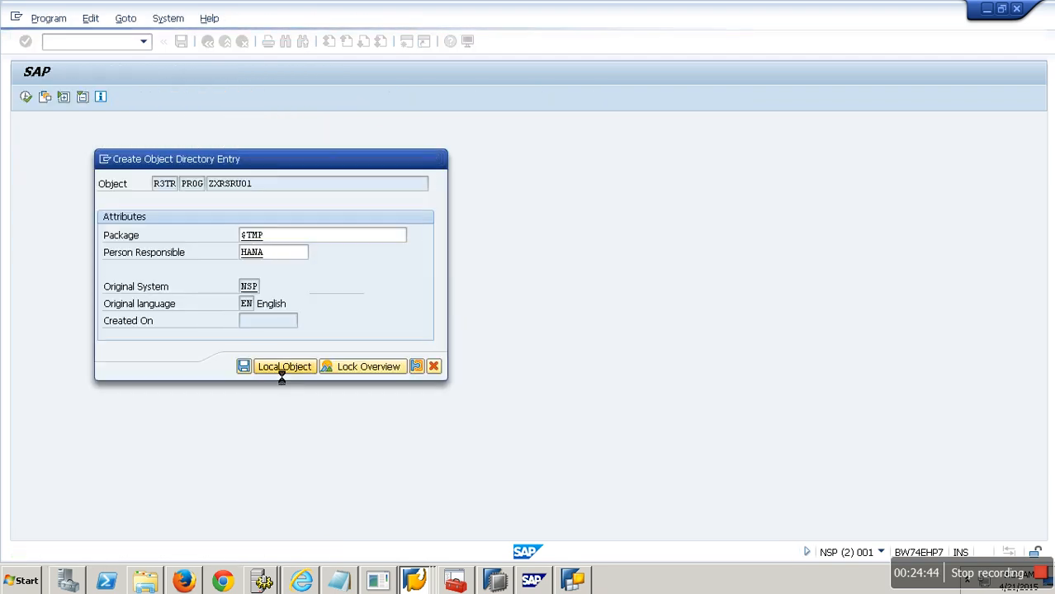
pyautogui.press('Return')
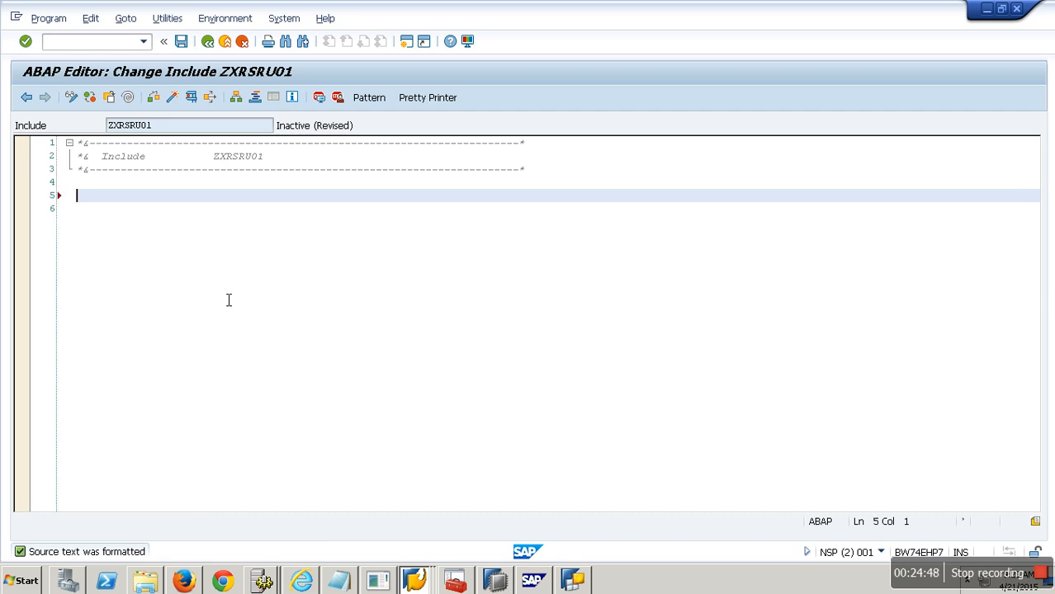
# Step: Start the include code with the statement CASE I_VNAM. followed by blank lines
pyautogui.press('Return')
pyautogui.press('capslock')
pyautogui.write('CASE I_VNAM')
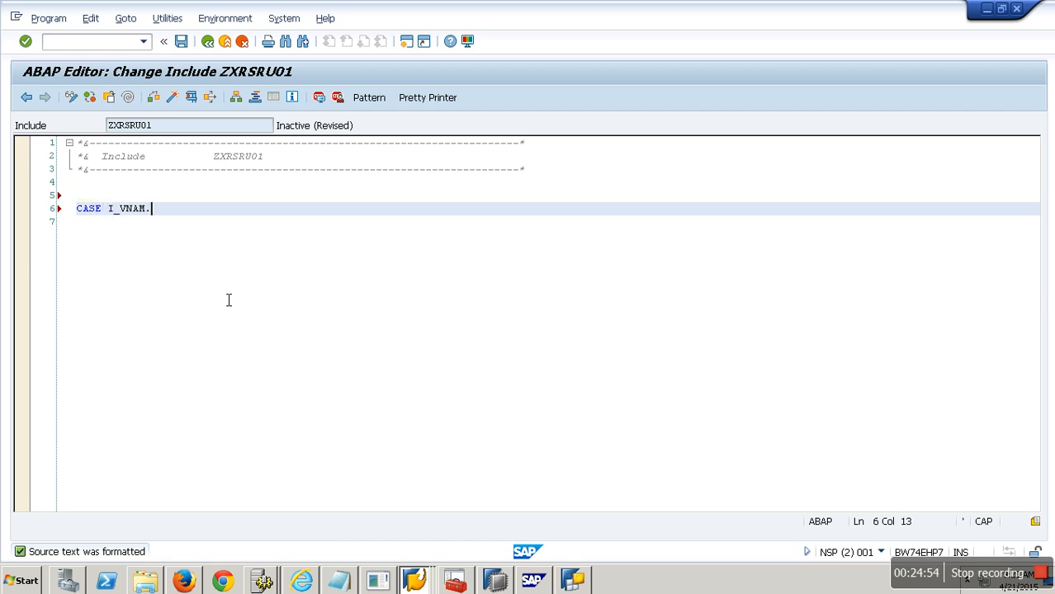
pyautogui.write('.')
pyautogui.press('Return')
pyautogui.press('Return')
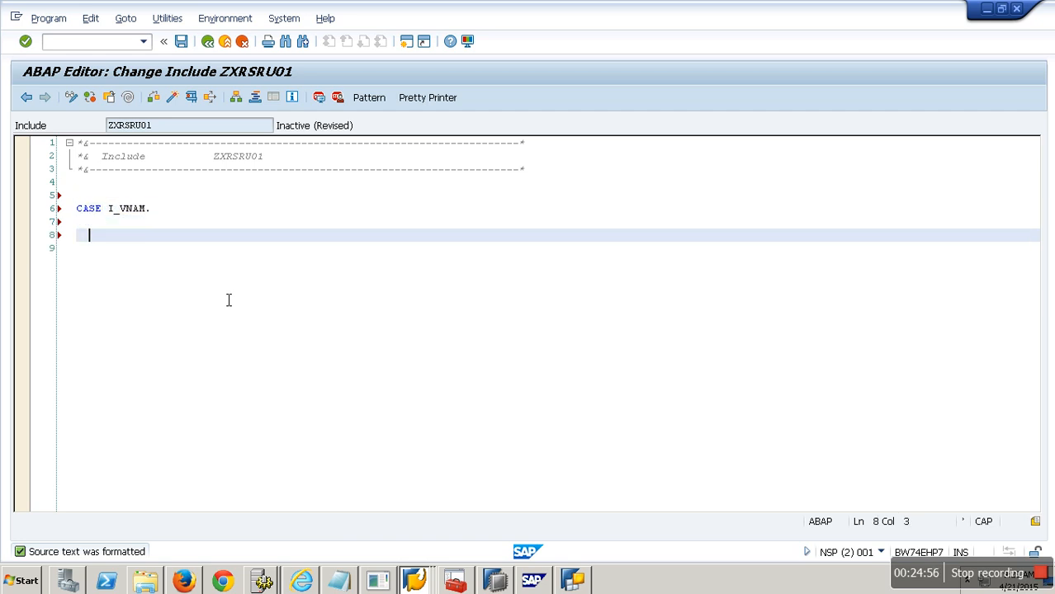
# Step: Add an IF I_STEP = 2. block closed by ENDIF. inside the CASE
pyautogui.write('IF I_STEP = 2.')
pyautogui.press('Return')
pyautogui.press('Return')
pyautogui.press('Return')
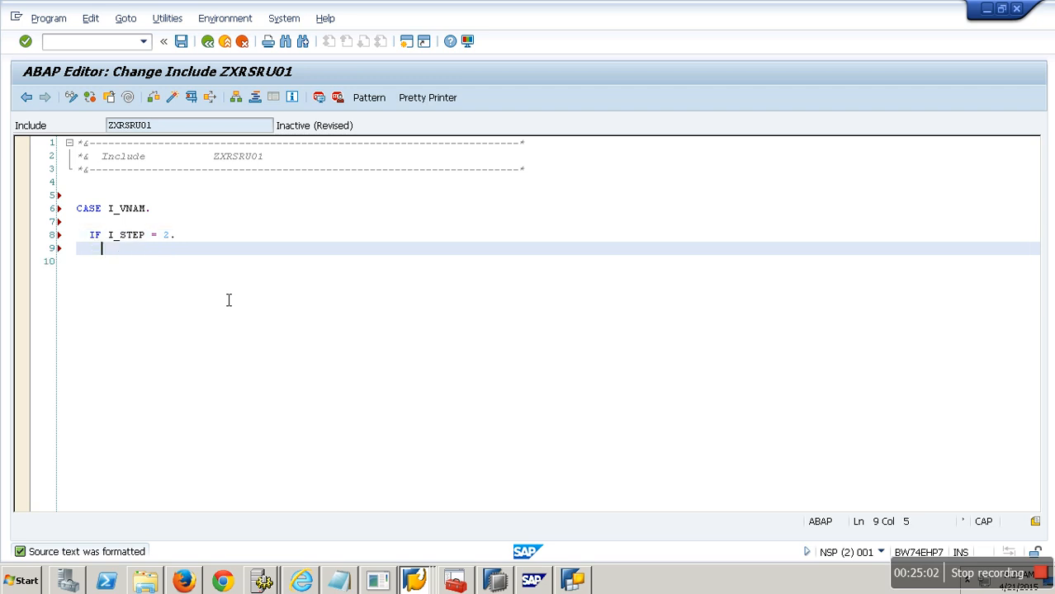
pyautogui.write('E')
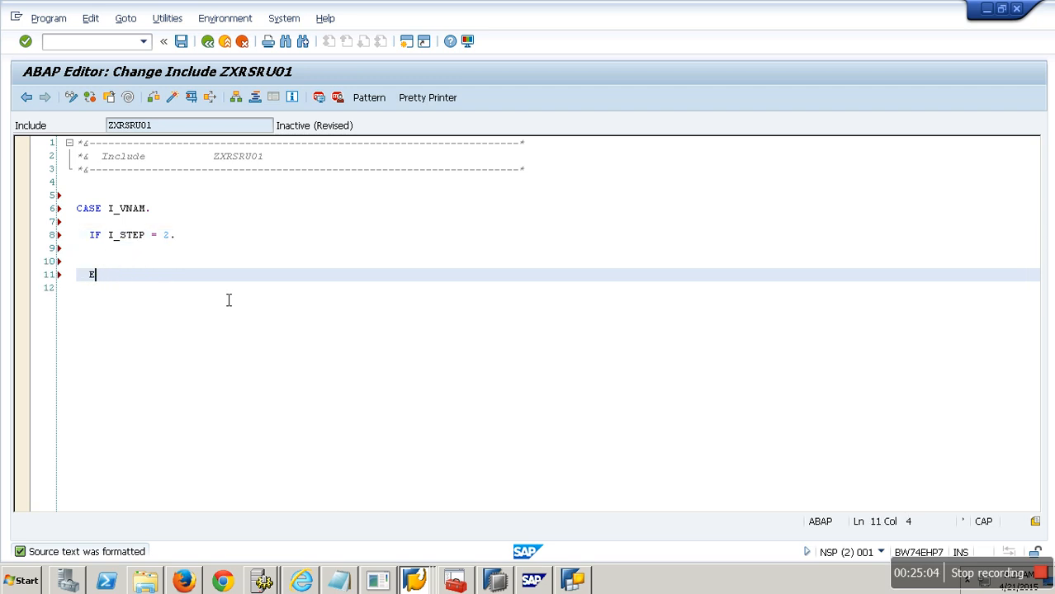
pyautogui.write('NDIF.')
pyautogui.press('Return')
pyautogui.press('Return')
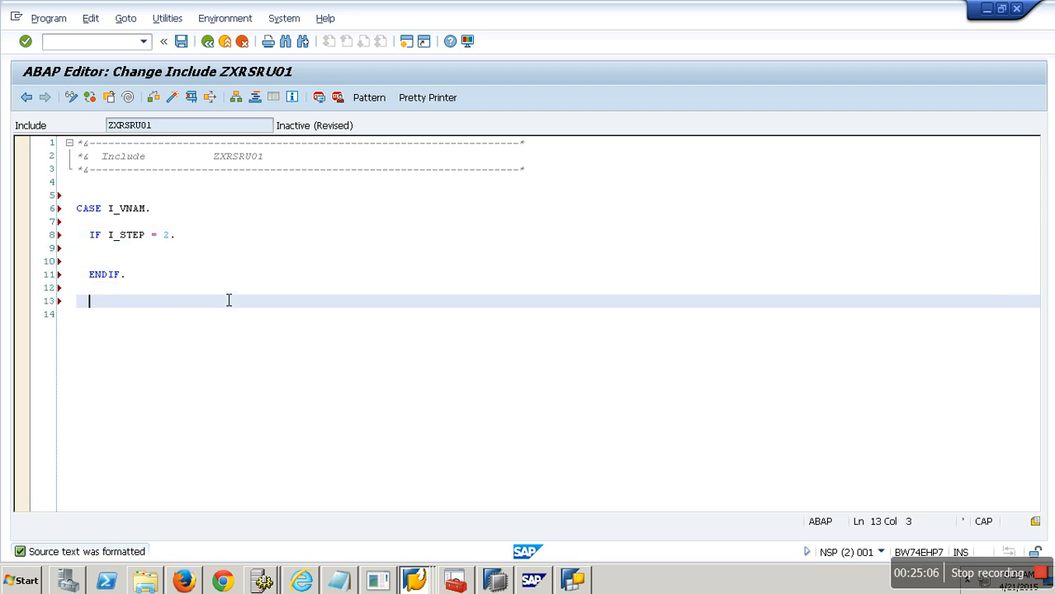
# Step: Close the CASE block with ENDCASE
pyautogui.write('END CASE')
pyautogui.press('BackSpace')
pyautogui.press('BackSpace')
pyautogui.press('BackSpace')
pyautogui.press('BackSpace')
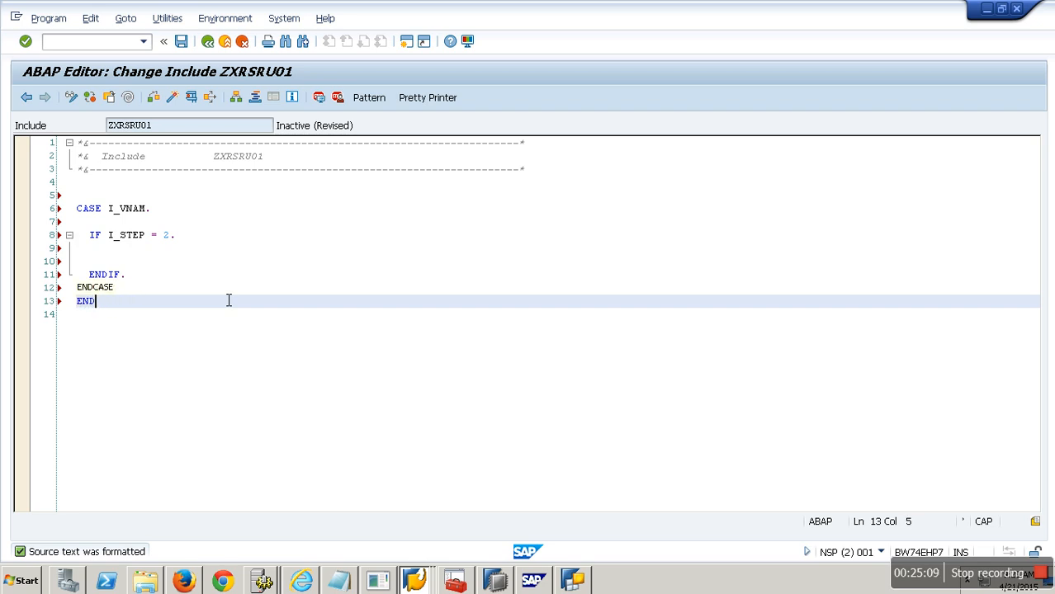
pyautogui.press('Tab')
pyautogui.write('.')
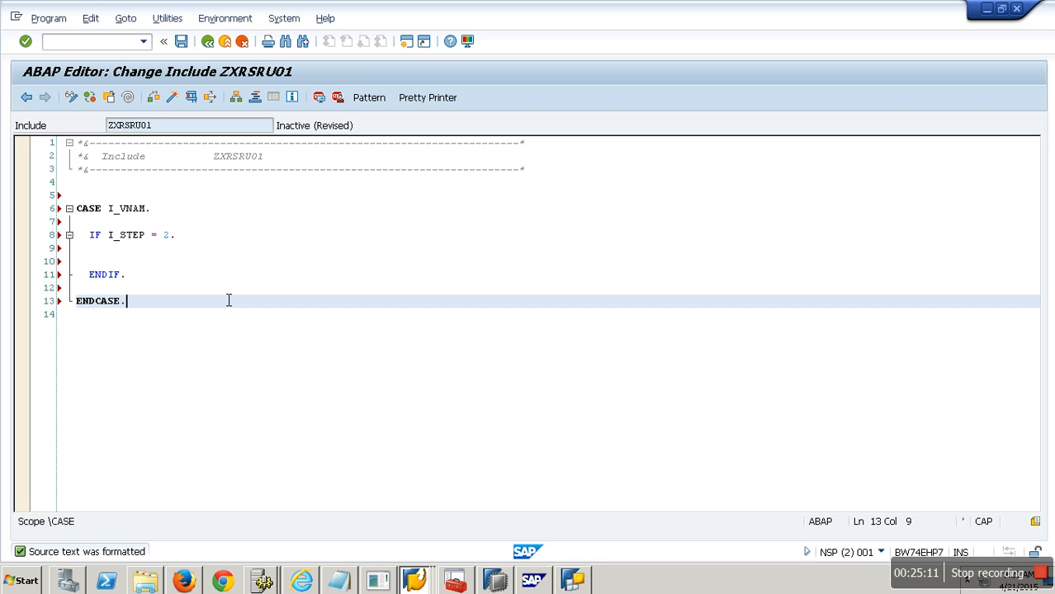
# Step: Insert a WHEN 'ZINF'. branch above the IF statement
pyautogui.press('Up')
pyautogui.press('Up')
pyautogui.press('Up')
pyautogui.press('Up')
pyautogui.press('Up')
pyautogui.press('Up')
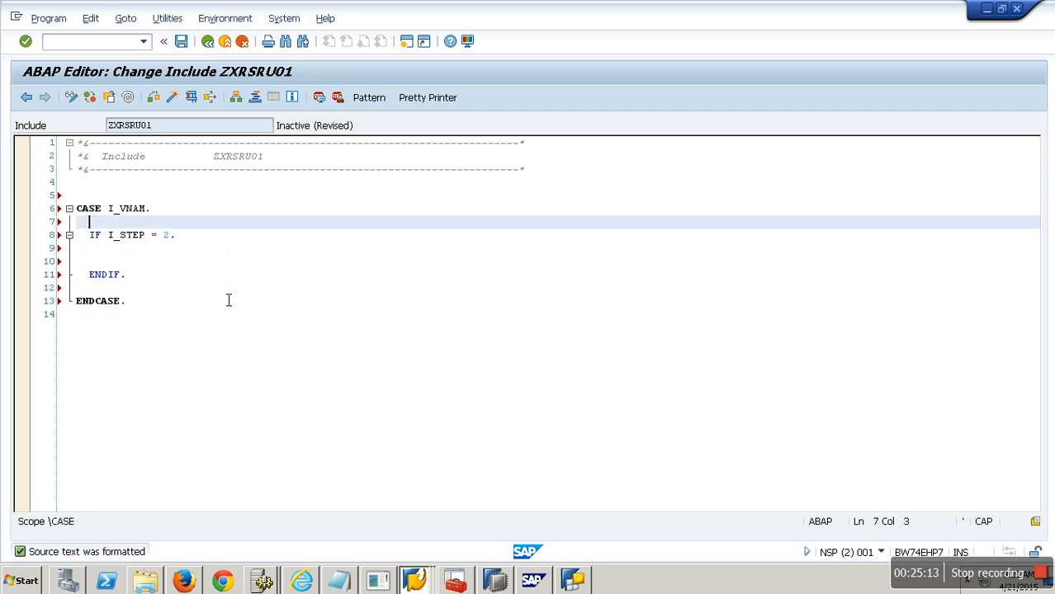
pyautogui.press('Return')
pyautogui.write('WHEN ')
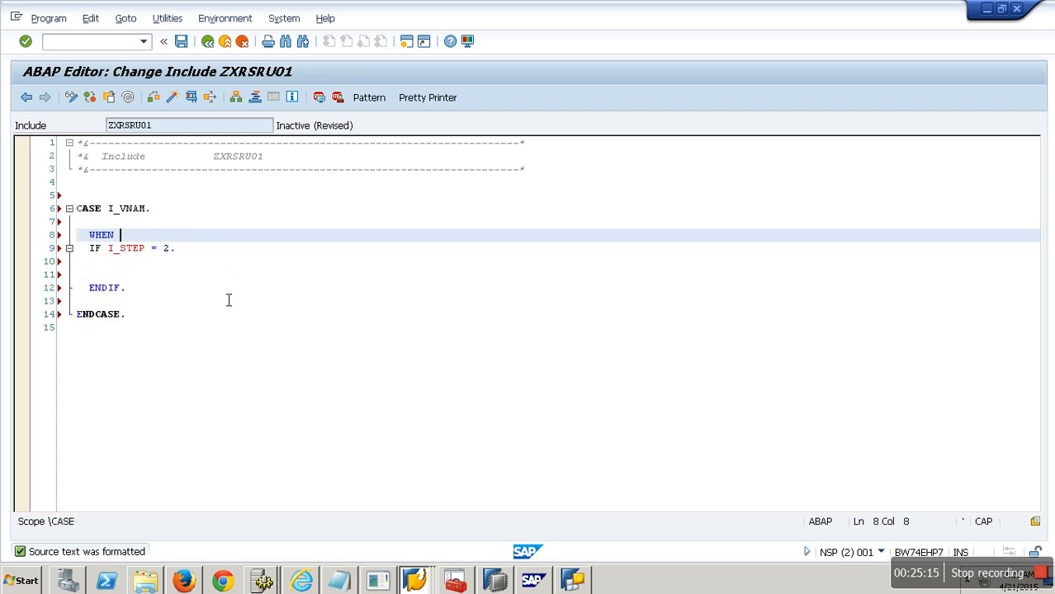
pyautogui.write("'ZINF'.")
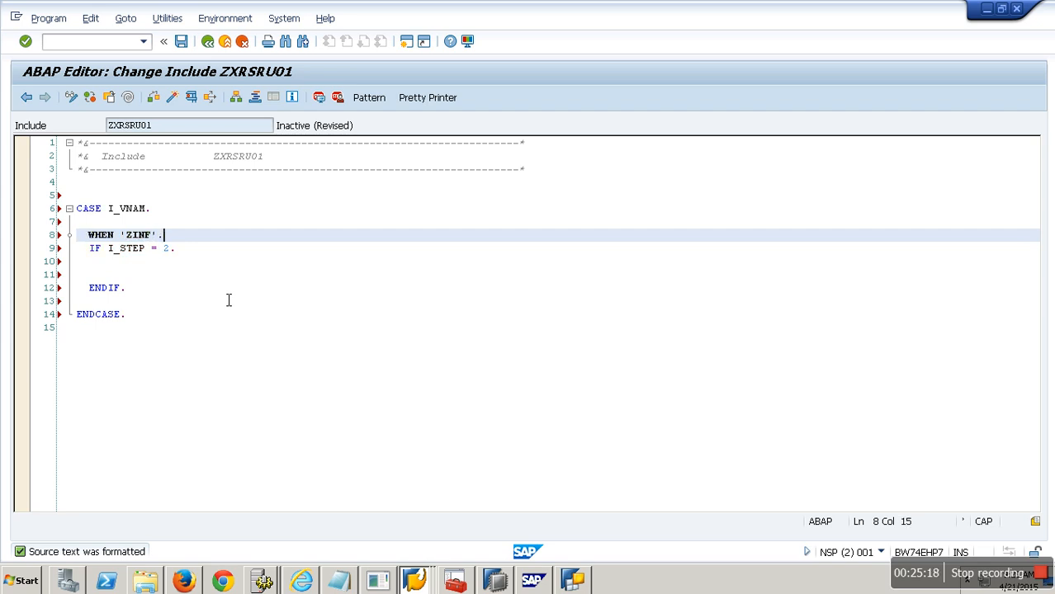
# Step: Begin a READ TABLE statement on a new line inside the IF block
pyautogui.press('Down')
pyautogui.press('Home')
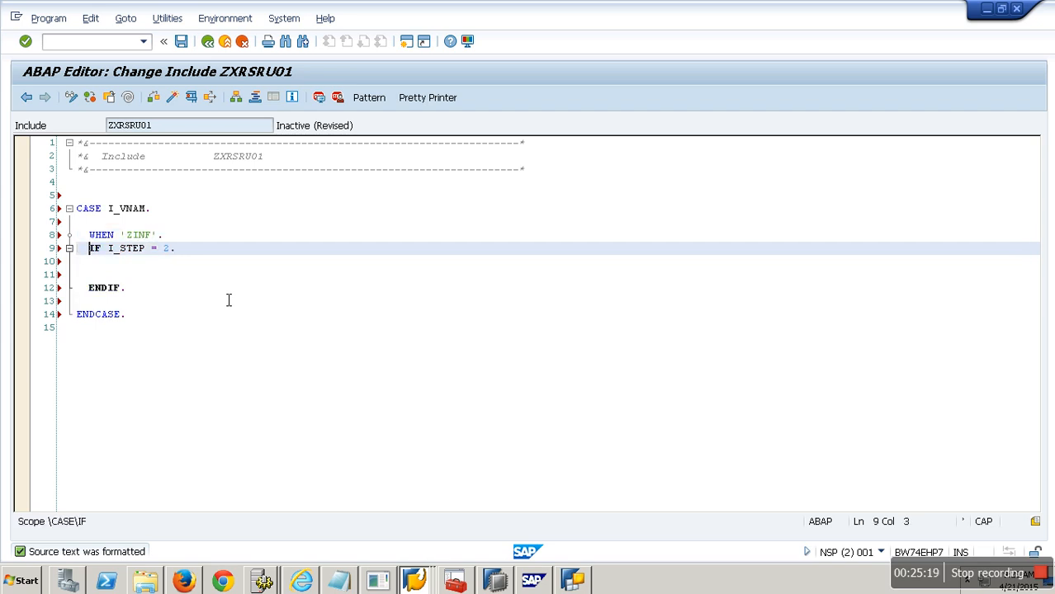
pyautogui.press('Return')
pyautogui.press('Return')
pyautogui.write('READ TEXTPOOL')
pyautogui.press('BackSpace')
pyautogui.press('BackSpace')
pyautogui.press('BackSpace')
pyautogui.press('BackSpace')
pyautogui.press('BackSpace')
pyautogui.press('BackSpace')
pyautogui.press('BackSpace')
pyautogui.press('BackSpace')
pyautogui.press('BackSpace')
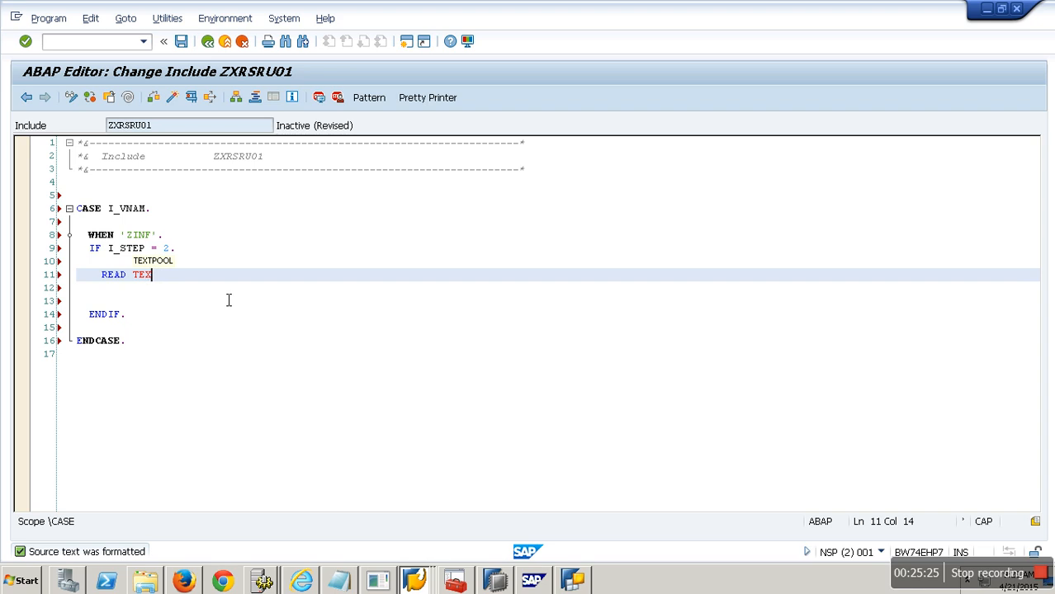
pyautogui.press('Tab')
pyautogui.press('BackSpace')
pyautogui.press('BackSpace')
pyautogui.press('BackSpace')
pyautogui.press('BackSpace')
pyautogui.press('BackSpace')
pyautogui.press('BackSpace')
pyautogui.press('BackSpace')
pyautogui.press('BackSpace')
pyautogui.press('BackSpace')
pyautogui.write('T')
pyautogui.press('BackSpace')
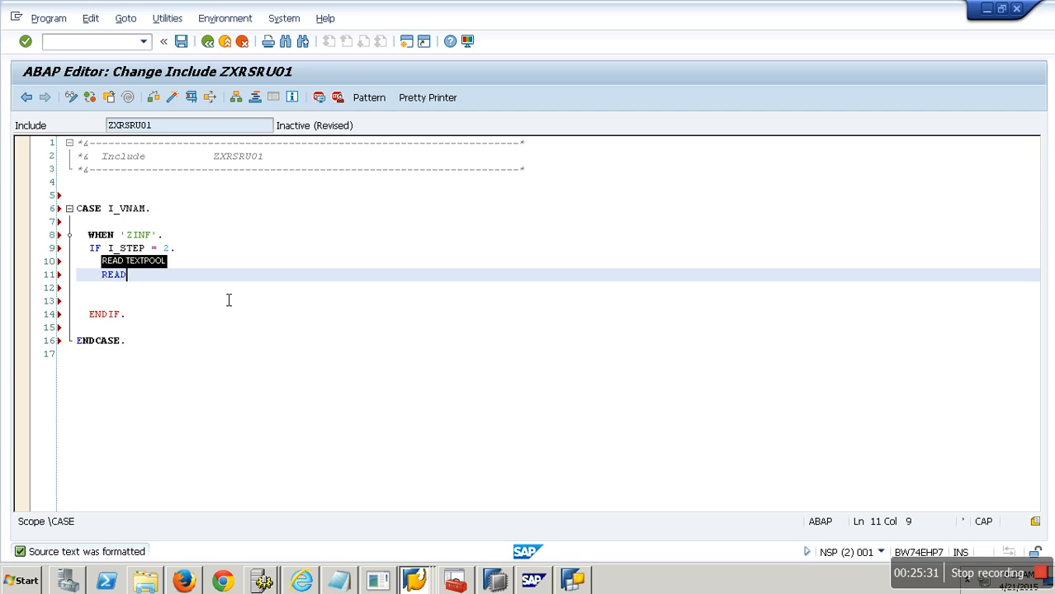
pyautogui.write('TABLE ')
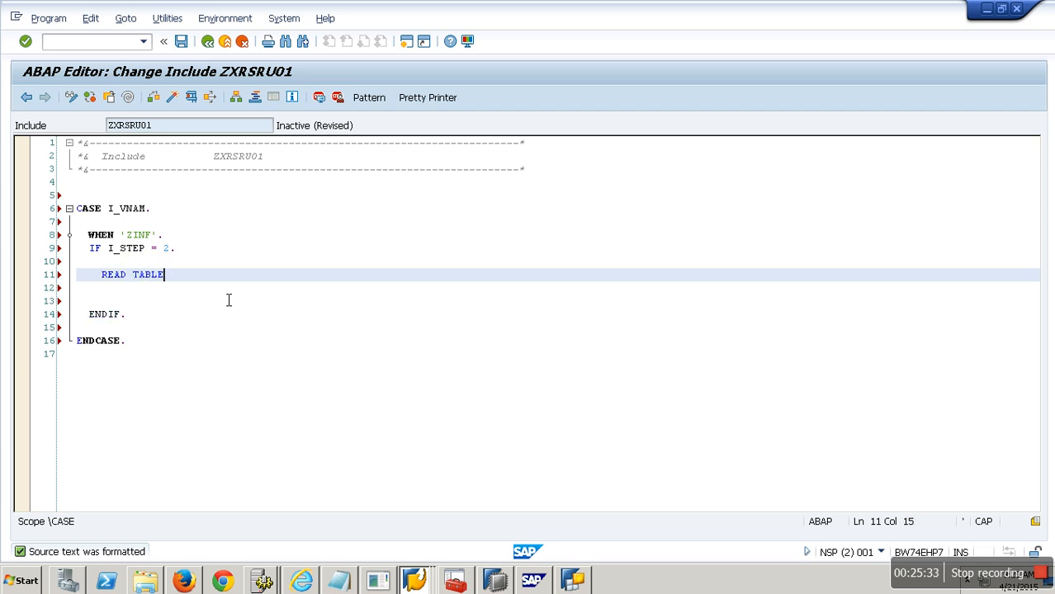
pyautogui.write('I_T_VAR_RANGE I9')
# Step: Complete the statement as READ TABLE I_T_VAR_RANGE INTO intern_range
pyautogui.press('BackSpace')
pyautogui.press('BackSpace')
pyautogui.press('BackSpace')
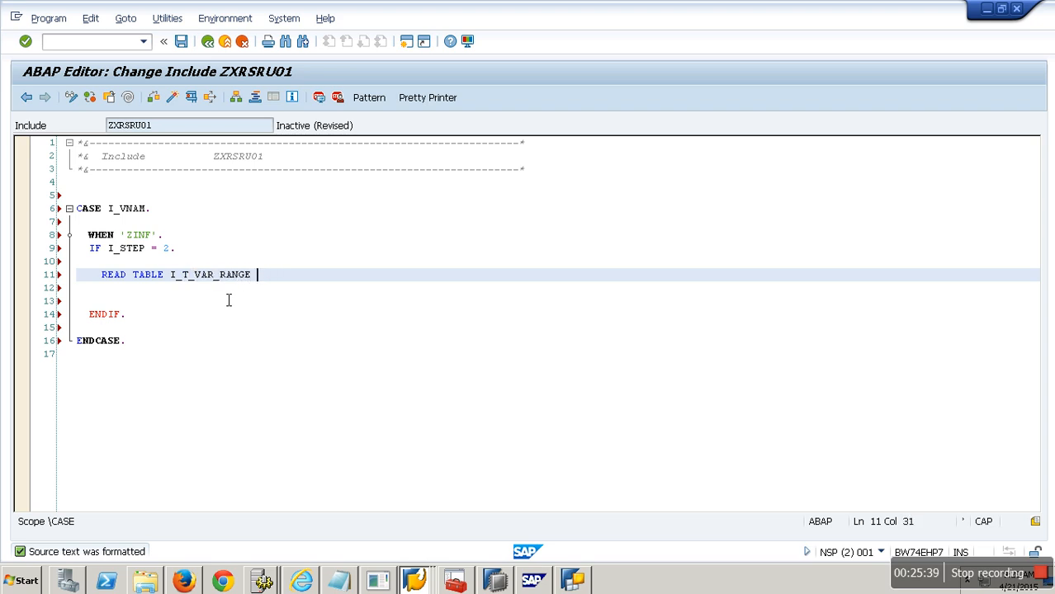
pyautogui.write('INTO intern_renage')
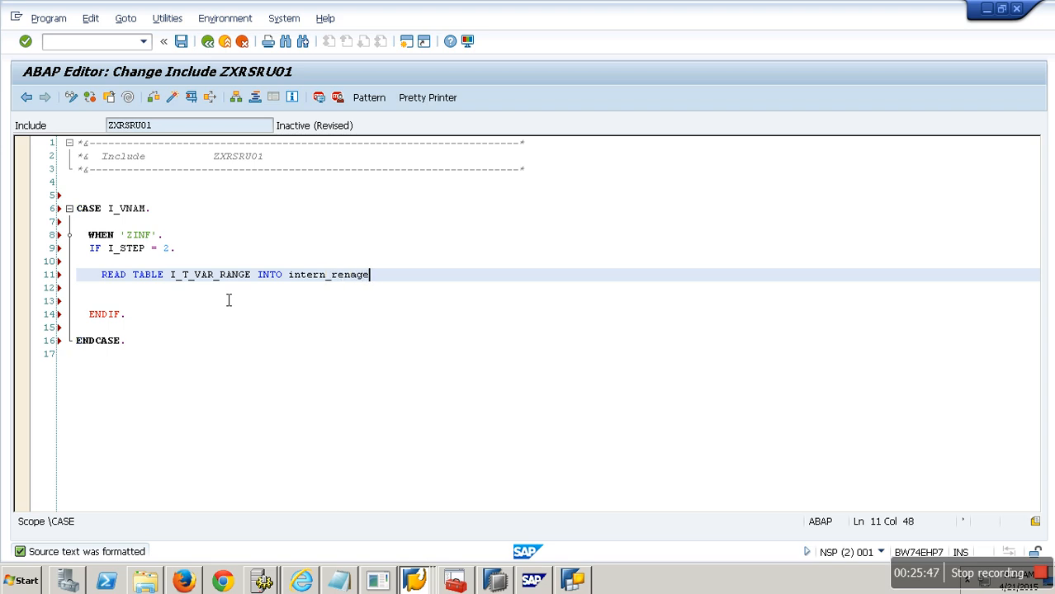
pyautogui.press('BackSpace')
pyautogui.press('BackSpace')
pyautogui.press('BackSpace')
pyautogui.press('BackSpace')
pyautogui.press('BackSpace')
pyautogui.write('ange')
# Step: Save the include and return to the function module
pyautogui.click(183, 43)
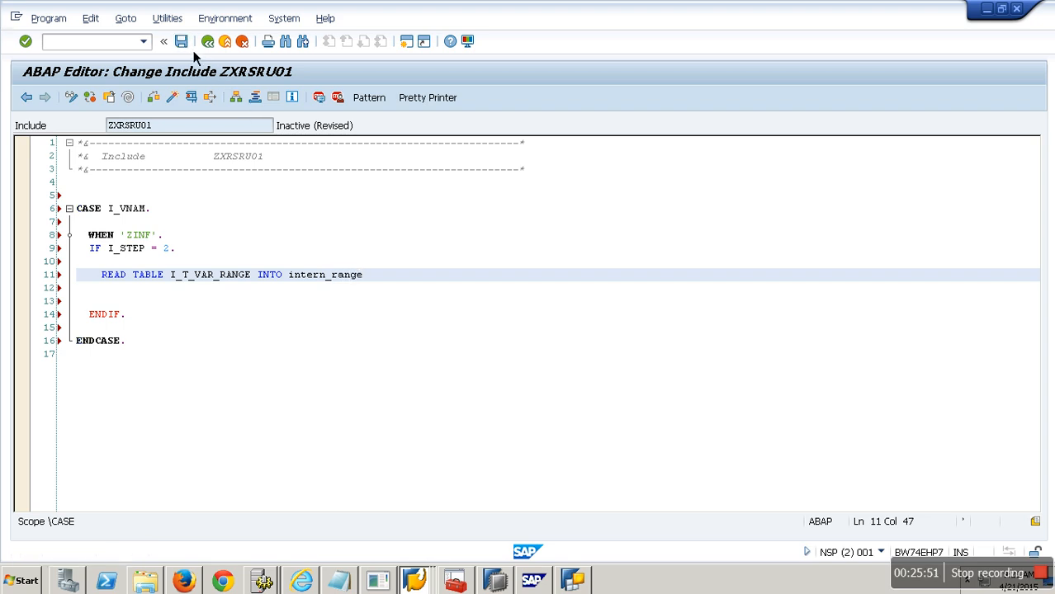
pyautogui.click(208, 43)
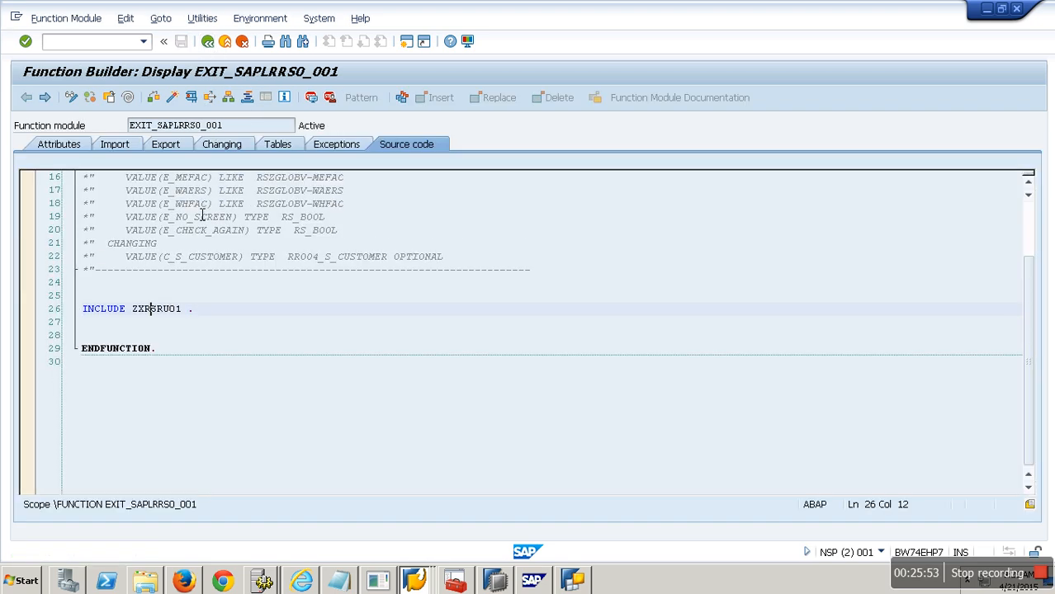
# Step: Look up the I_T_VAR_RANGE parameter type in type group RRS0 and copy the structure name rrs0_s_var_range_c
pyautogui.click(283, 149)
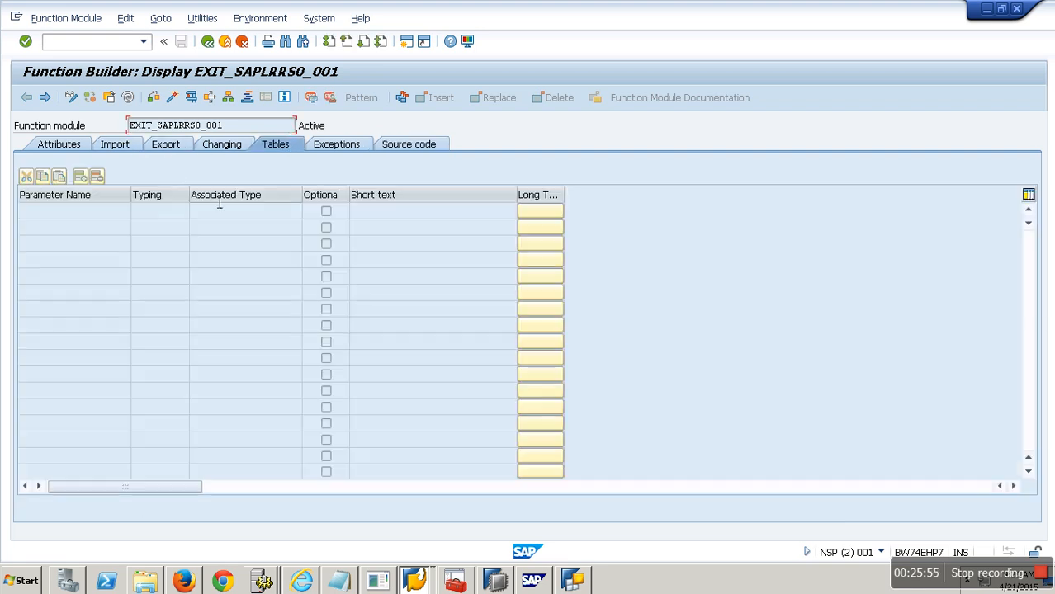
pyautogui.click(123, 147)
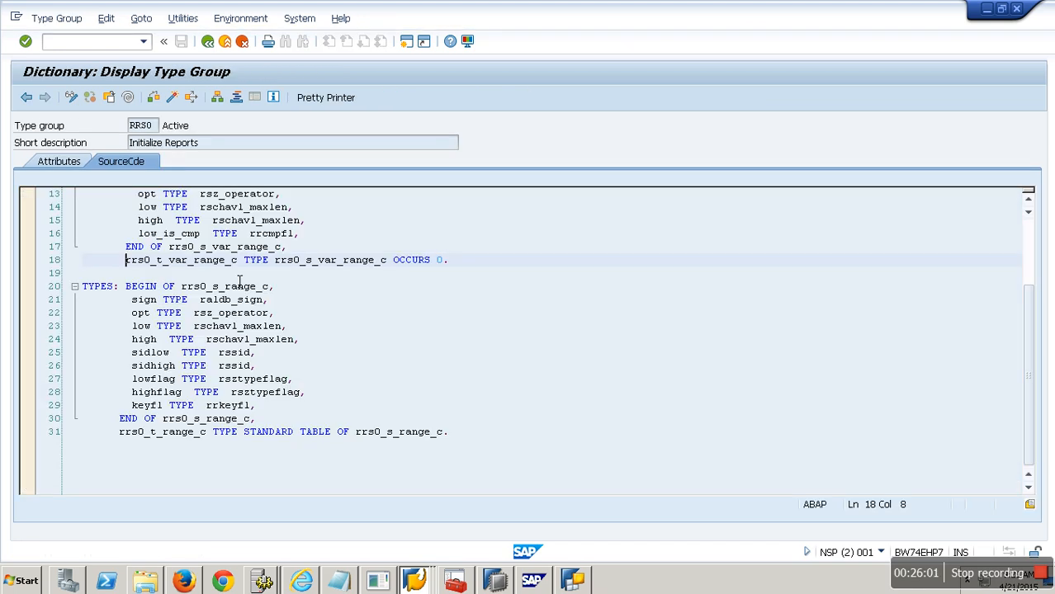
pyautogui.doubleClick(333, 263)
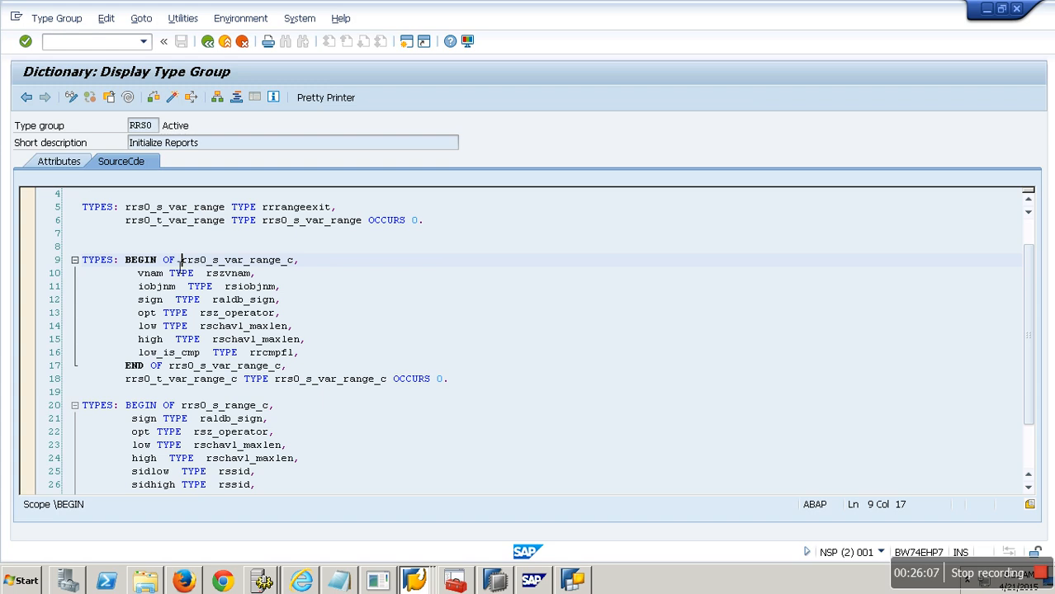
pyautogui.moveTo(180, 261); pyautogui.dragTo(297, 262)
pyautogui.hotkey('ctrl', 'c')
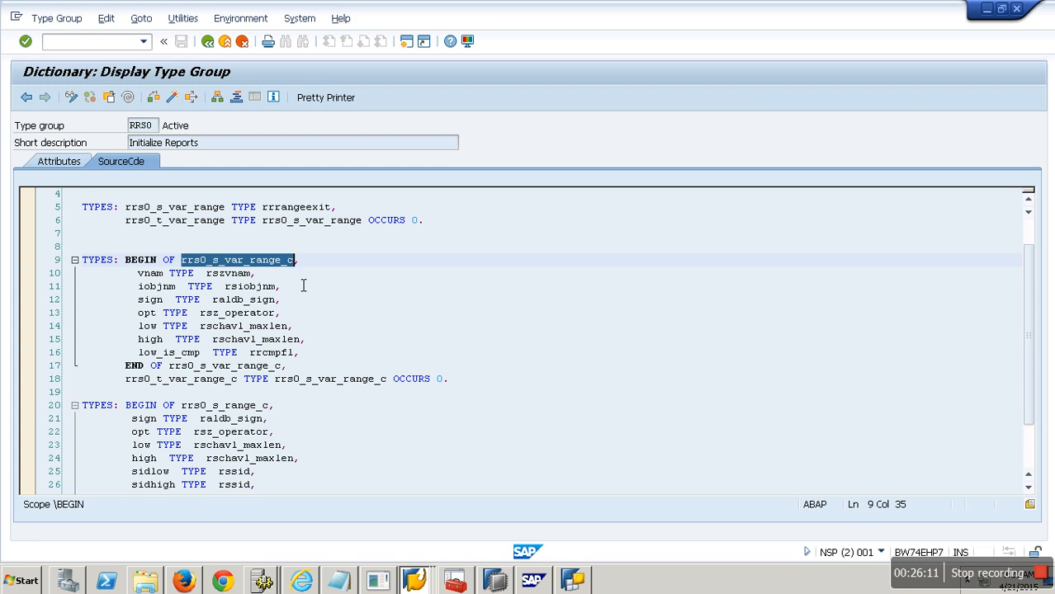
# Step: Return to the function module source code and reopen the include ZXRSRU01
pyautogui.click(218, 53)
pyautogui.click(218, 53)
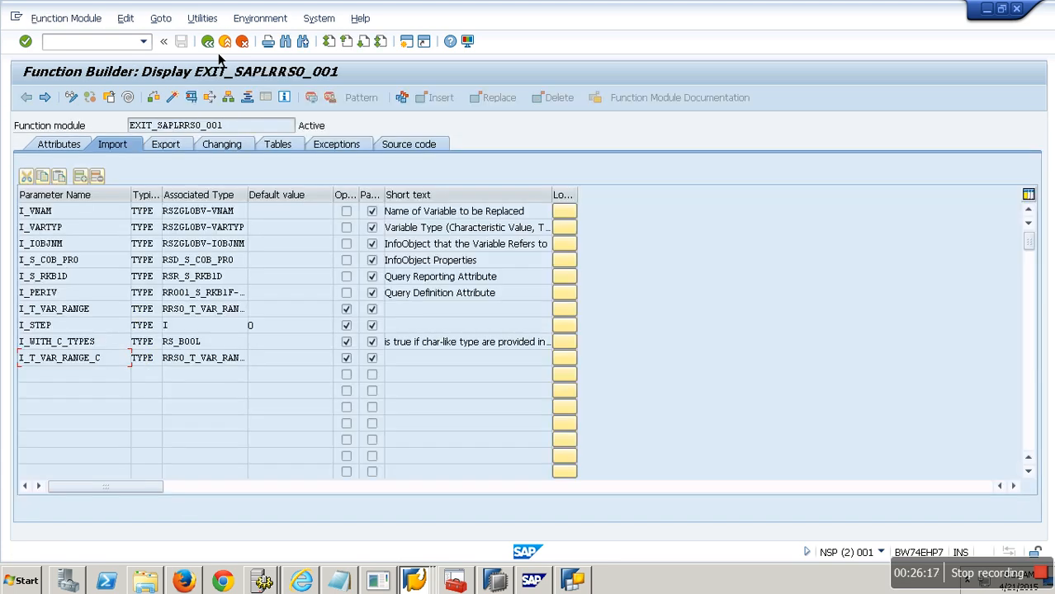
pyautogui.click(393, 146)
pyautogui.click(199, 456)
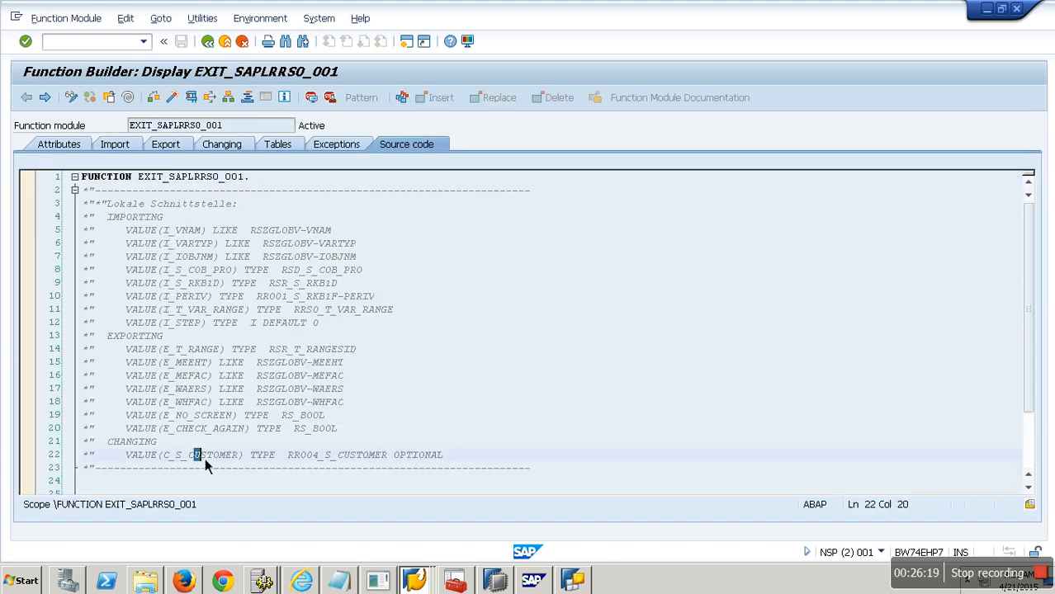
pyautogui.scroll(-6, 205, 461)
pyautogui.doubleClick(205, 267)
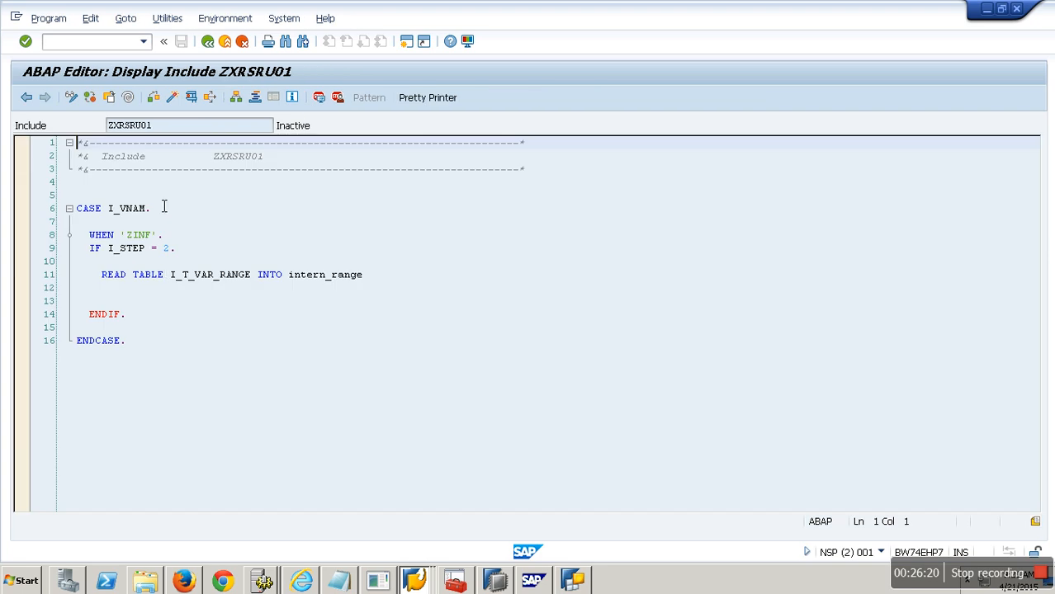
# Step: Switch to change mode and declare data : intern_range TYPE rrs0_s_var_range_c. above the CASE statement
pyautogui.click(76, 99)
pyautogui.click(114, 196)
pyautogui.write('data : intern_range')
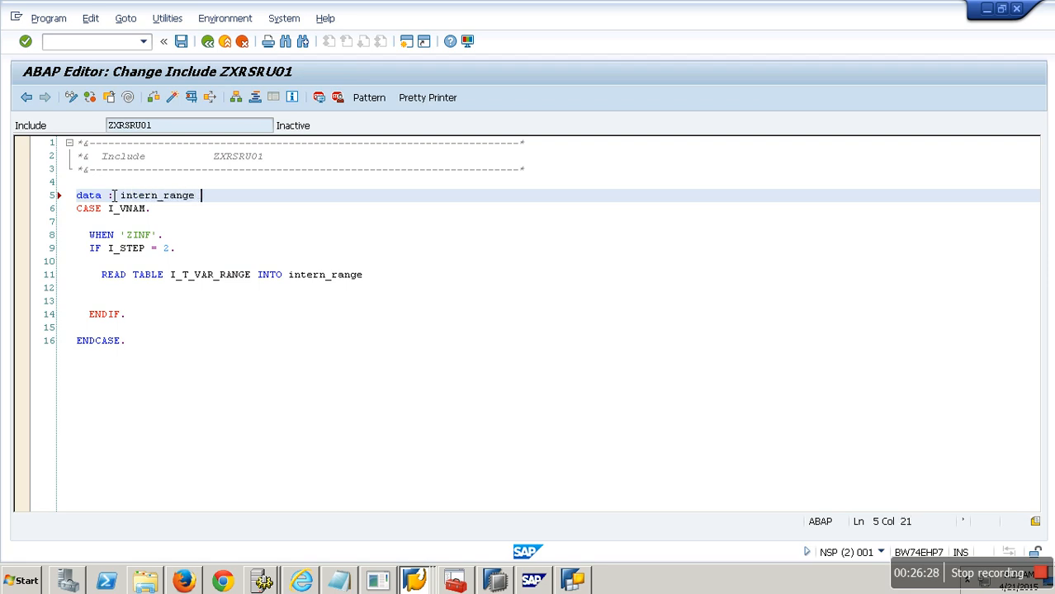
pyautogui.press('capslock')
pyautogui.write('TYPE')
pyautogui.hotkey('ctrl', 'v')
pyautogui.write('.')
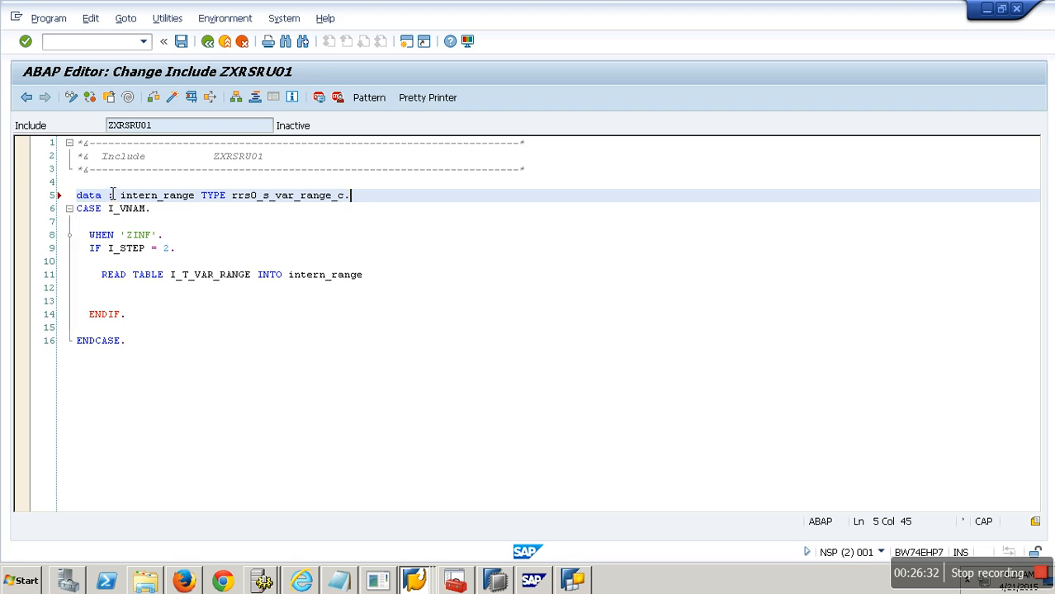
pyautogui.press('Return')
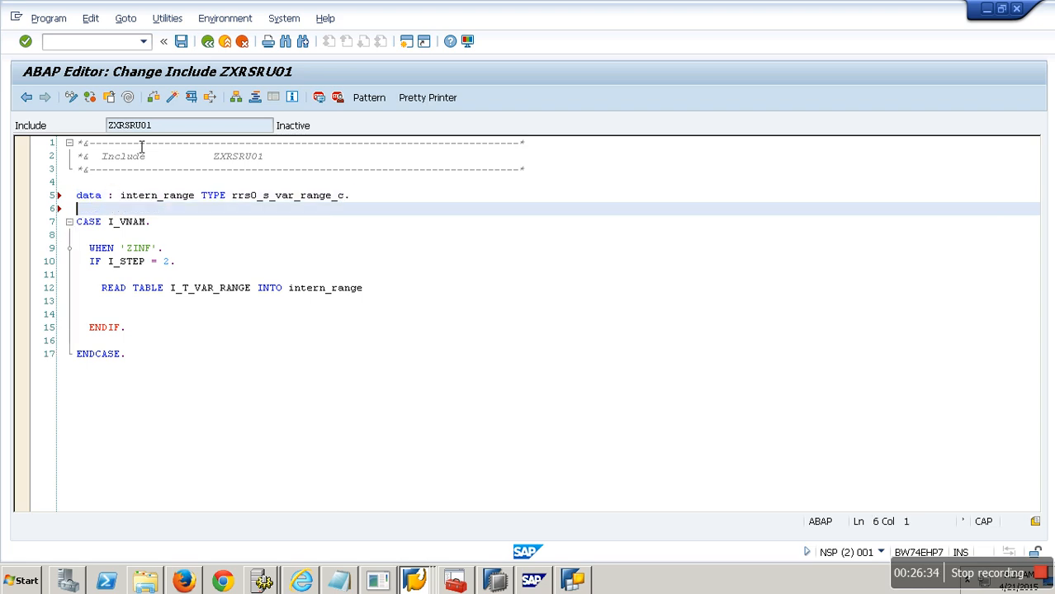
# Step: Save the include and go back to the function exit
pyautogui.click(181, 42)
pyautogui.click(217, 47)
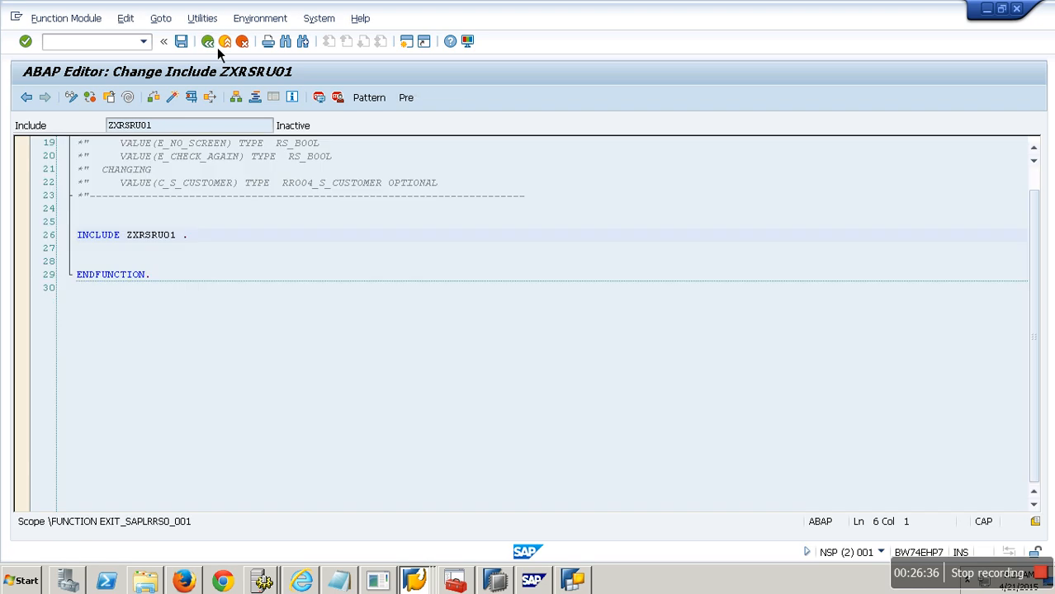
# Step: Trace the export table parameter's type through type group RSR and table type RSDD_T_RANGE to structure RRRANGESID, and select its name
pyautogui.click(279, 149)
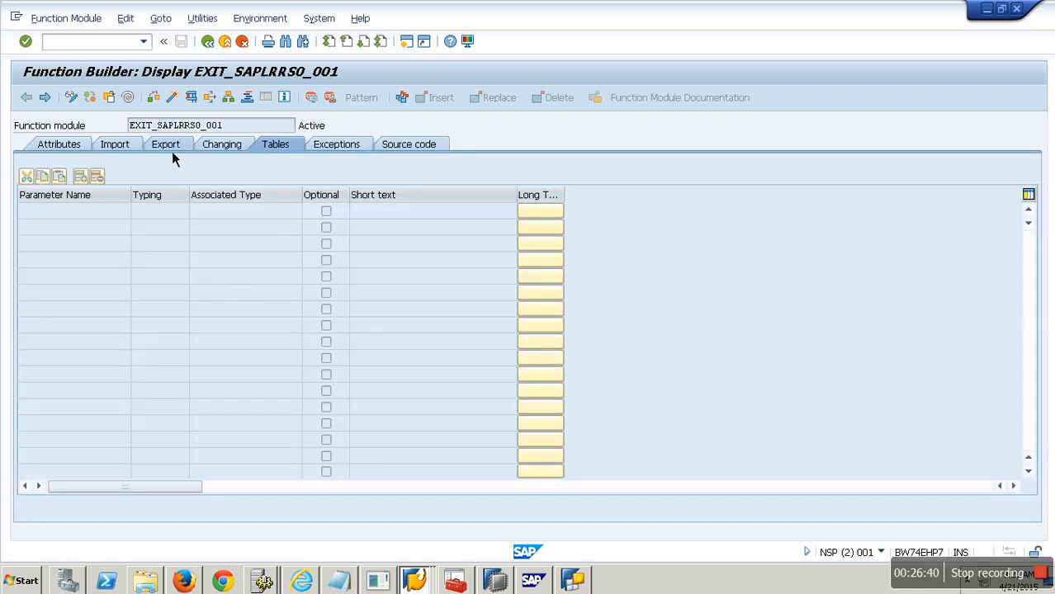
pyautogui.click(170, 150)
pyautogui.doubleClick(234, 212)
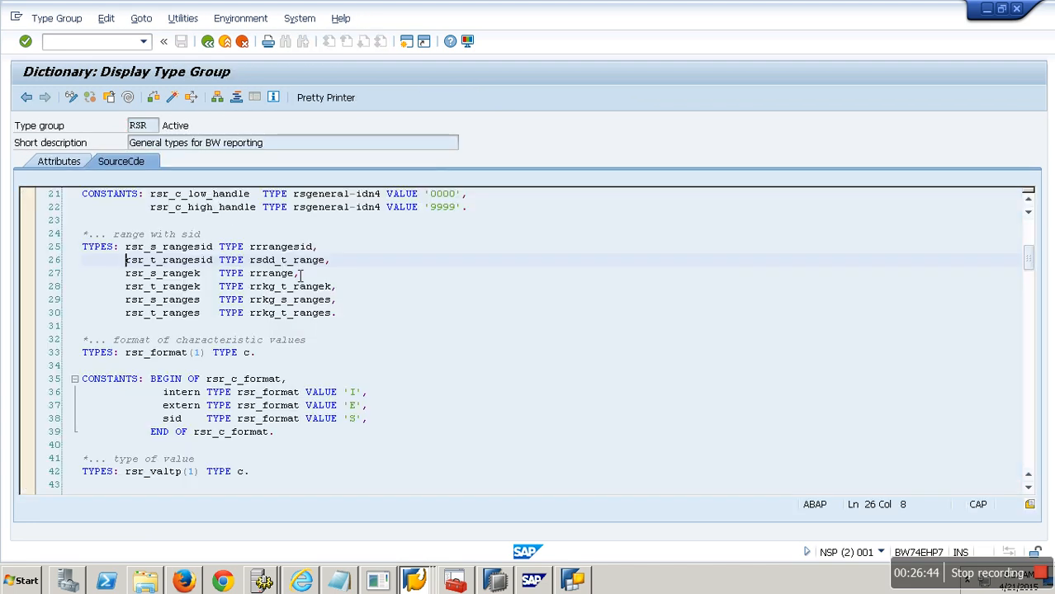
pyautogui.doubleClick(301, 262)
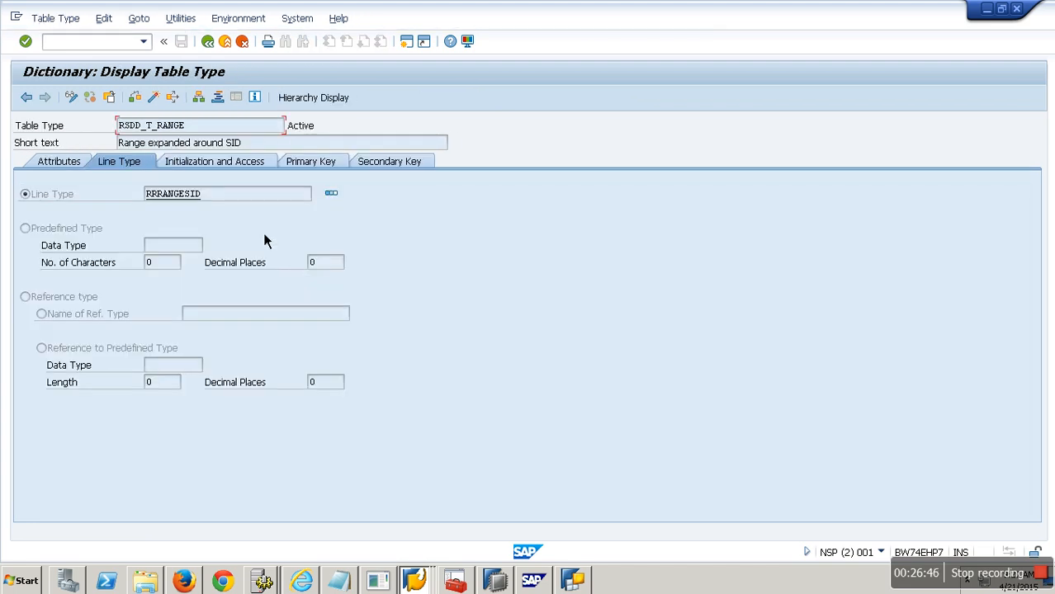
pyautogui.doubleClick(194, 198)
pyautogui.moveTo(208, 125); pyautogui.dragTo(83, 128)
pyautogui.hotkey('ctrl', 'c')
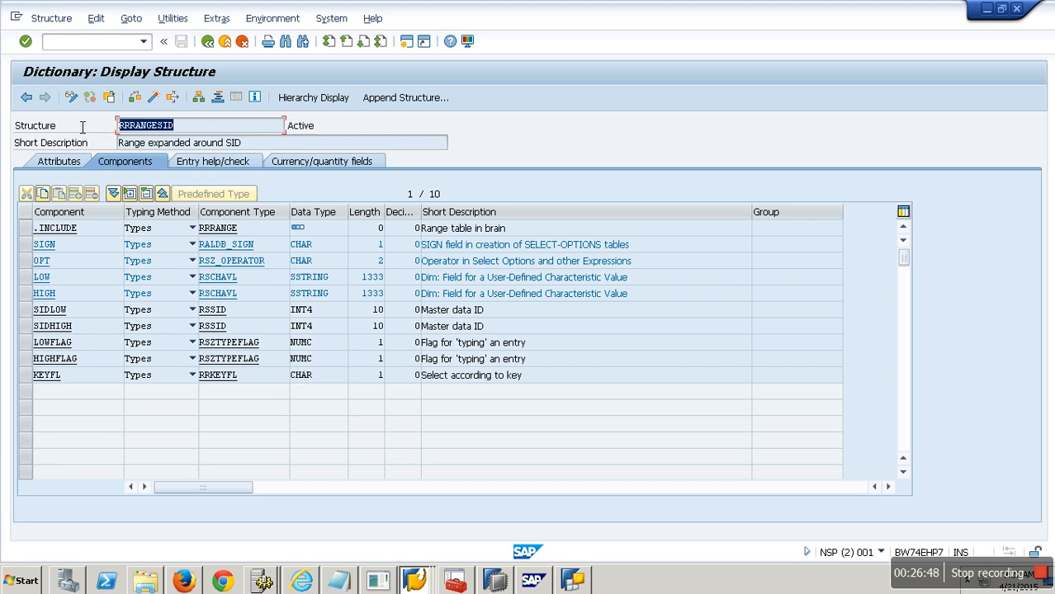
# Step: Go back to the enhancement project and reopen include ZXRSRU01 in change mode
pyautogui.click(208, 43)
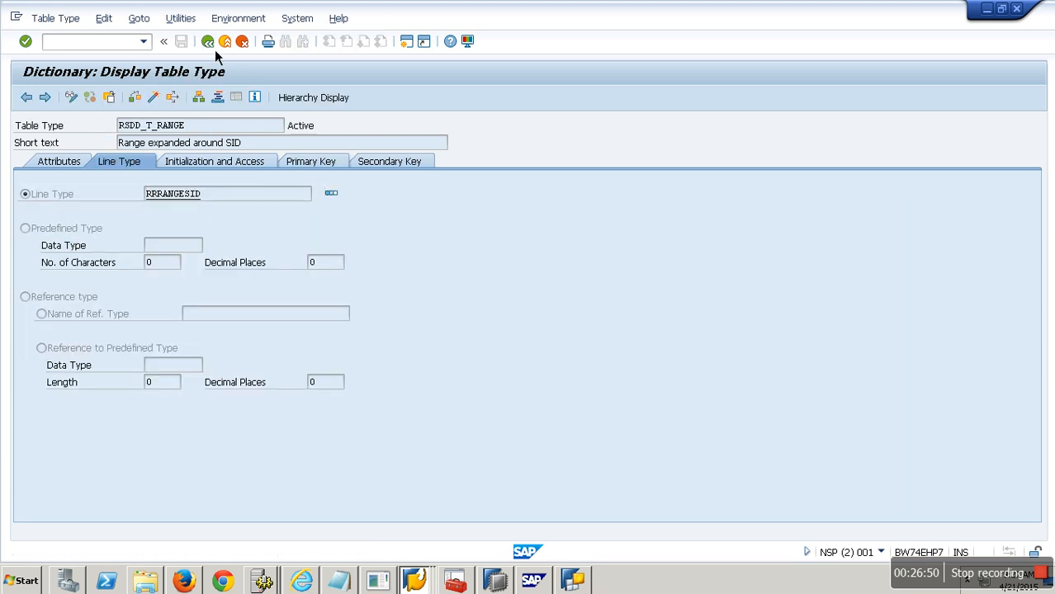
pyautogui.click(213, 47)
pyautogui.click(213, 47)
pyautogui.click(213, 47)
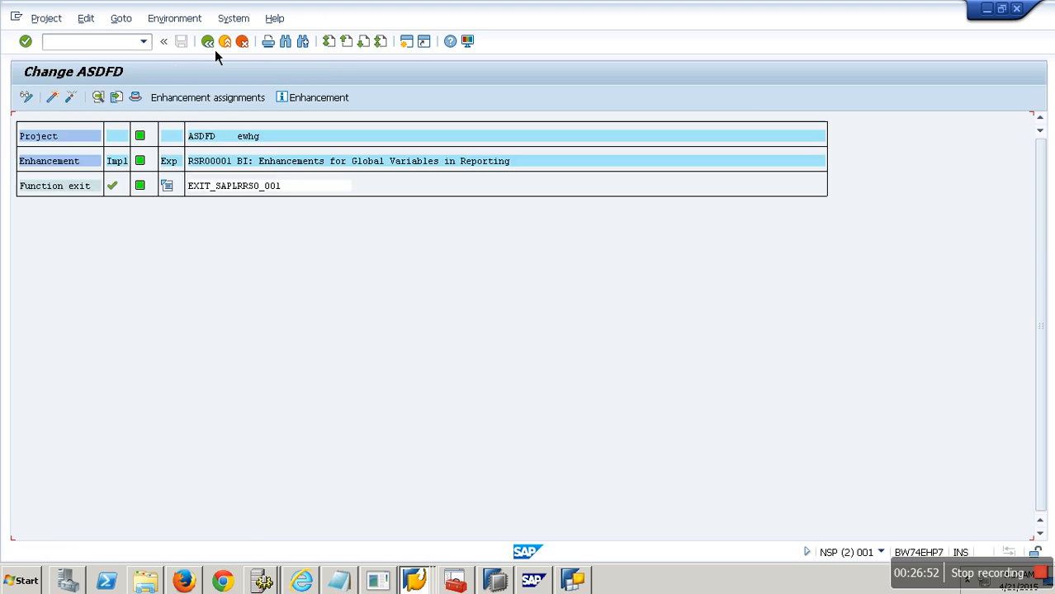
pyautogui.doubleClick(245, 198)
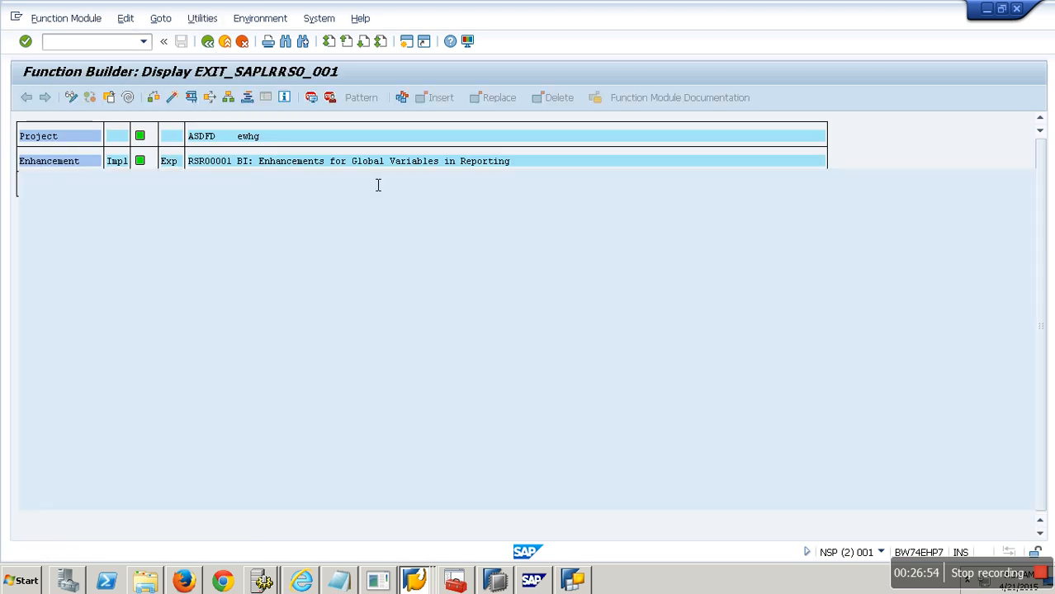
pyautogui.click(159, 441)
pyautogui.scroll(-5, 252, 450)
pyautogui.doubleClick(165, 309)
pyautogui.click(73, 98)
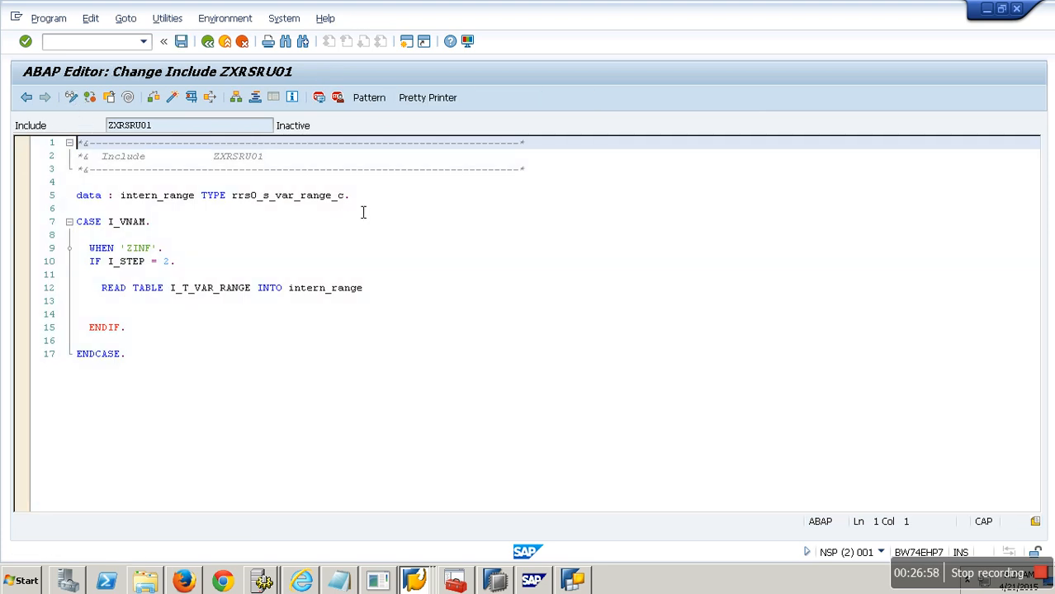
# Step: Extend the data declaration with a second variable L_T_RANGE TYPE RRRANGESID
pyautogui.click(369, 201)
pyautogui.press('BackSpace')
pyautogui.write(',')
pyautogui.press('Return')
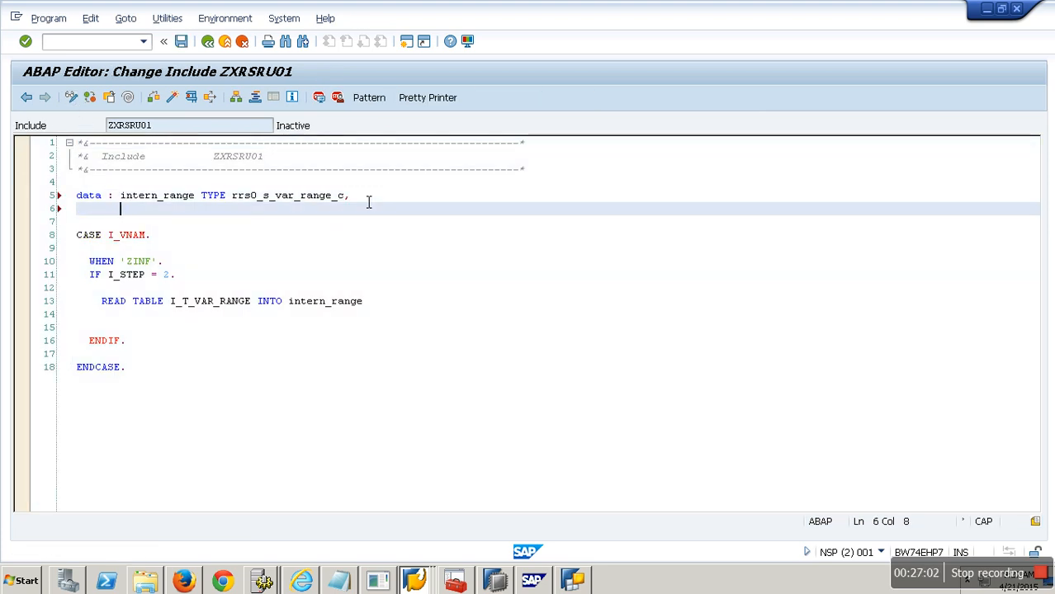
pyautogui.write('L_T_')
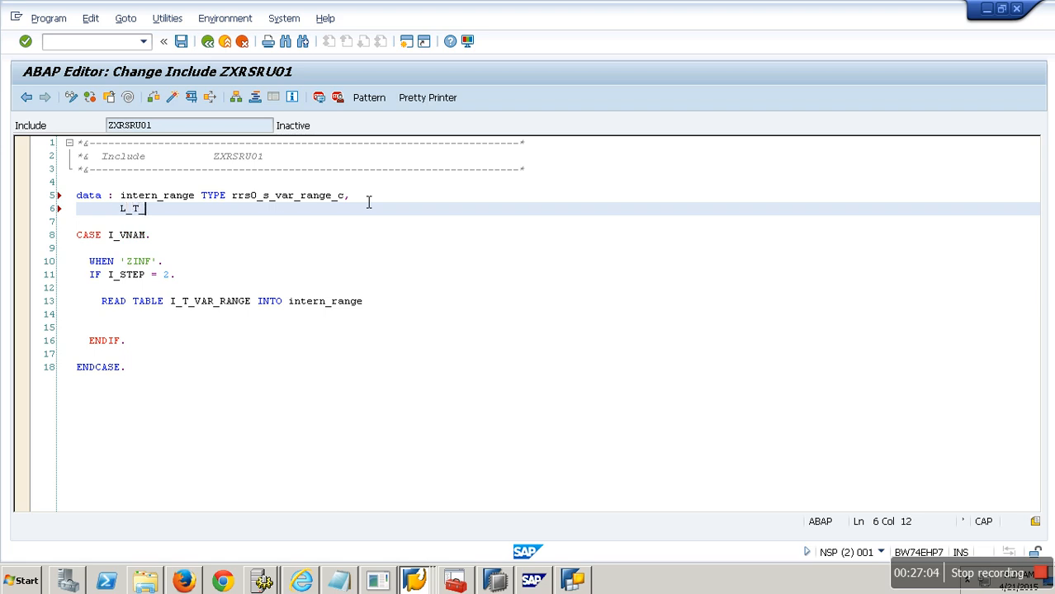
pyautogui.write('RANGE TYPE')
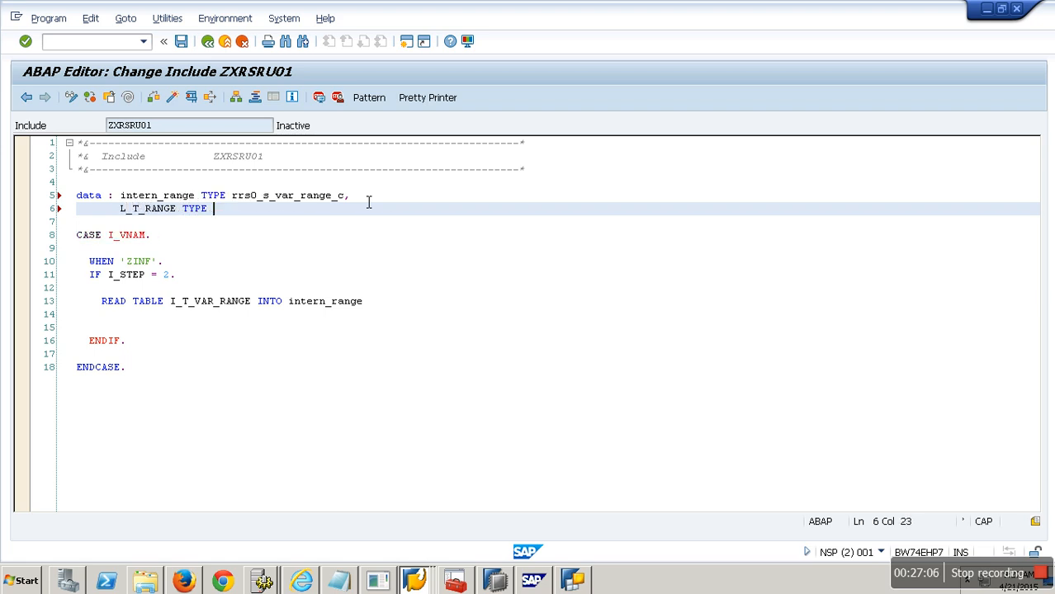
pyautogui.hotkey('ctrl', 'v')
pyautogui.write('.')
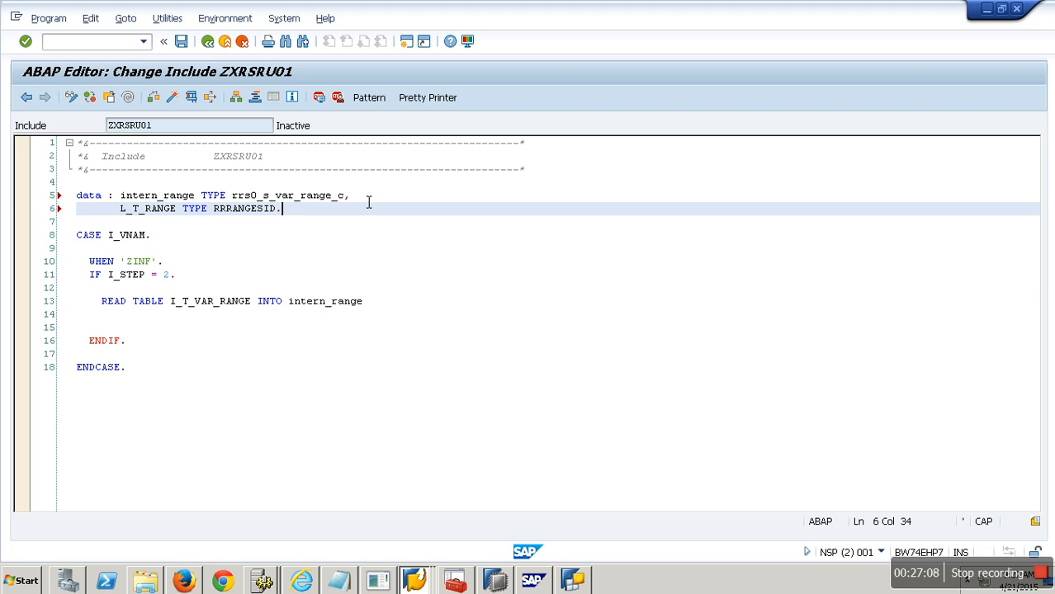
# Step: Complete the READ TABLE statement with WITH KEY VNAM = 'ZYEAR'
pyautogui.click(227, 332)
pyautogui.click(236, 321)
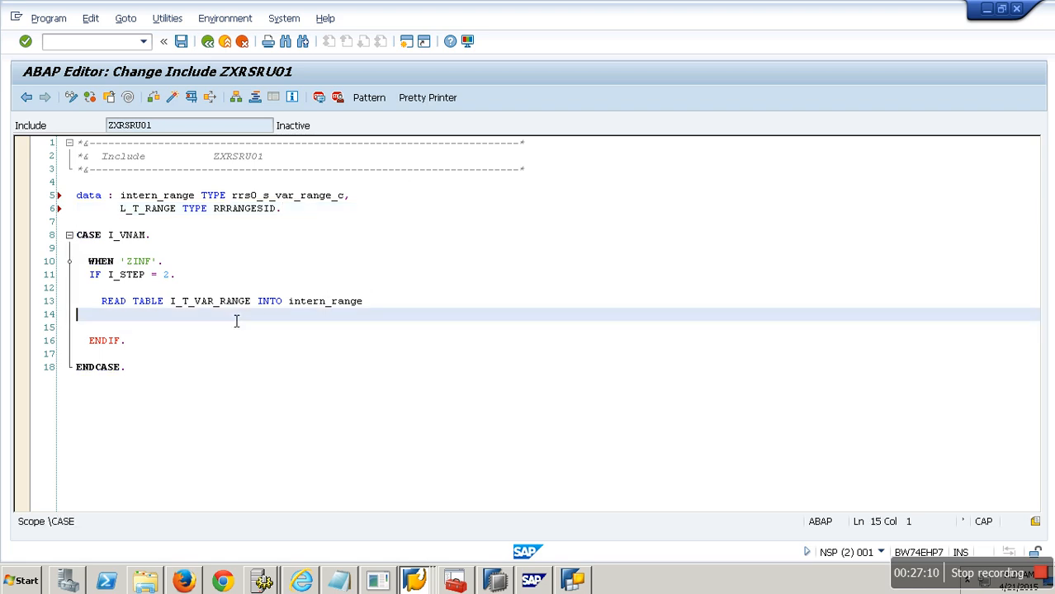
pyautogui.press('Tab')
pyautogui.press('Tab')
pyautogui.press('Tab')
pyautogui.write('WITH KEY ')
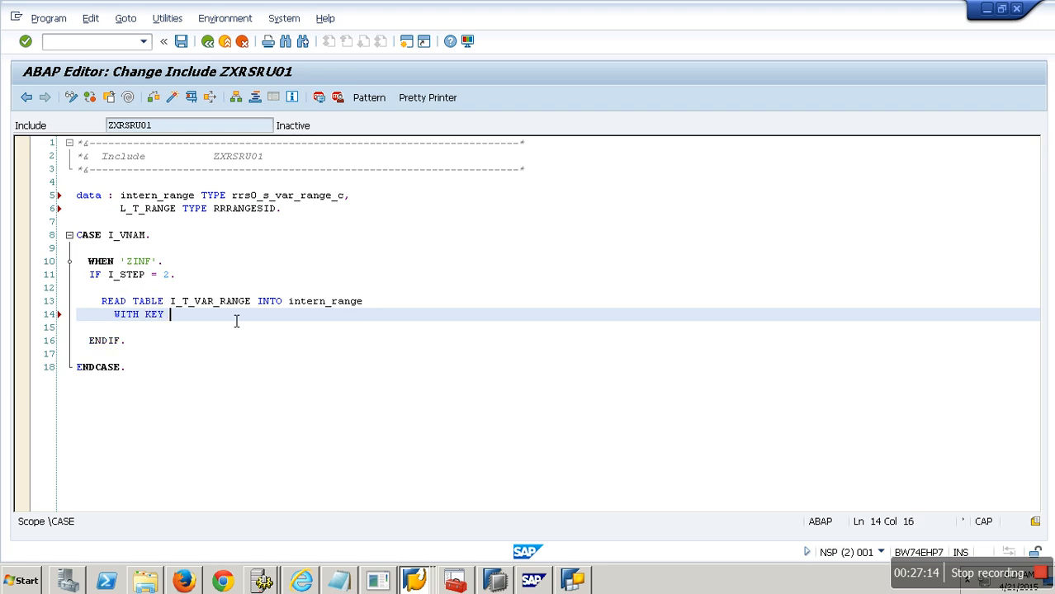
pyautogui.write("VNAM = '")
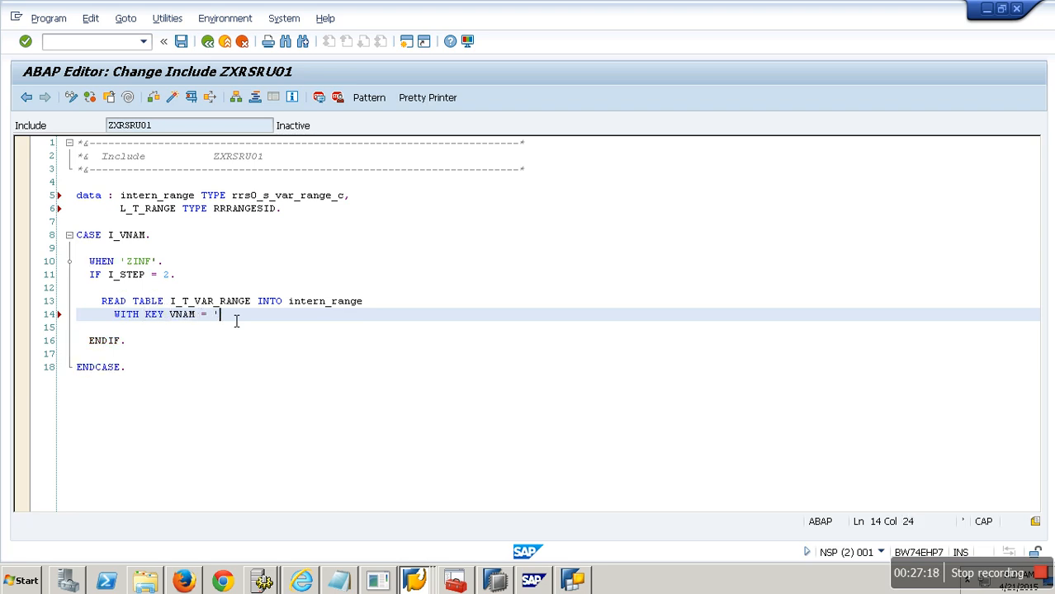
pyautogui.write("ZYEAR'.")
pyautogui.press('Return')
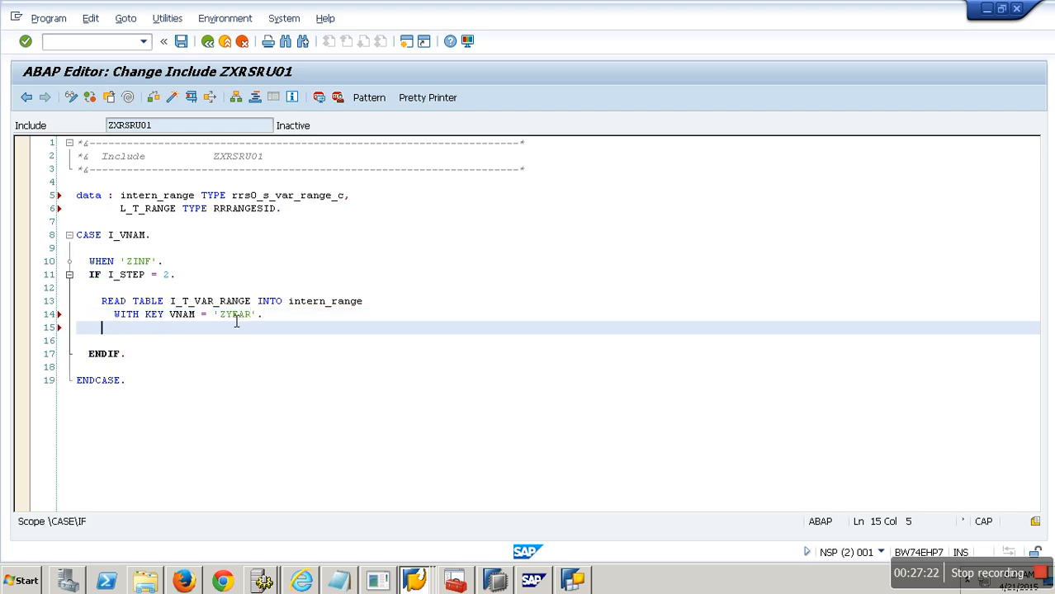
# Step: Add an IF SY-SUBRC = 0. block closed by ENDIF. after the READ TABLE statement
pyautogui.write('IF SY-SUBRC = 0.')
pyautogui.press('Return')
pyautogui.press('Return')
pyautogui.press('Return')
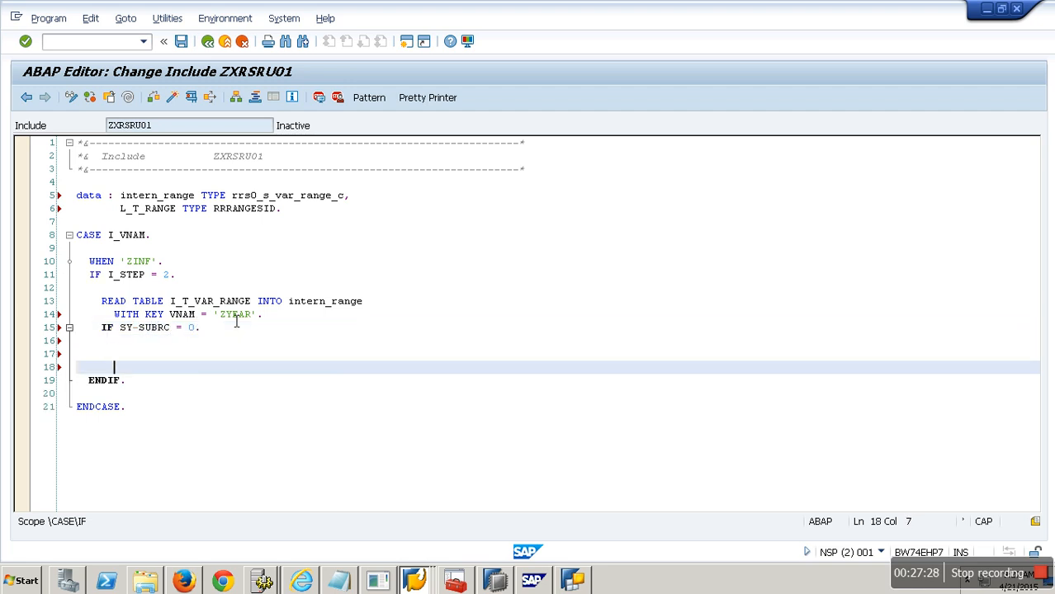
pyautogui.press('BackSpace')
pyautogui.write('ENDIF.')
pyautogui.press('pagedown')
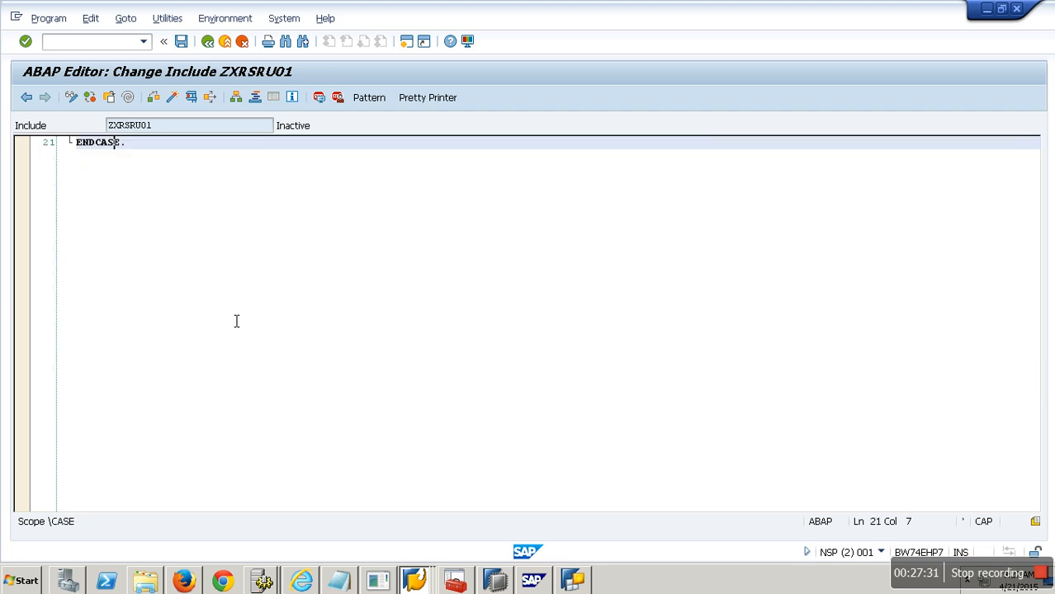
pyautogui.scroll(4, 496, 219)
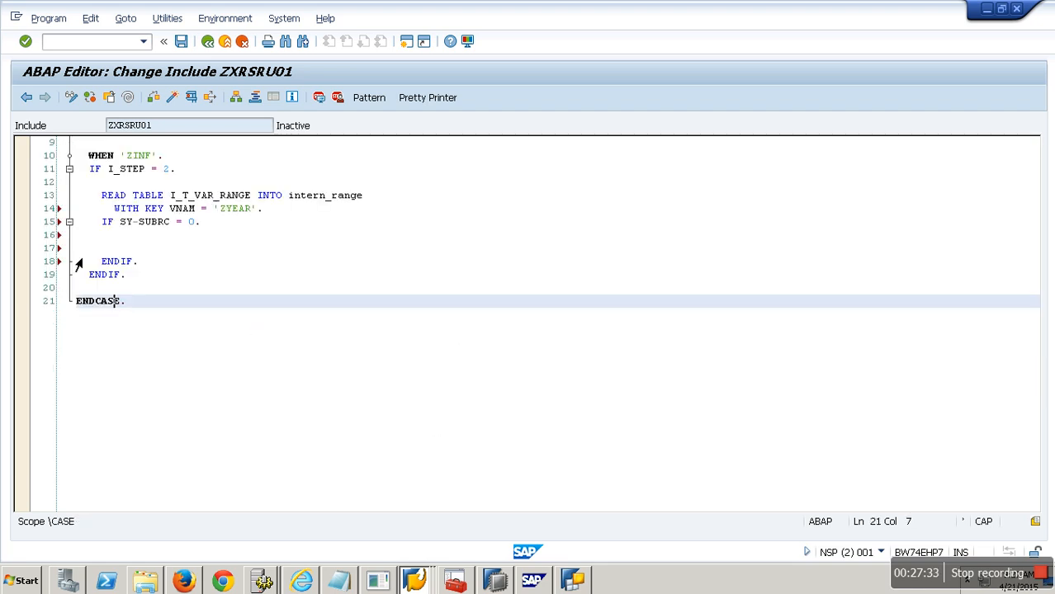
# Step: Inside the new block, write LV_YEAR = INTERN_RANGE-LOW+2(2)
pyautogui.click(130, 244)
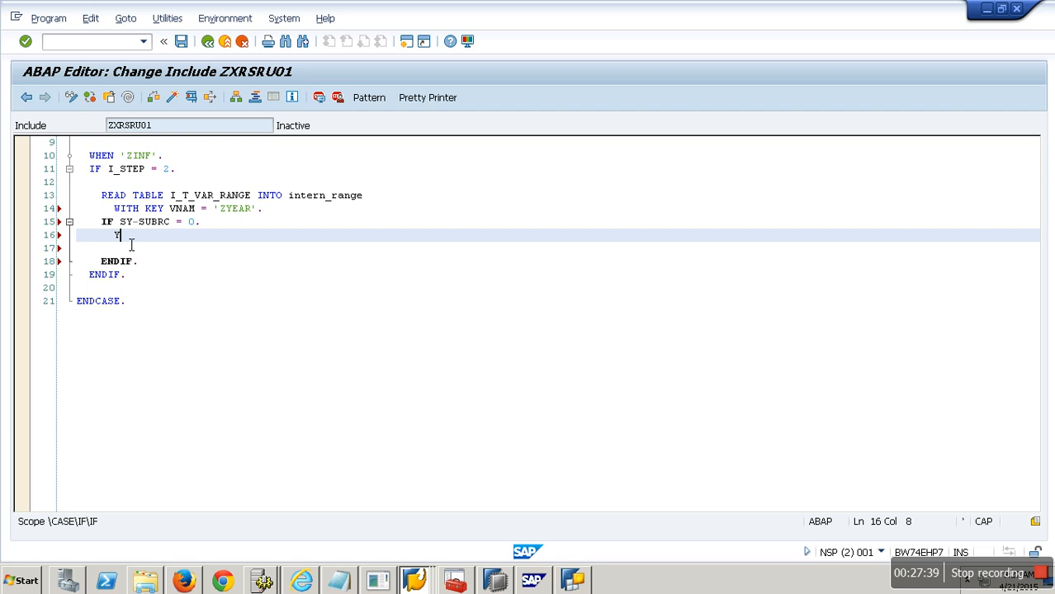
pyautogui.write('LV_YESTR')
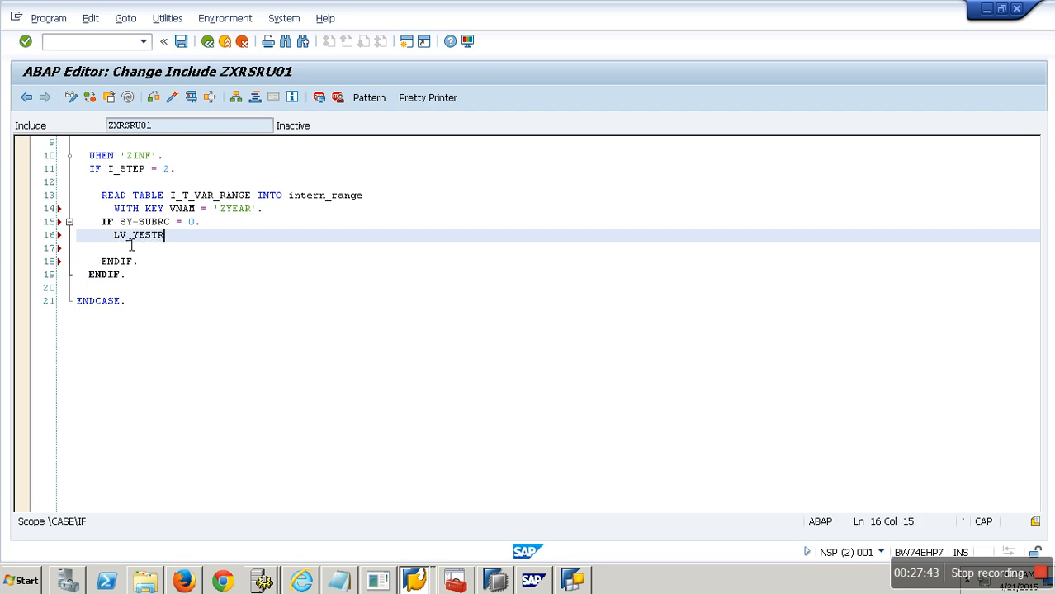
pyautogui.press('BackSpace')
pyautogui.press('BackSpace')
pyautogui.press('BackSpace')
pyautogui.write('AR = INTERN_RAN')
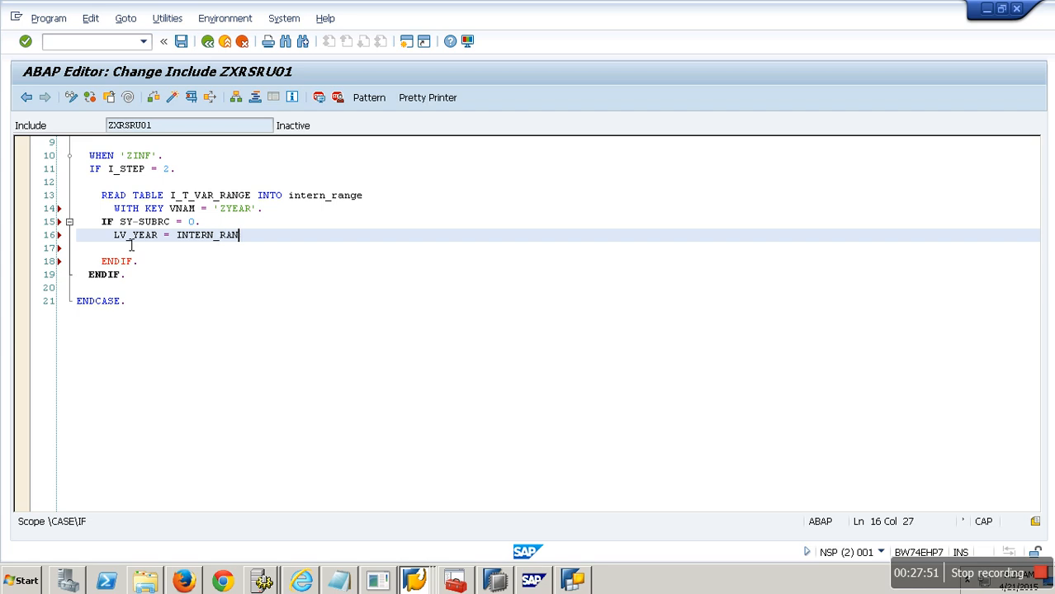
pyautogui.write('GE-LOW+2(2).')
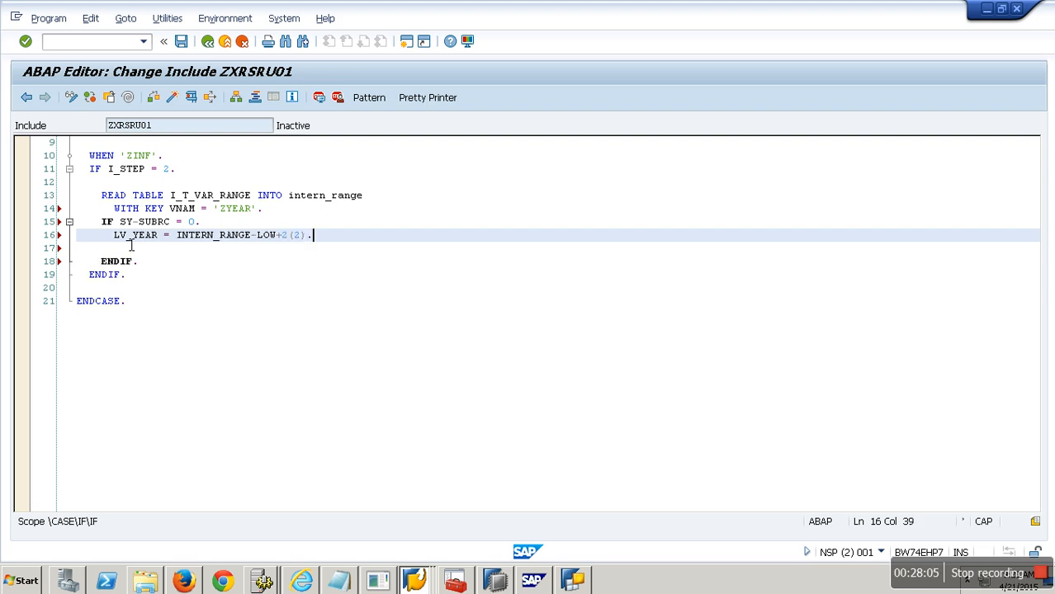
# Step: Begin a CONCATENATE statement for LV_PNAME using the literal 'SICSORD' copied from Notepad
pyautogui.click(130, 245)
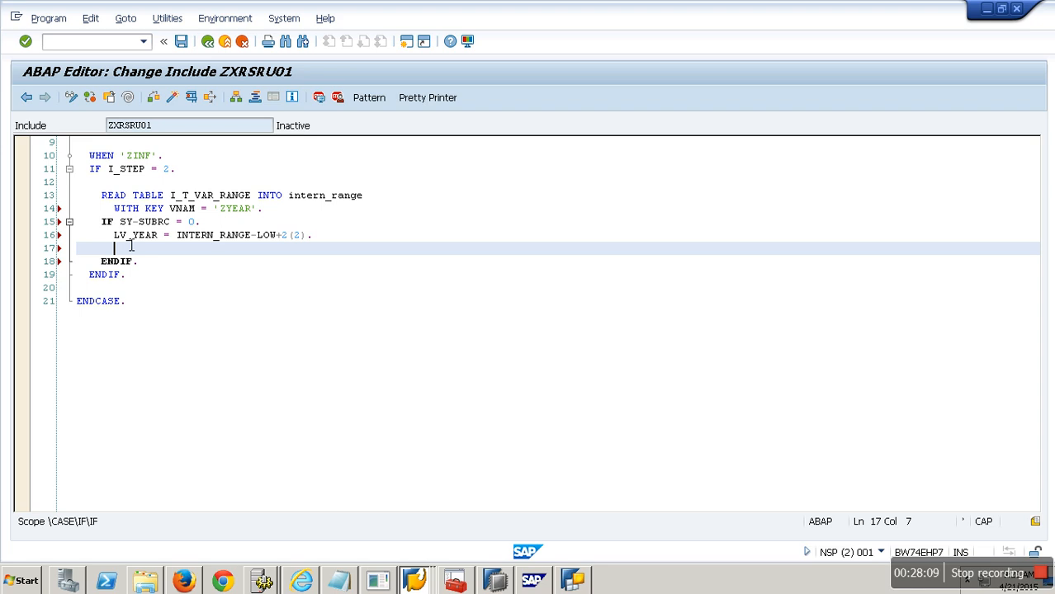
pyautogui.write('LV_PNAME')
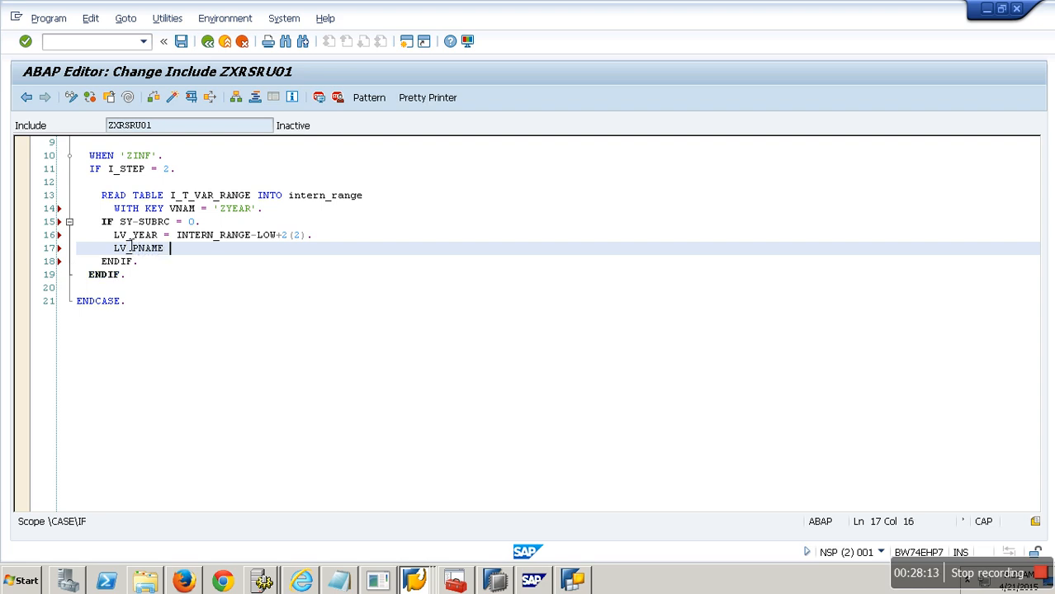
pyautogui.press('Left')
pyautogui.press('Left')
pyautogui.press('Left')
pyautogui.press('Left')
pyautogui.press('Left')
pyautogui.press('Left')
pyautogui.press('Left')
pyautogui.press('Left')
pyautogui.press('Left')
pyautogui.write('CONCATE')
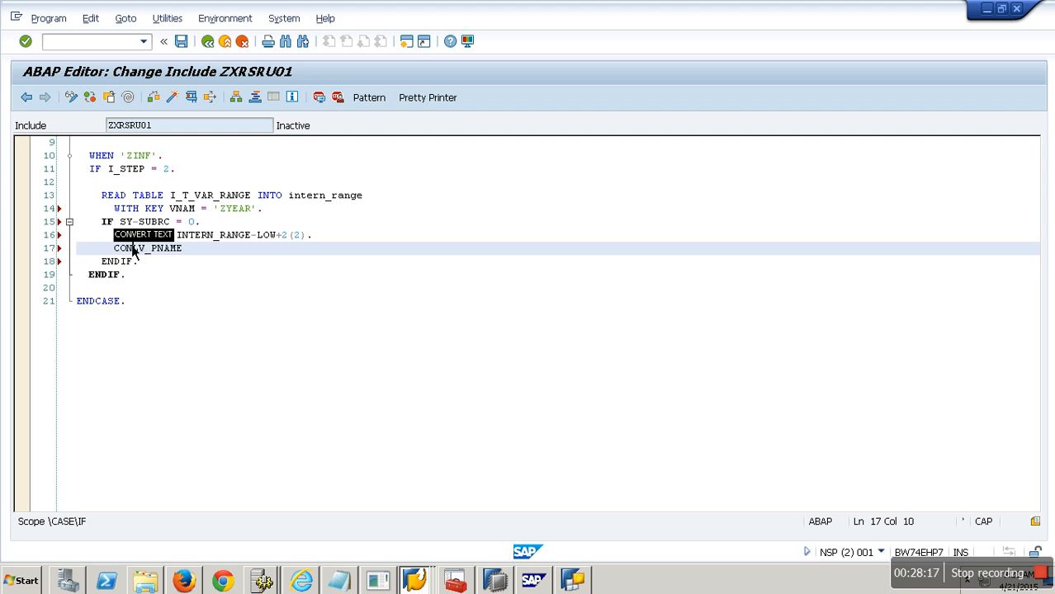
pyautogui.write('NATE')
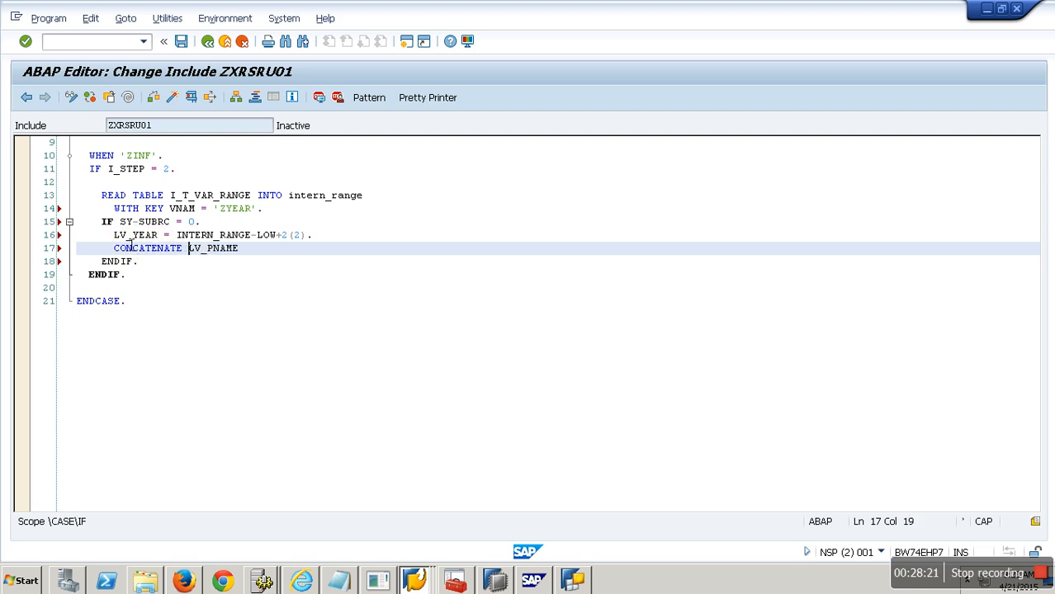
pyautogui.click(341, 582)
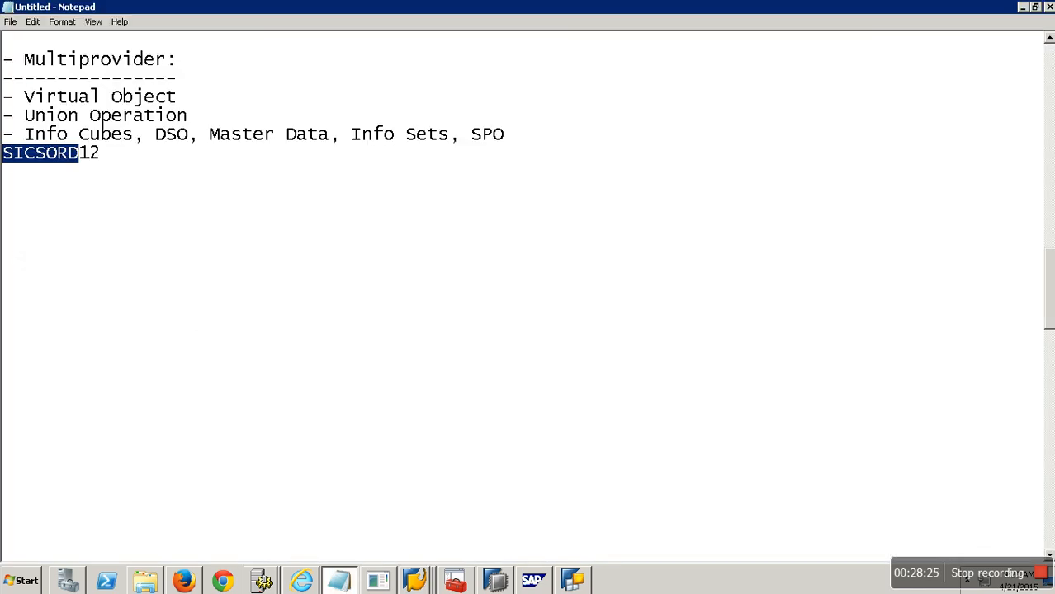
pyautogui.hotkey('alt', 'Tab')
pyautogui.write("'")
pyautogui.write('SICSORD')
pyautogui.write("'")
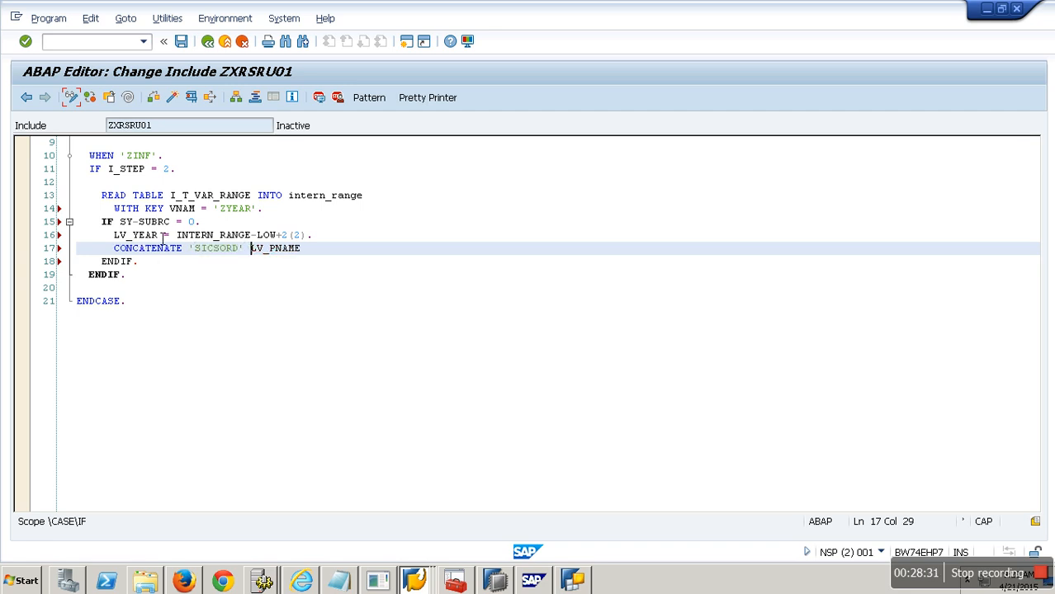
# Step: Complete the statement as CONCATENATE 'SICSORD' LV_YEAR INTO LV_PNAME
pyautogui.moveTo(158, 235); pyautogui.dragTo(114, 236)
pyautogui.hotkey('ctrl', 'c')
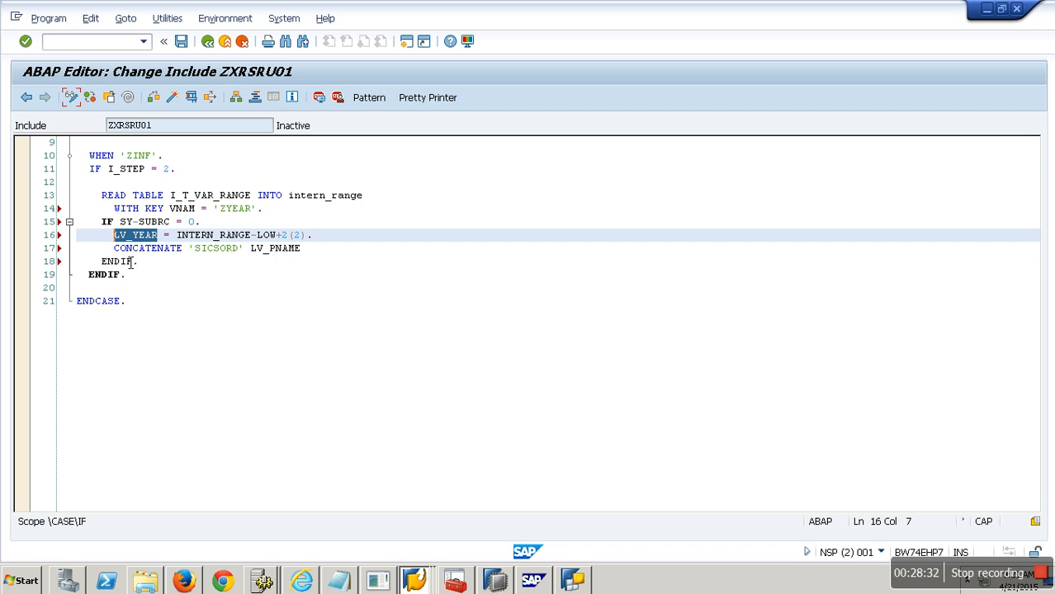
pyautogui.click(254, 249)
pyautogui.hotkey('ctrl', 'v')
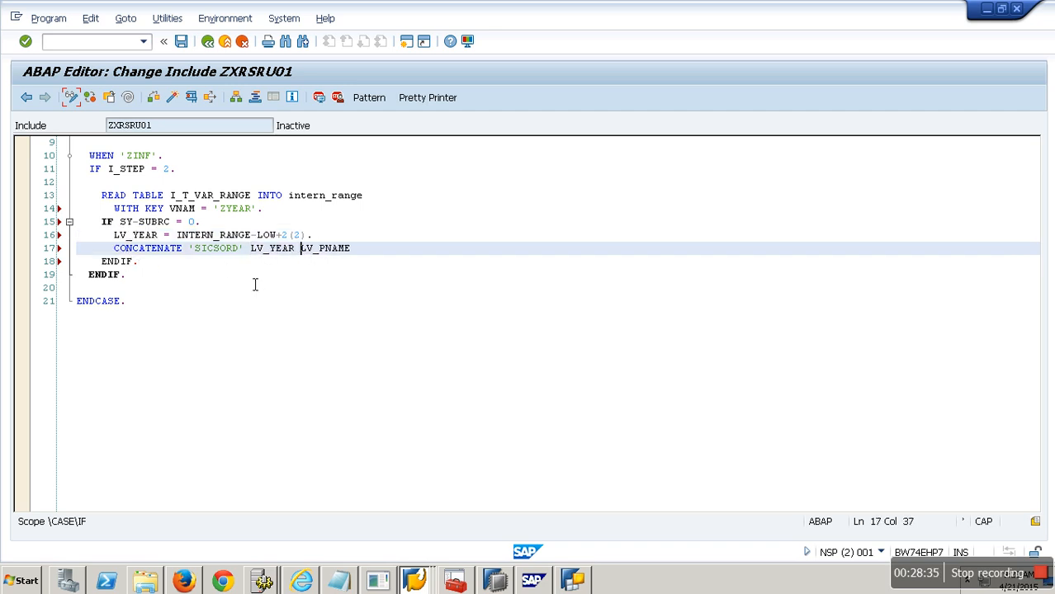
pyautogui.write('INTO')
pyautogui.press('End')
pyautogui.write('.')
pyautogui.press('Return')
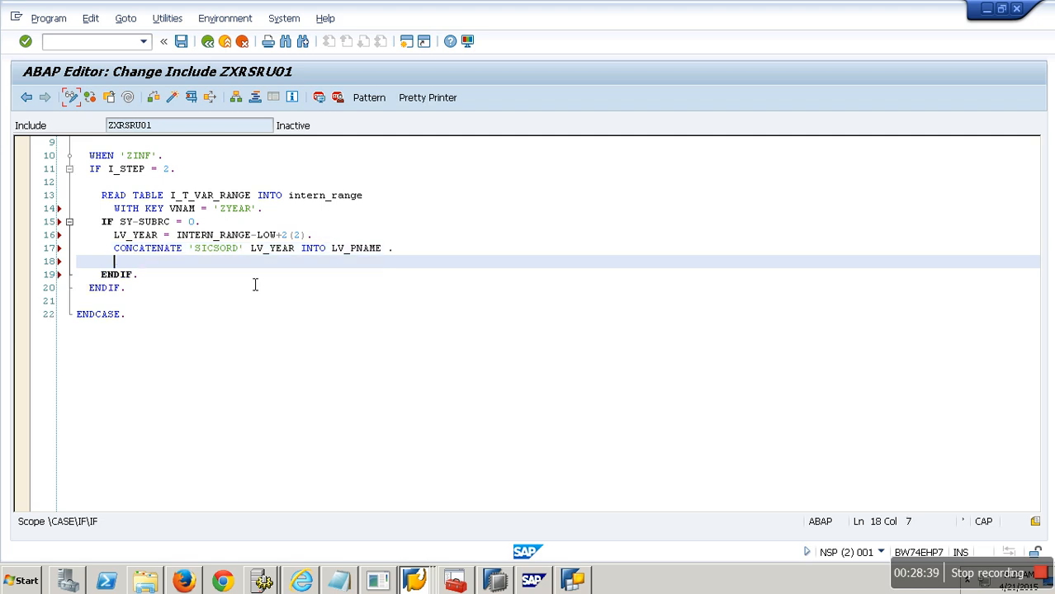
# Step: Add the assignment L_T_RANGE-LOW = LV_PNAME. below a blank line
pyautogui.press('Return')
pyautogui.write('L_T_RAN')
pyautogui.press('BackSpace')
pyautogui.write('NGE-LOW =')
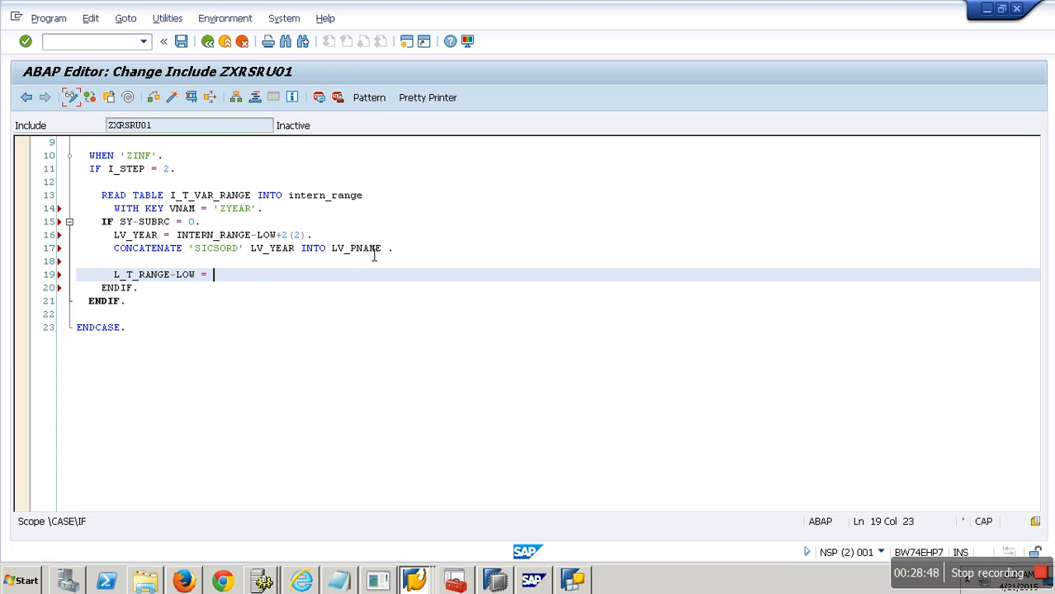
pyautogui.moveTo(384, 253); pyautogui.dragTo(340, 256)
pyautogui.hotkey('ctrl', 'c')
pyautogui.click(216, 277)
pyautogui.hotkey('ctrl', 'v')
pyautogui.write('.')
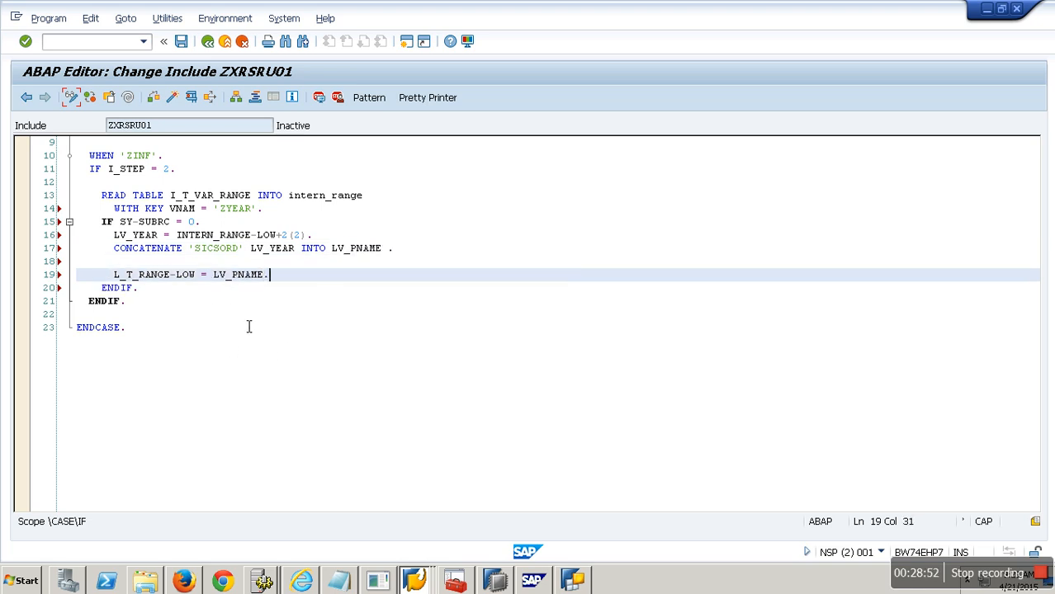
pyautogui.press('Return')
# Step: Add the line L_T_RANGE-SIGN = 'I'. below the LOW assignment
pyautogui.write("L_T_RANGE-SIGN = 'I'.")
pyautogui.press('Return')
# Step: Add the line L_T_RANGE-OPT = 'EQ'. below the SIGN assignment
pyautogui.write('L_T_RANGE-')
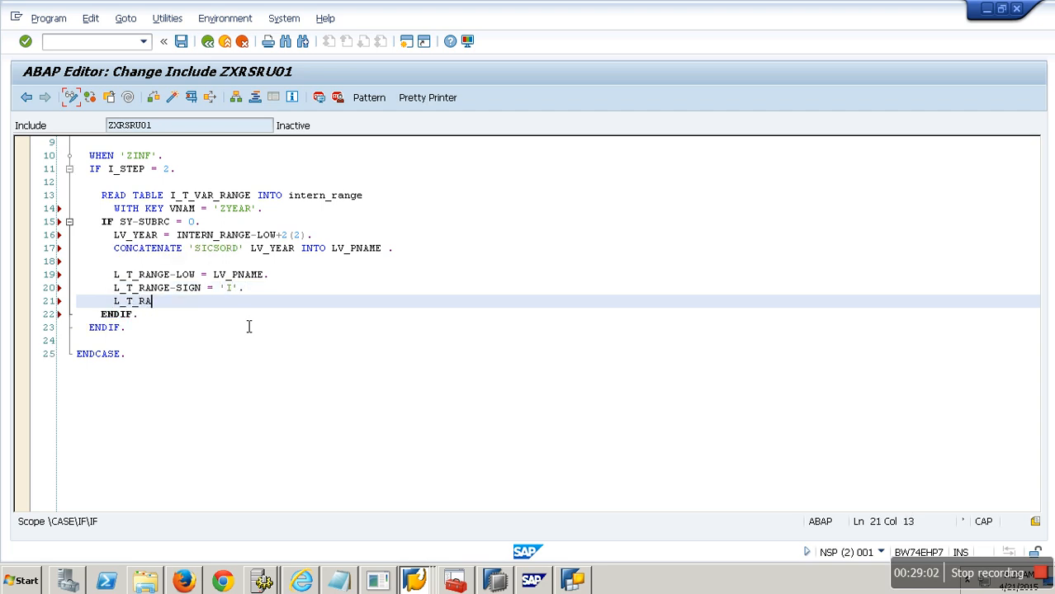
pyautogui.write('LOW =')
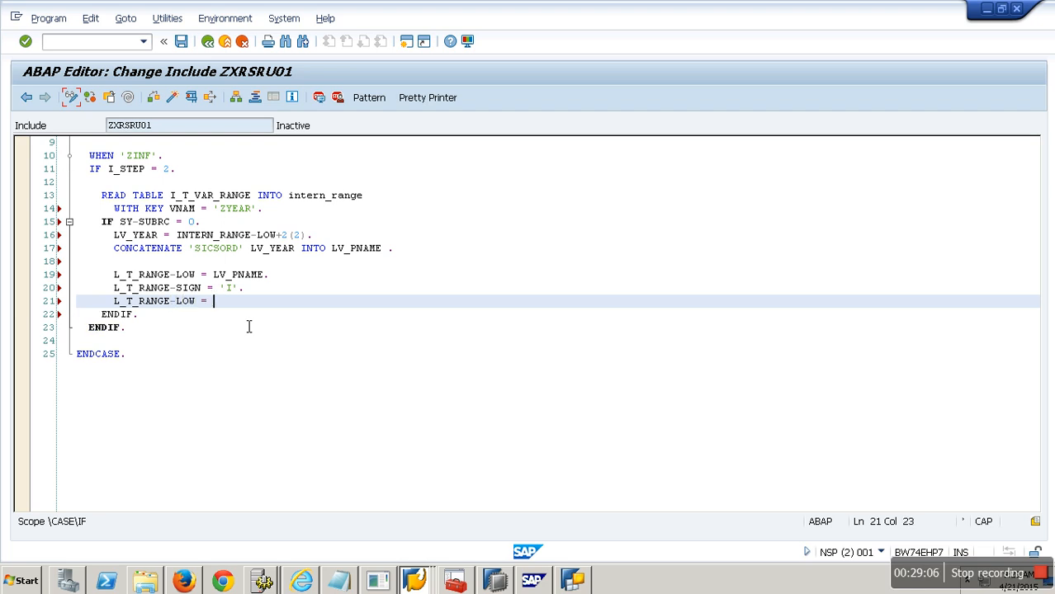
pyautogui.press('BackSpace')
pyautogui.press('BackSpace')
pyautogui.press('BackSpace')
pyautogui.press('BackSpace')
pyautogui.press('BackSpace')
pyautogui.write("OPT = 'EQ'.")
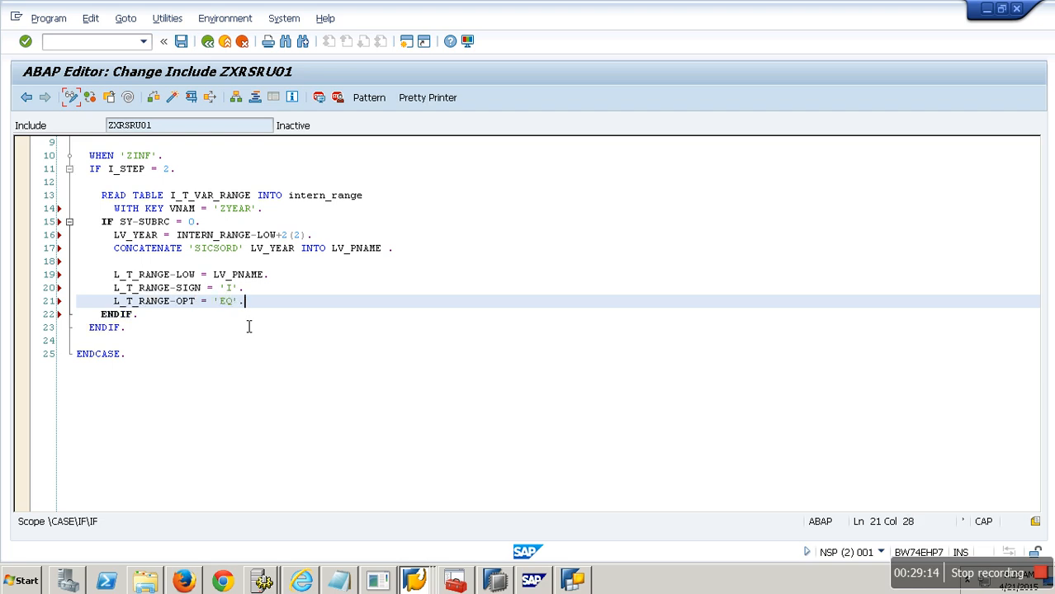
# Step: Add the statement APPEND L_T_RANGE TO E_T_RANGE. inside the IF block
pyautogui.press('Return')
pyautogui.write('APPEND ')
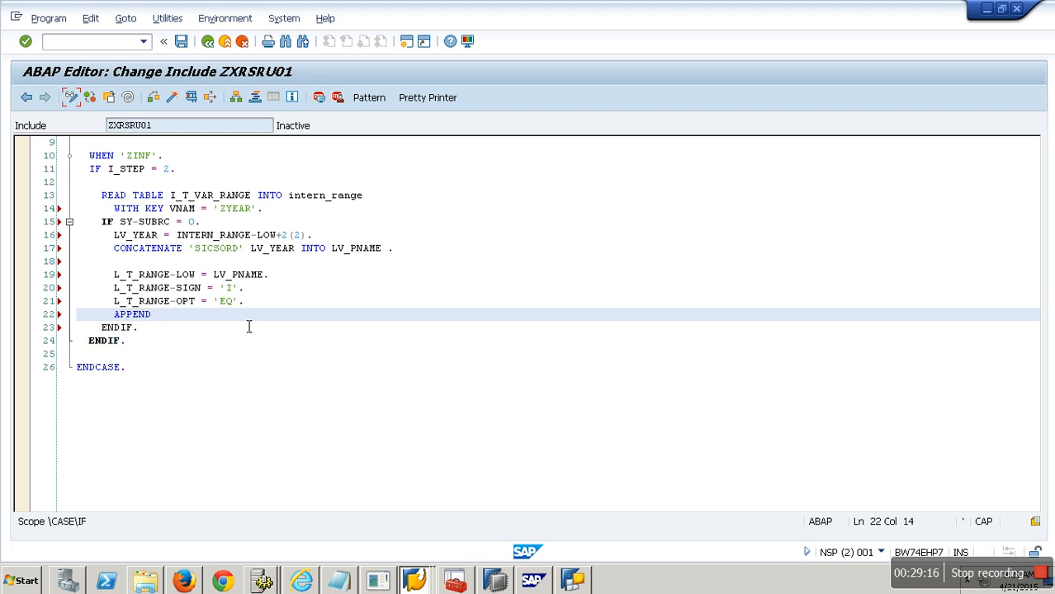
pyautogui.write('L_T_RANGE TO E_T_RANGE.')
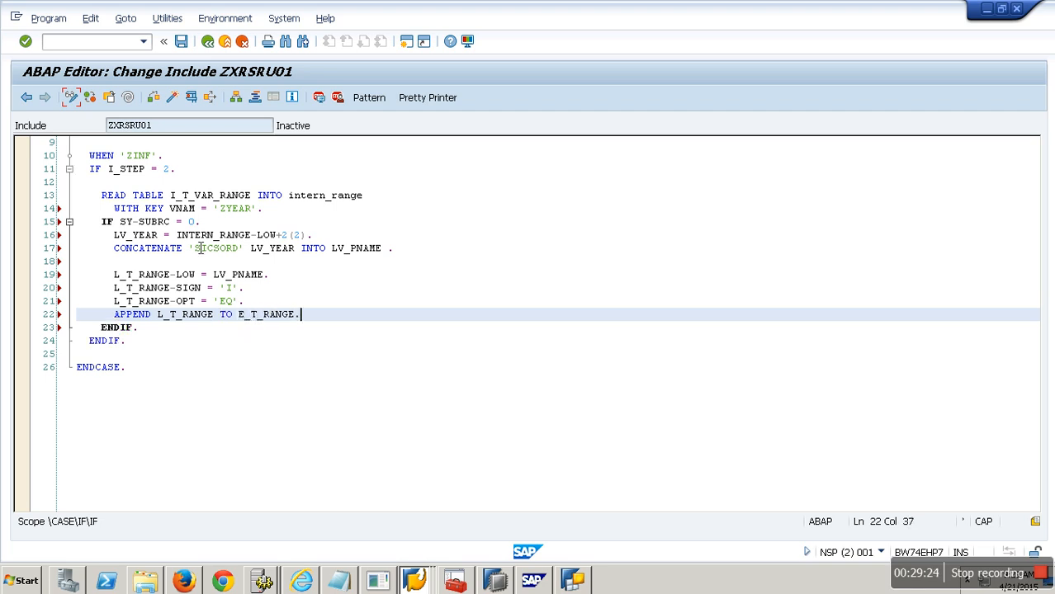
# Step: Run a syntax check on include ZXRSRU01 and save it
pyautogui.click(161, 103)
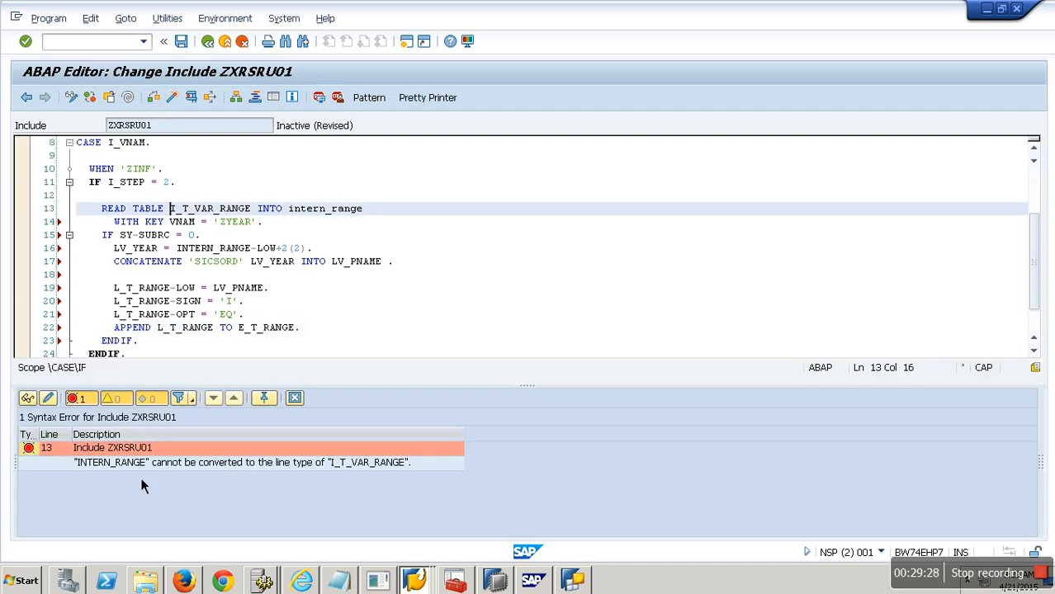
pyautogui.click(283, 270)
pyautogui.scroll(3, 282, 270)
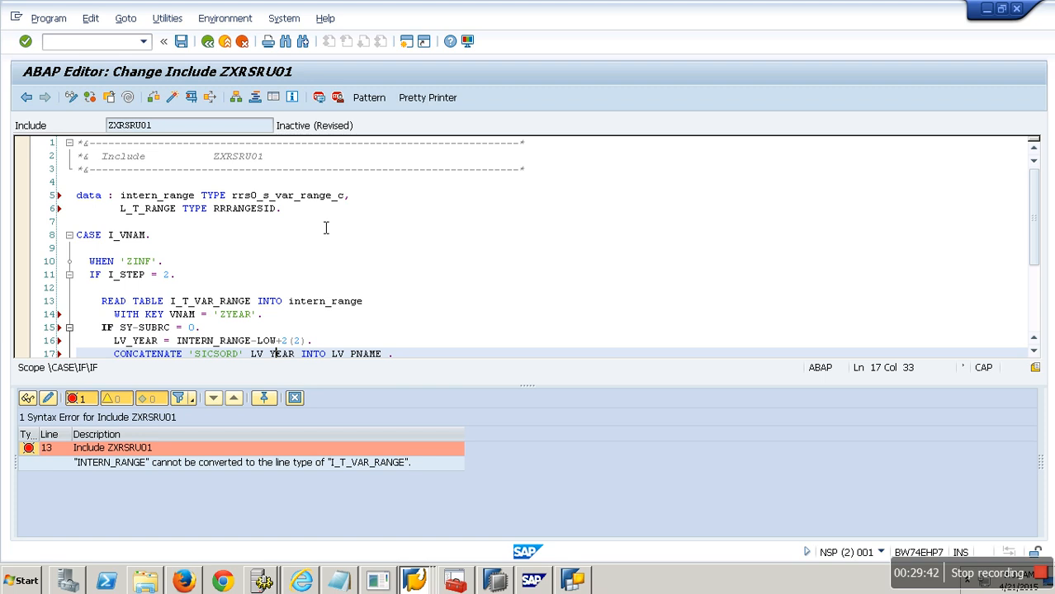
pyautogui.click(181, 41)
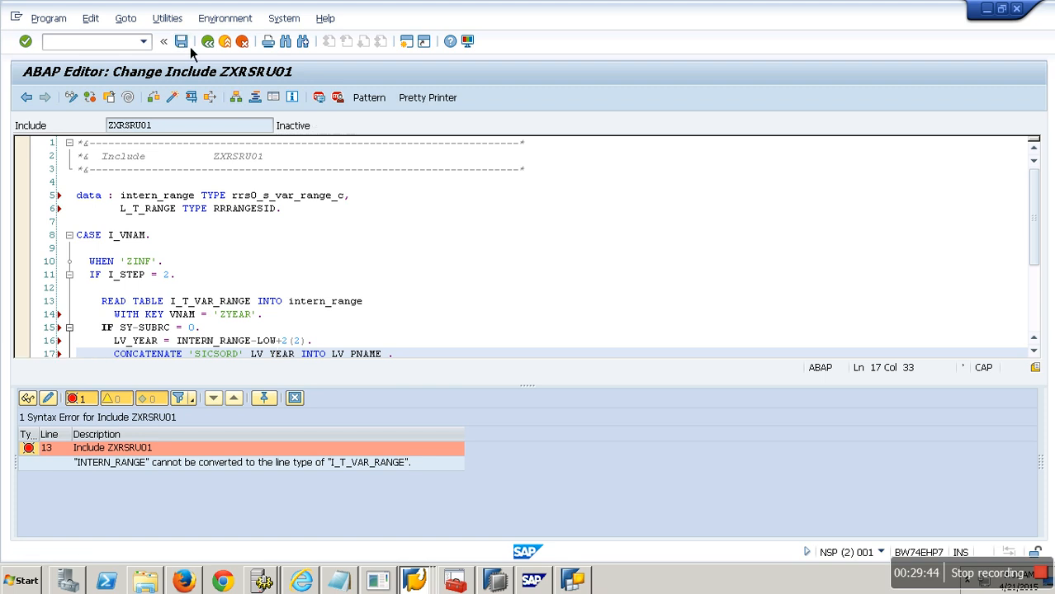
# Step: Inspect the type of import parameter I_T_VAR_RANGE in EXIT_SAPLRRS0_001 down to structure RRRANGEEXIT, then reopen the include
pyautogui.click(211, 46)
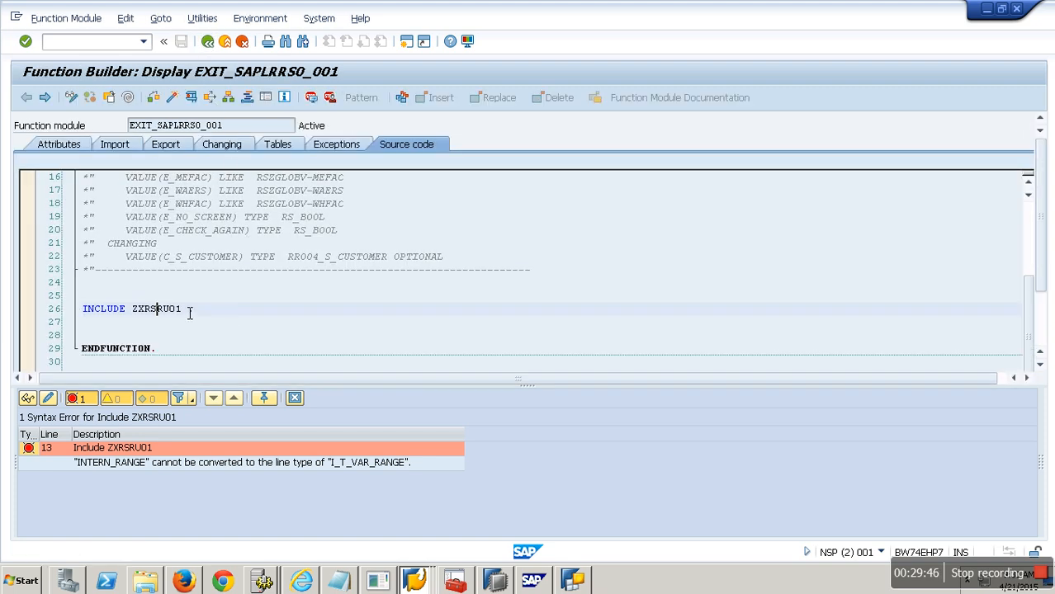
pyautogui.click(131, 147)
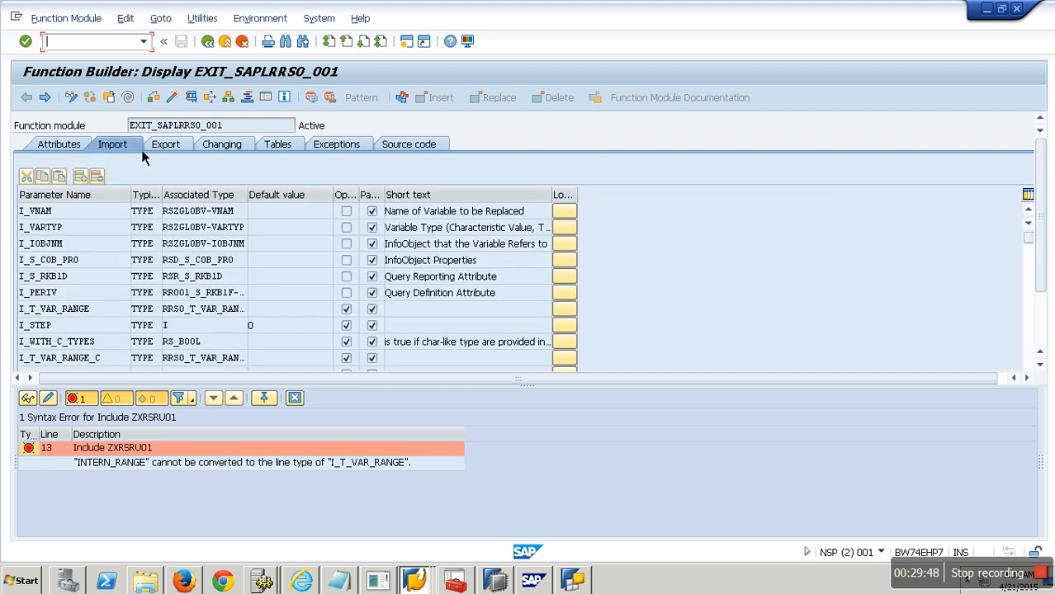
pyautogui.click(105, 360)
pyautogui.scroll(-1, 106, 361)
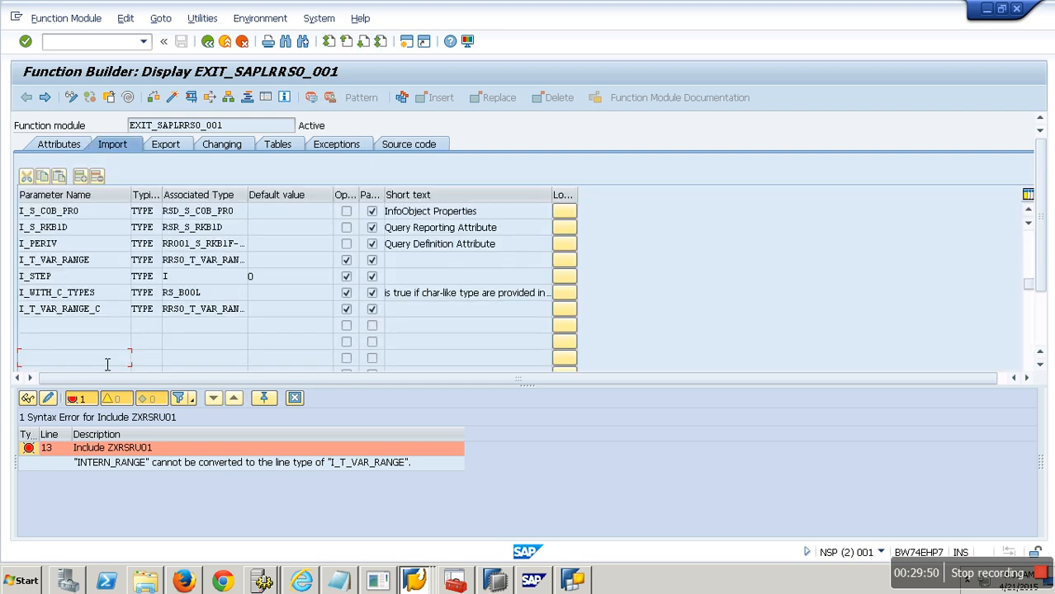
pyautogui.doubleClick(194, 261)
pyautogui.click(304, 263)
pyautogui.doubleClick(305, 265)
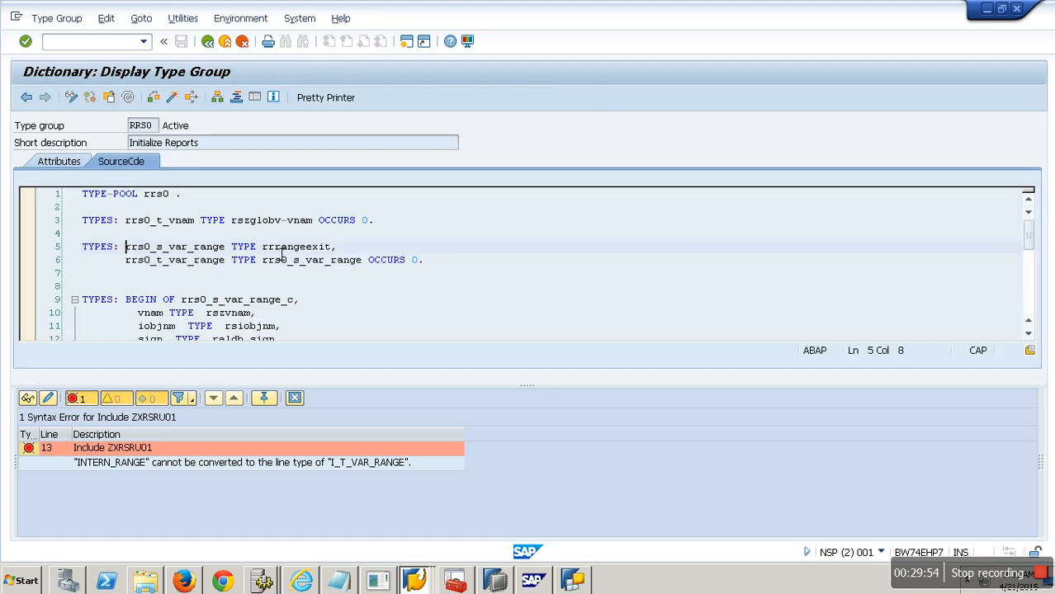
pyautogui.doubleClick(299, 247)
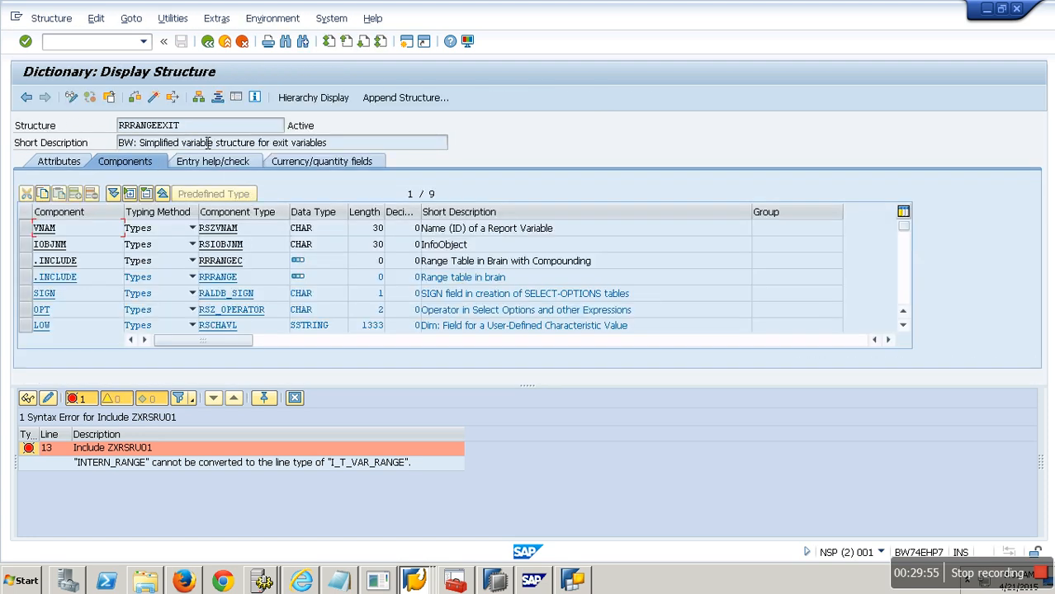
pyautogui.click(207, 41)
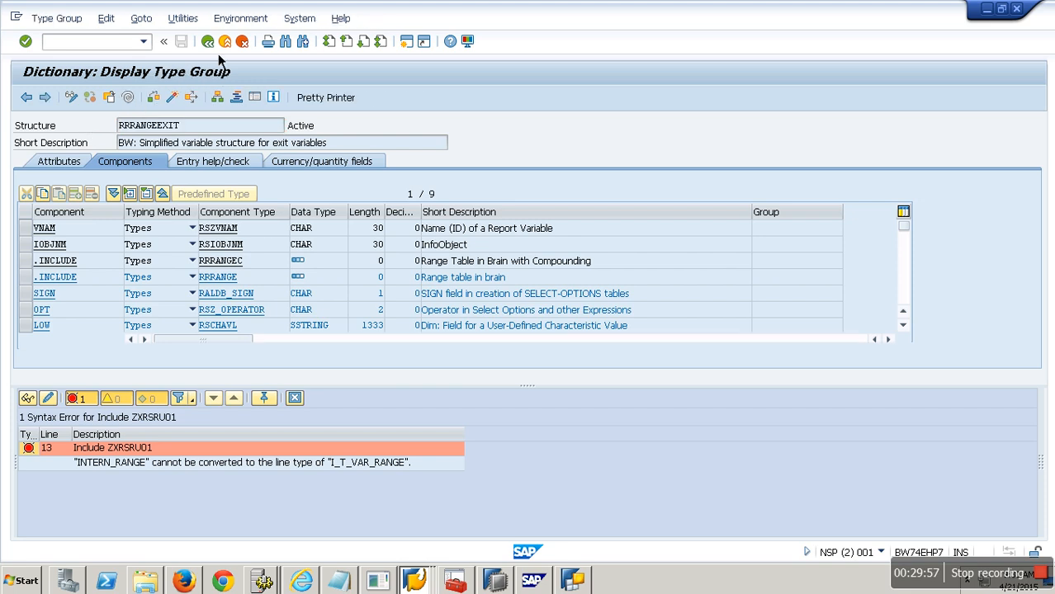
pyautogui.click(208, 41)
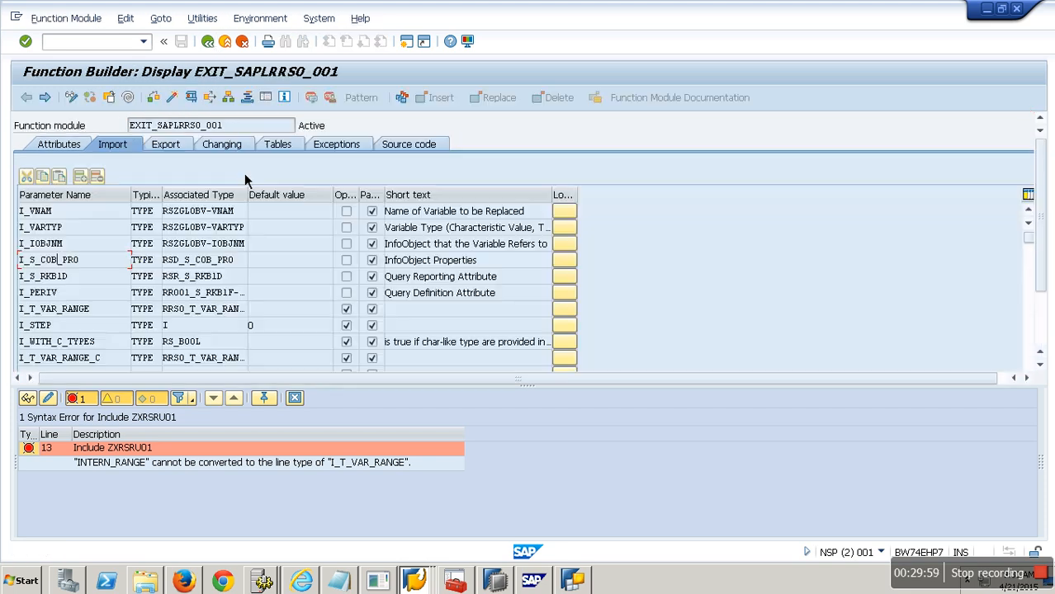
pyautogui.click(407, 145)
pyautogui.click(246, 324)
pyautogui.scroll(-5, 248, 334)
pyautogui.doubleClick(169, 311)
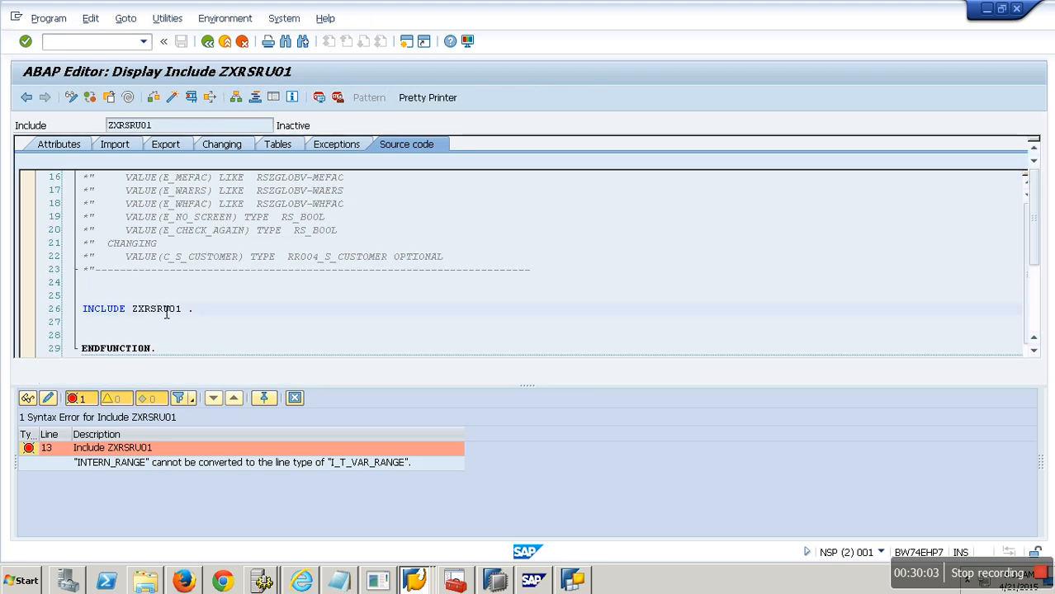
# Step: Switch to change mode and set the type of intern_range to RRRANGEEXIT
pyautogui.click(76, 100)
pyautogui.moveTo(347, 196); pyautogui.dragTo(228, 196)
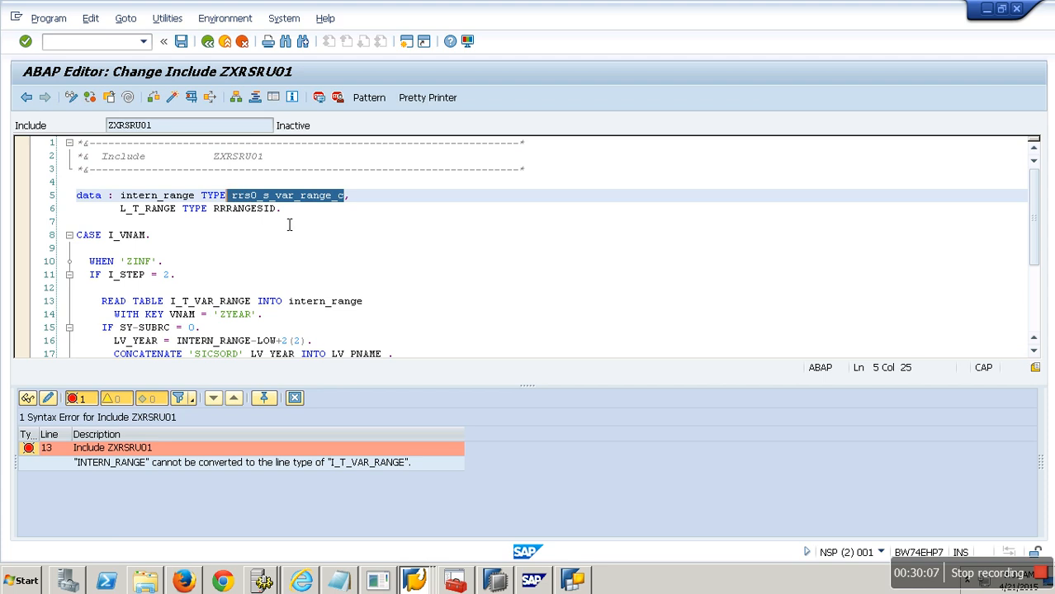
pyautogui.write('RRRANGEEXIT')
pyautogui.press('Left')
pyautogui.press('Left')
pyautogui.press('Left')
pyautogui.press('Left')
pyautogui.press('Left')
pyautogui.press('Left')
pyautogui.press('Left')
pyautogui.press('Left')
pyautogui.press('Left')
pyautogui.press('Left')
pyautogui.press('Left')
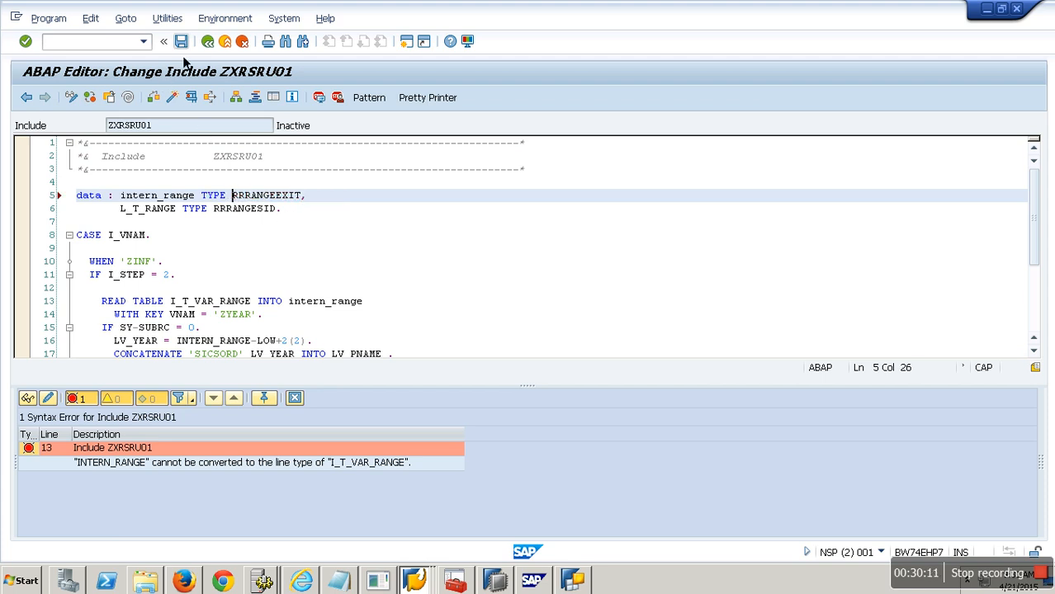
# Step: Re-check syntax and declare LV_YEAR(2) TYPE N in the DATA statement
pyautogui.click(155, 100)
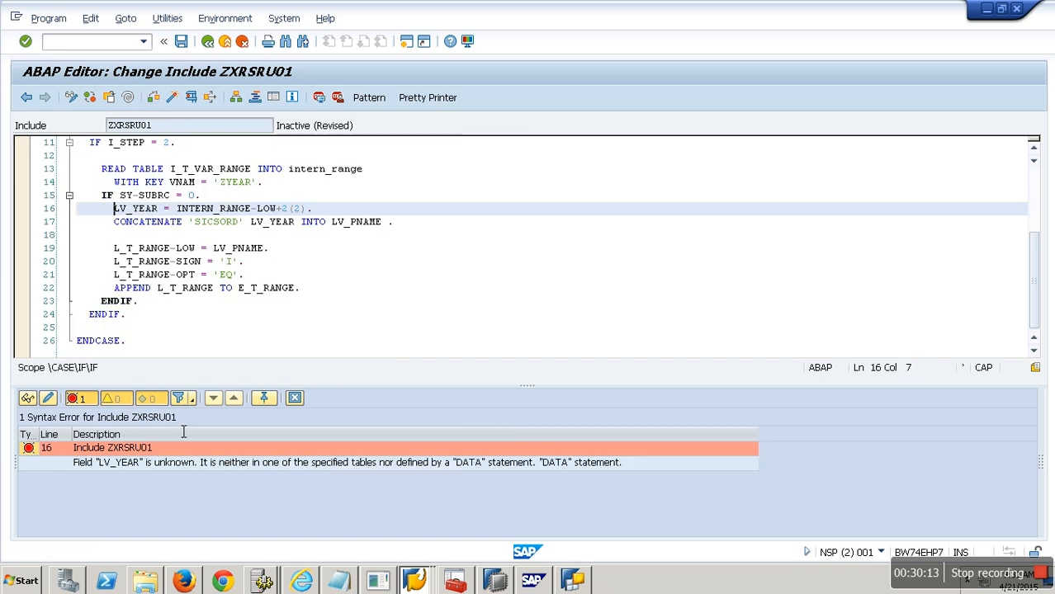
pyautogui.click(303, 209)
pyautogui.scroll(1, 307, 222)
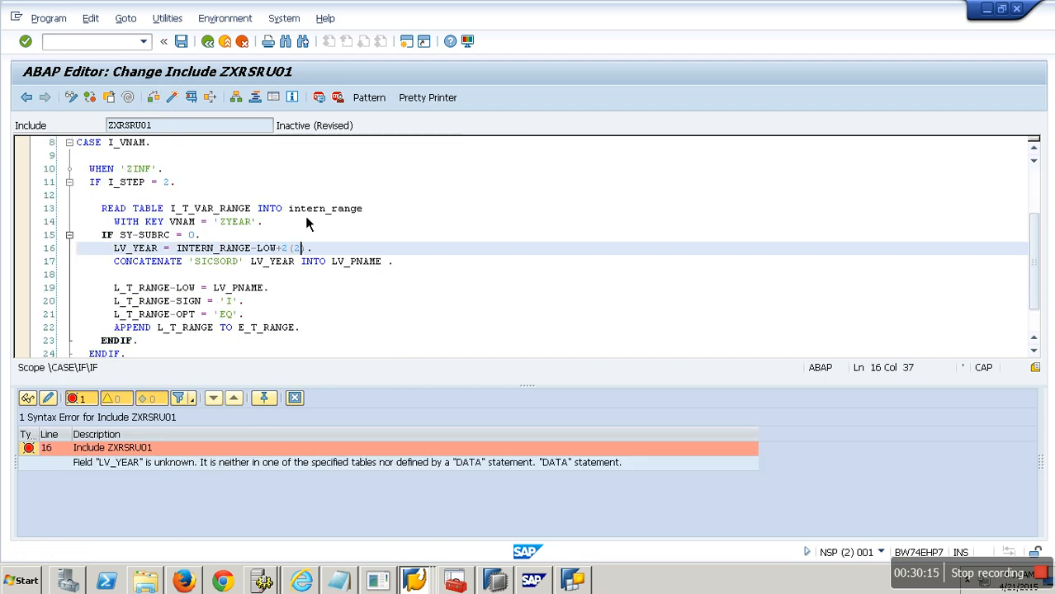
pyautogui.scroll(3, 307, 223)
pyautogui.click(289, 211)
pyautogui.press('BackSpace')
pyautogui.write(',')
pyautogui.press('Return')
pyautogui.write('_YEAR .')
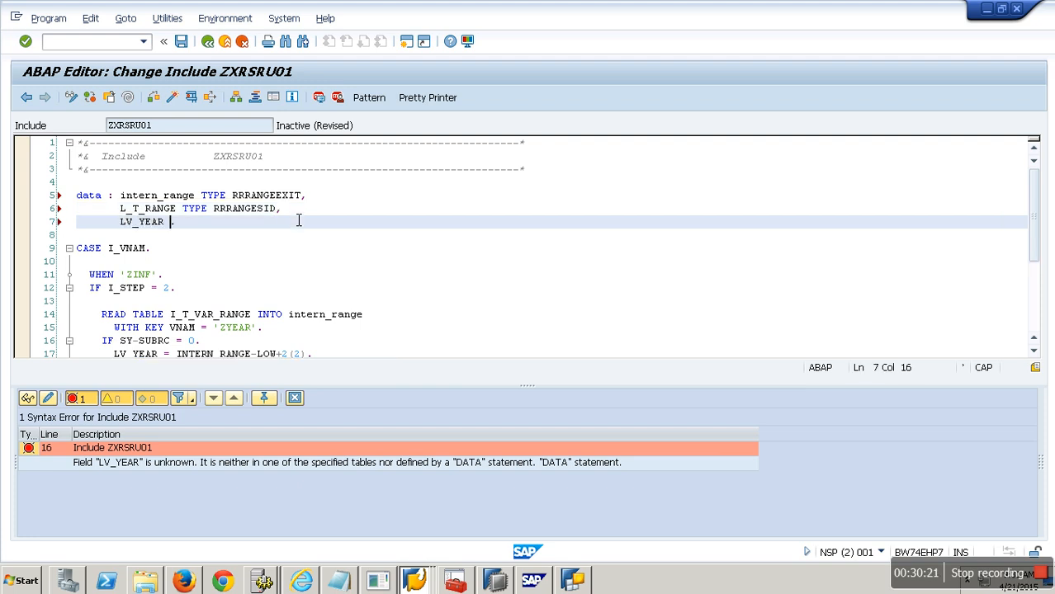
pyautogui.write('TYPE ')
pyautogui.write('(2)')
pyautogui.write(' TYPE N')
pyautogui.write(',')
pyautogui.press('Return')
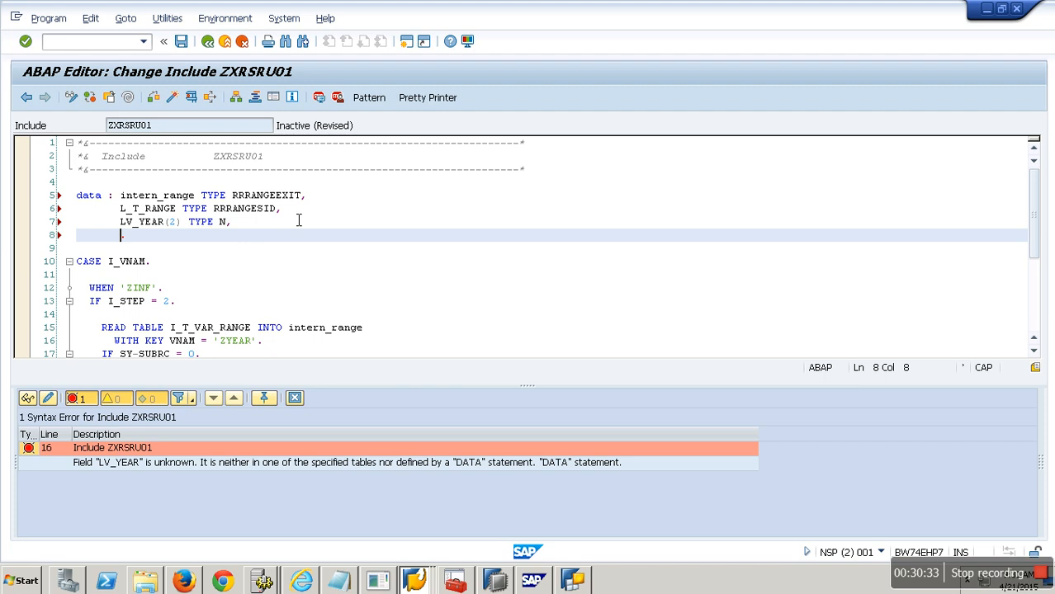
# Step: Declare LV_PNAME(9) TYPE C to complete the DATA statement
pyautogui.write('LV_PNAME (10)')
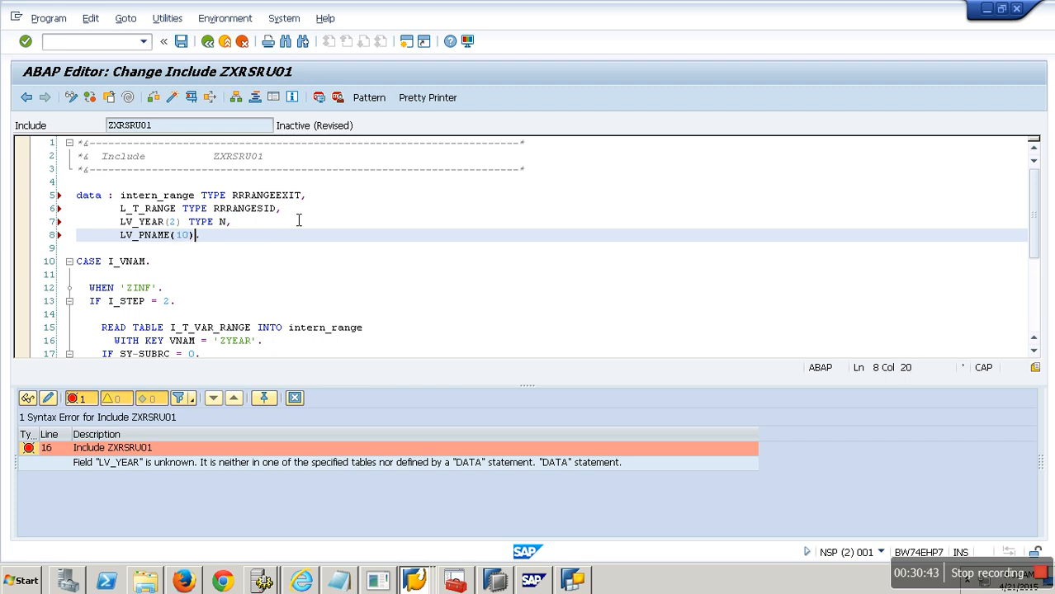
pyautogui.press('BackSpace')
pyautogui.press('BackSpace')
pyautogui.write('9) TYPOE')
pyautogui.press('BackSpace')
pyautogui.press('BackSpace')
pyautogui.write('E')
# Step: Check and activate include ZXRSRU01, confirming the inactive objects list
pyautogui.click(170, 97)
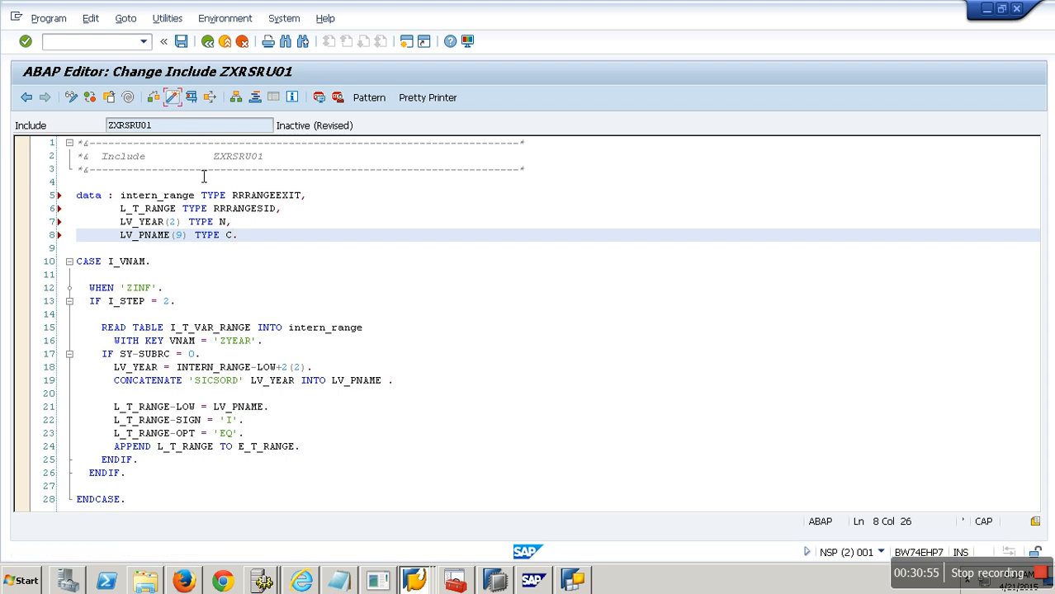
pyautogui.click(175, 100)
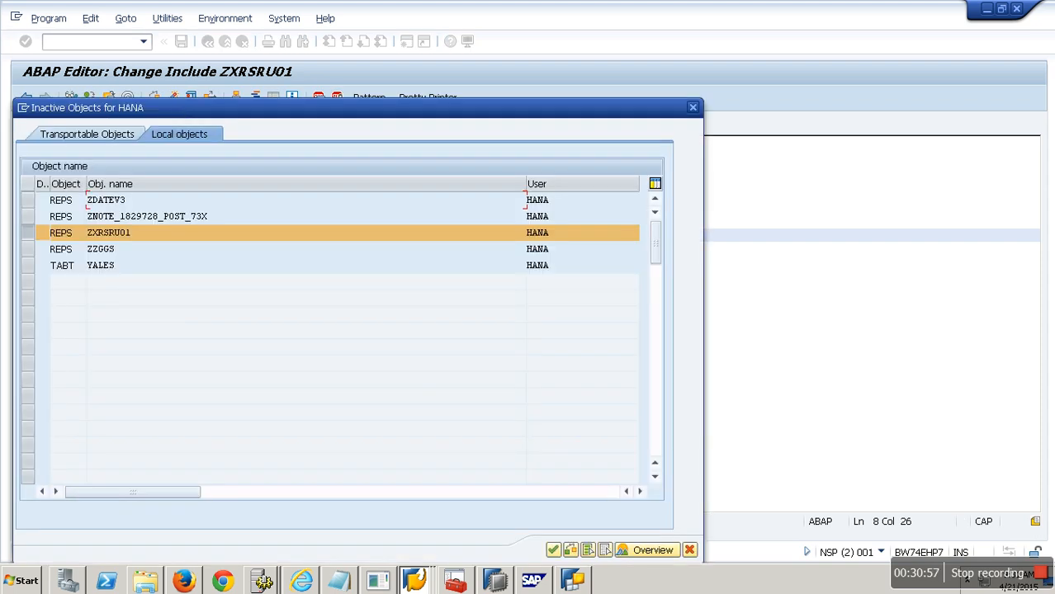
pyautogui.click(554, 551)
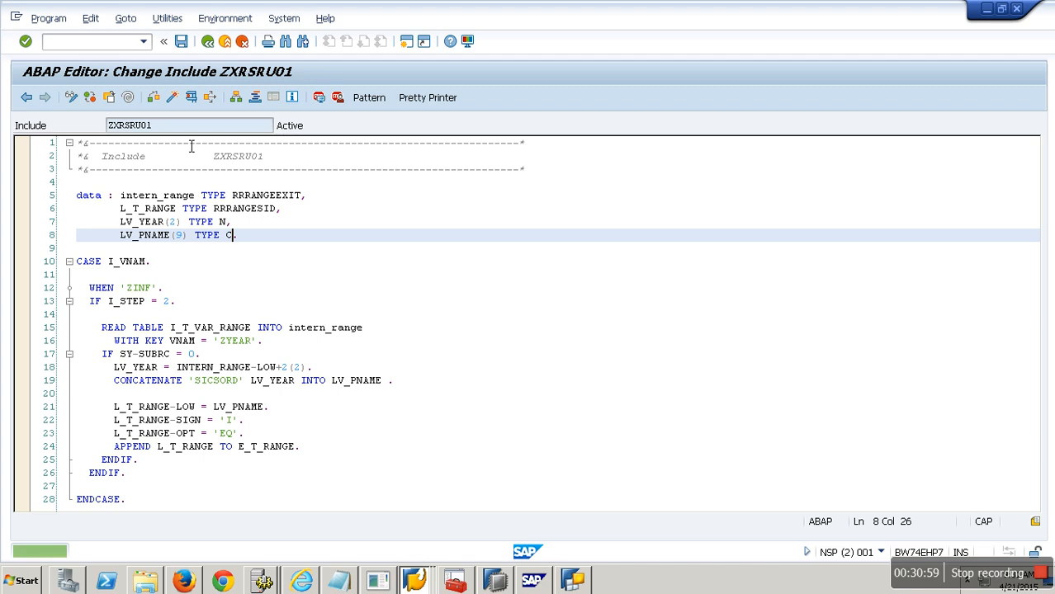
# Step: Return to the enhancement project ASDFD and activate it
pyautogui.click(207, 41)
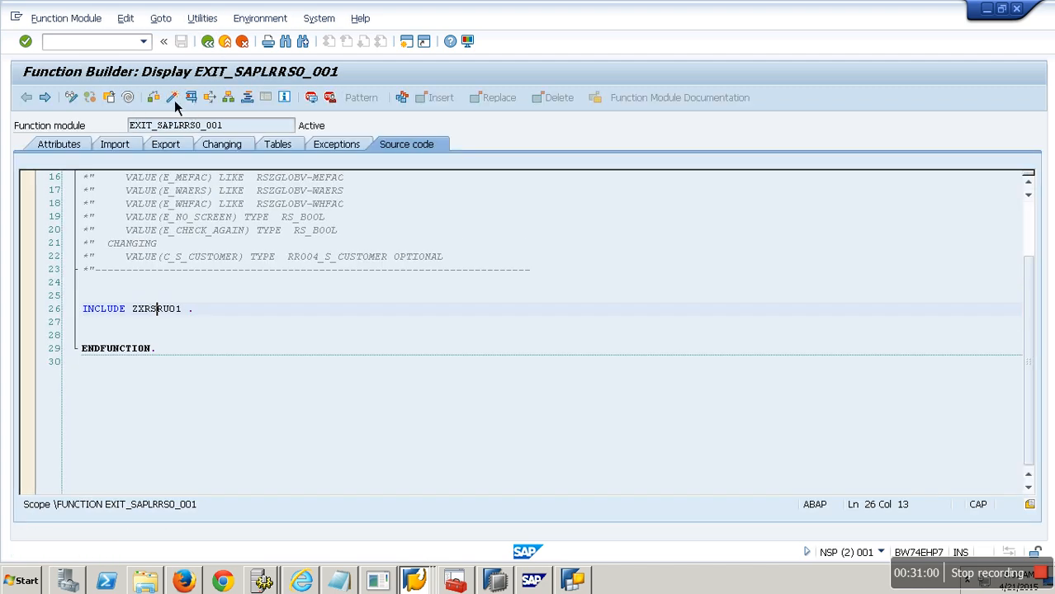
pyautogui.click(207, 41)
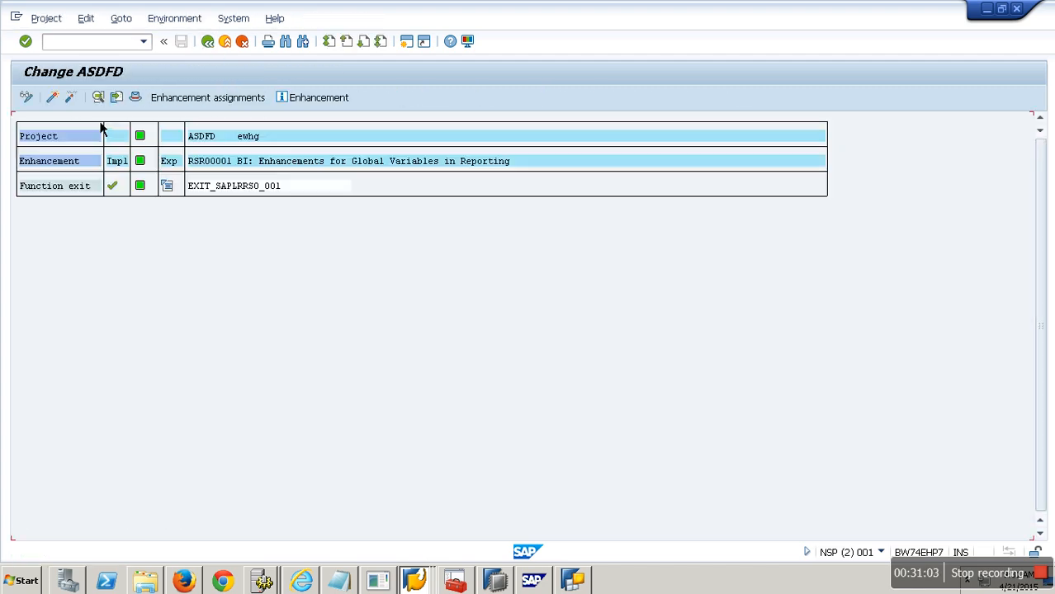
pyautogui.click(207, 41)
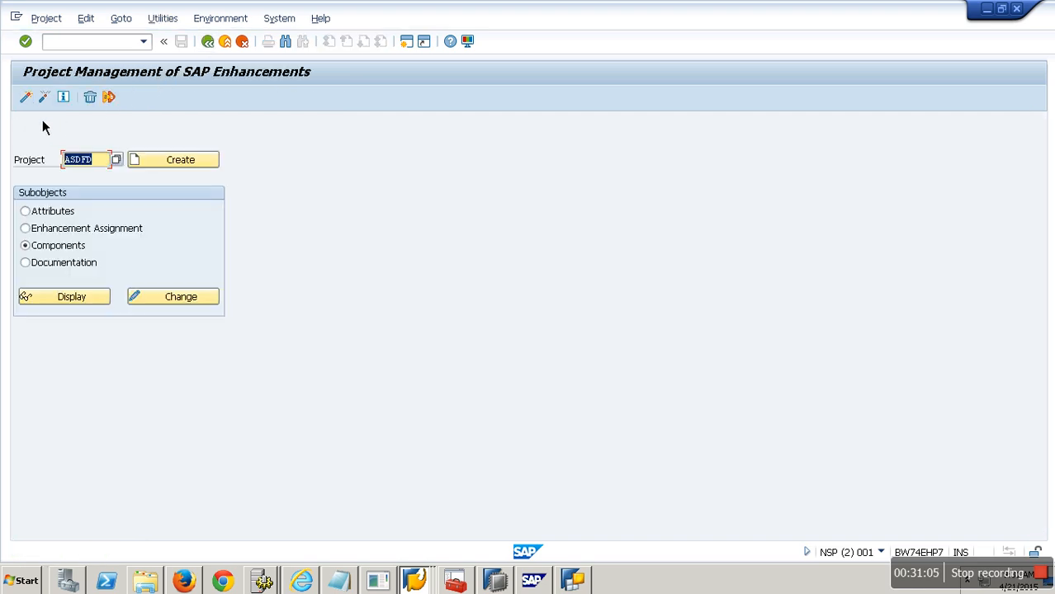
pyautogui.click(27, 100)
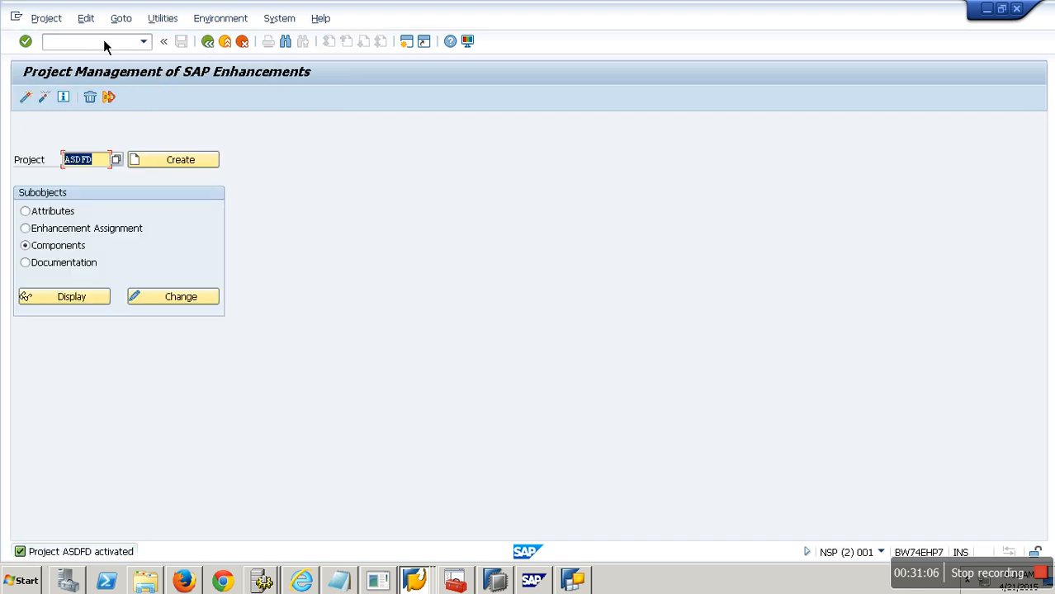
# Step: Switch to BEx Query Designer and save query YMULTI1
pyautogui.click(418, 580)
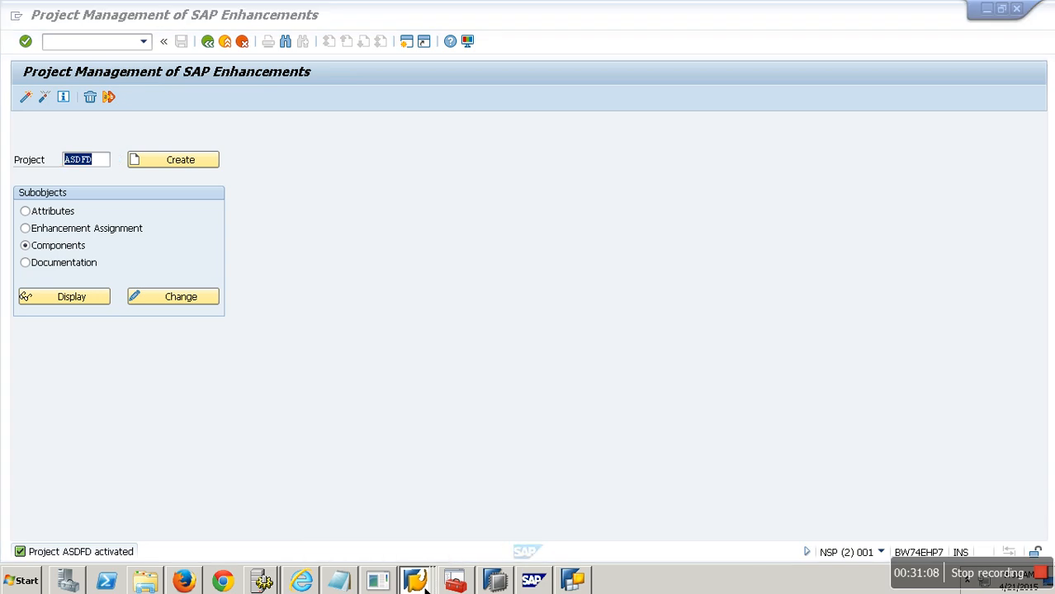
pyautogui.click(573, 580)
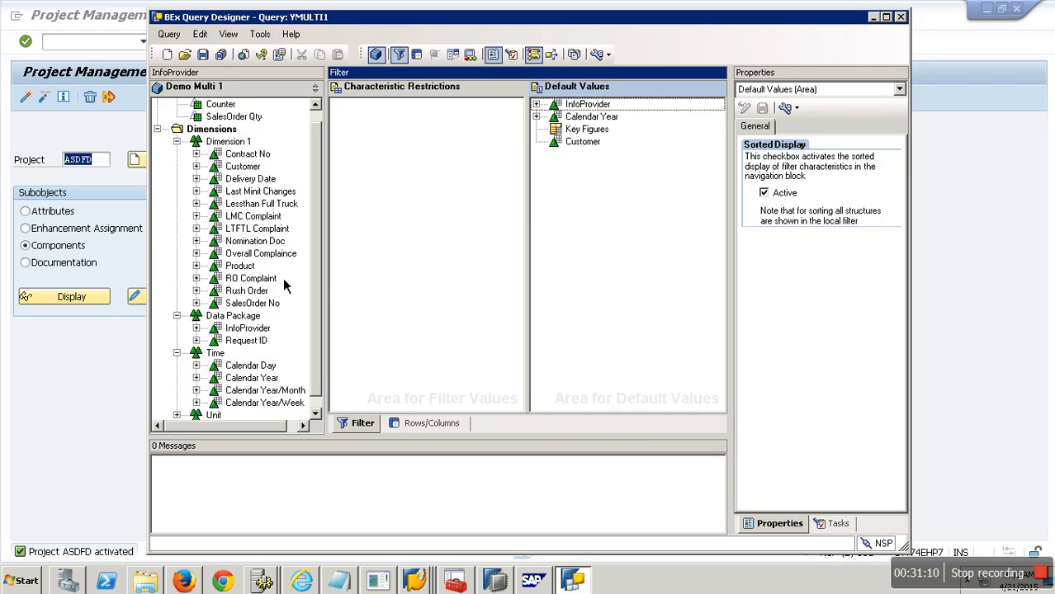
pyautogui.click(205, 56)
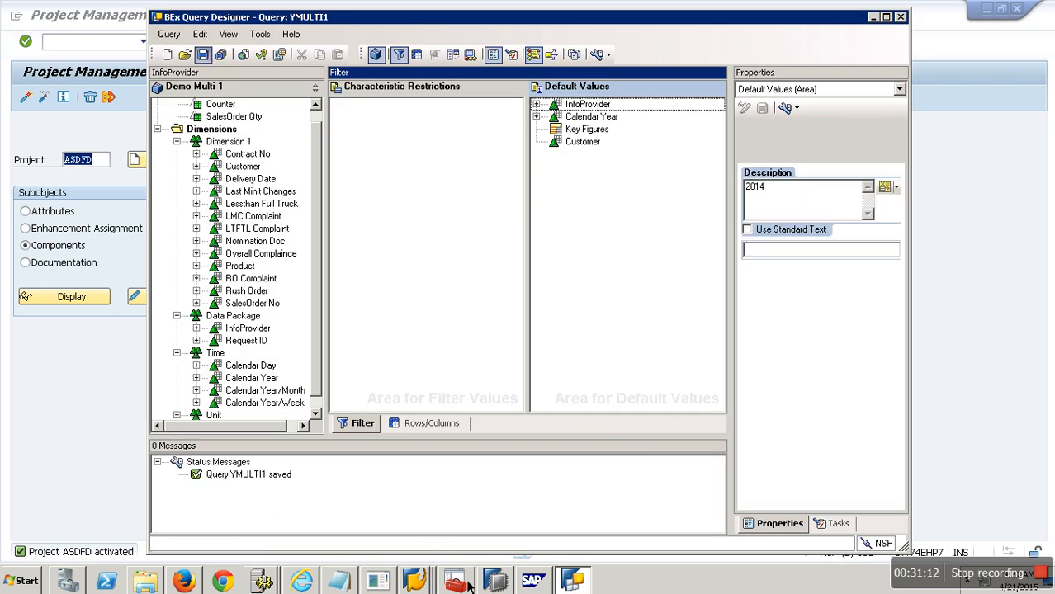
pyautogui.click(415, 580)
pyautogui.click(415, 547)
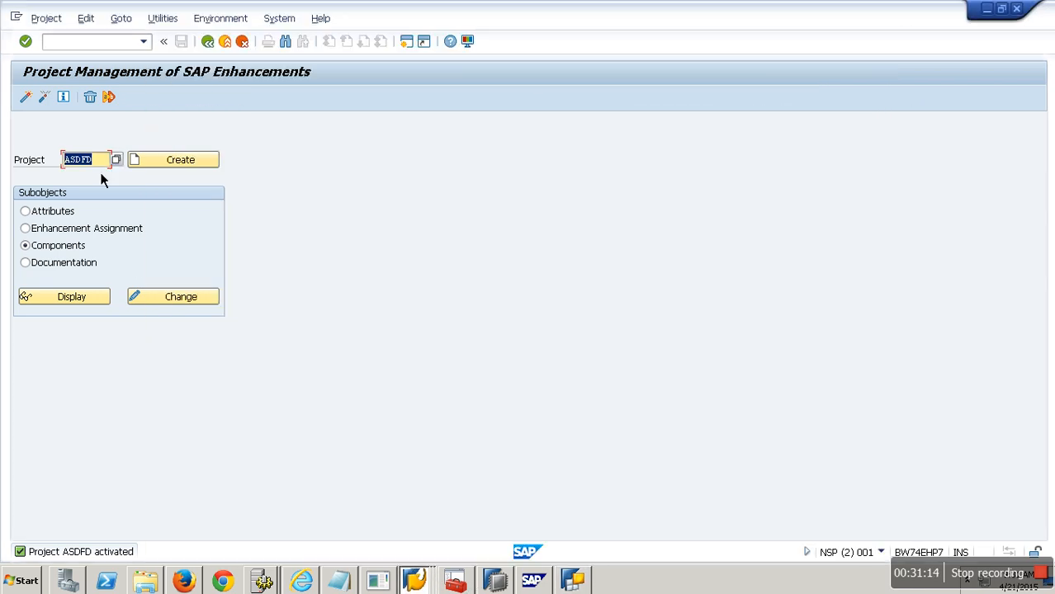
pyautogui.click(427, 582)
pyautogui.click(425, 530)
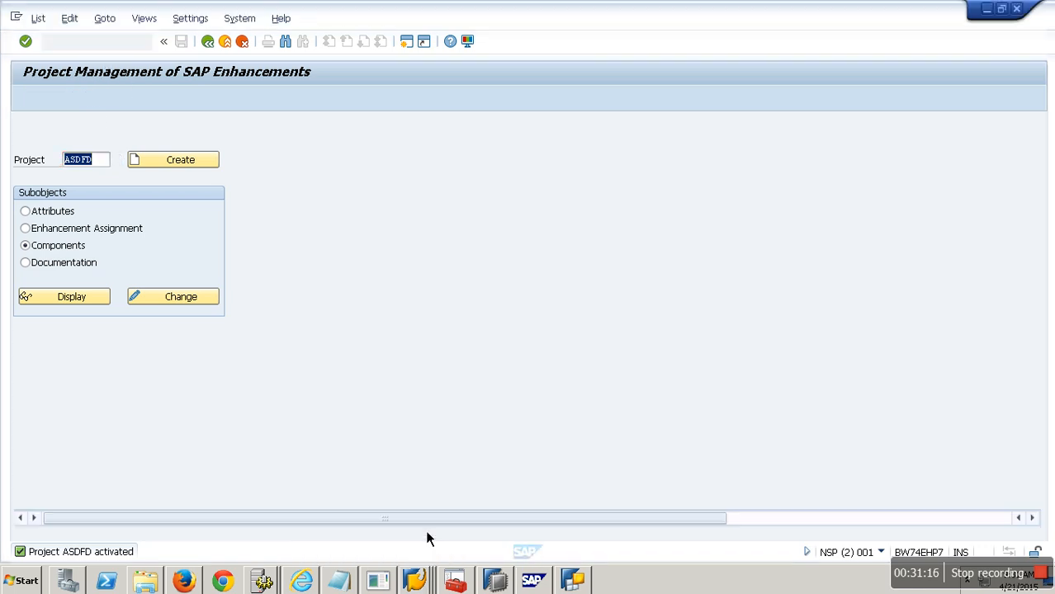
# Step: Run query YMULTI1 from the query monitor and stop the transaction
pyautogui.click(126, 43)
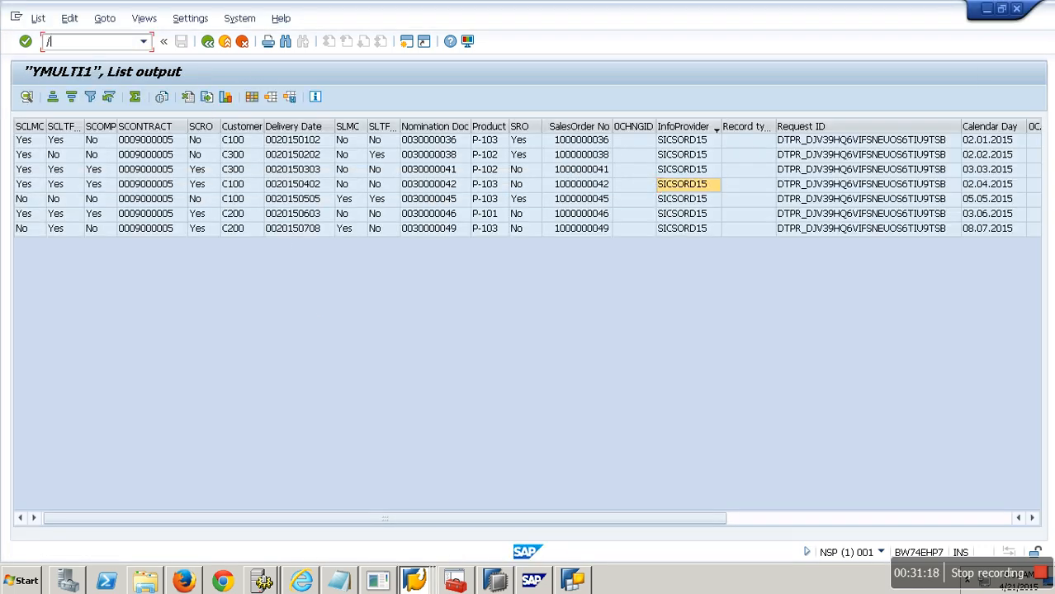
pyautogui.press('Return')
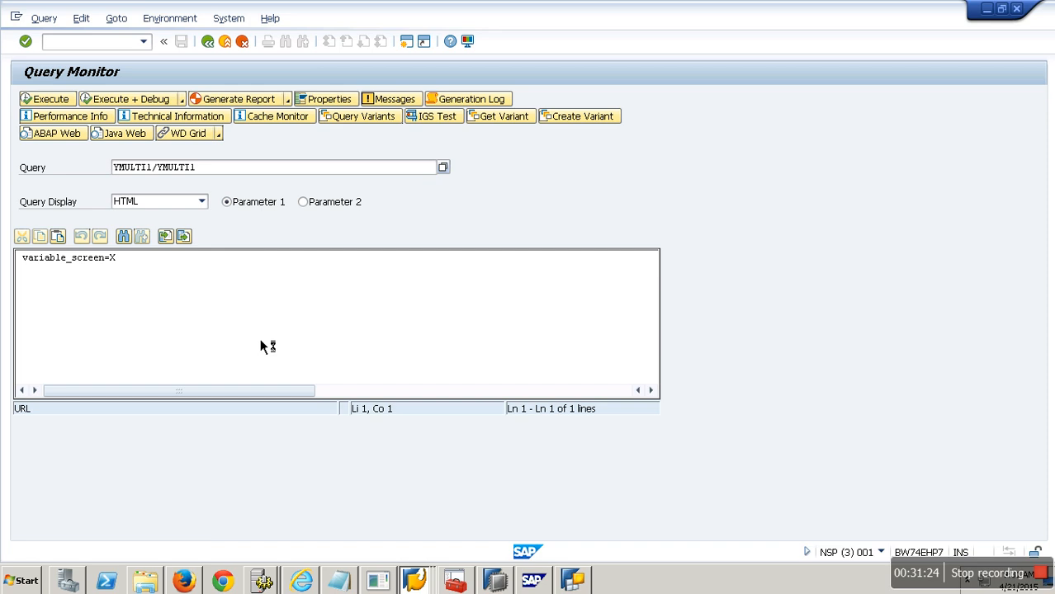
pyautogui.click(181, 232)
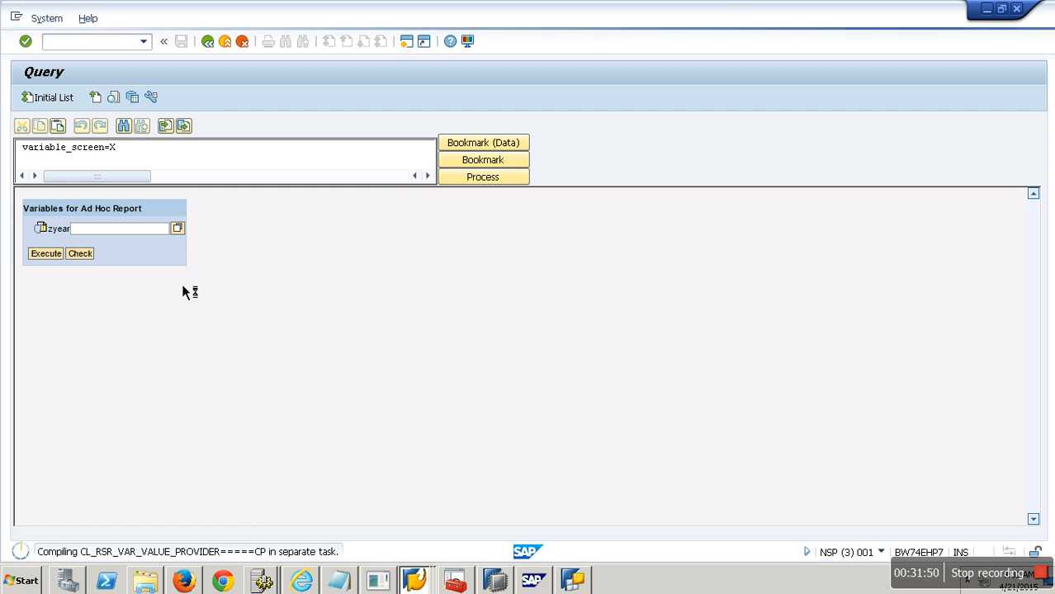
pyautogui.hotkey('alt', 'space')
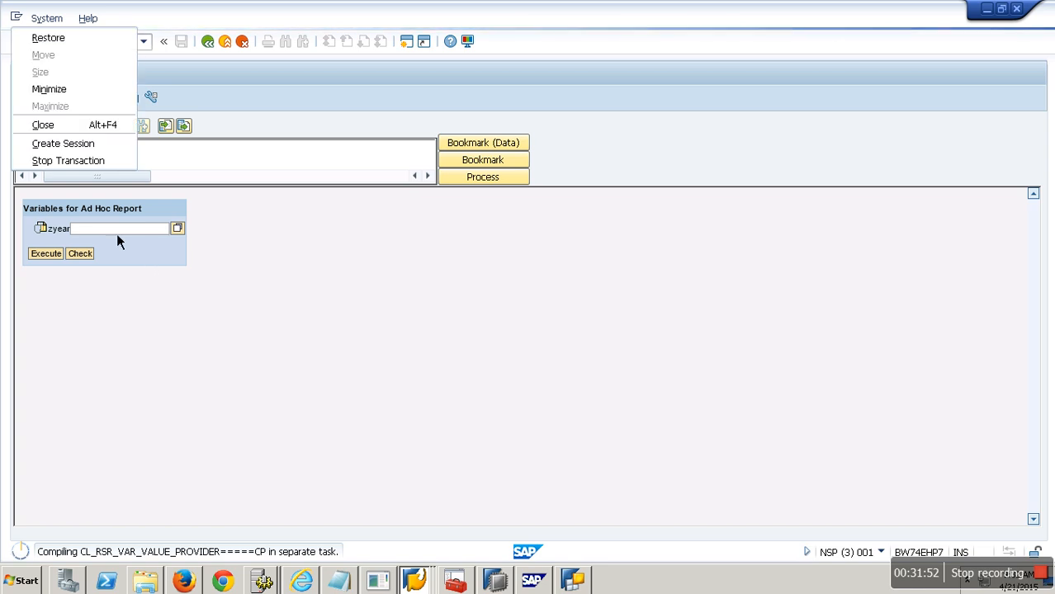
pyautogui.click(83, 162)
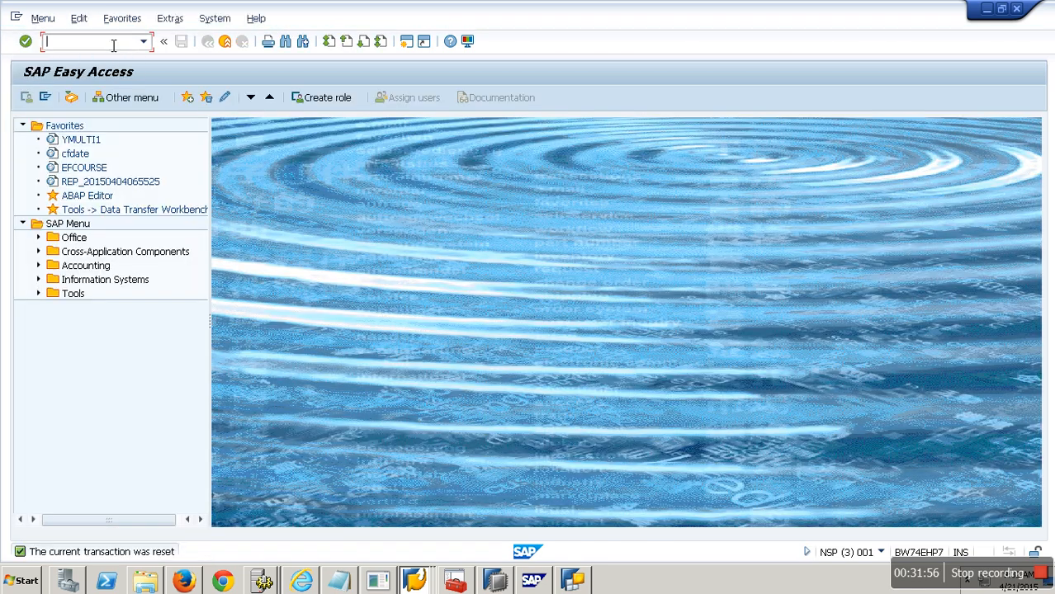
# Step: Open transaction RSRT and execute query YMULTI1, accepting the year variable's default value 2015
pyautogui.write('RSRT')
pyautogui.press('Return')
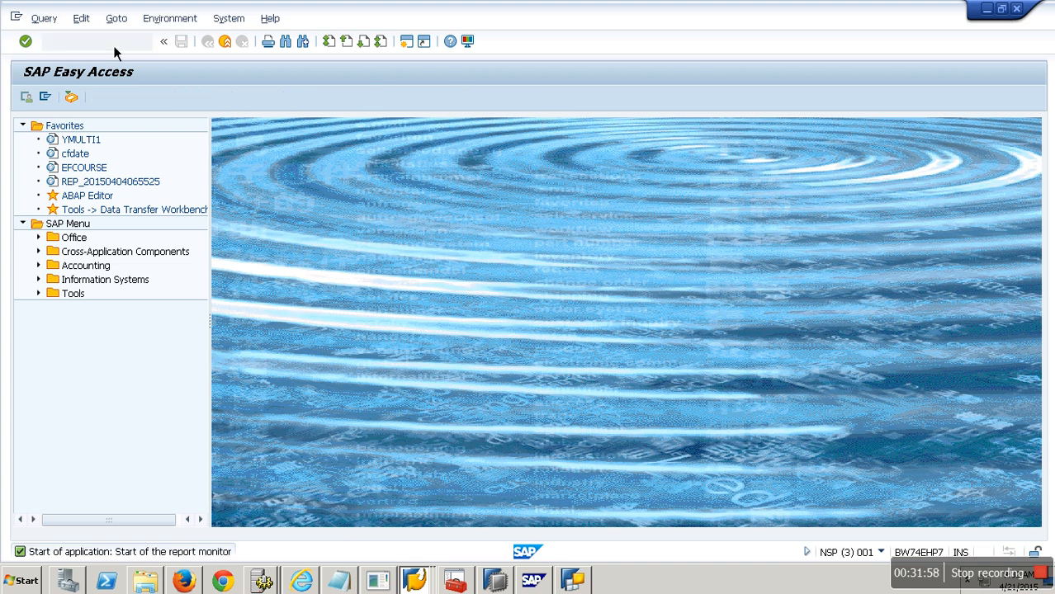
pyautogui.press('F8')
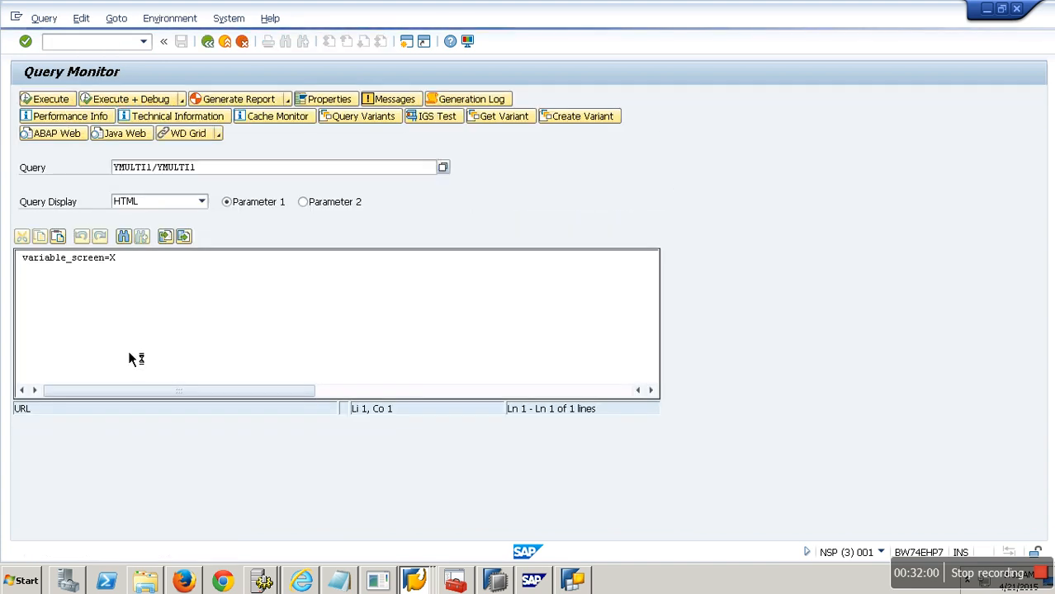
pyautogui.click(126, 238)
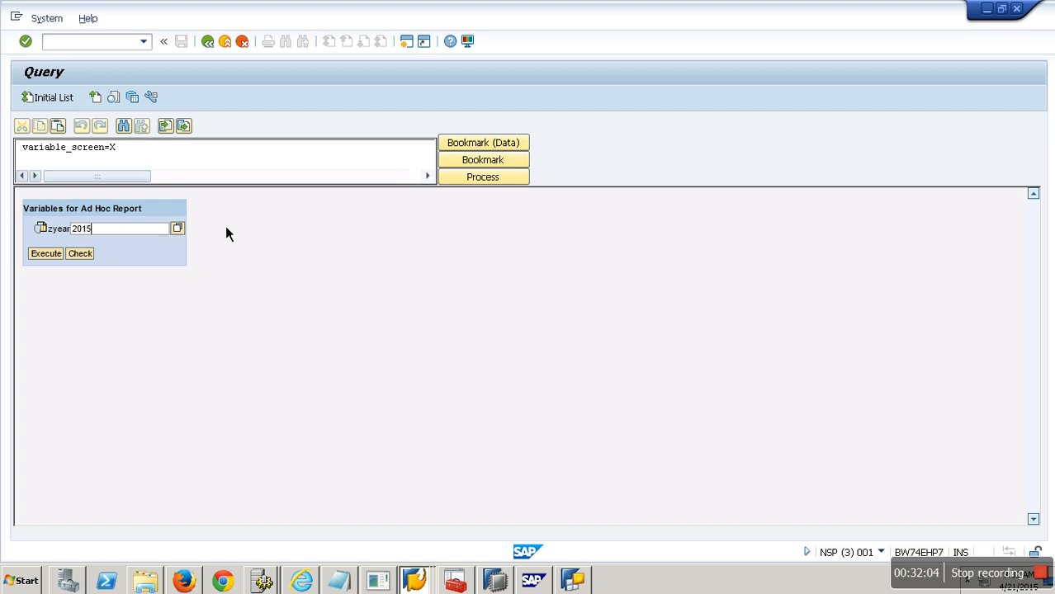
pyautogui.click(56, 258)
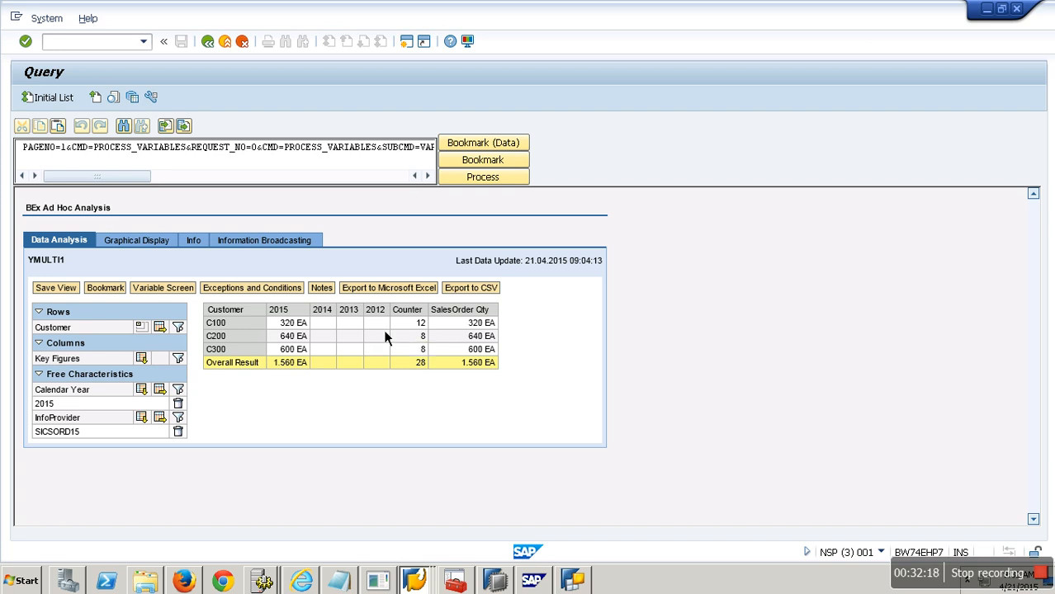
# Step: Return to the Data Warehousing Workbench Modeling session
pyautogui.click(237, 50)
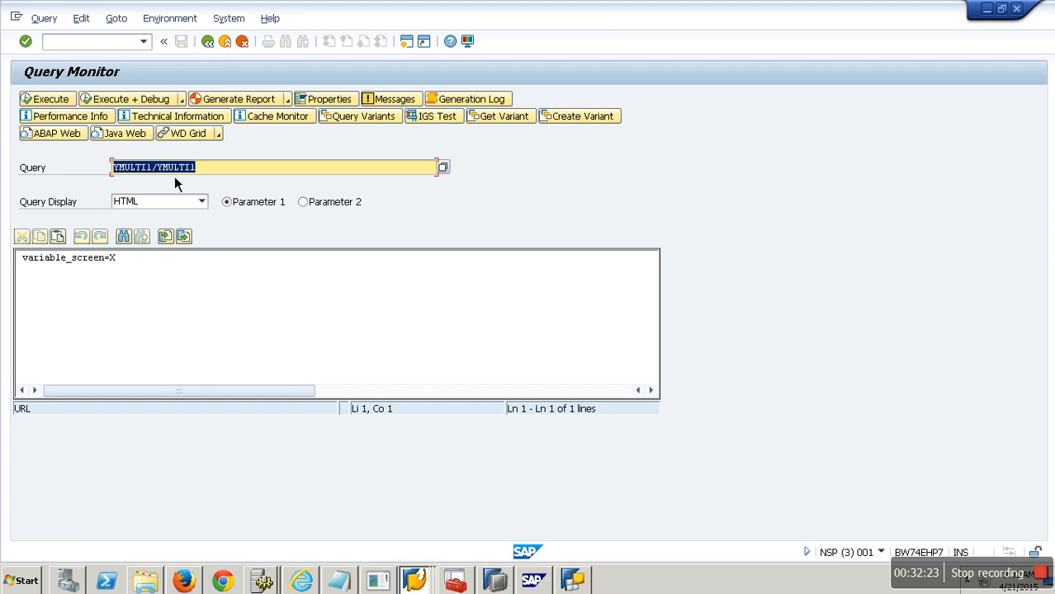
pyautogui.click(452, 576)
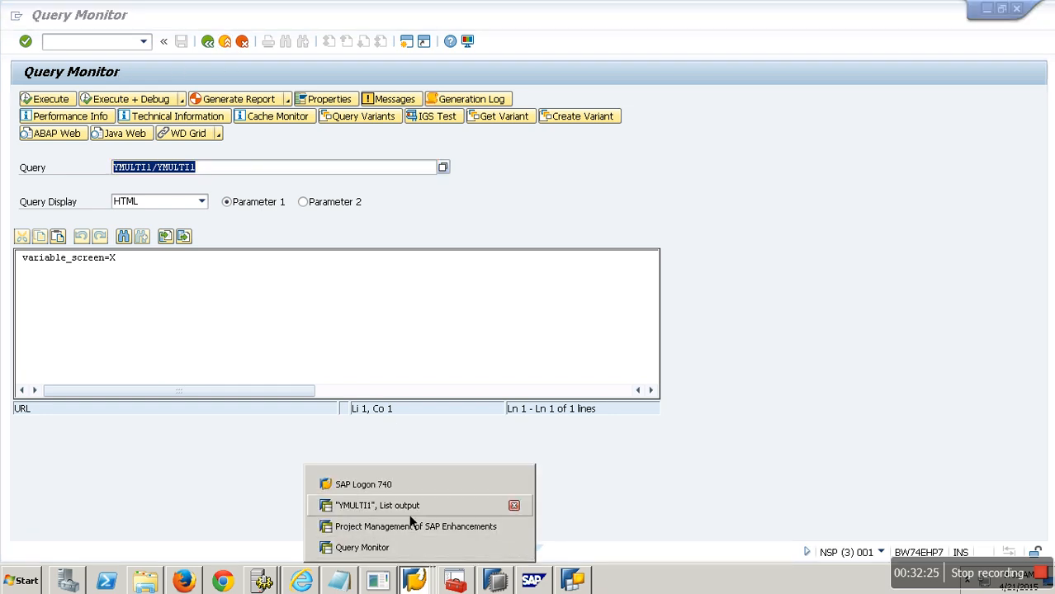
pyautogui.click(410, 503)
pyautogui.click(233, 50)
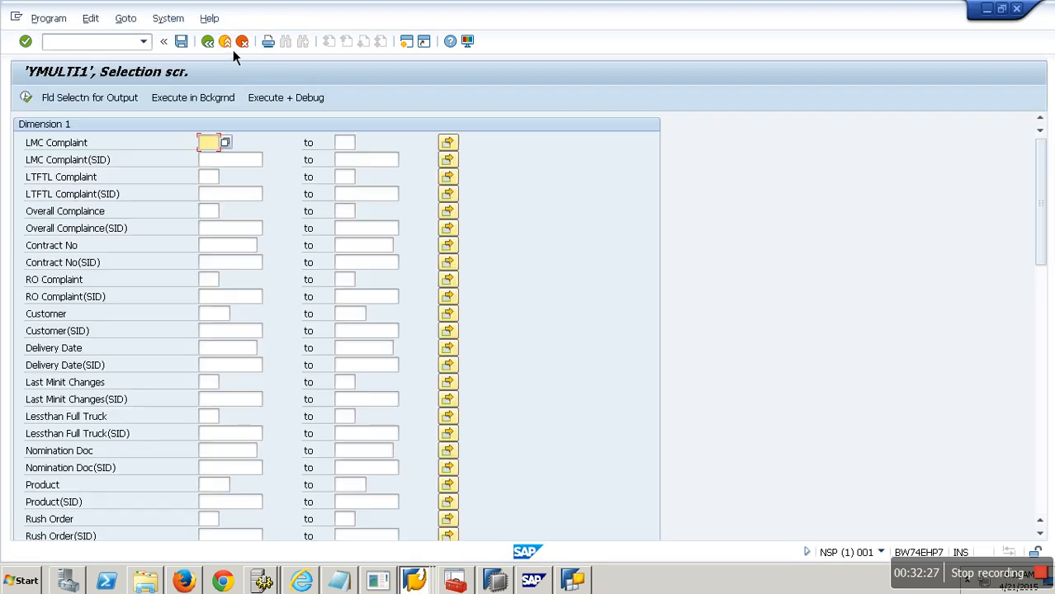
pyautogui.click(233, 50)
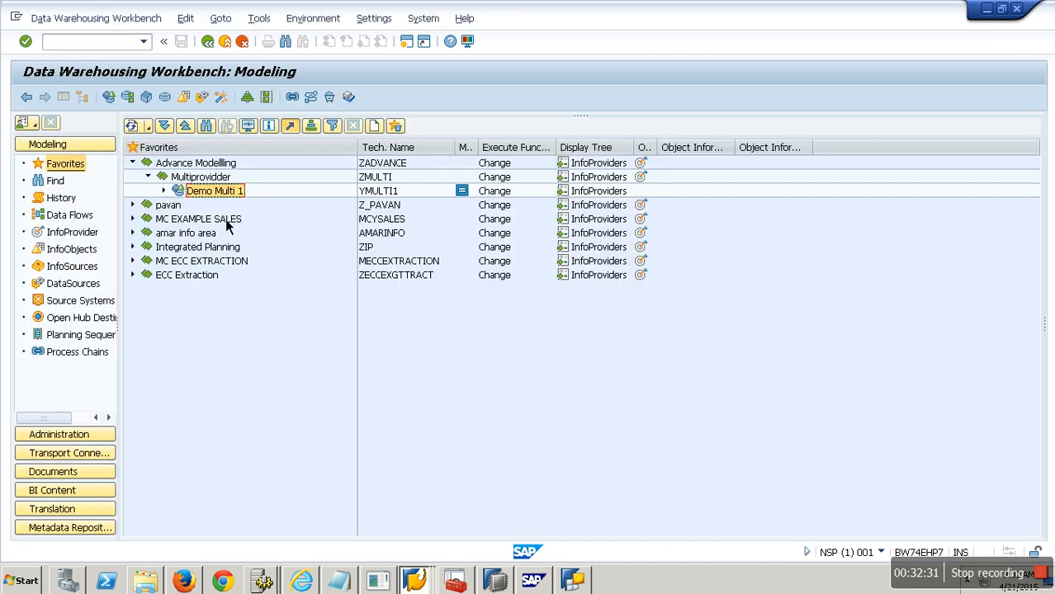
# Step: Browse the InfoProvider tree to the Shell InfoArea's Virtual Layer and expand Contract Volume Compliance
pyautogui.click(74, 234)
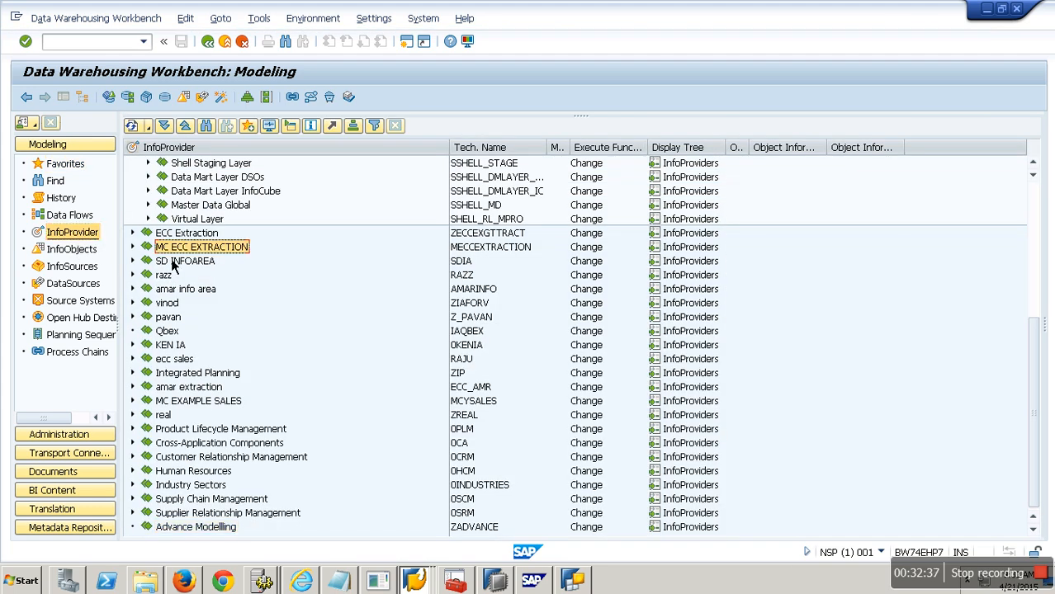
pyautogui.click(173, 248)
pyautogui.scroll(3, 174, 262)
pyautogui.scroll(2, 171, 263)
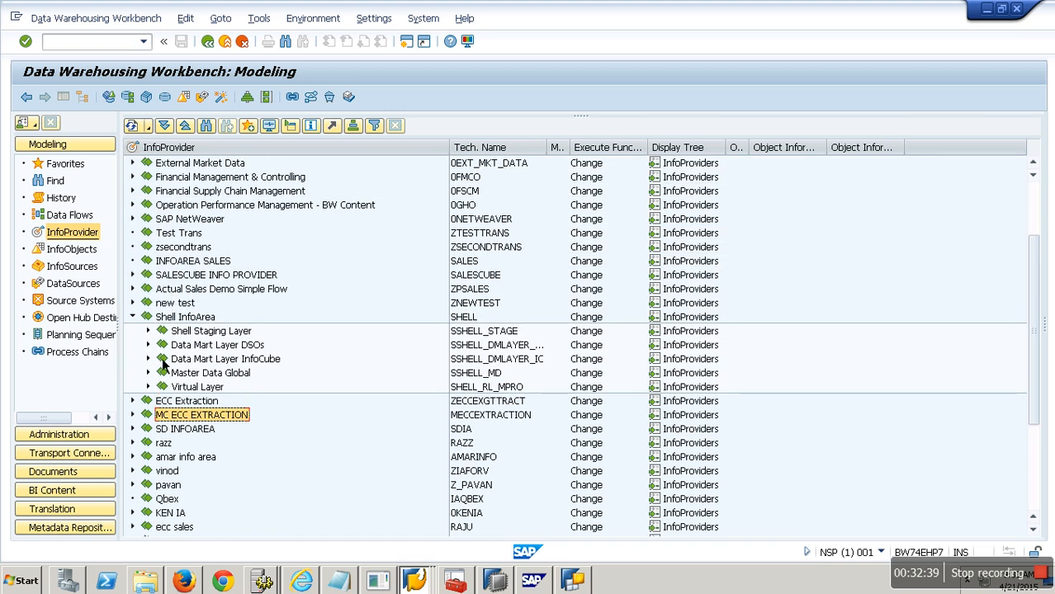
pyautogui.click(148, 387)
pyautogui.scroll(-2, 331, 417)
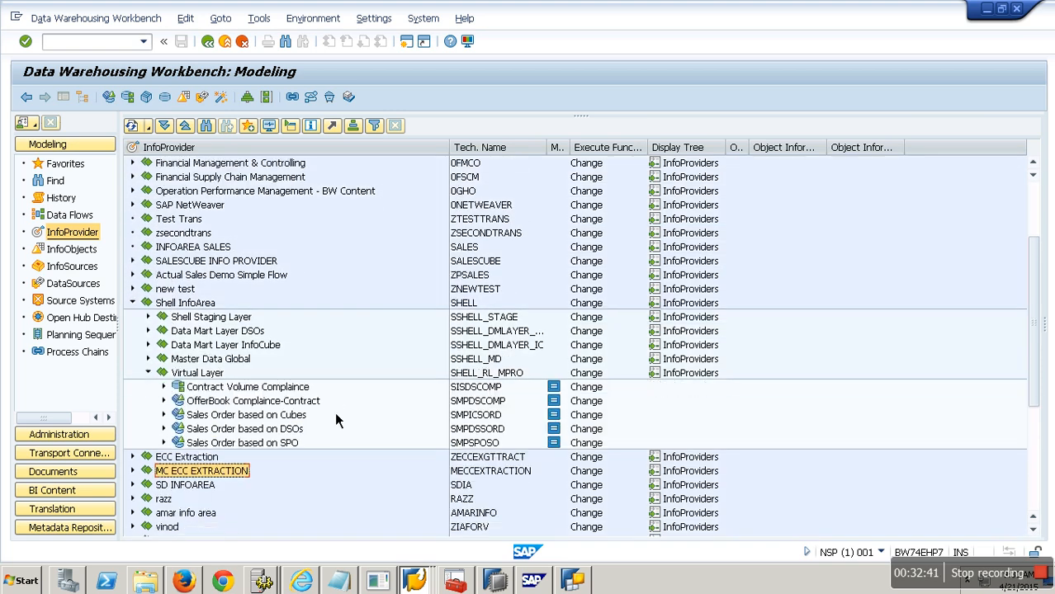
pyautogui.click(164, 375)
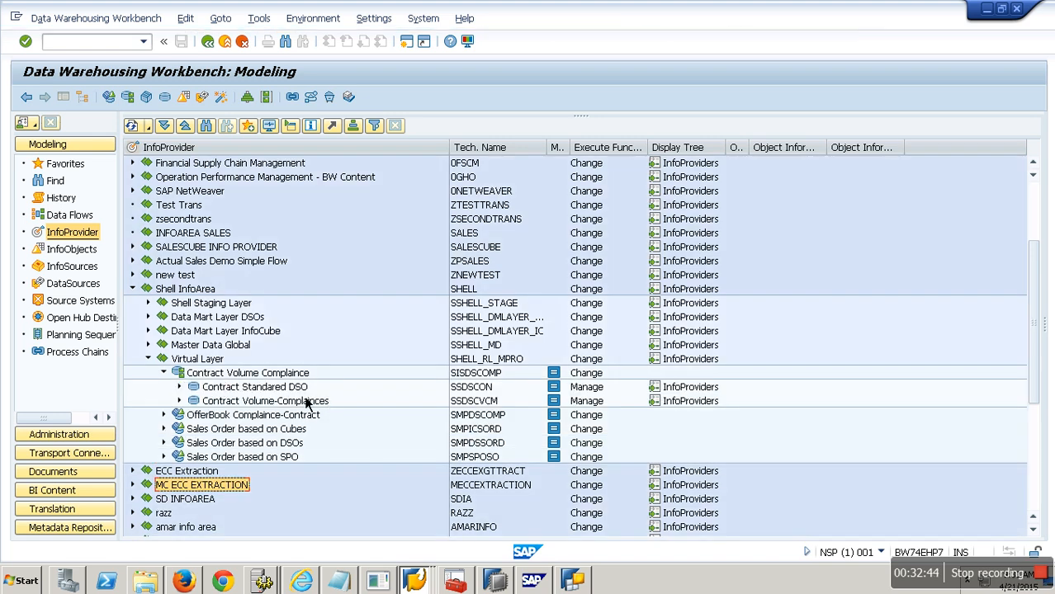
pyautogui.click(256, 388)
pyautogui.click(298, 401)
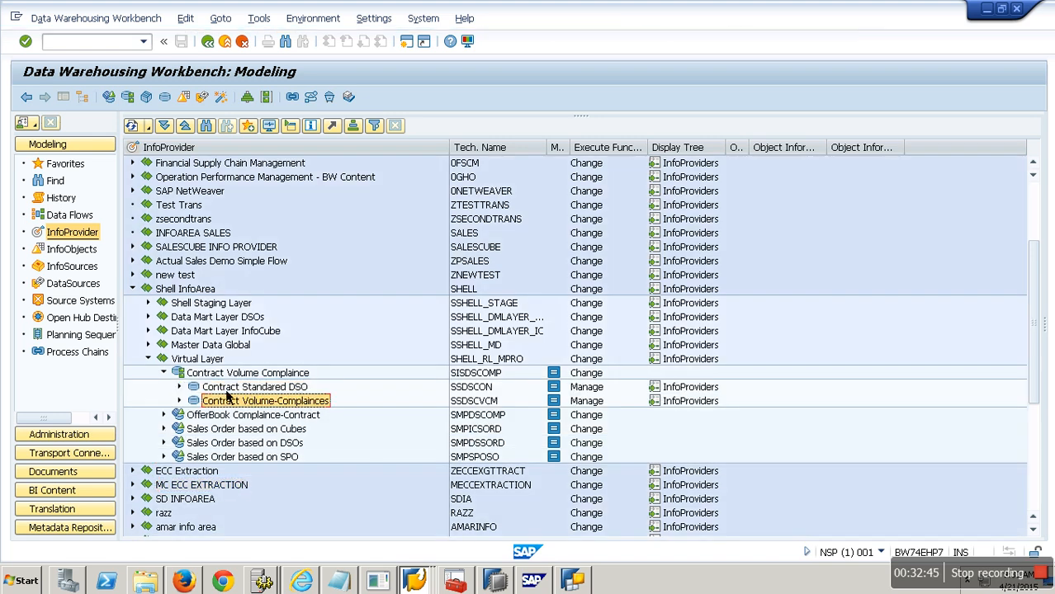
pyautogui.scroll(-2, 222, 389)
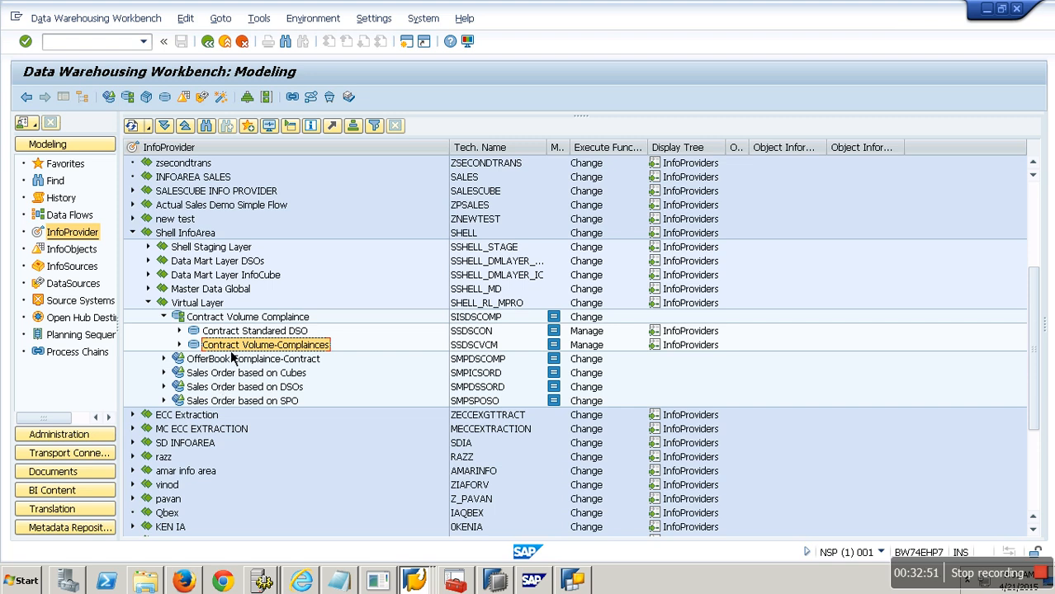
# Step: Try to display data of MultiProvider Contract Volume Compliance, then stop the transaction
pyautogui.rightClick(251, 317)
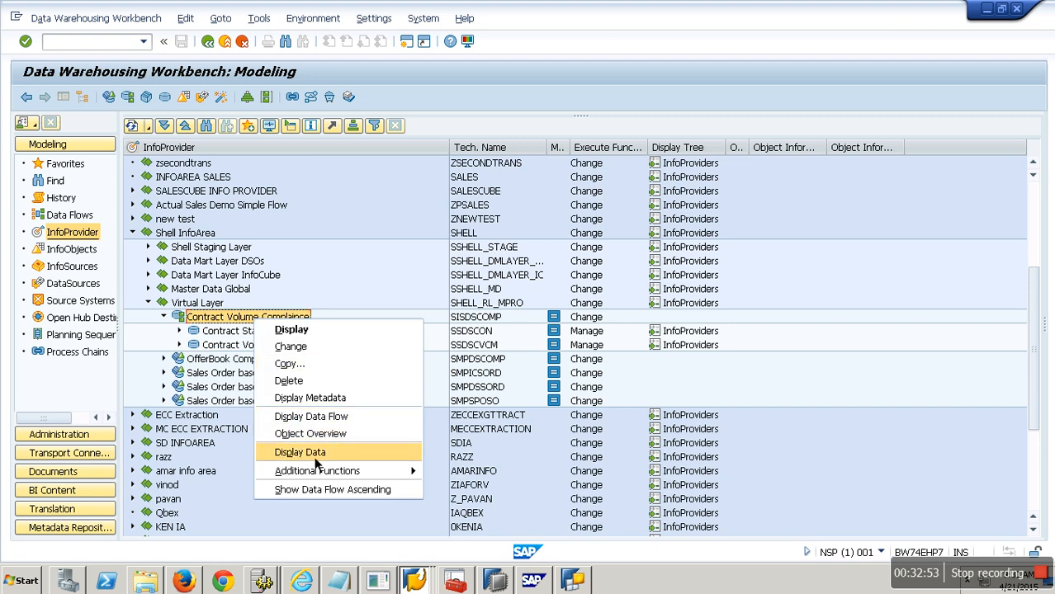
pyautogui.click(314, 459)
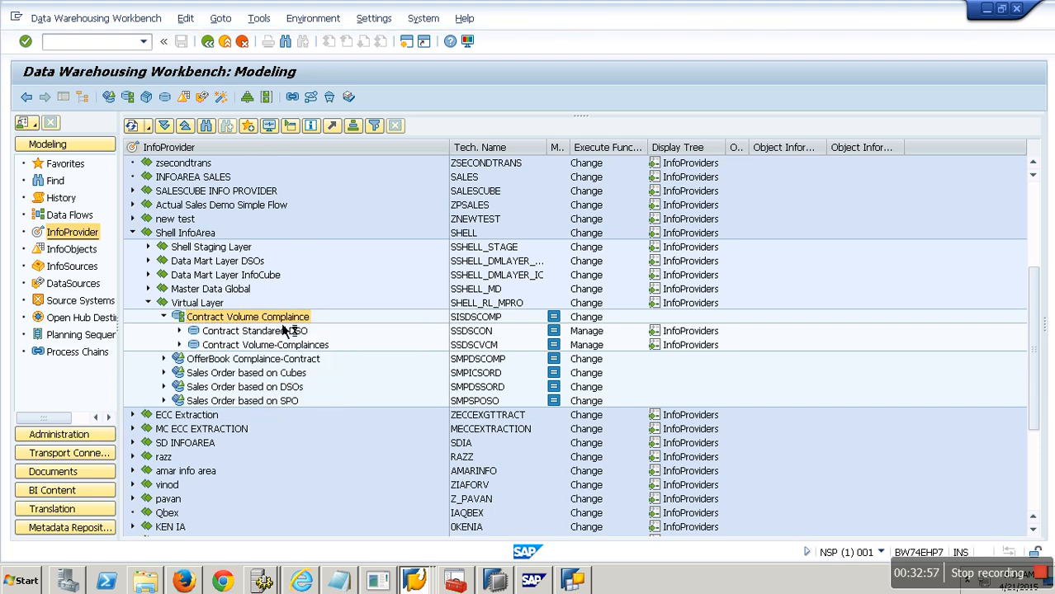
pyautogui.hotkey('alt', 'space')
pyautogui.click(91, 161)
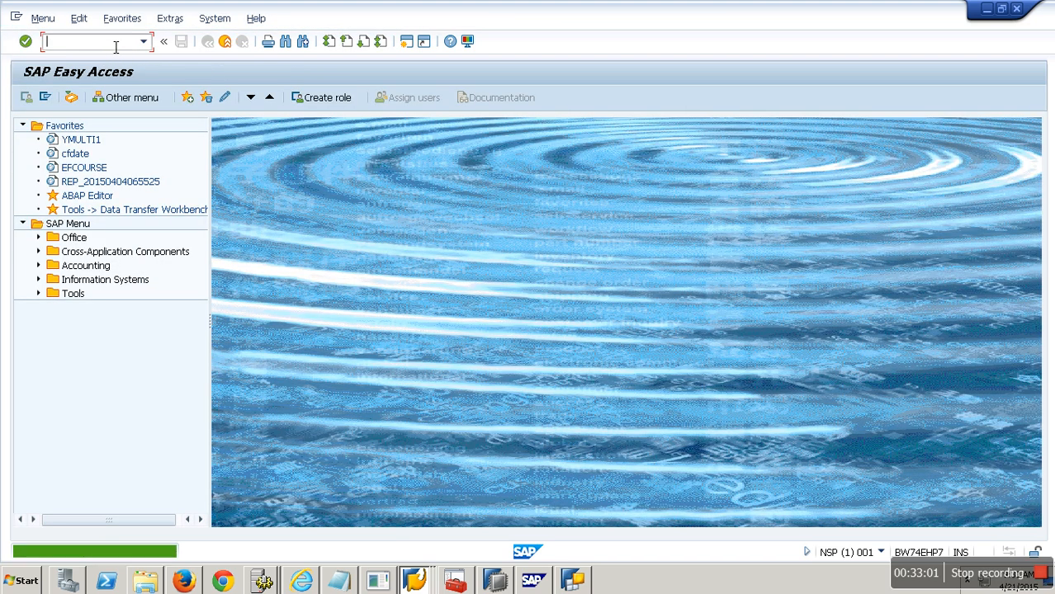
# Step: Restart RSA1 and expand OfferBook Compliance-Contract under the Virtual Layer
pyautogui.write('RSA1')
pyautogui.press('Return')
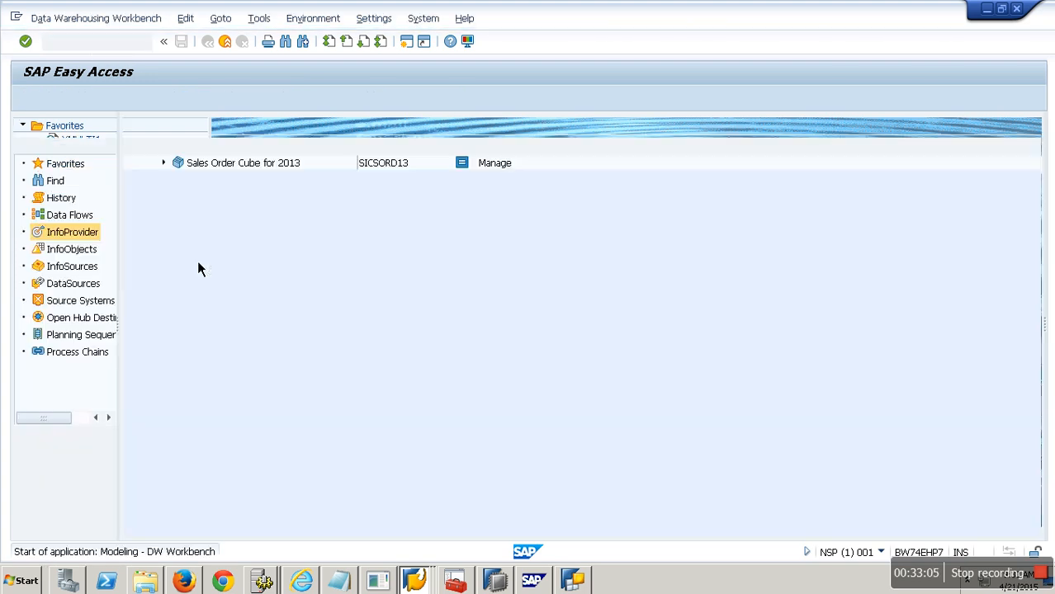
pyautogui.click(214, 178)
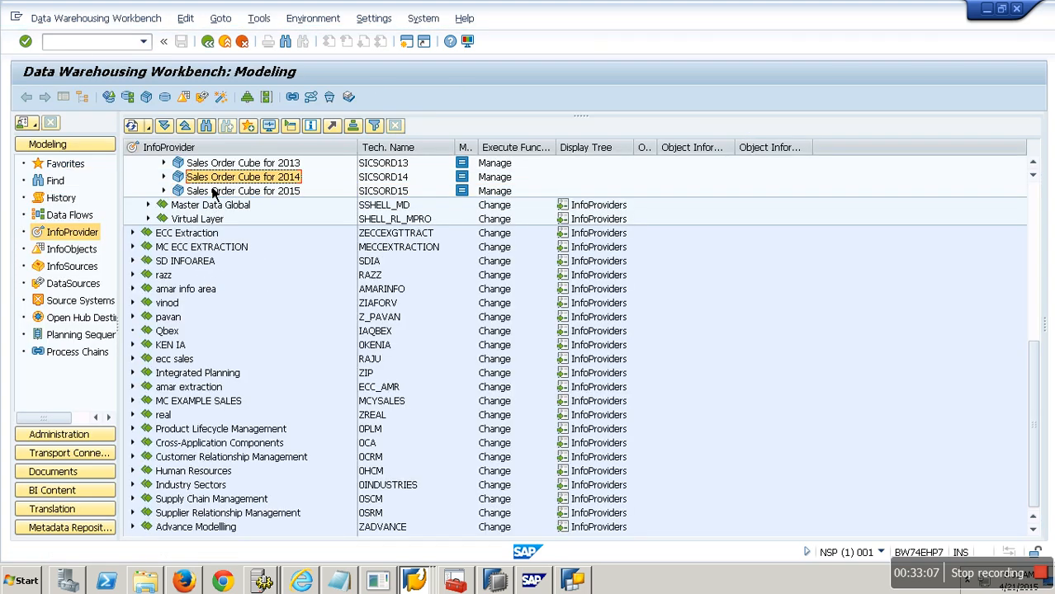
pyautogui.click(149, 218)
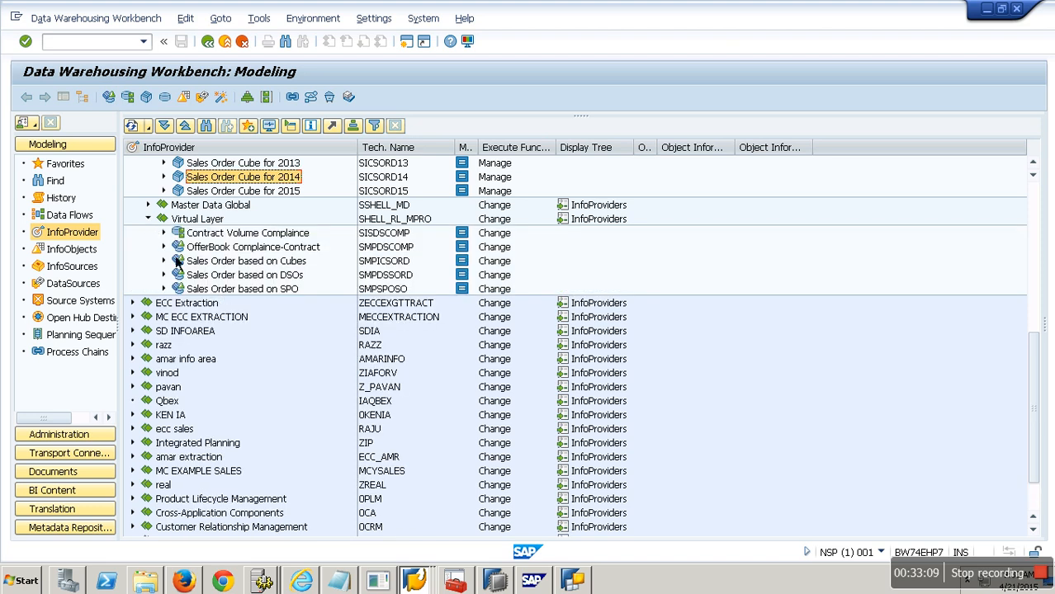
pyautogui.click(164, 247)
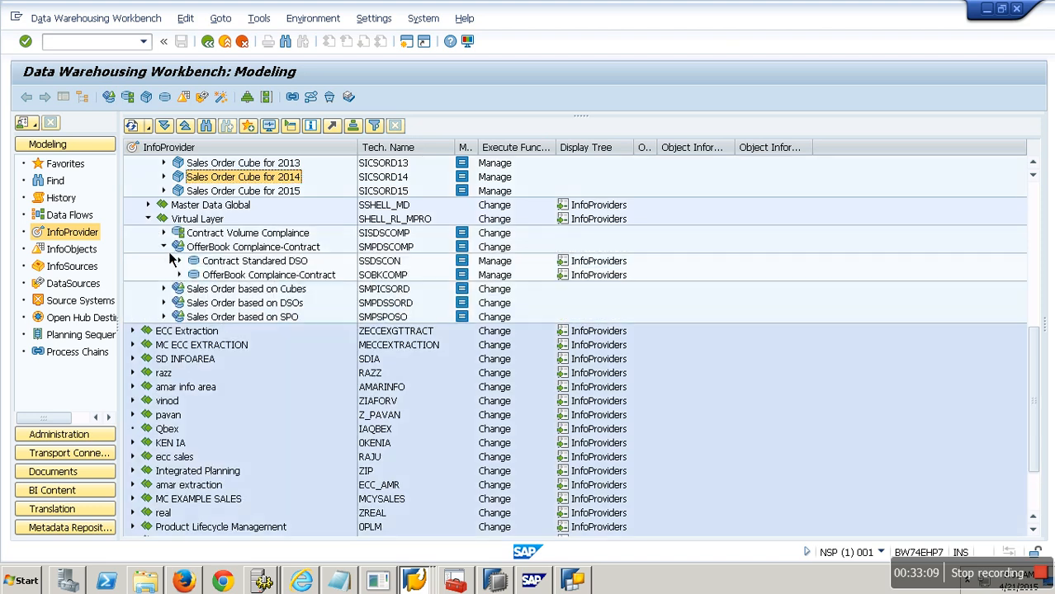
# Step: Open Display Data for MultiProvider OfferBook Compliance-Contract and dismiss the information dialog
pyautogui.rightClick(289, 248)
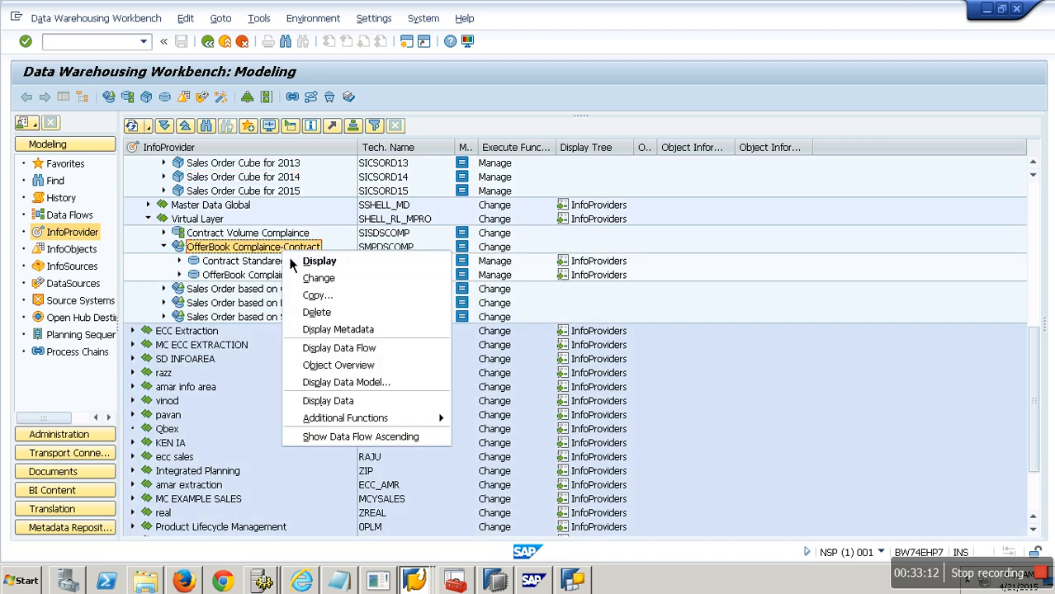
pyautogui.click(346, 403)
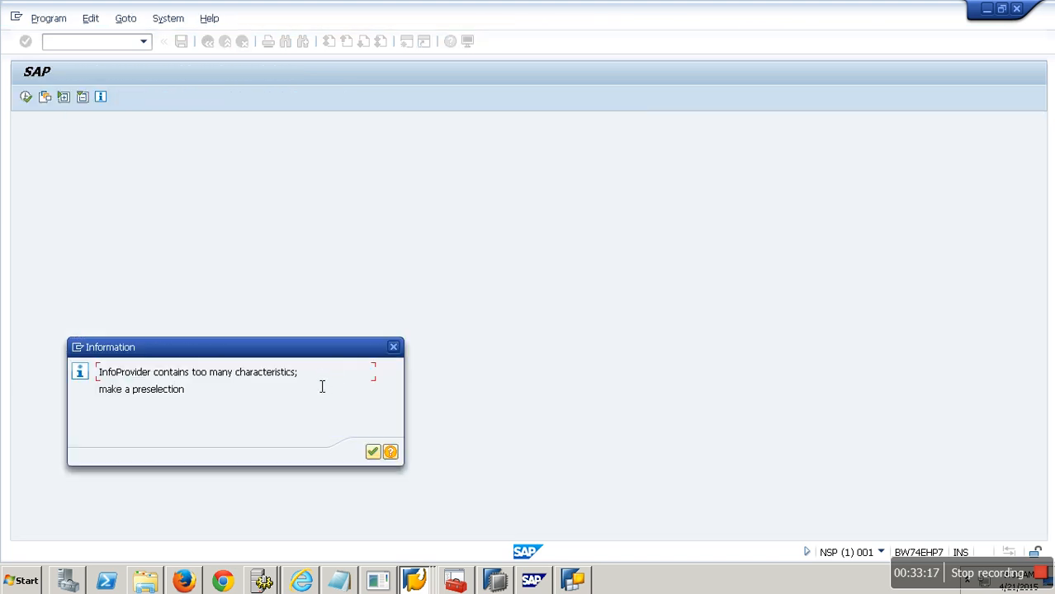
pyautogui.click(372, 452)
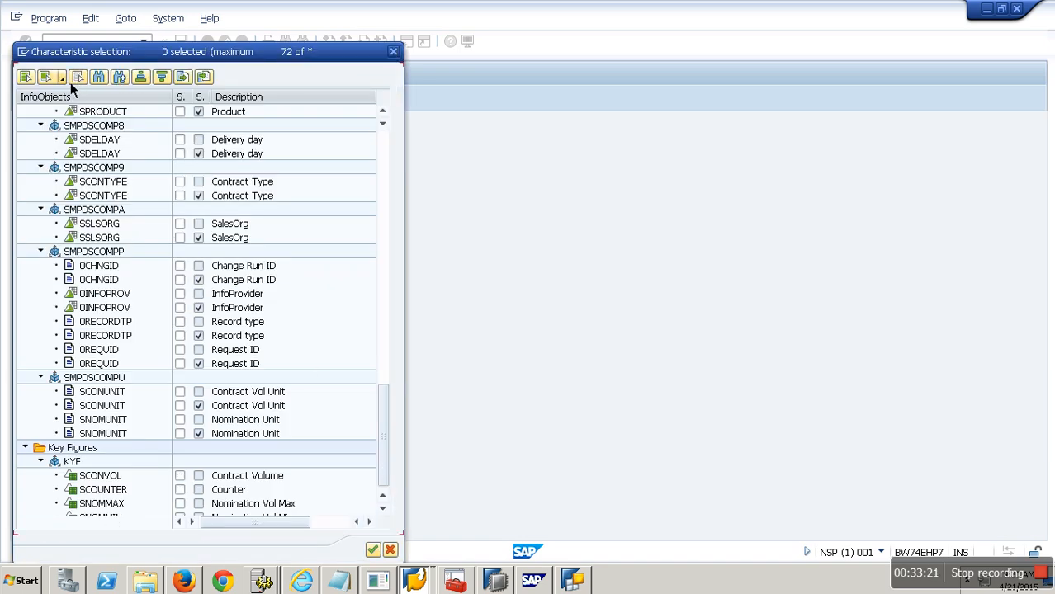
# Step: Select all characteristics and key figures for the data display and confirm the selection
pyautogui.click(63, 78)
pyautogui.click(83, 97)
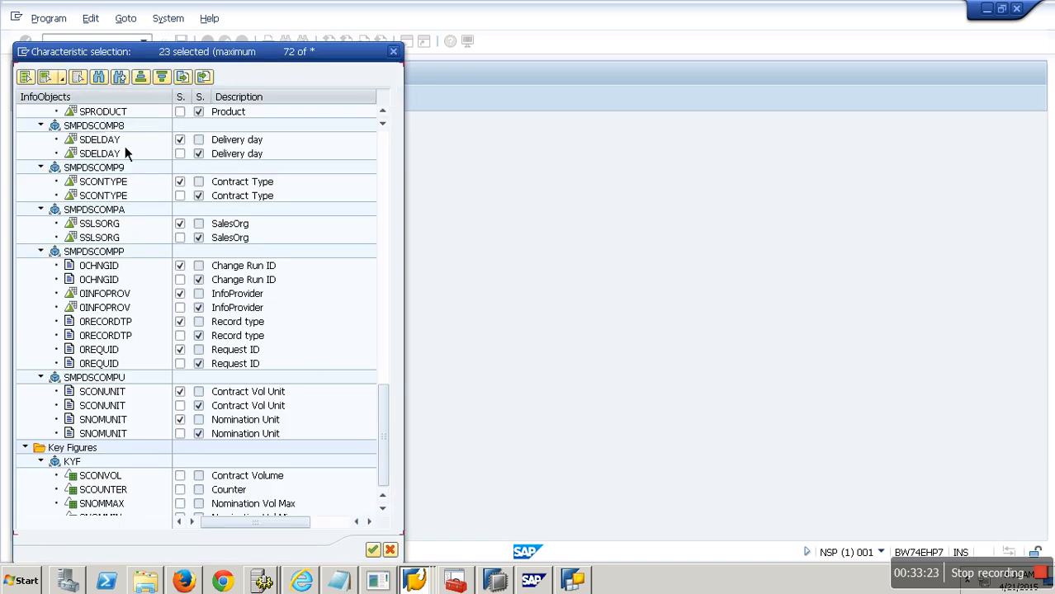
pyautogui.click(63, 78)
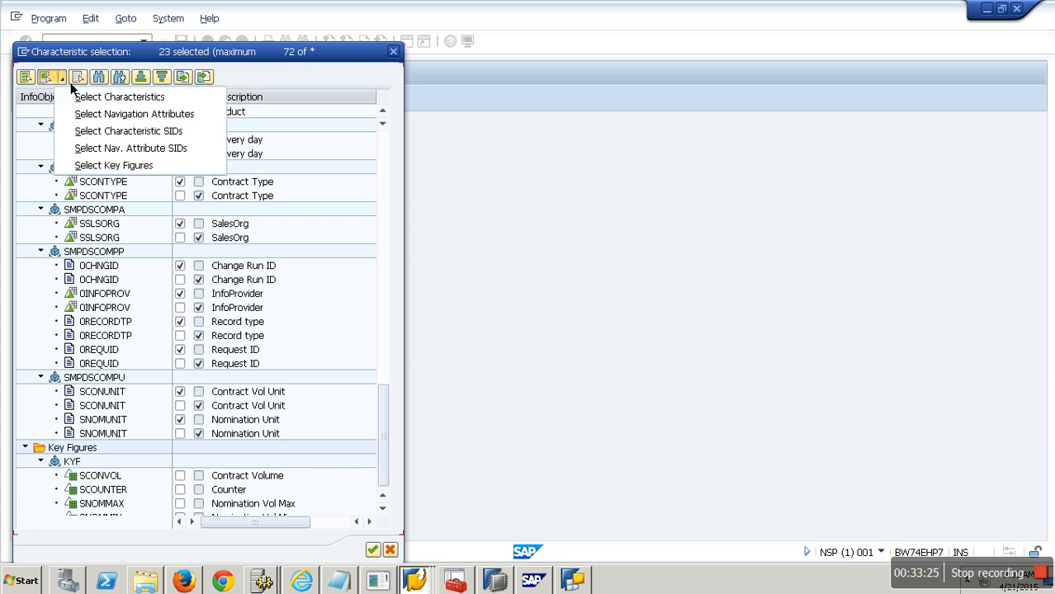
pyautogui.click(99, 166)
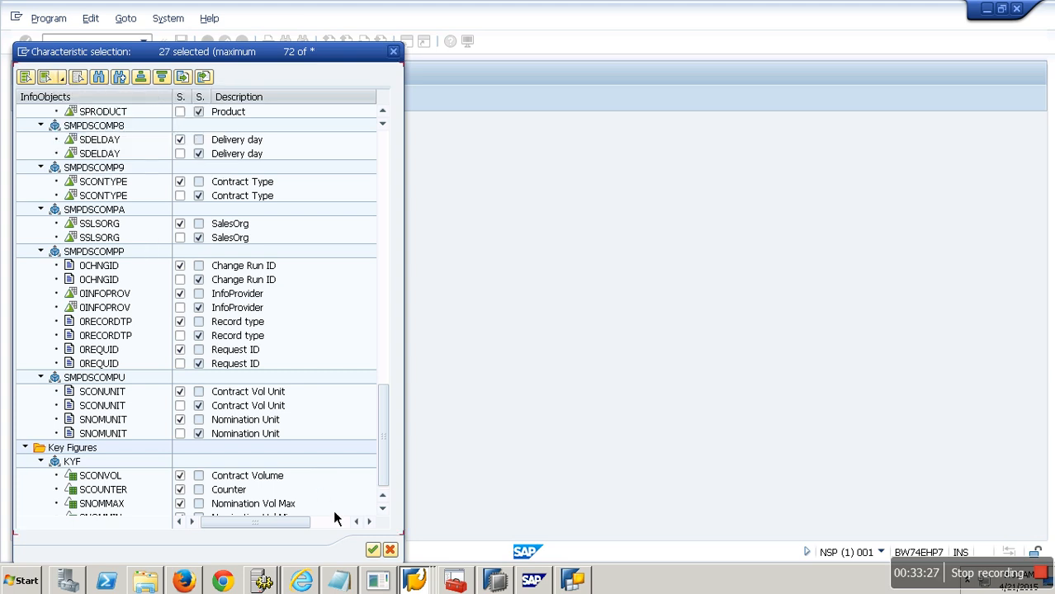
pyautogui.click(373, 550)
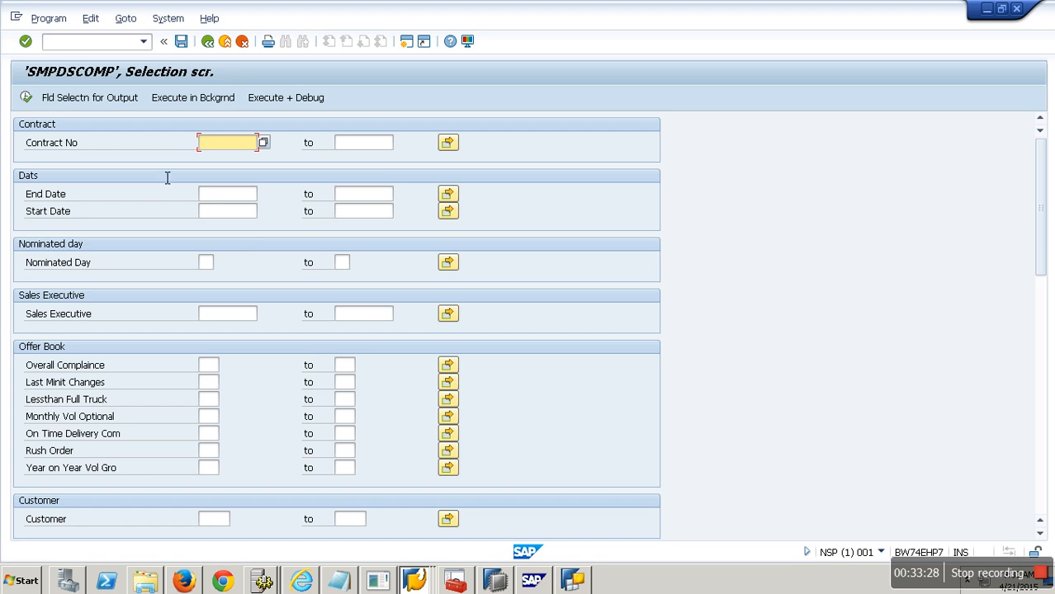
# Step: Select all fields for output and execute the SMPDSCOMP data listing
pyautogui.click(122, 102)
pyautogui.click(308, 101)
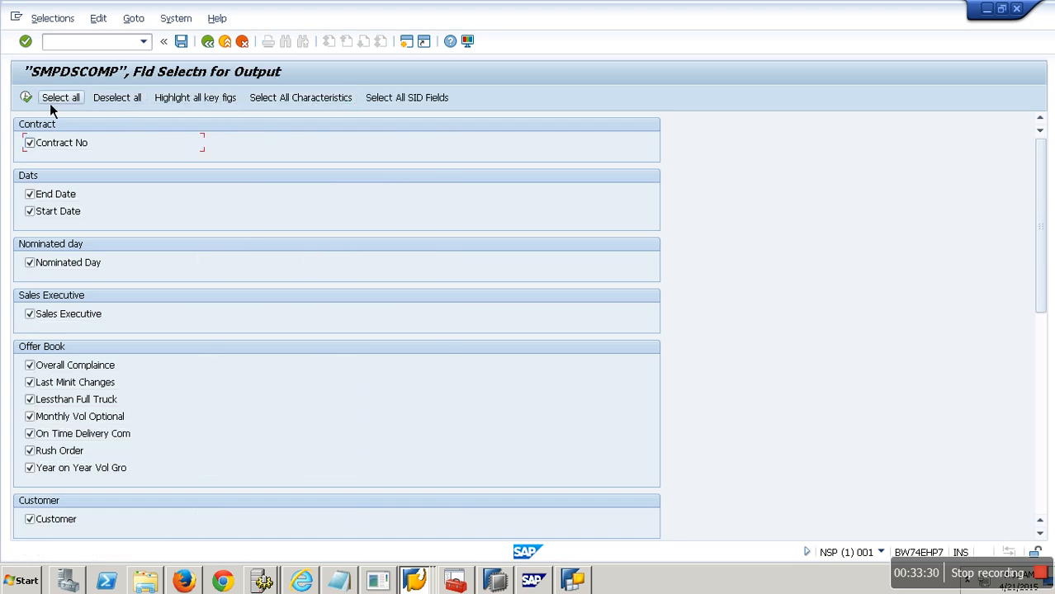
pyautogui.click(27, 100)
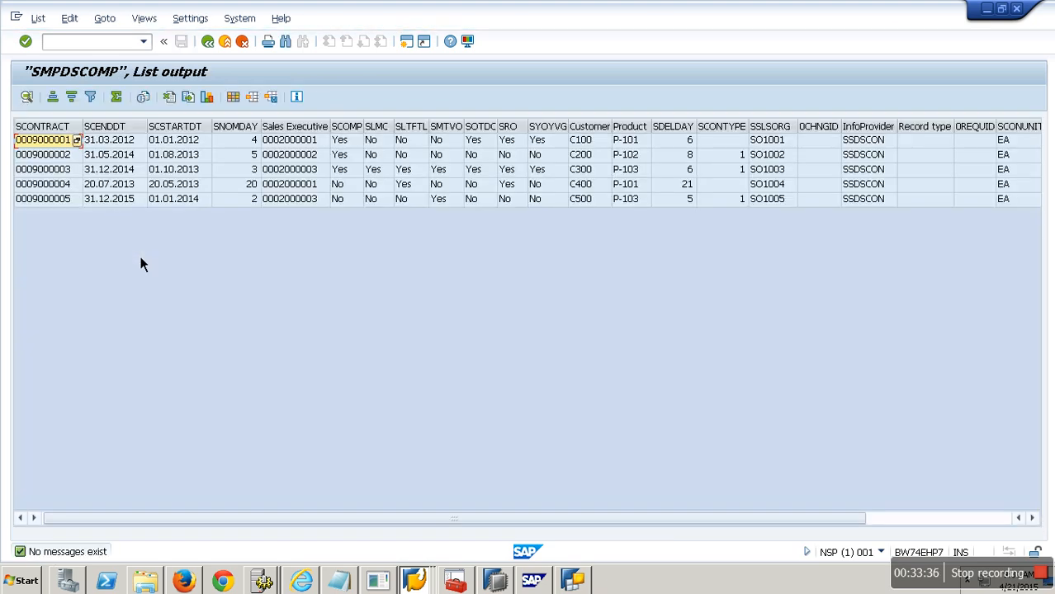
# Step: Scroll through the remaining columns of the SMPDSCOMP data listing and return to the workbench
pyautogui.click(901, 517)
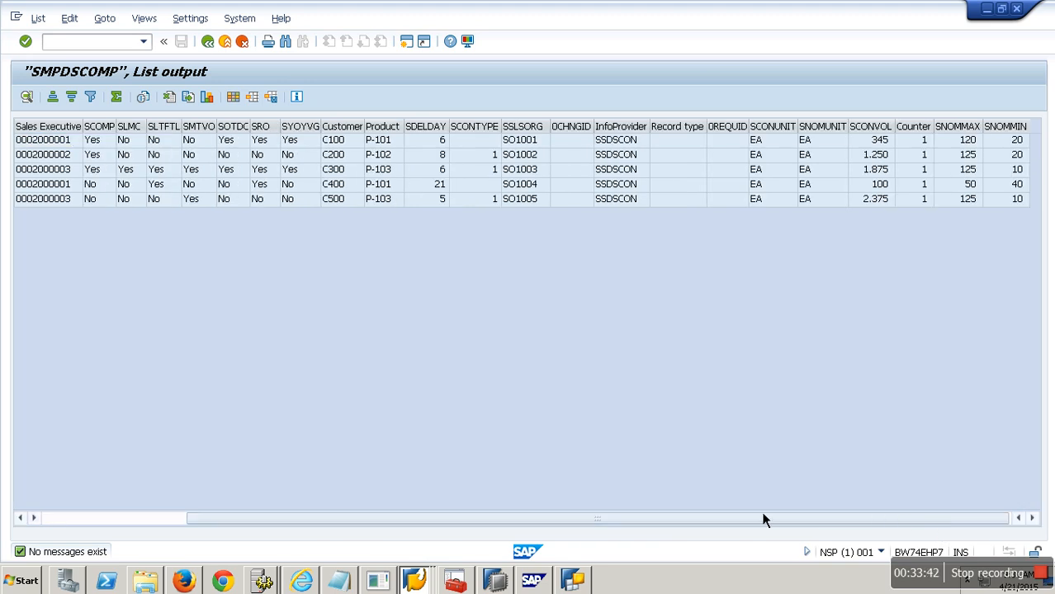
pyautogui.click(235, 47)
pyautogui.click(235, 47)
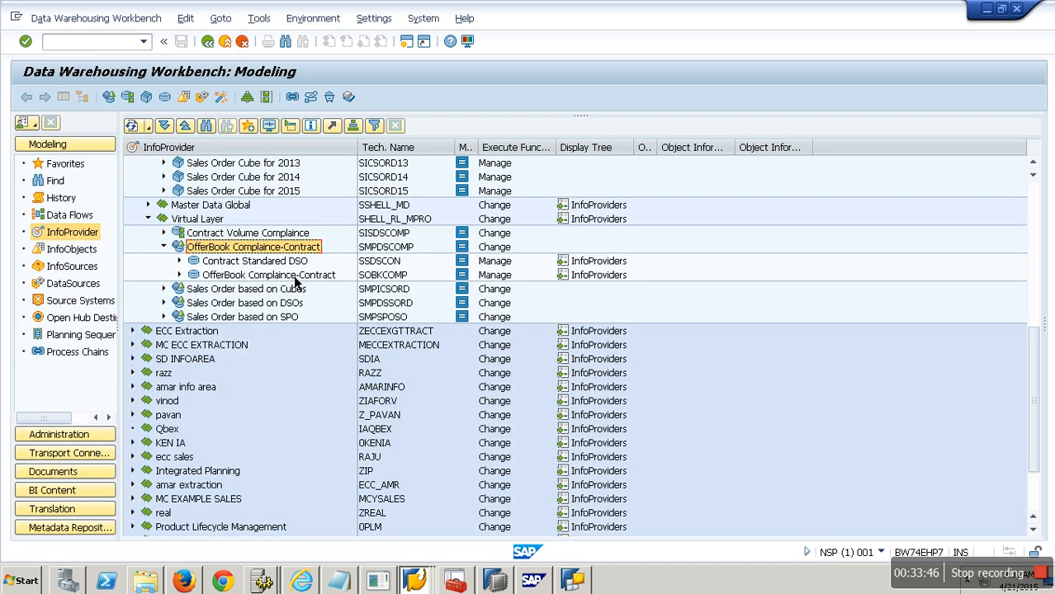
# Step: Open Manage for Contract Standard DSO, display its active data table, and return to the workbench
pyautogui.rightClick(295, 264)
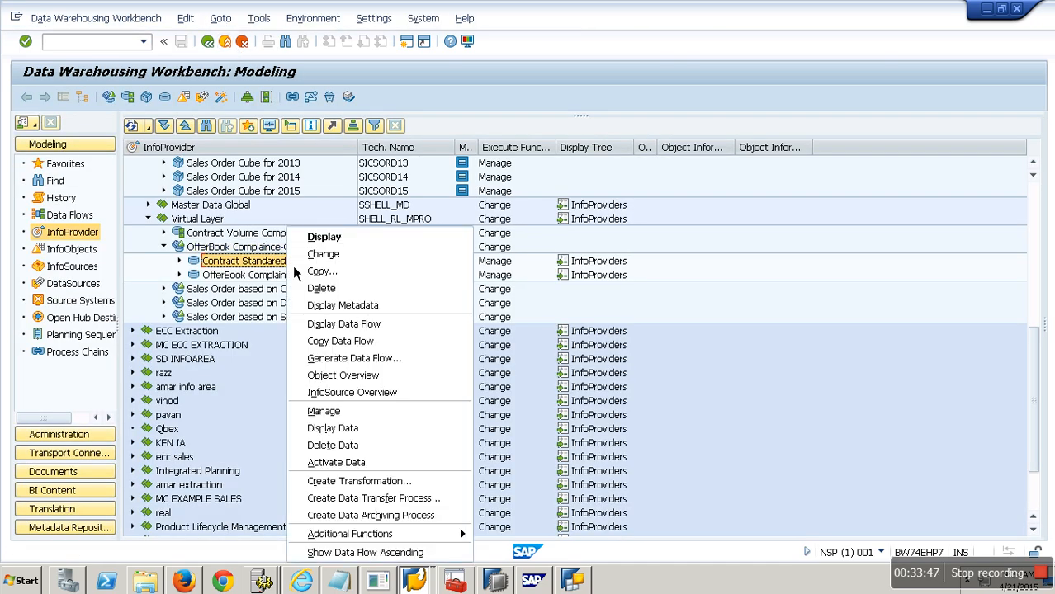
pyautogui.click(347, 408)
pyautogui.click(438, 249)
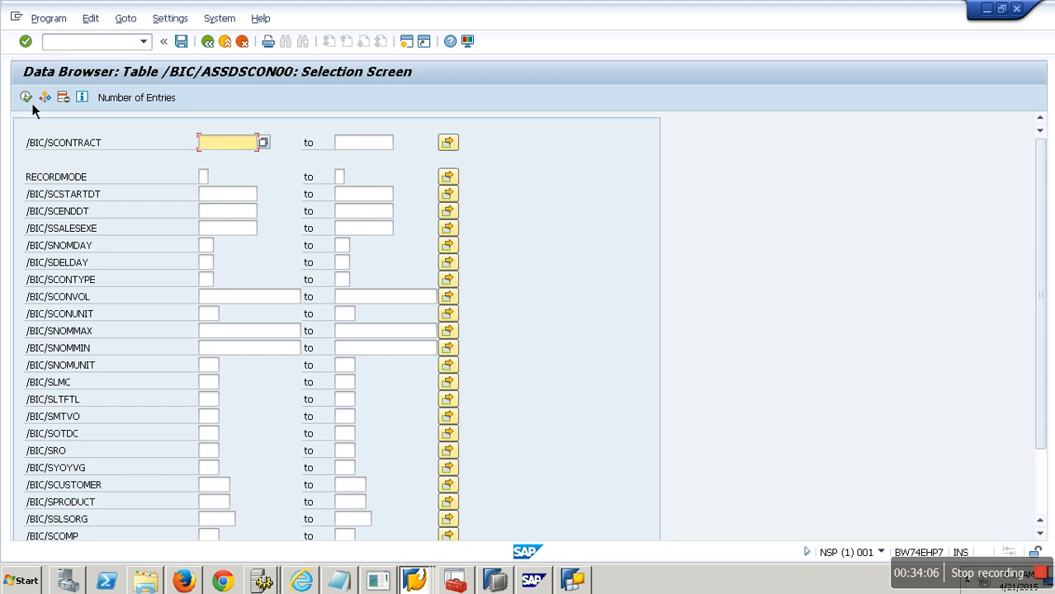
pyautogui.click(26, 97)
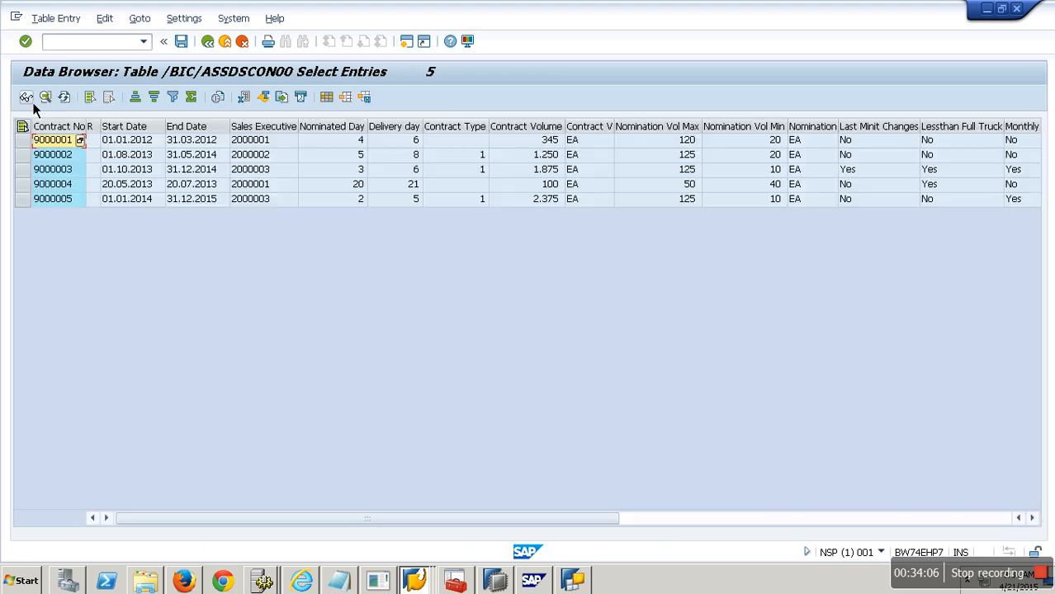
pyautogui.click(239, 42)
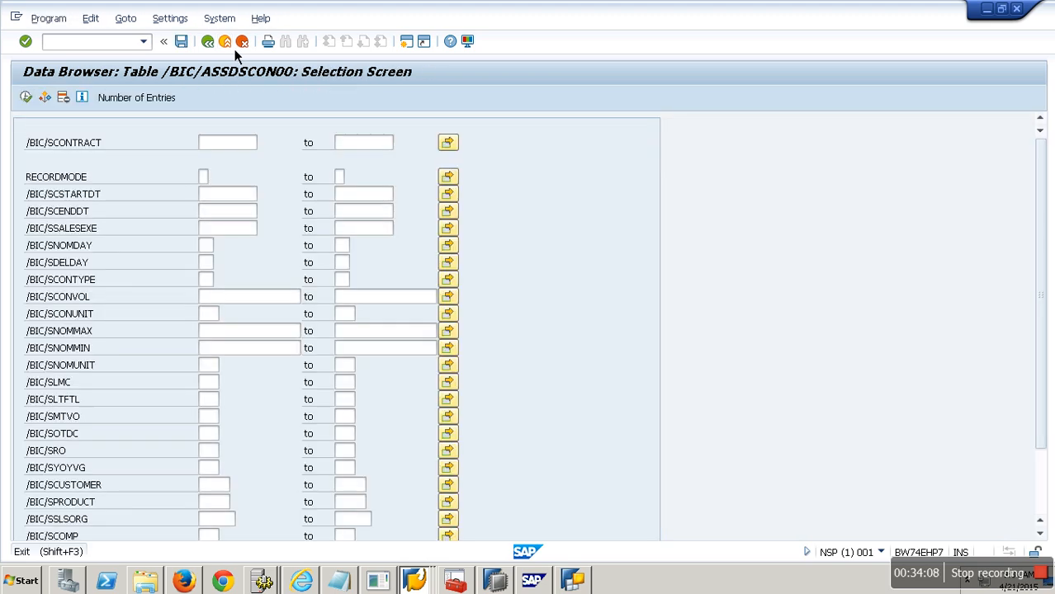
pyautogui.click(226, 42)
pyautogui.click(237, 48)
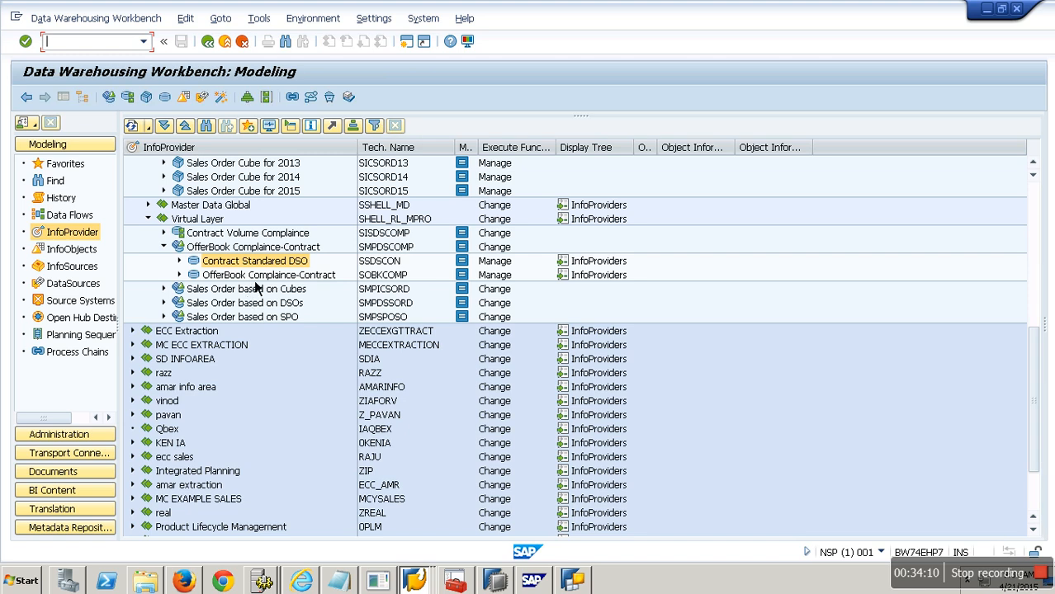
# Step: Open Manage for the OfferBook Compliance-Contract DSO, review its requests, and display its active data table entries
pyautogui.rightClick(251, 278)
pyautogui.click(301, 412)
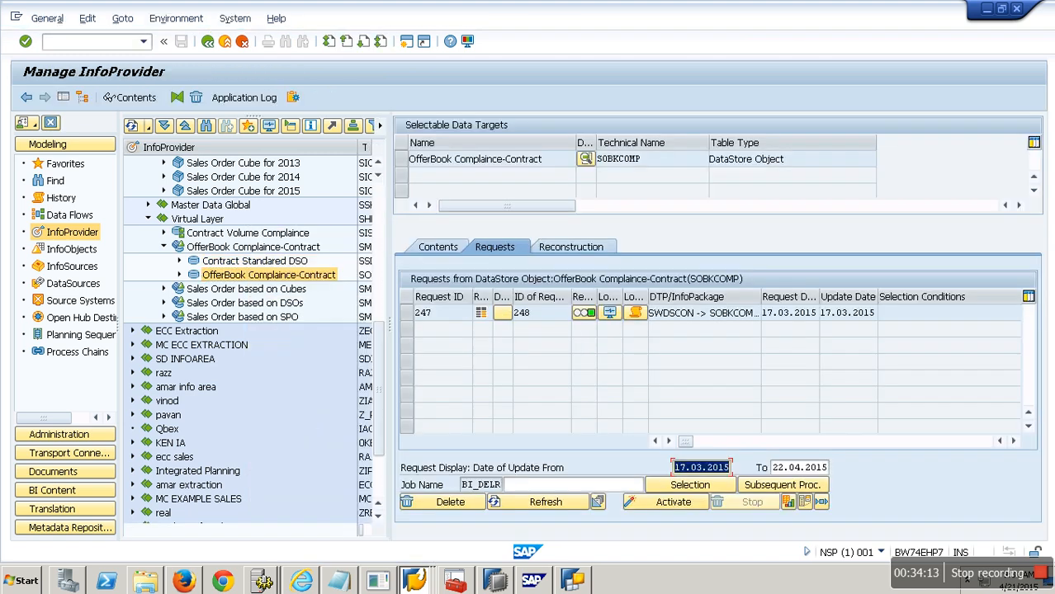
pyautogui.click(1013, 441)
pyautogui.click(1013, 441)
pyautogui.click(442, 250)
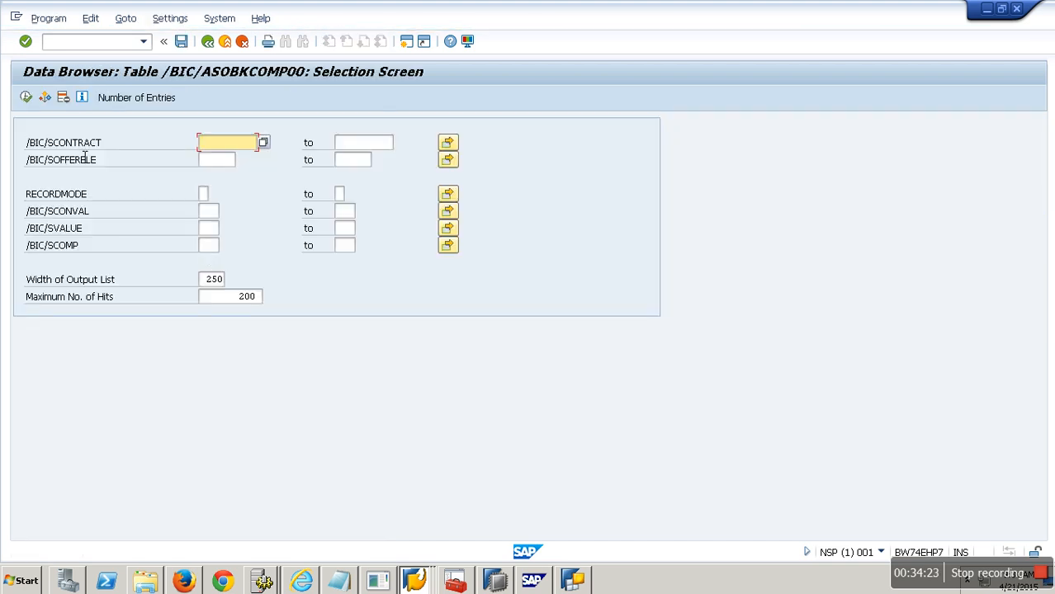
pyautogui.click(28, 97)
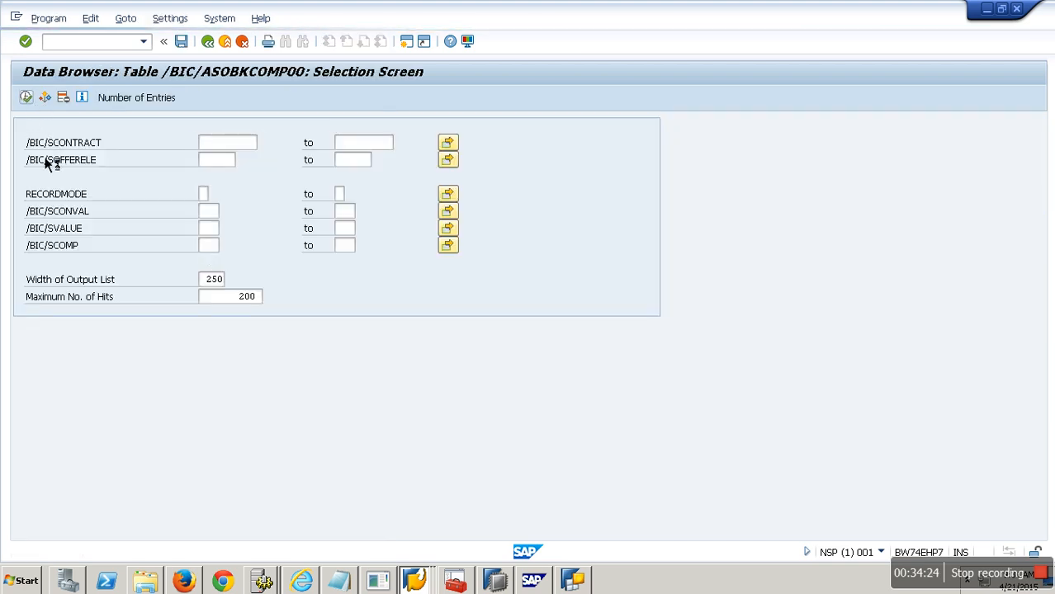
pyautogui.click(130, 273)
# Step: Scroll through the OfferBook Compliance-Contract active data entries and return to the workbench
pyautogui.scroll(-2, 129, 274)
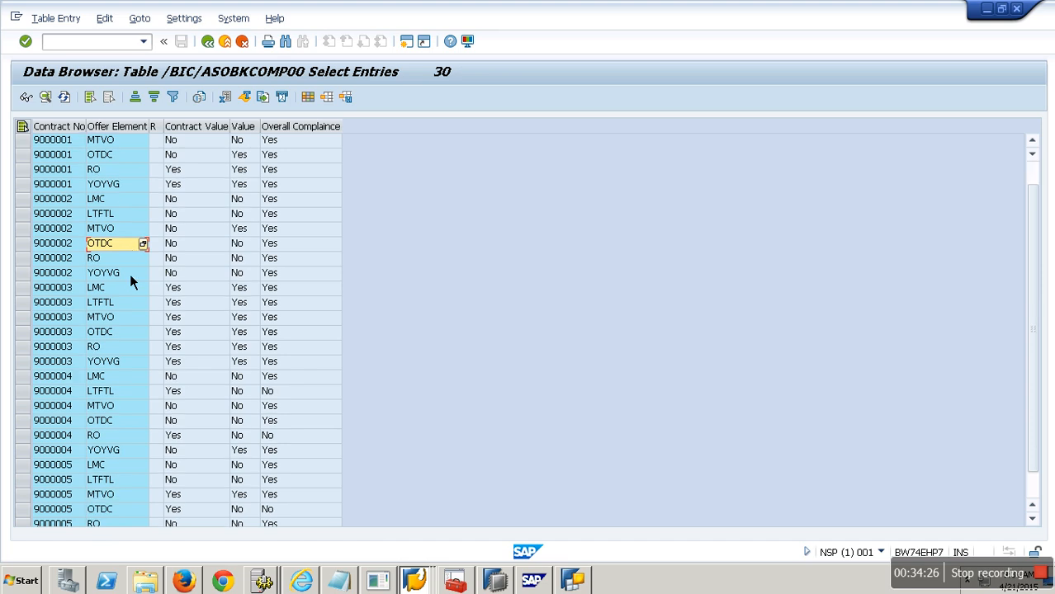
pyautogui.scroll(2, 130, 274)
pyautogui.scroll(1, 130, 281)
pyautogui.scroll(-2, 129, 281)
pyautogui.scroll(2, 130, 281)
pyautogui.click(213, 48)
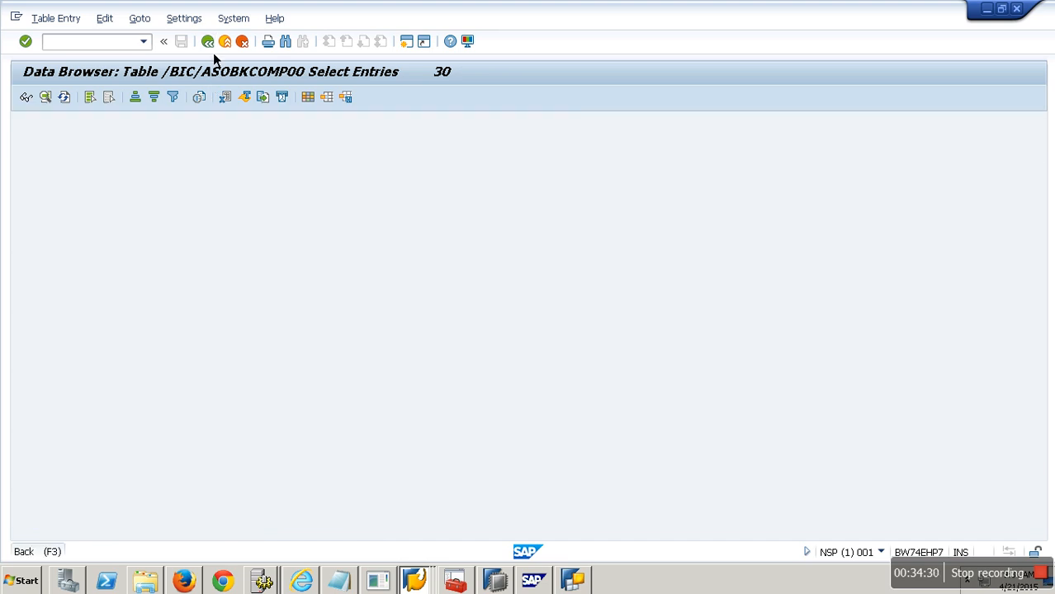
pyautogui.click(214, 49)
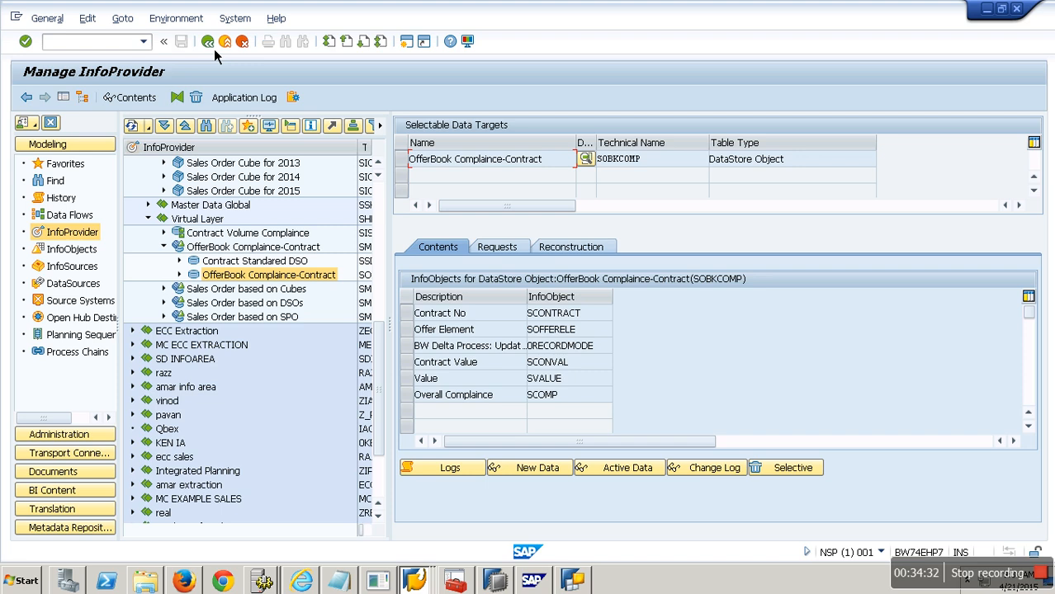
pyautogui.click(215, 49)
# Step: Start creating a new InfoCube in the Data Mart Layer InfoCube InfoArea
pyautogui.click(268, 196)
pyautogui.scroll(2, 268, 198)
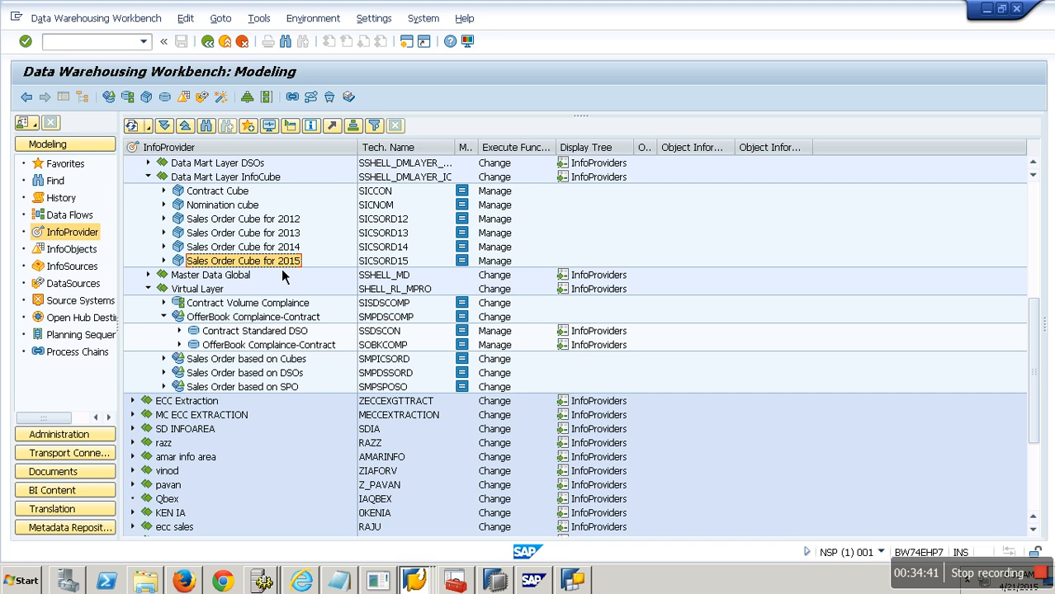
pyautogui.rightClick(282, 270)
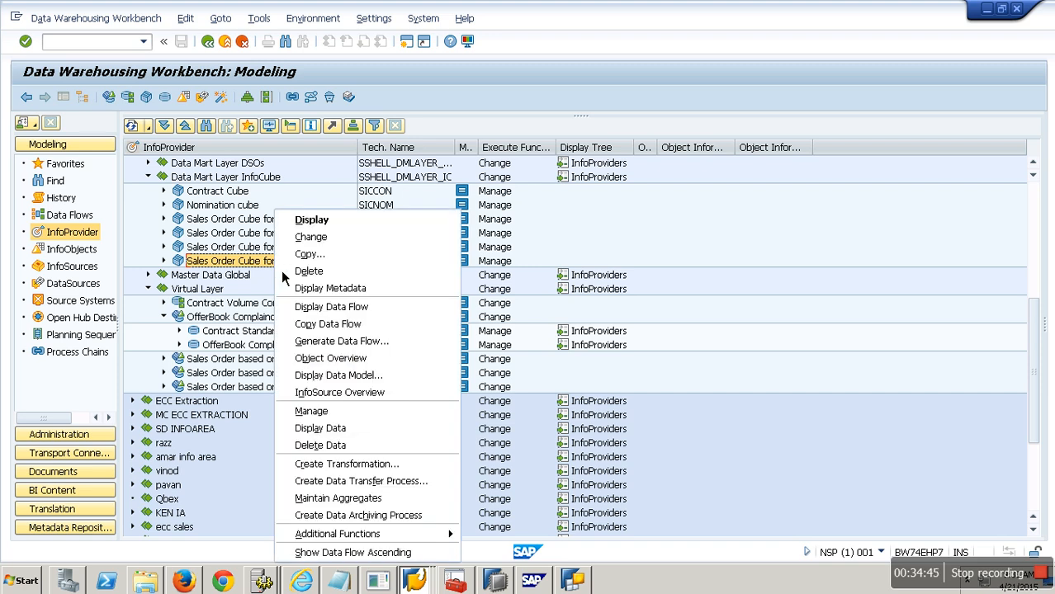
pyautogui.click(158, 228)
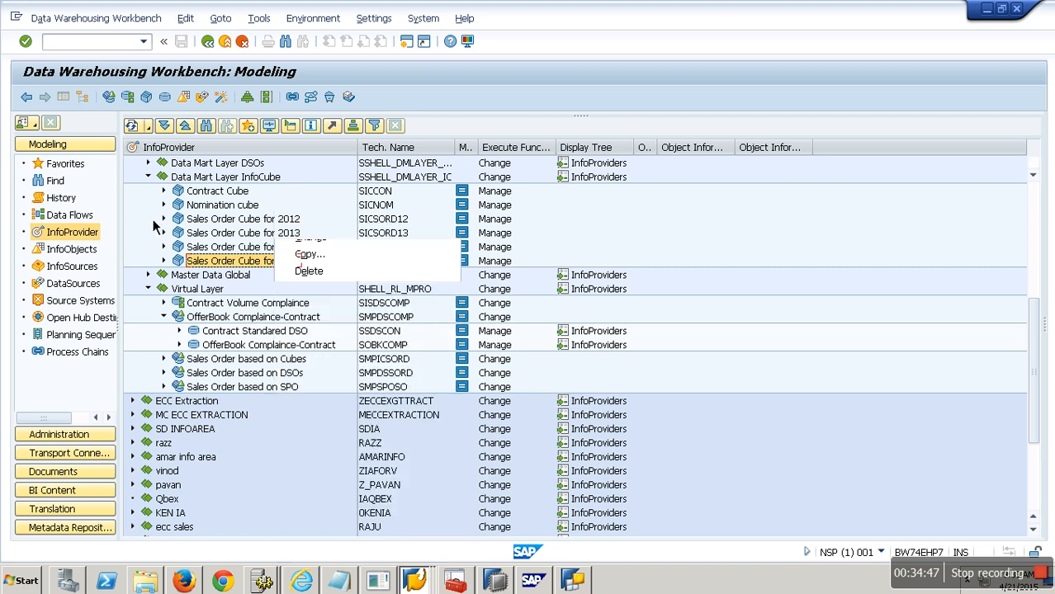
pyautogui.click(379, 267)
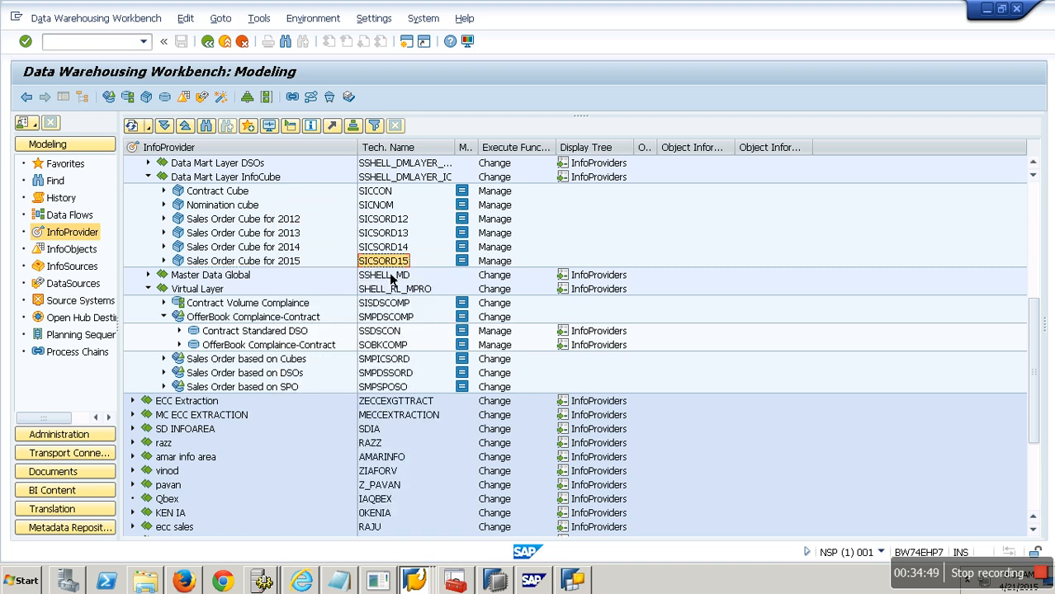
pyautogui.rightClick(220, 178)
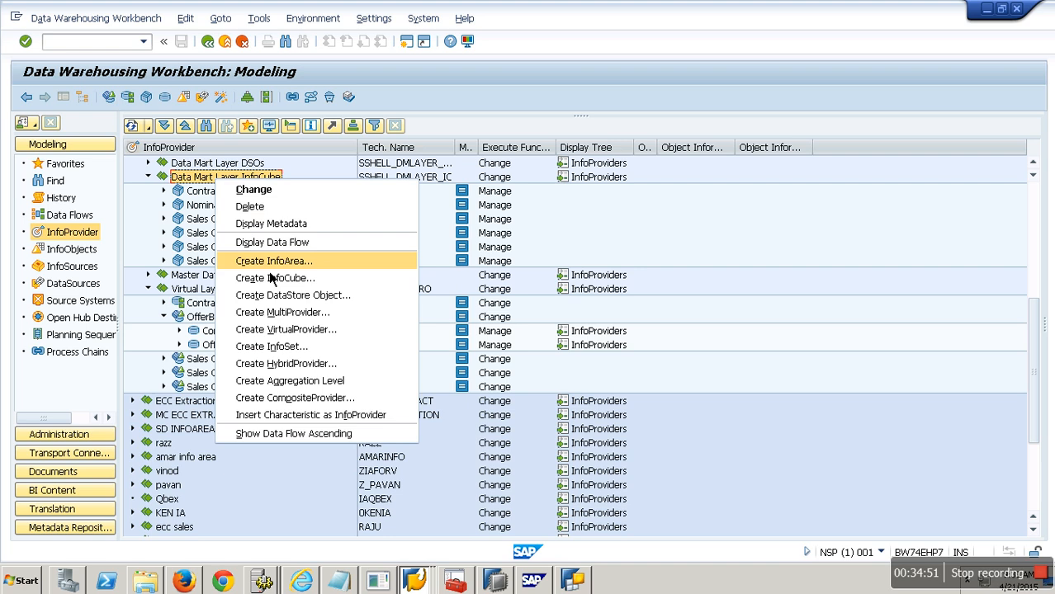
pyautogui.click(302, 278)
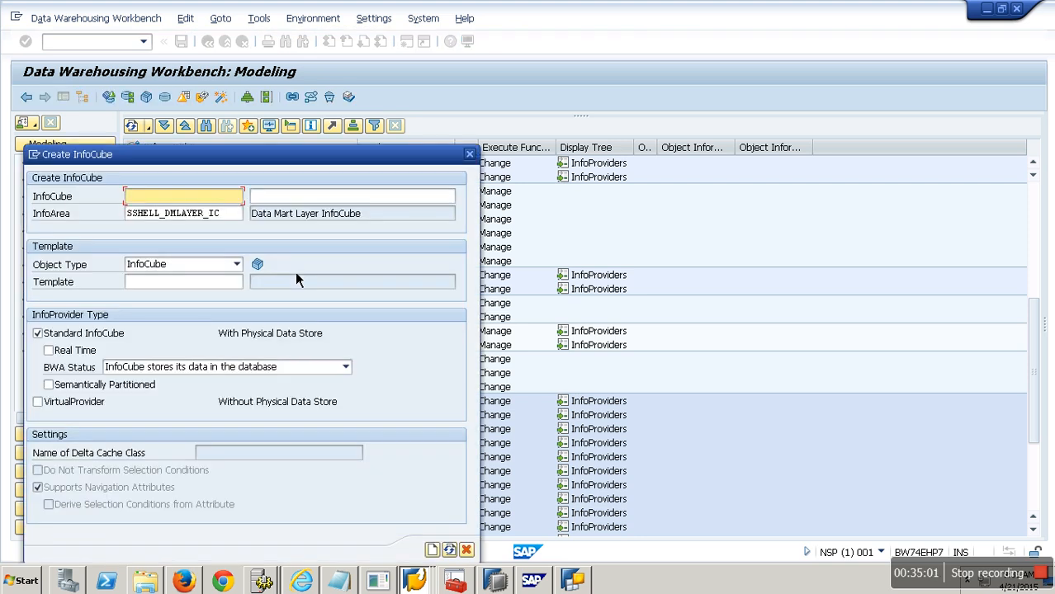
# Step: Create and activate InfoCube SICSORD16 named Sales Order Cube for 2016, using SICSORD15 as the template
pyautogui.click(205, 282)
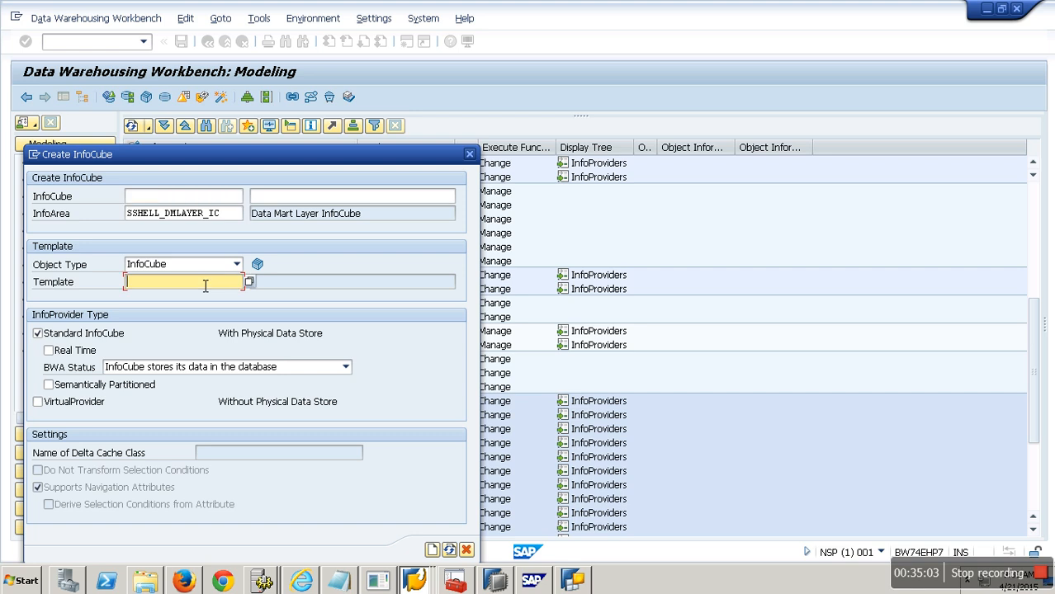
pyautogui.click(176, 205)
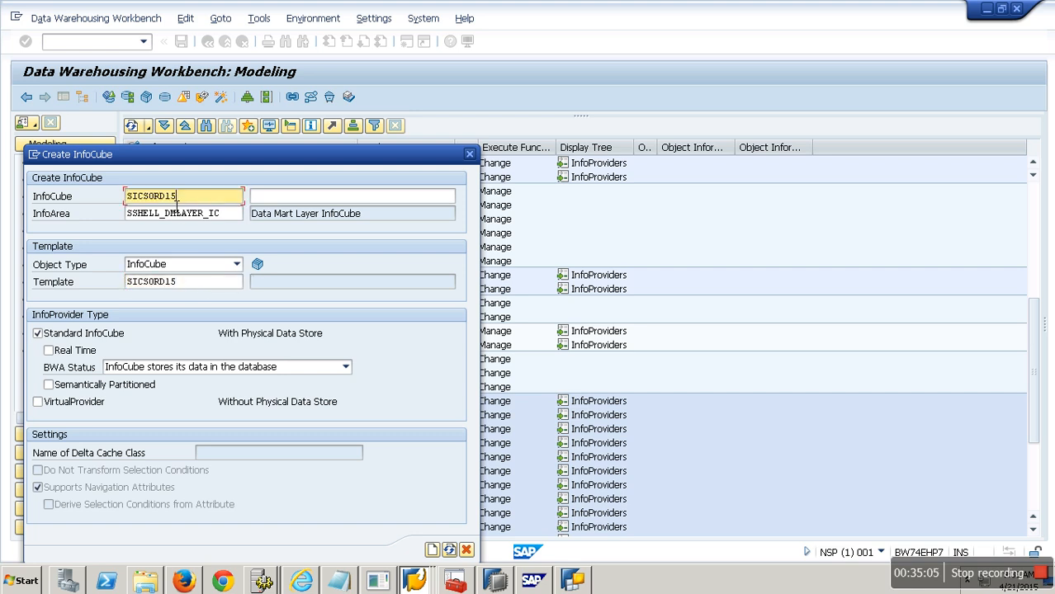
pyautogui.click(279, 199)
pyautogui.moveTo(308, 163); pyautogui.dragTo(764, 83)
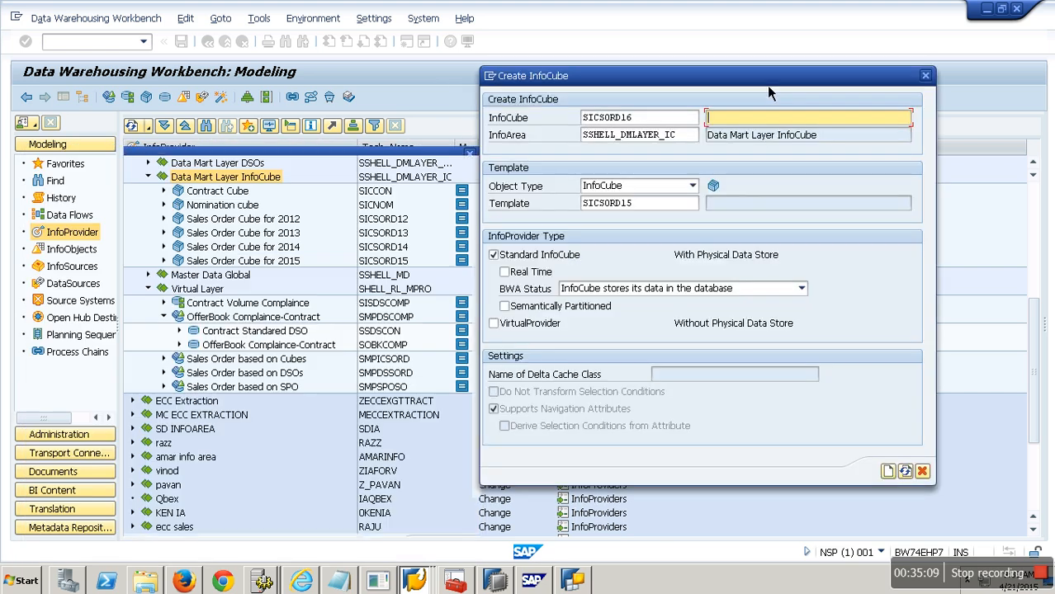
pyautogui.write('Sa')
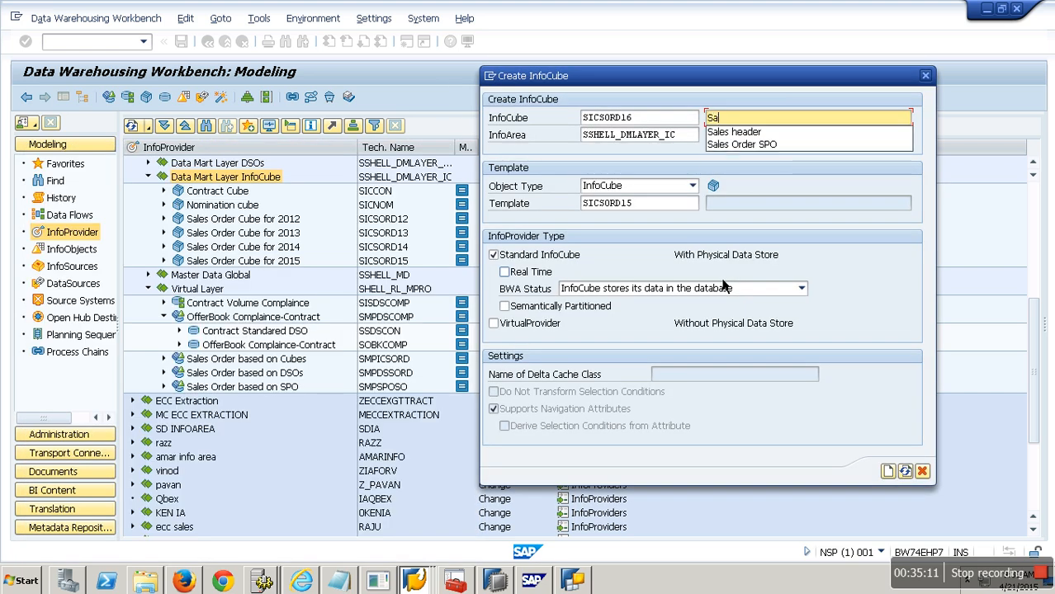
pyautogui.write('les O')
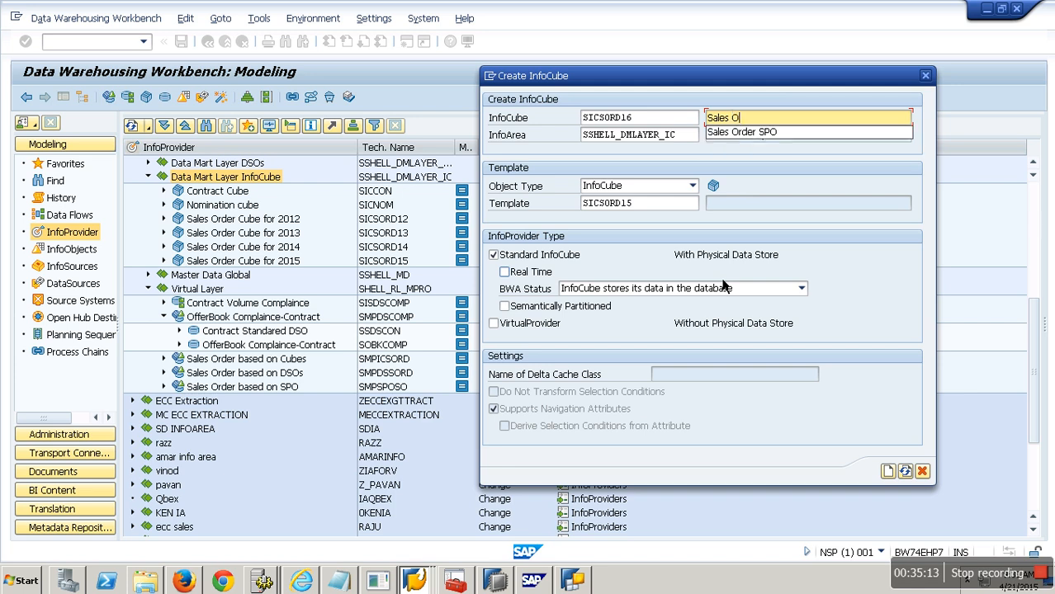
pyautogui.write('rder Cube for 2016')
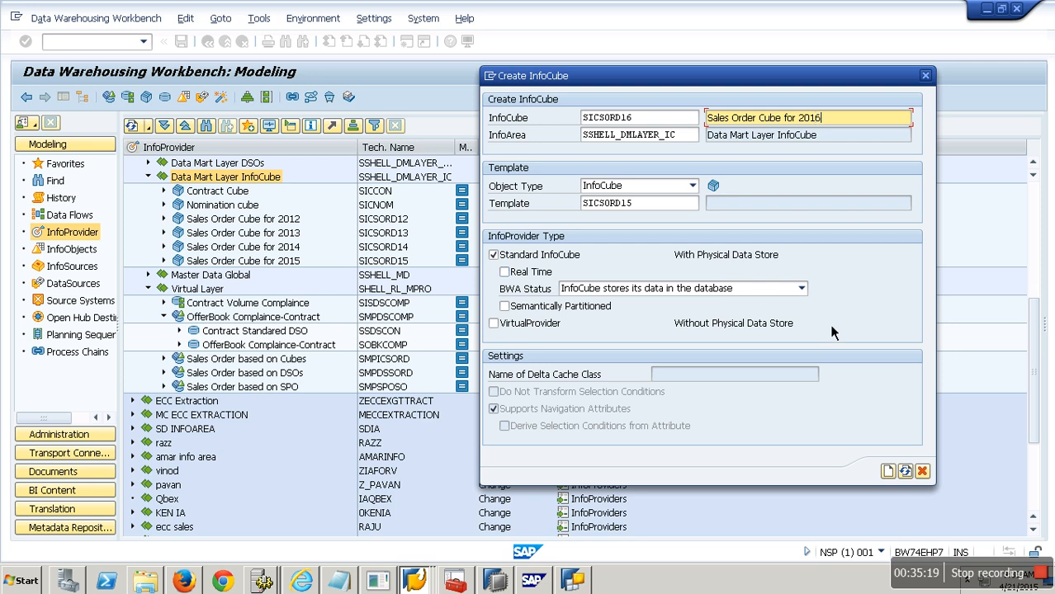
pyautogui.click(888, 473)
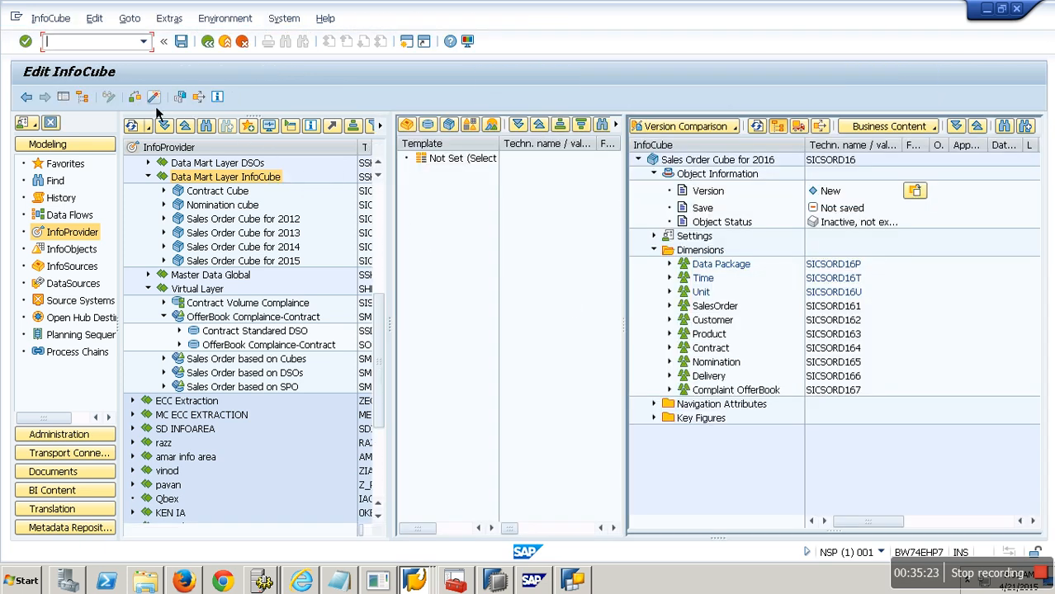
pyautogui.click(155, 100)
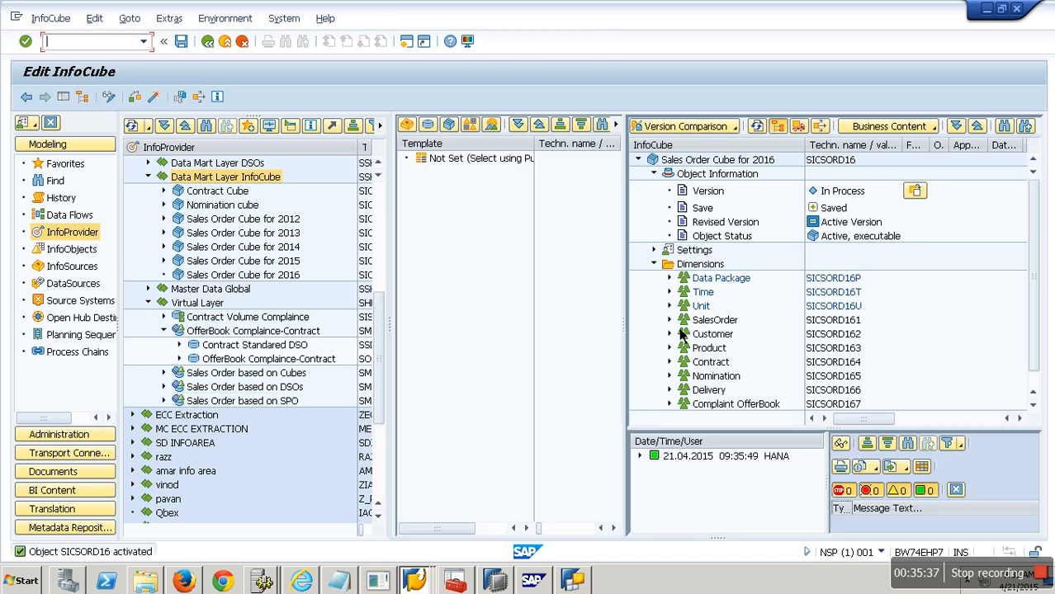
# Step: Remove the Customer InfoObject and the Customer dimension from SICSORD16 and activate the cube again
pyautogui.click(670, 334)
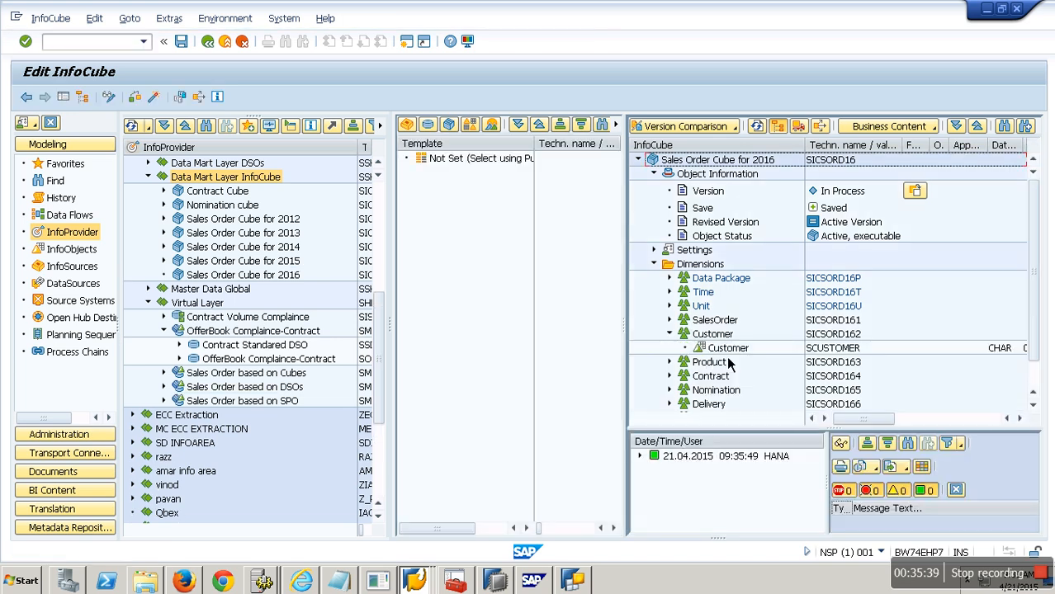
pyautogui.moveTo(727, 351); pyautogui.dragTo(681, 361)
pyautogui.moveTo(518, 356); pyautogui.dragTo(522, 353)
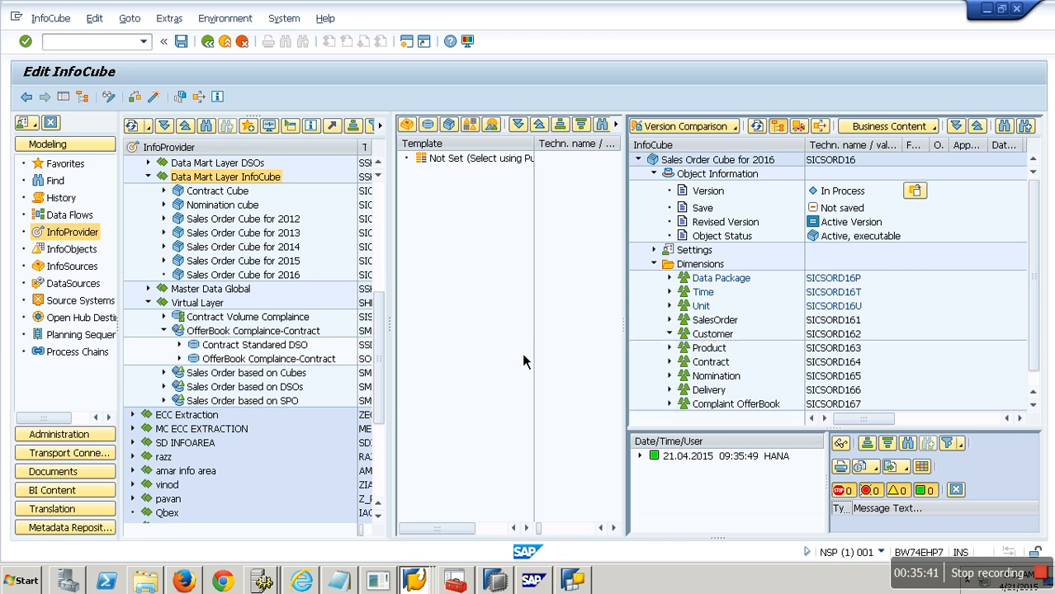
pyautogui.rightClick(715, 338)
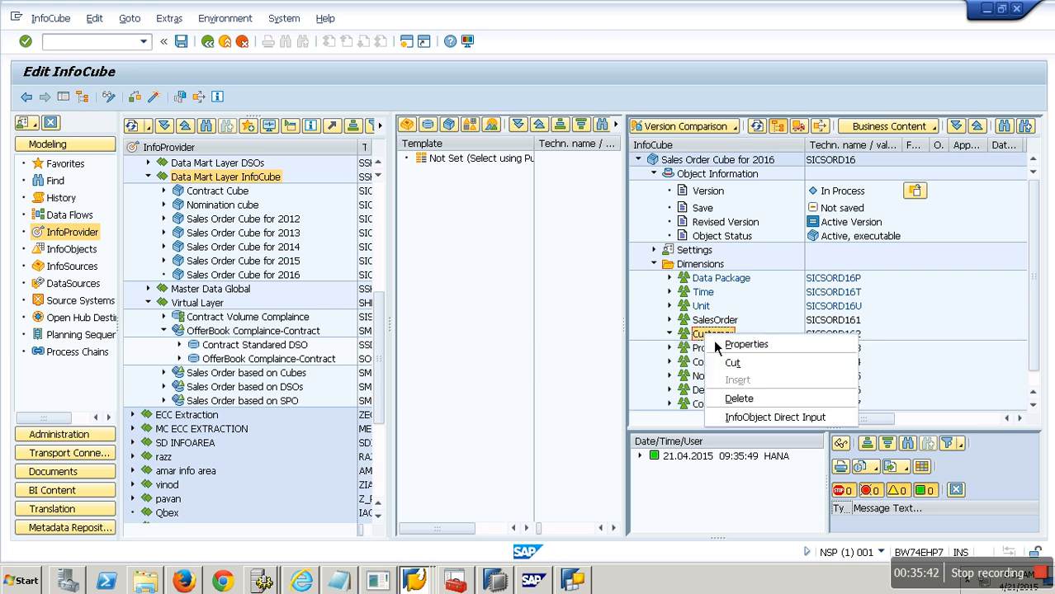
pyautogui.click(760, 374)
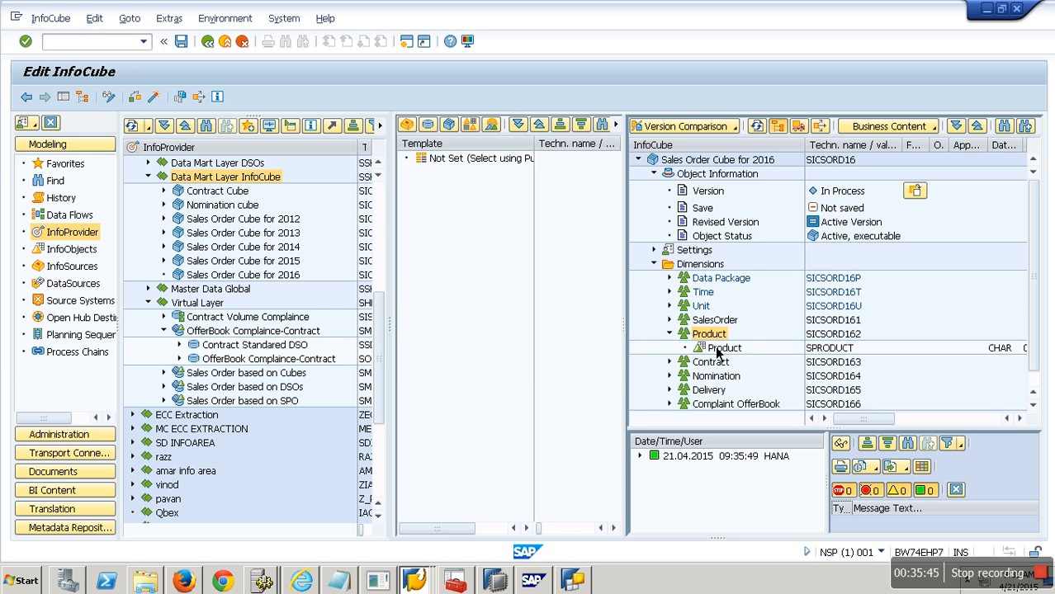
pyautogui.click(160, 97)
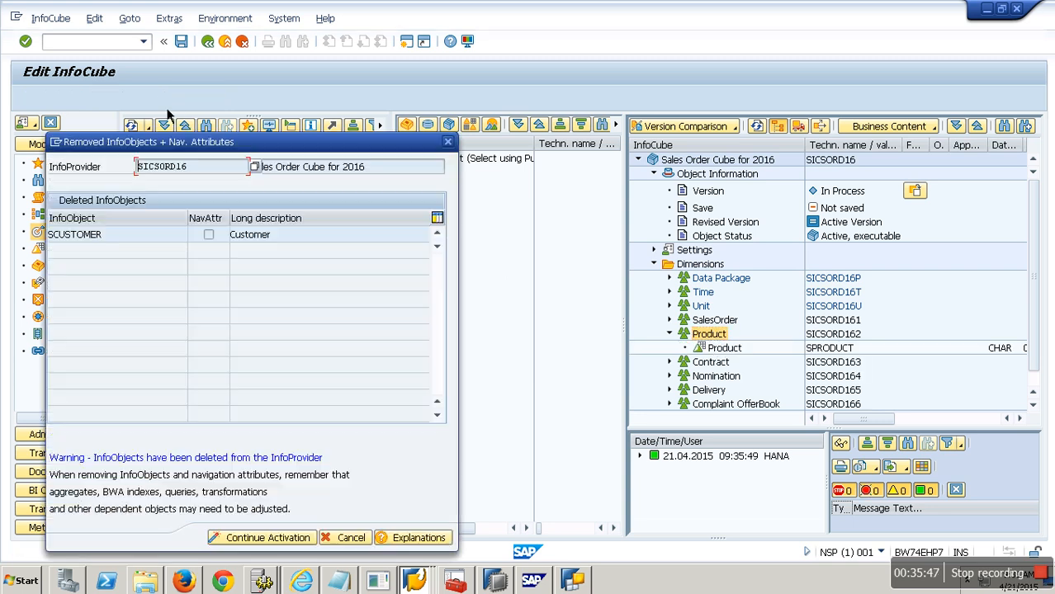
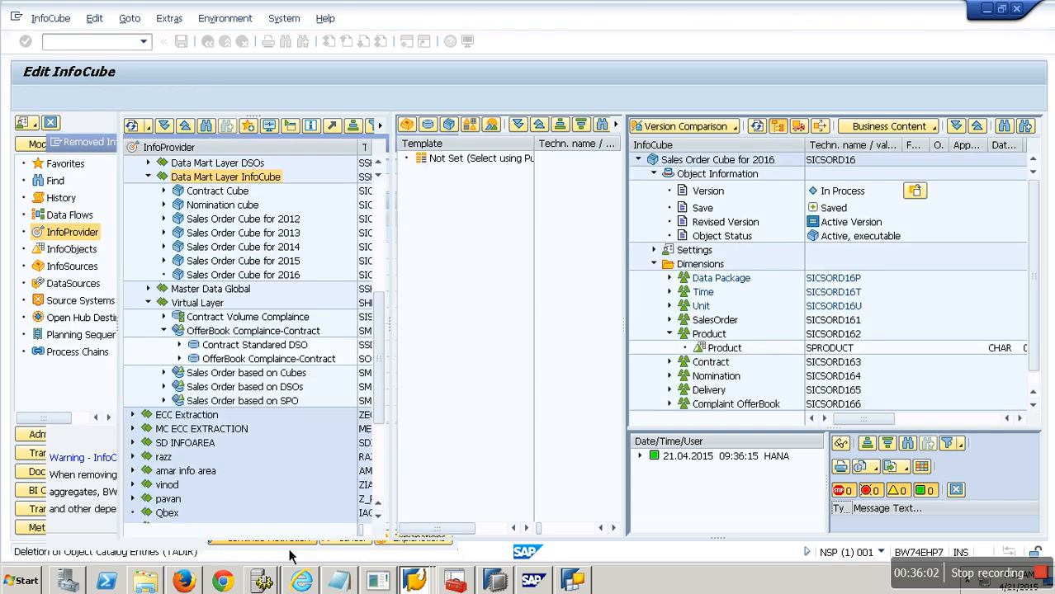
# Step: Create a transformation into InfoCube SICSORD16 with InfoCube SICSORD15 as its source
pyautogui.click(229, 42)
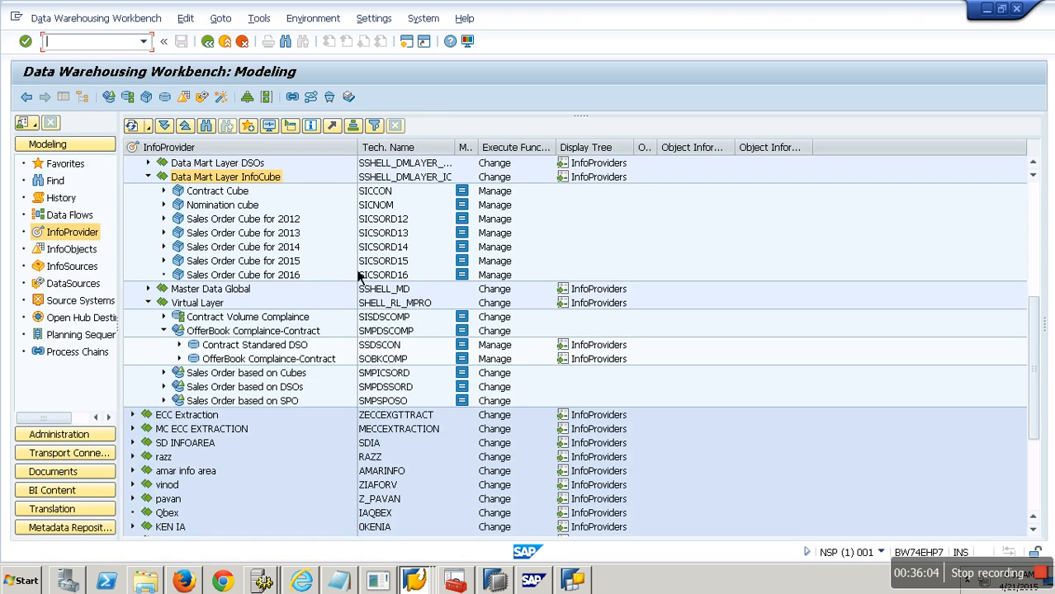
pyautogui.click(403, 262)
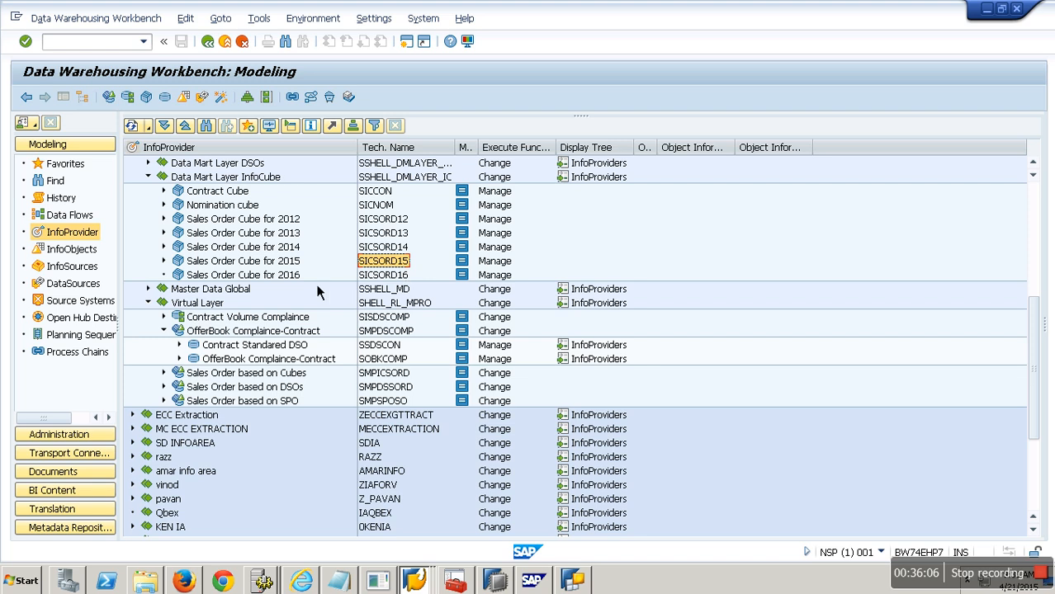
pyautogui.rightClick(284, 280)
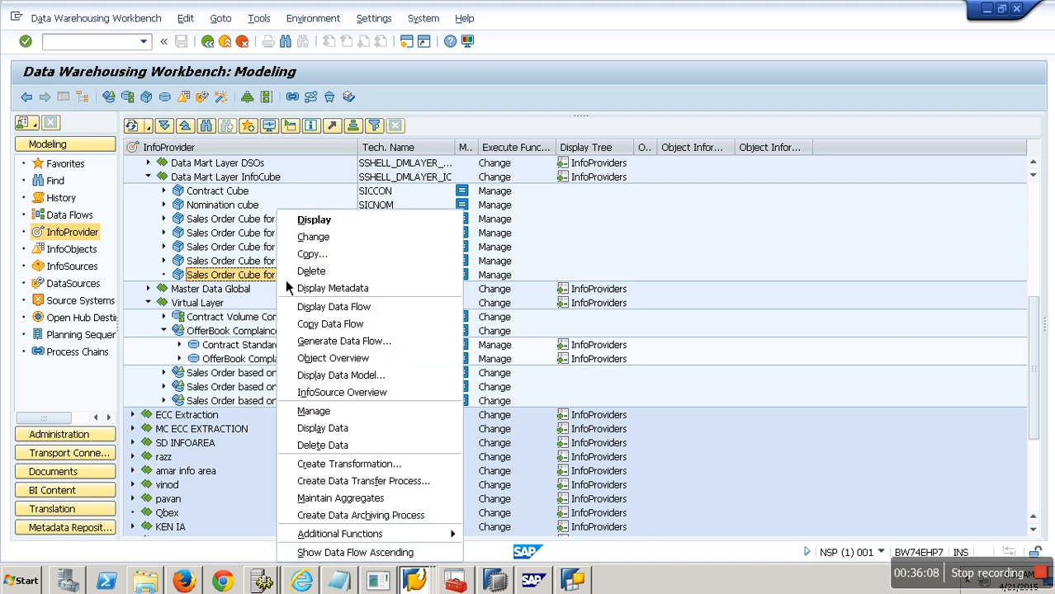
pyautogui.click(358, 469)
pyautogui.click(264, 389)
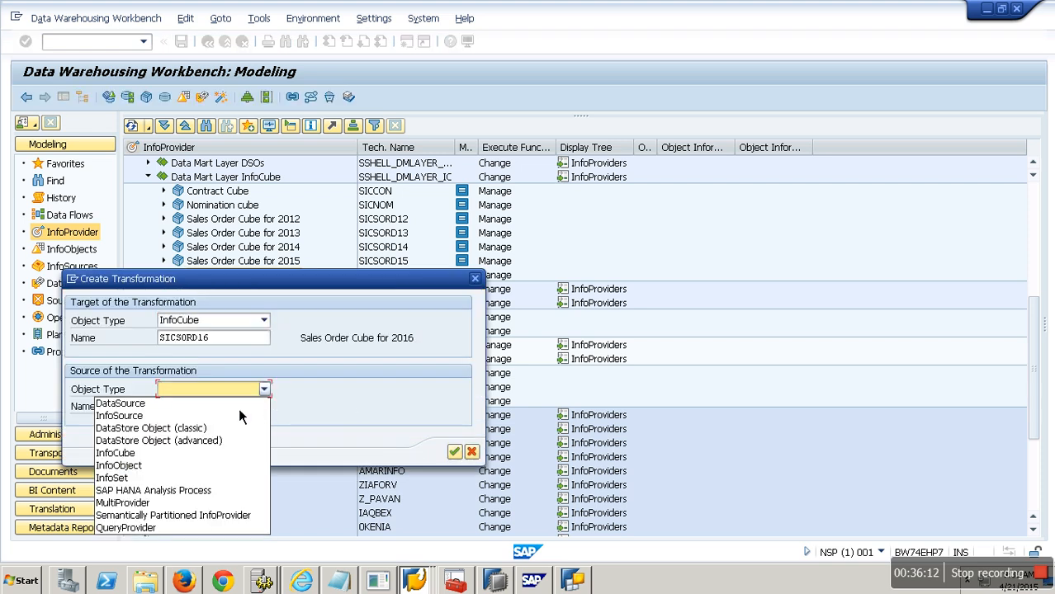
pyautogui.click(155, 456)
pyautogui.click(202, 413)
pyautogui.click(455, 451)
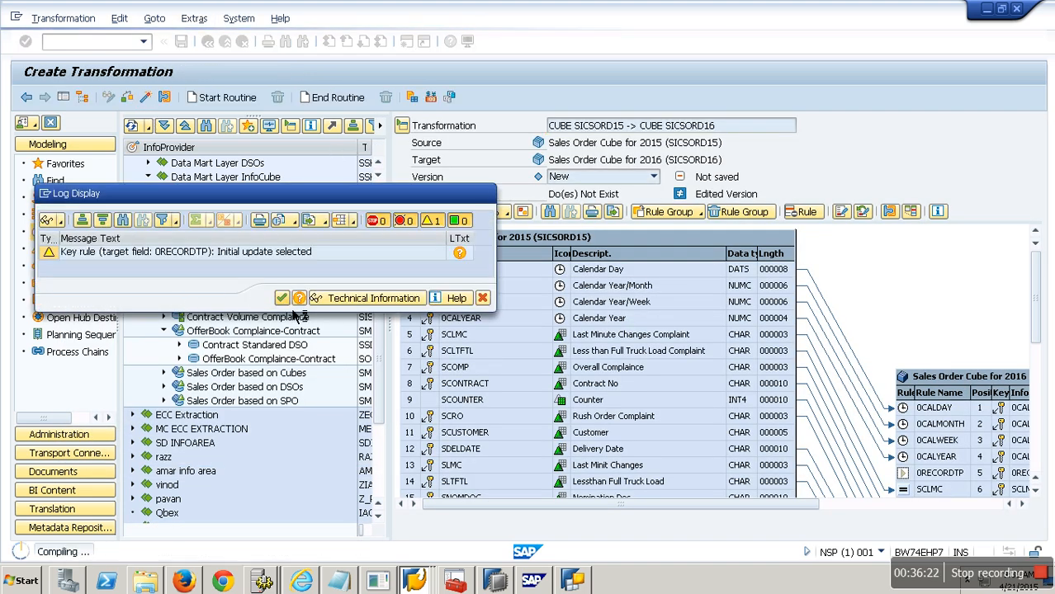
pyautogui.click(239, 46)
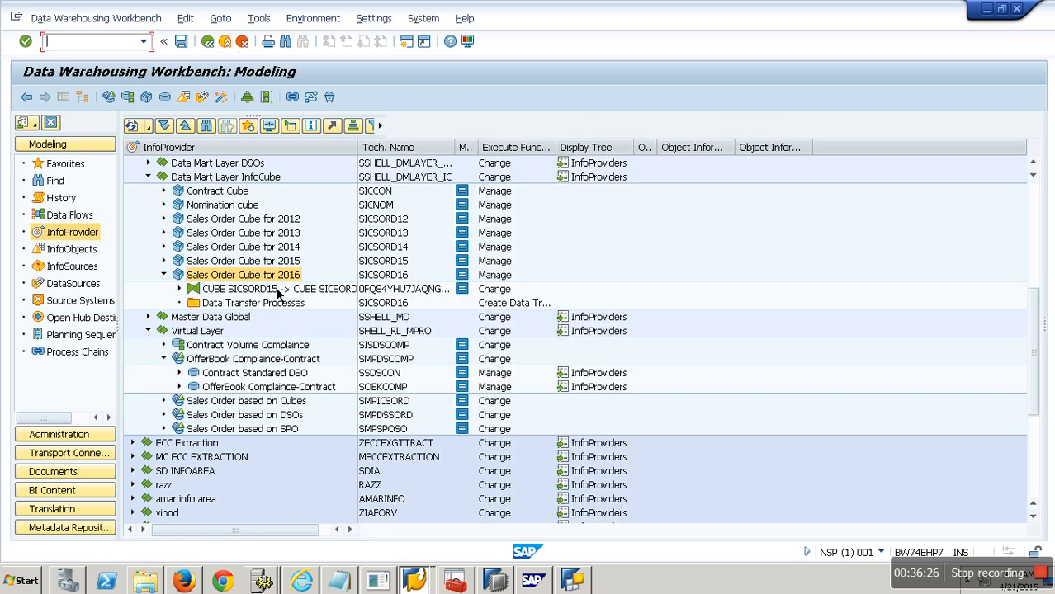
# Step: Create and activate a data transfer process loading SICSORD15 into SICSORD16
pyautogui.rightClick(272, 307)
pyautogui.click(308, 314)
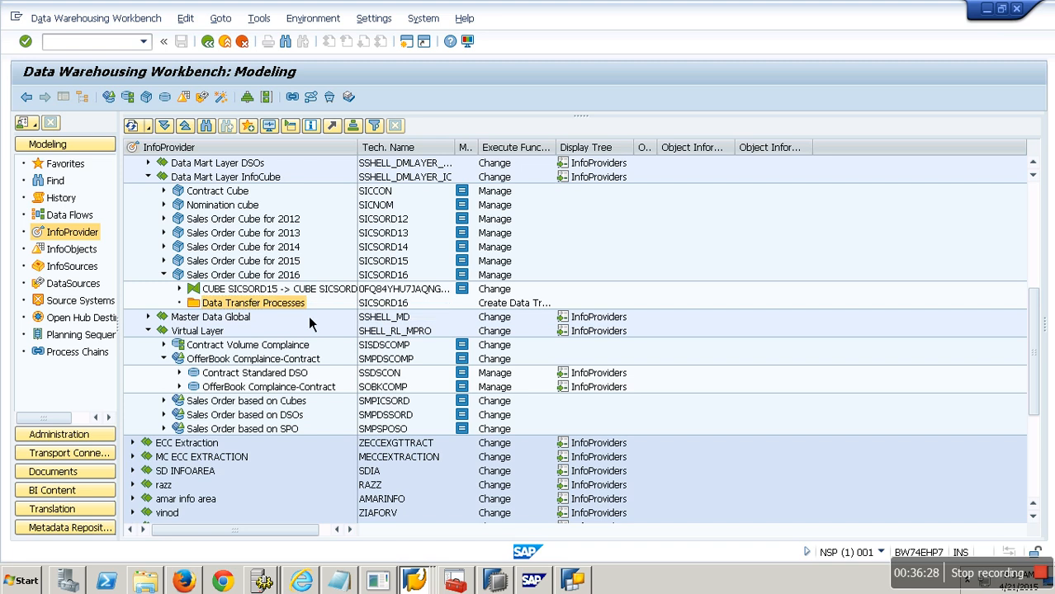
pyautogui.press('Return')
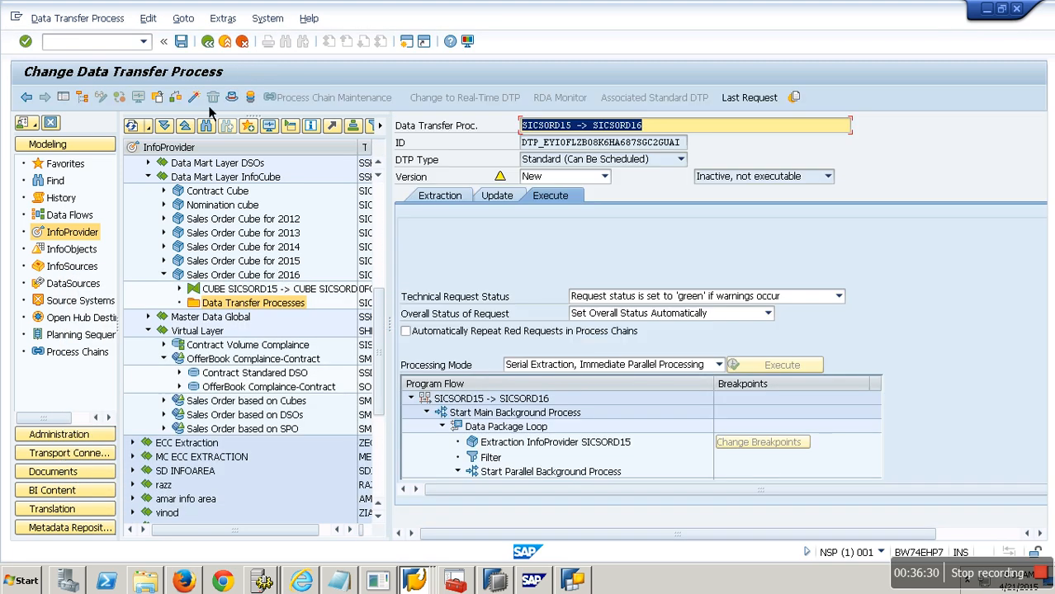
pyautogui.click(195, 98)
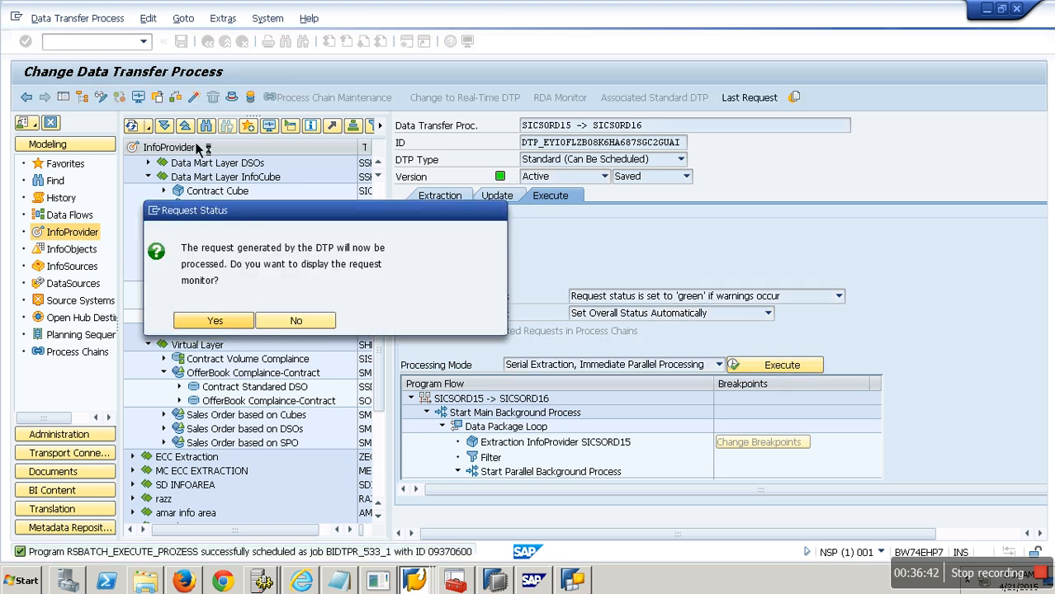
# Step: Open the DTP request monitor for the load and return to the workbench
pyautogui.press('Return')
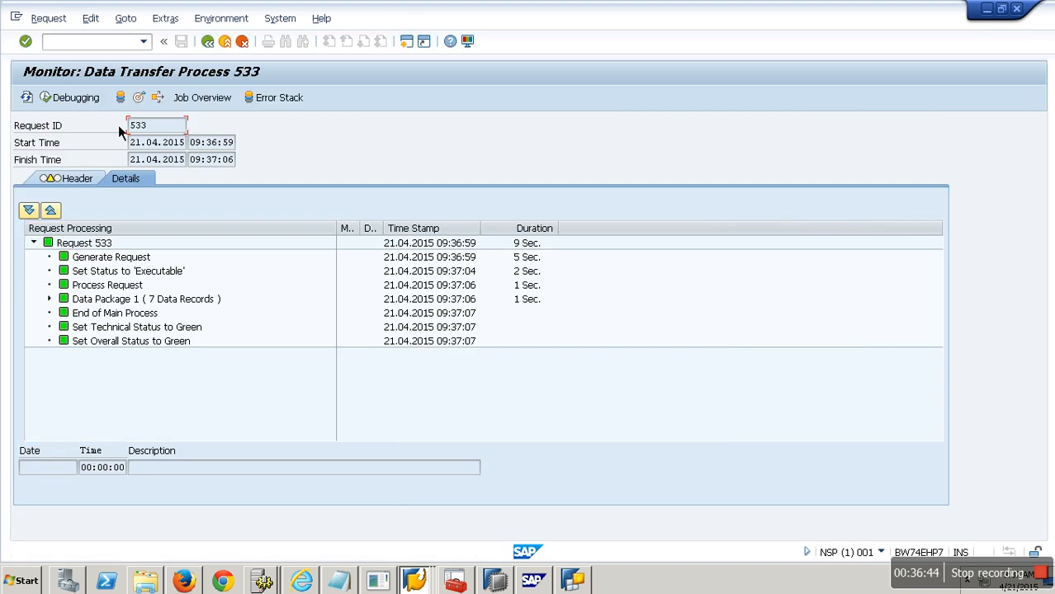
pyautogui.click(236, 52)
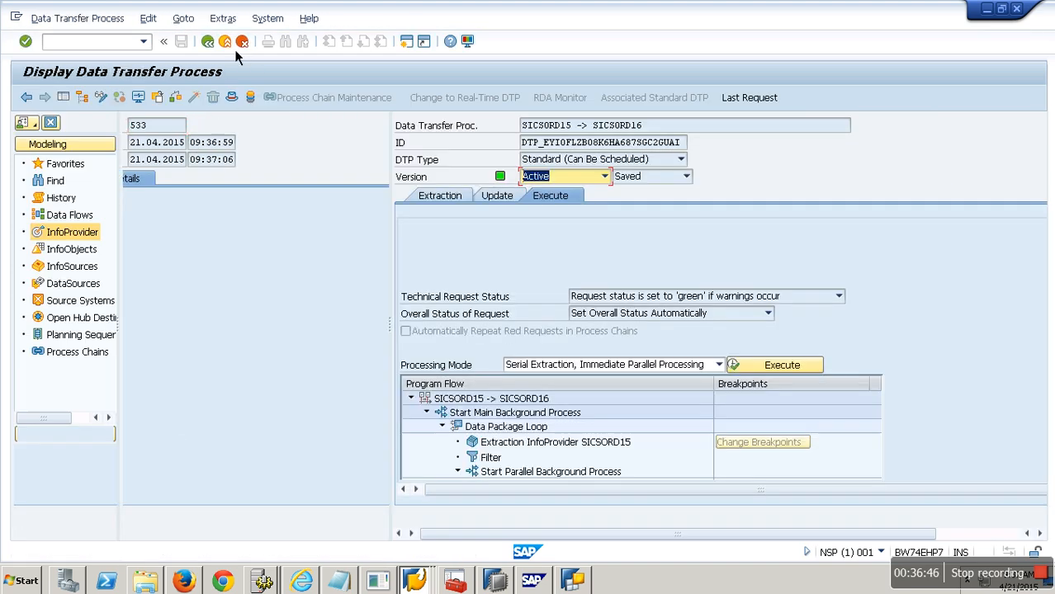
pyautogui.click(241, 42)
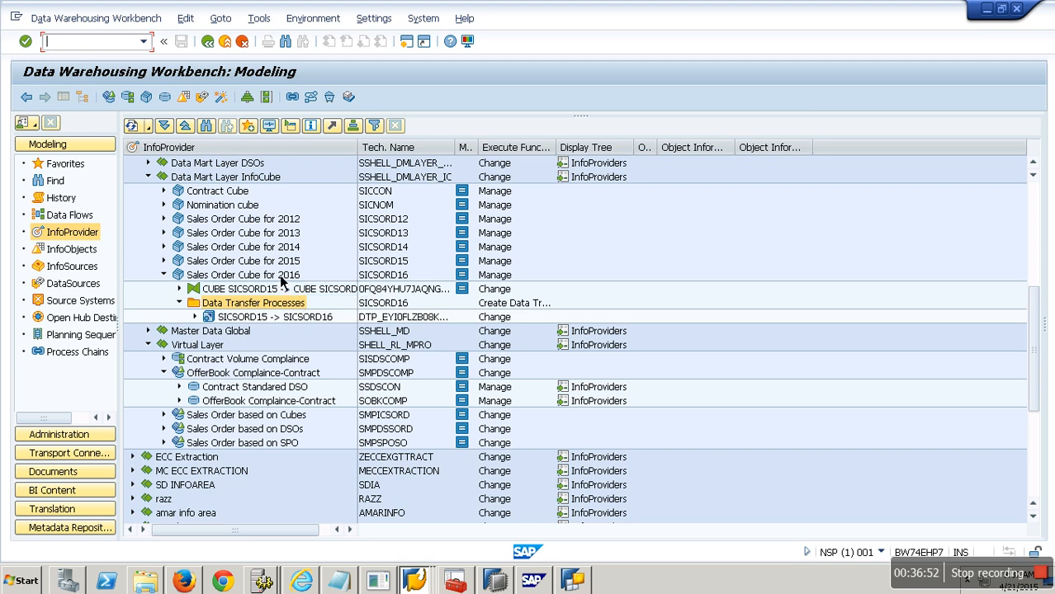
# Step: Create MultiProvider YMULTI2 with description Demo Multi 2 in the Advance Modelling InfoArea from Favorites
pyautogui.click(403, 264)
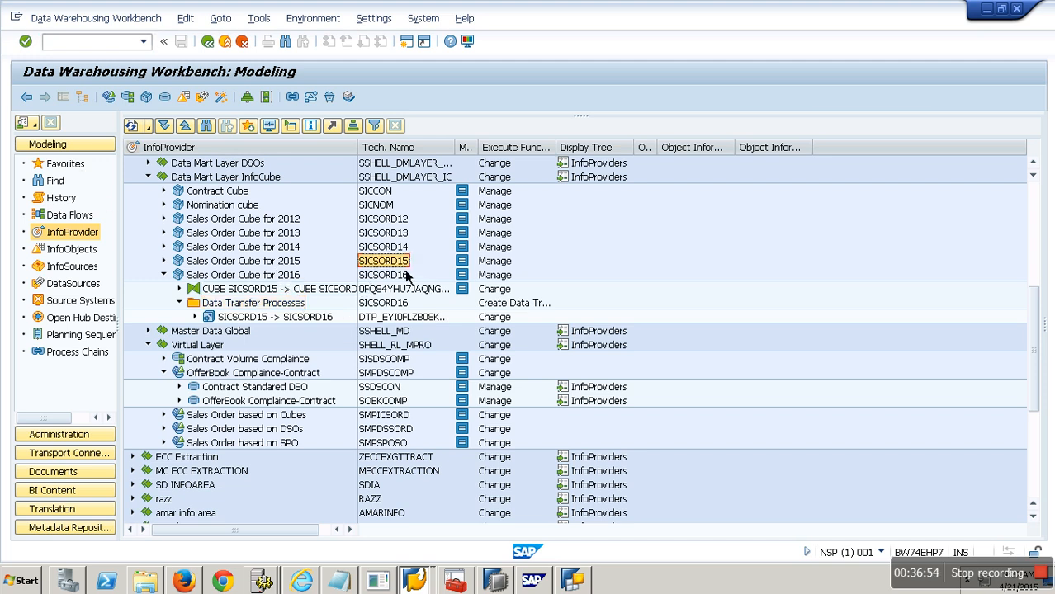
pyautogui.click(60, 164)
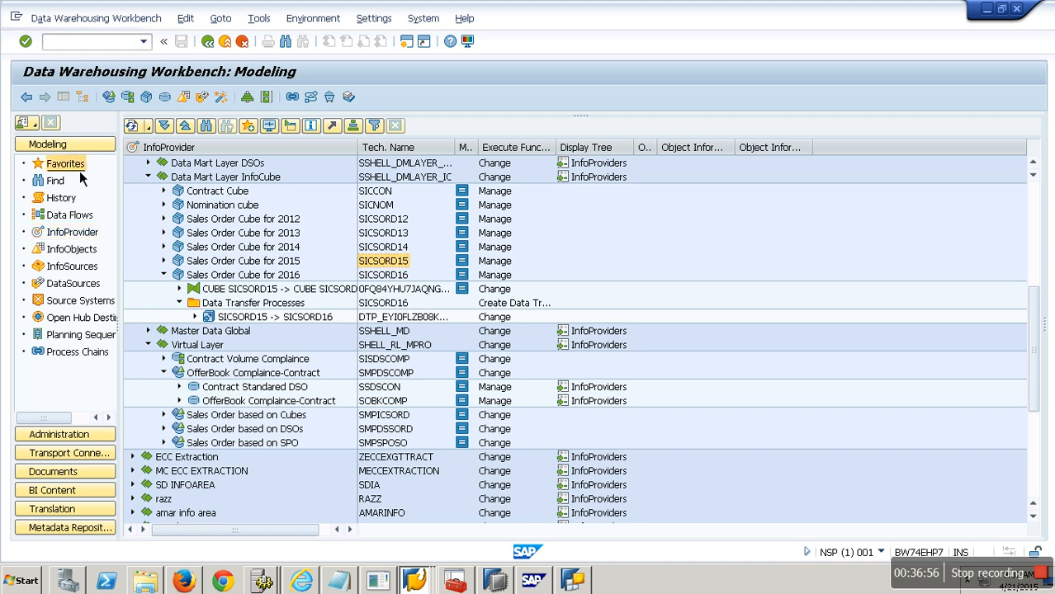
pyautogui.rightClick(195, 169)
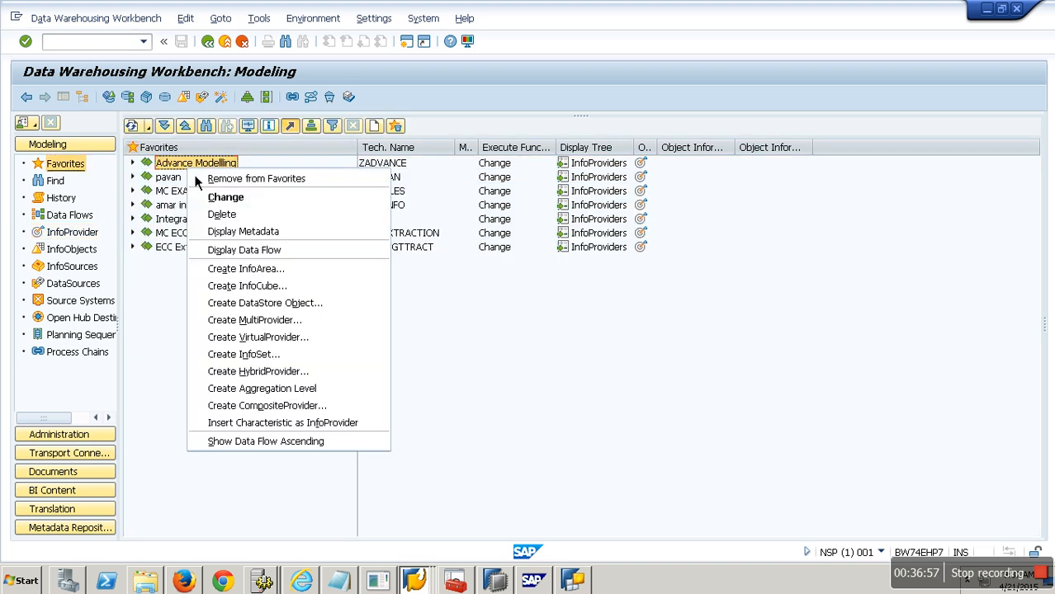
pyautogui.click(266, 323)
pyautogui.write('y')
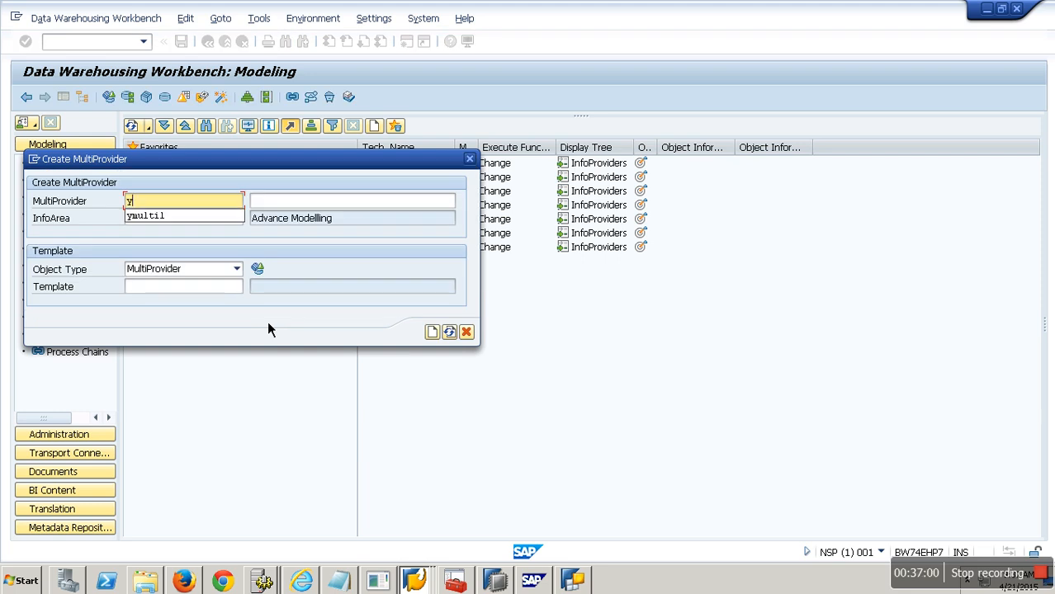
pyautogui.click(192, 222)
pyautogui.press('BackSpace')
pyautogui.write('2')
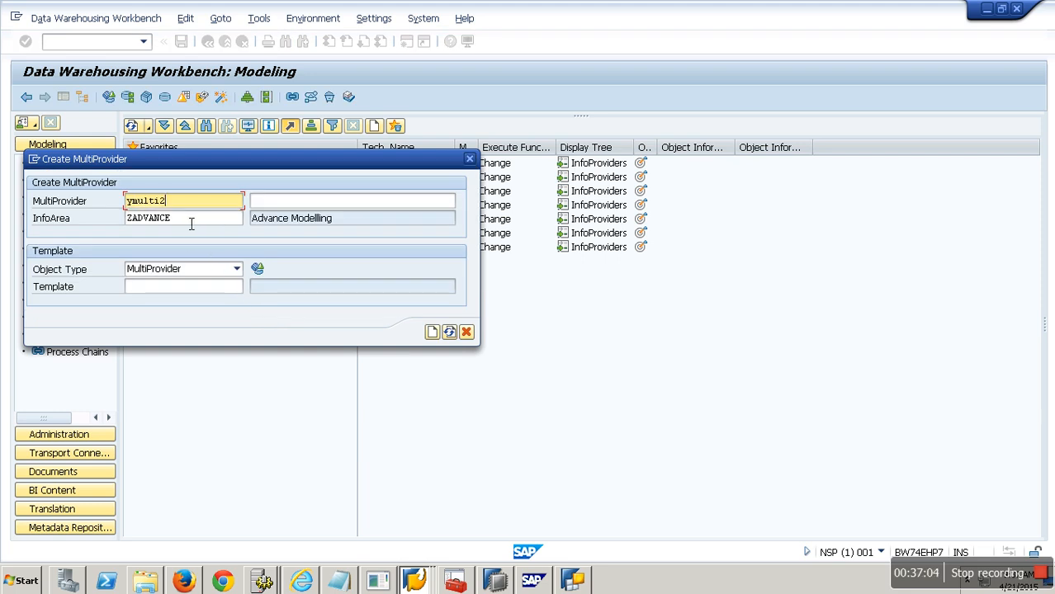
pyautogui.press('Tab')
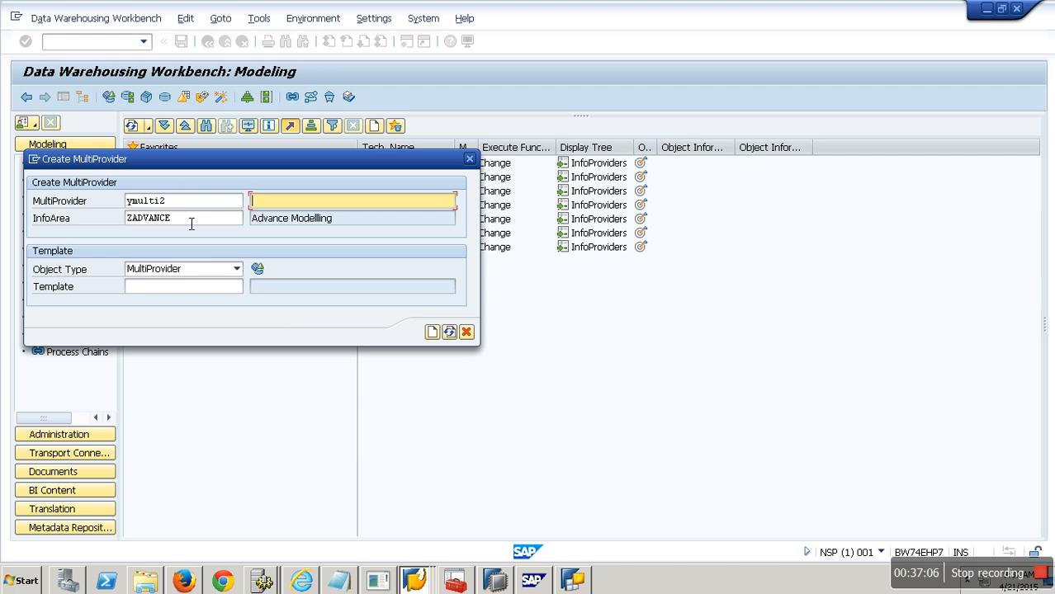
pyautogui.write('Demo M')
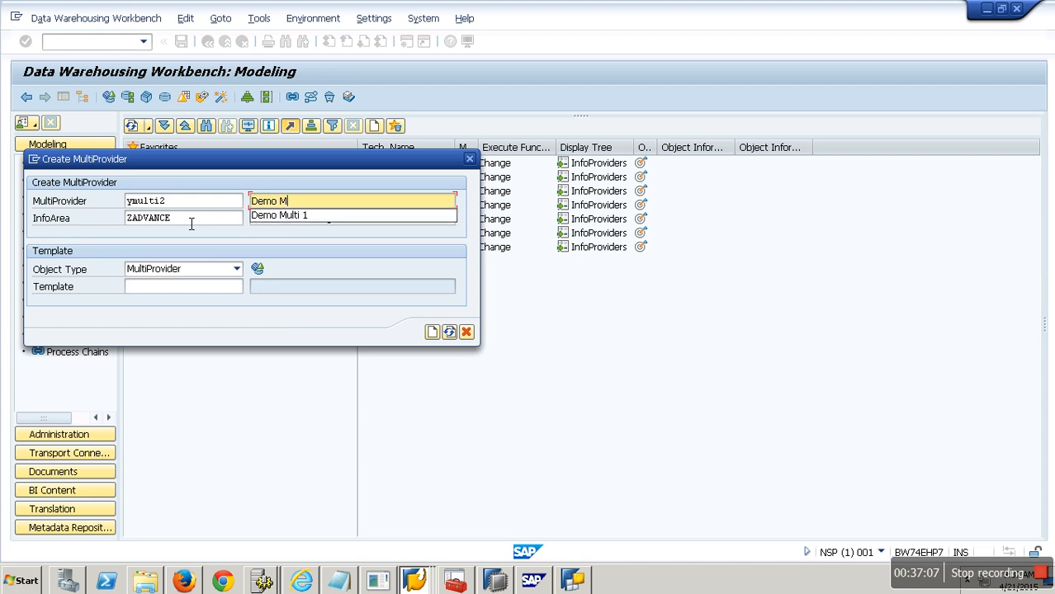
pyautogui.click(296, 218)
pyautogui.write('M')
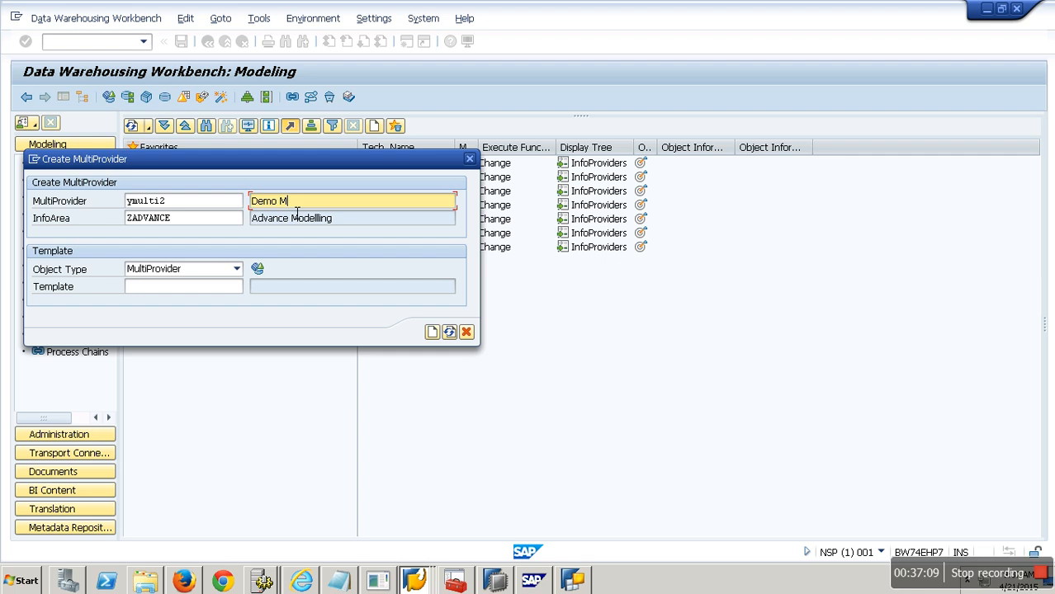
pyautogui.write('ul')
pyautogui.click(318, 216)
pyautogui.press('BackSpace')
pyautogui.write('2')
pyautogui.press('Return')
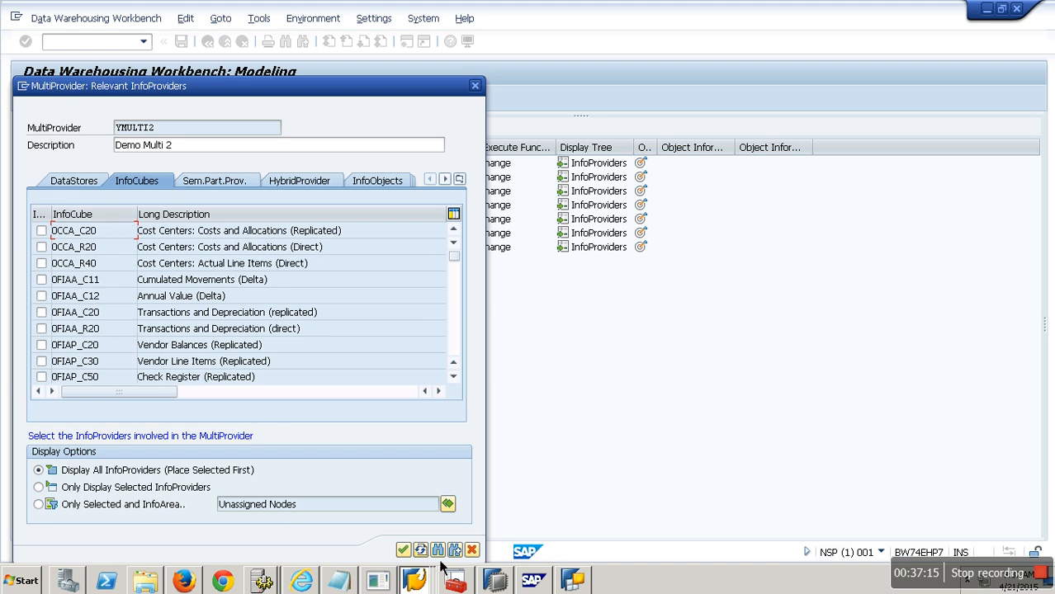
# Step: Select InfoCubes SICSORD15 and SICSORD16 as the MultiProvider's involved InfoProviders
pyautogui.click(438, 550)
pyautogui.write('SICSORD15')
pyautogui.press('Return')
pyautogui.click(41, 247)
pyautogui.click(41, 264)
pyautogui.click(403, 550)
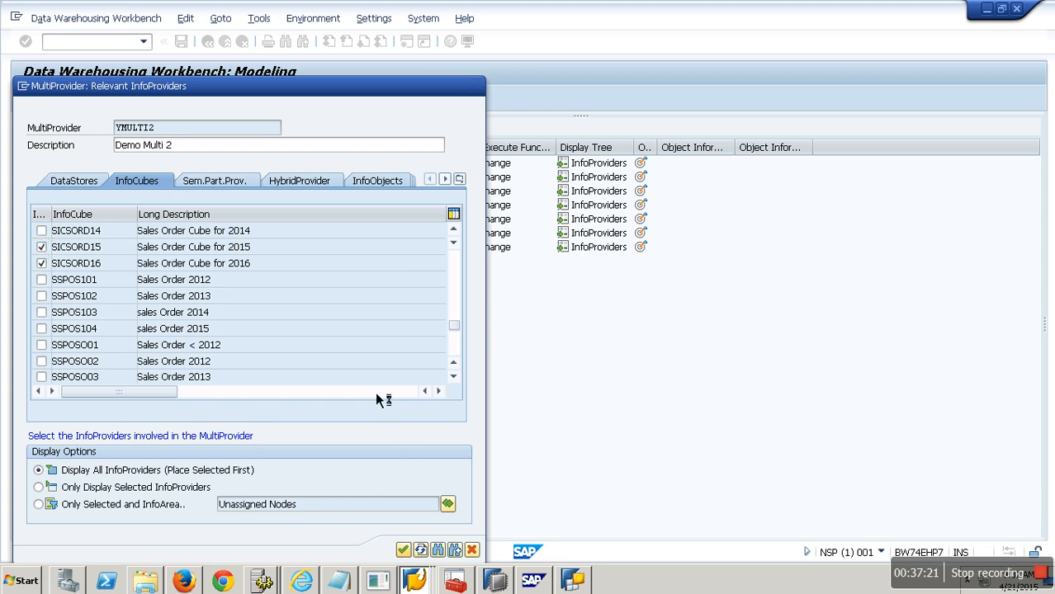
pyautogui.click(80, 98)
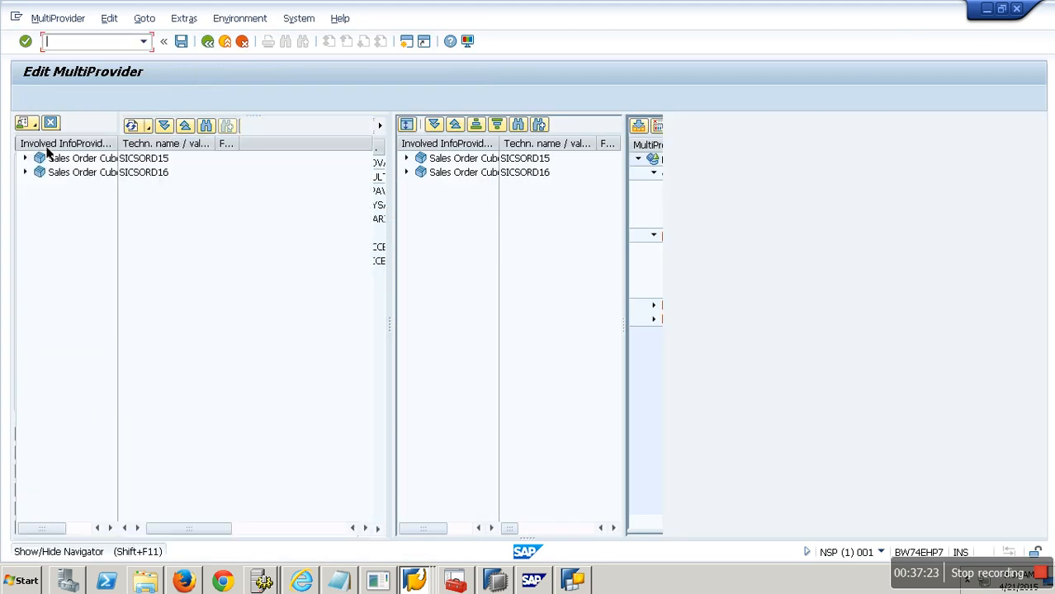
# Step: Assign the four calendar time characteristics from SICSORD15 to the MultiProvider's Time dimension
pyautogui.click(24, 159)
pyautogui.click(41, 173)
pyautogui.click(56, 187)
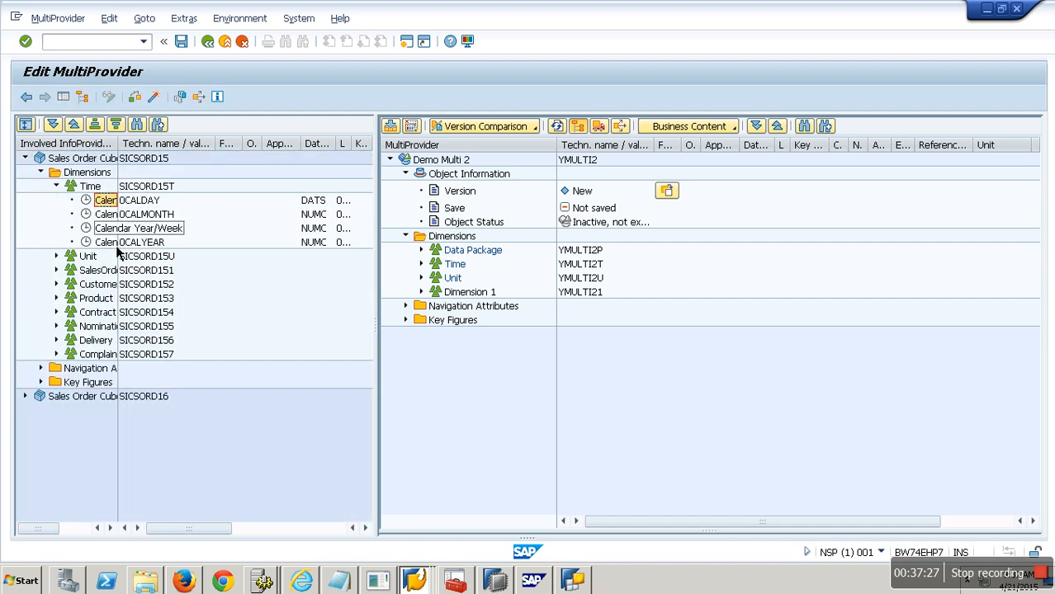
pyautogui.keyDown('ctrl'); pyautogui.click(122, 230); pyautogui.keyUp('ctrl')
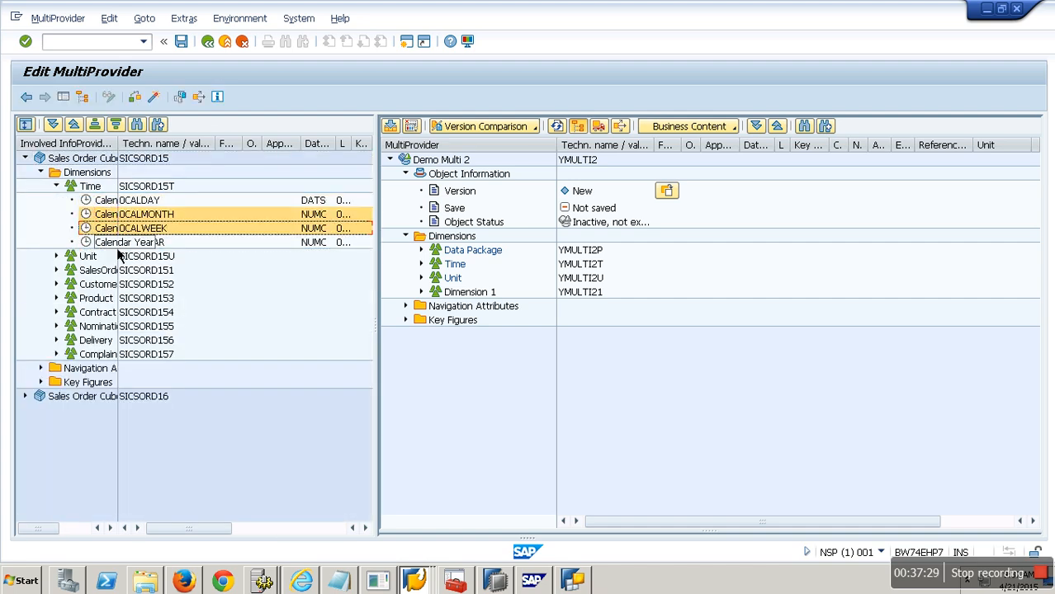
pyautogui.keyDown('ctrl'); pyautogui.click(118, 242); pyautogui.keyUp('ctrl')
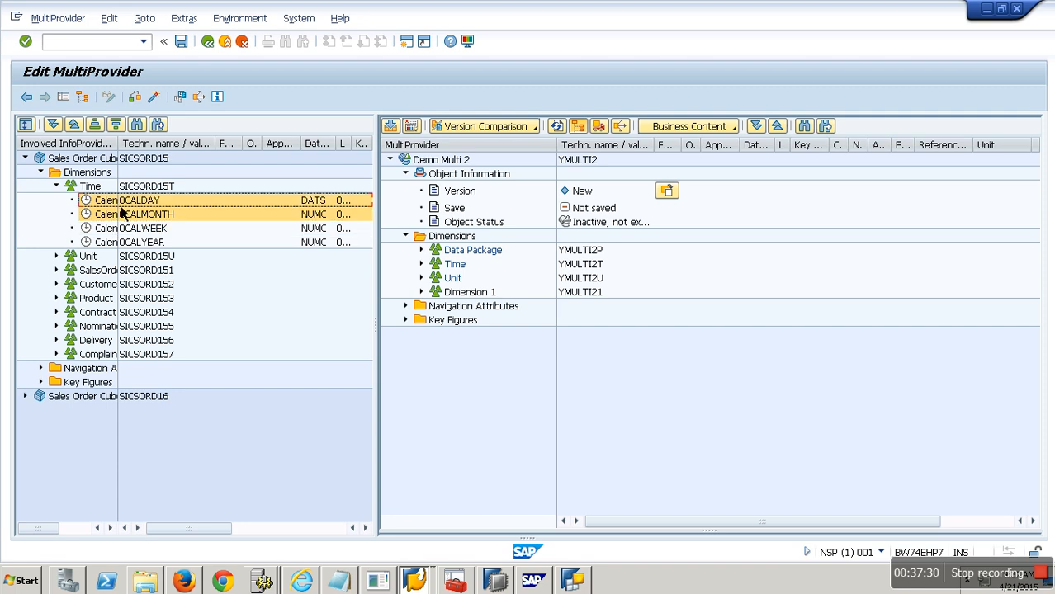
pyautogui.click(116, 204)
pyautogui.keyDown('shift'); pyautogui.click(118, 243); pyautogui.keyUp('shift')
pyautogui.moveTo(121, 203); pyautogui.dragTo(460, 266)
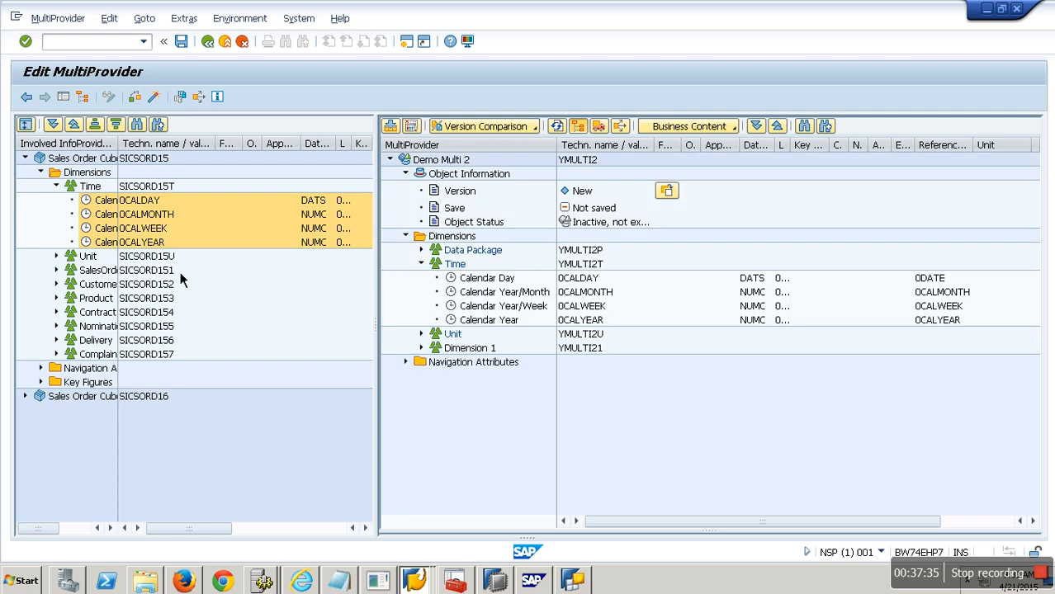
# Step: Assign SalesOrder No, Customer, Product, Contract No, Nomination Doc and Delivery Date from SICSORD15 to Dimension 1
pyautogui.click(56, 270)
pyautogui.moveTo(108, 284); pyautogui.dragTo(465, 353)
pyautogui.click(56, 298)
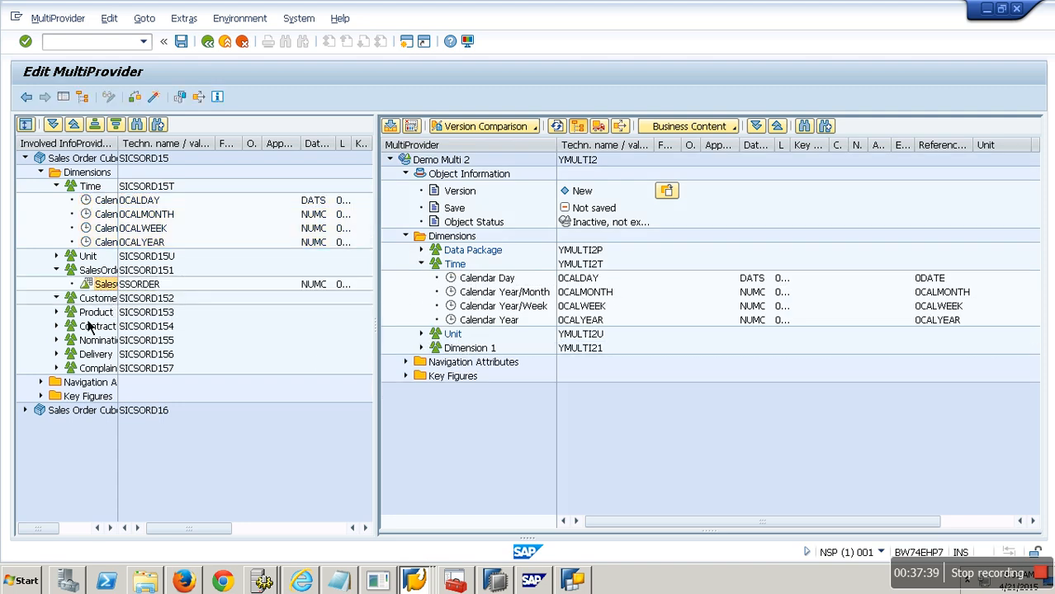
pyautogui.click(112, 313)
pyautogui.moveTo(114, 321); pyautogui.dragTo(446, 349)
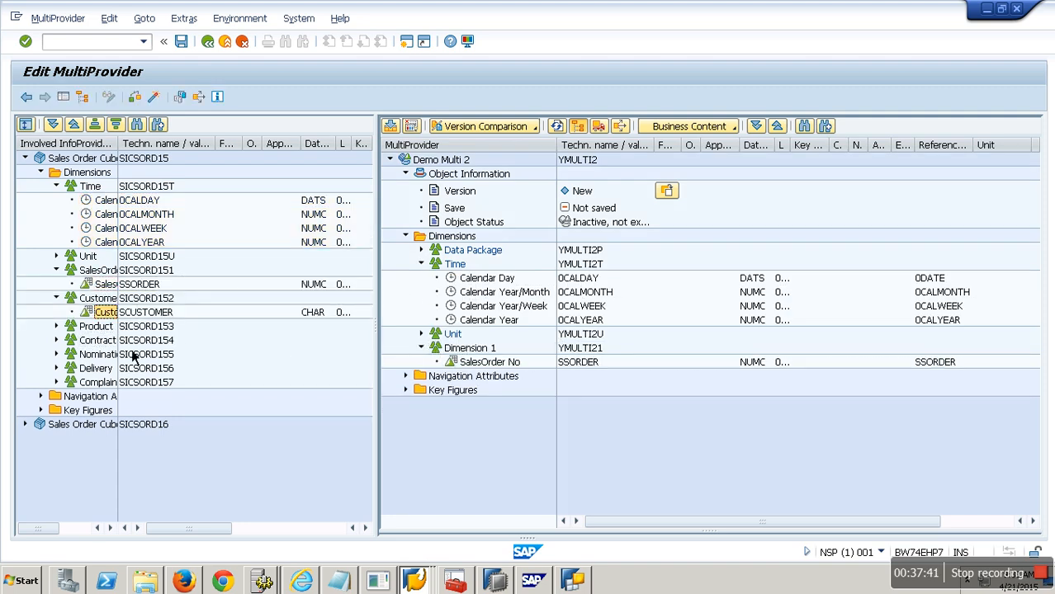
pyautogui.click(56, 326)
pyautogui.moveTo(112, 341); pyautogui.dragTo(465, 353)
pyautogui.click(56, 354)
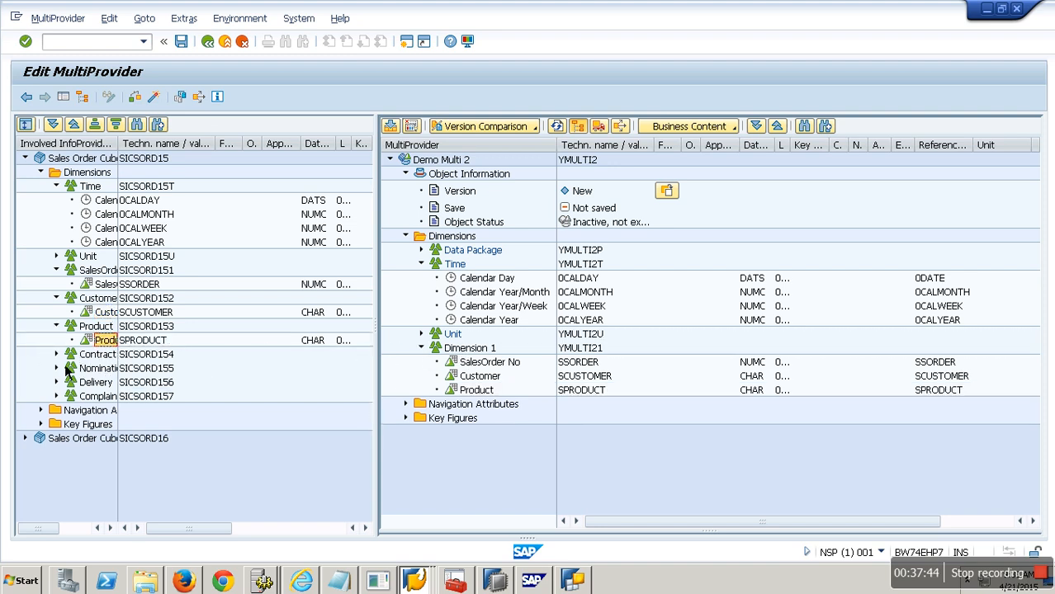
pyautogui.click(112, 369)
pyautogui.moveTo(112, 370); pyautogui.dragTo(464, 355)
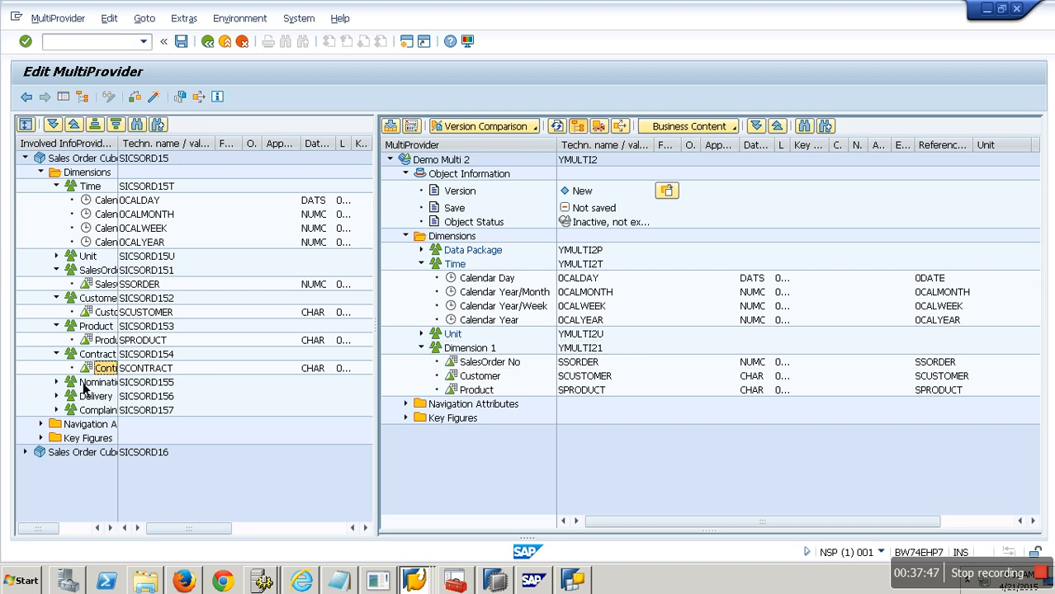
pyautogui.click(56, 383)
pyautogui.moveTo(105, 396); pyautogui.dragTo(477, 355)
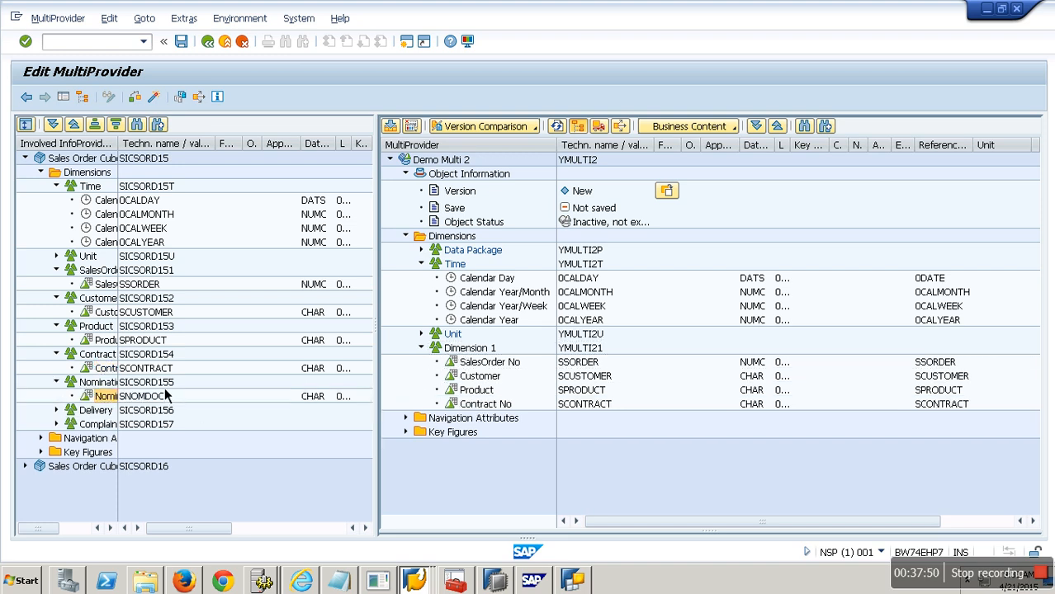
pyautogui.moveTo(105, 427); pyautogui.dragTo(467, 354)
# Step: Assign all characteristics of SICSORD15's Complaint dimension to the MultiProvider's Dimension 1
pyautogui.click(56, 439)
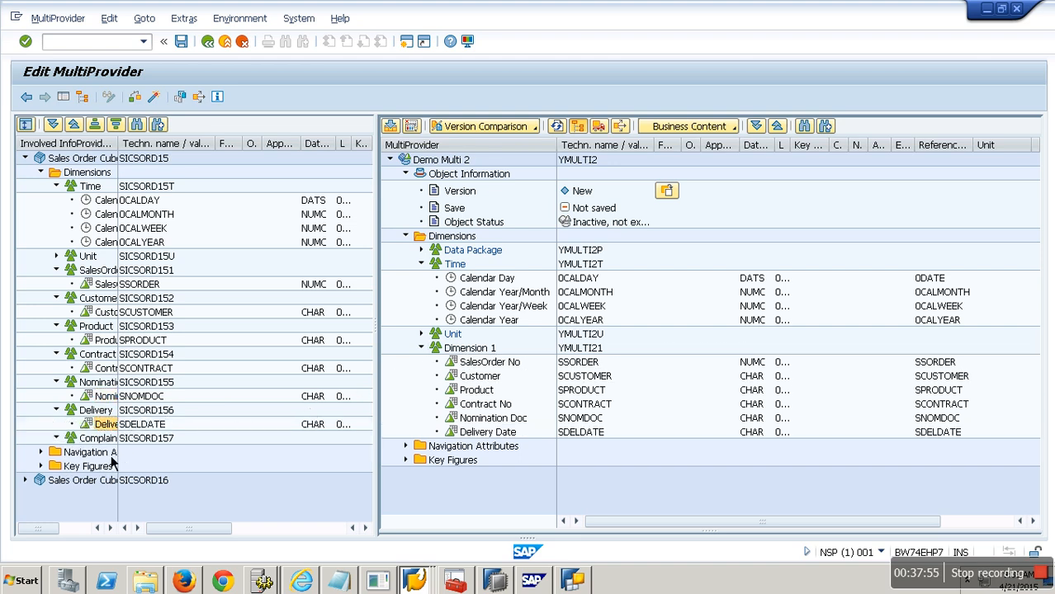
pyautogui.click(116, 460)
pyautogui.scroll(-2, 366, 363)
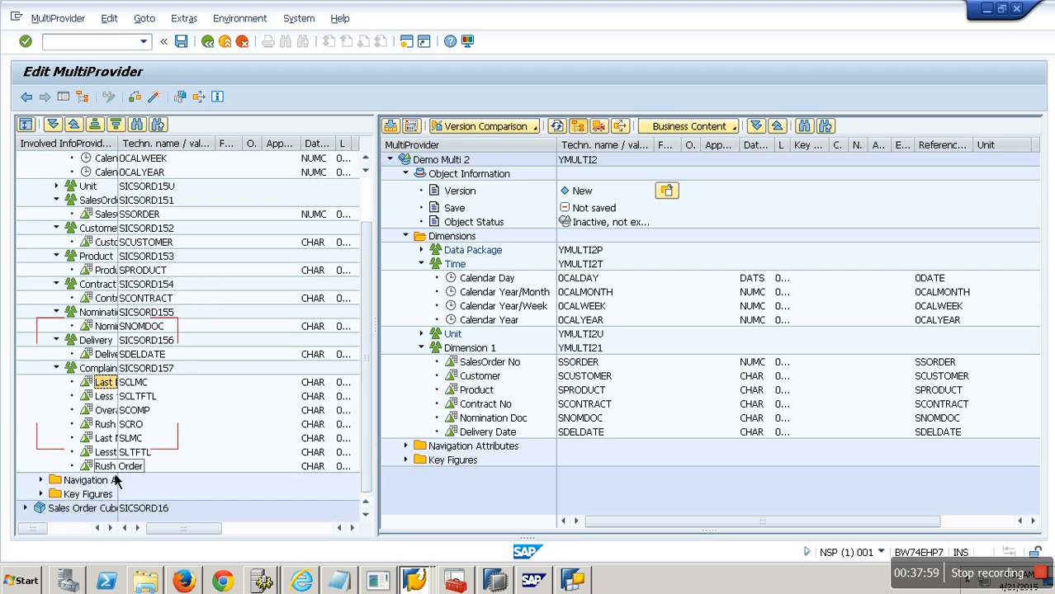
pyautogui.keyDown('shift'); pyautogui.click(116, 468); pyautogui.keyUp('shift')
pyautogui.moveTo(115, 386); pyautogui.dragTo(465, 350)
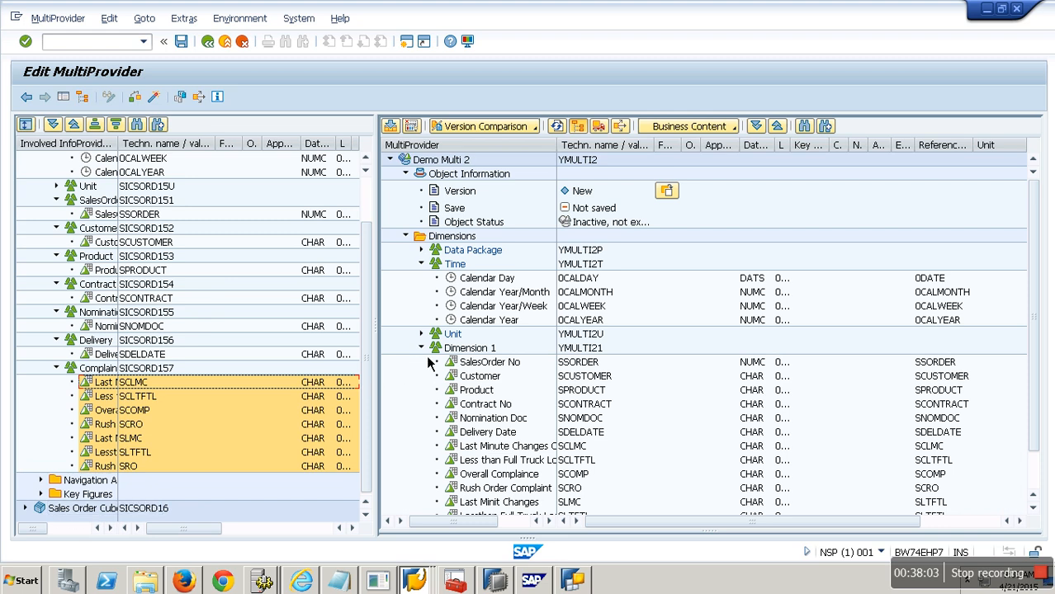
# Step: Assign the Counter and SalesOrder Qty key figures from SICSORD15 to the MultiProvider's Key Figures
pyautogui.click(422, 347)
pyautogui.click(42, 497)
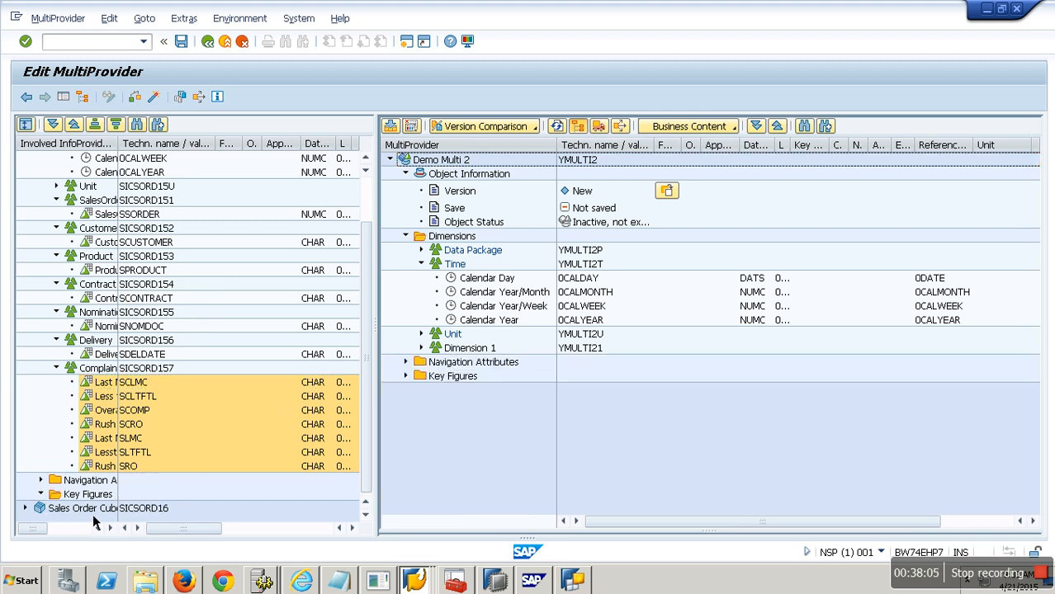
pyautogui.click(102, 512)
pyautogui.keyDown('ctrl'); pyautogui.click(107, 524); pyautogui.keyUp('ctrl')
pyautogui.moveTo(145, 502); pyautogui.dragTo(429, 357)
pyautogui.moveTo(99, 506); pyautogui.dragTo(454, 380)
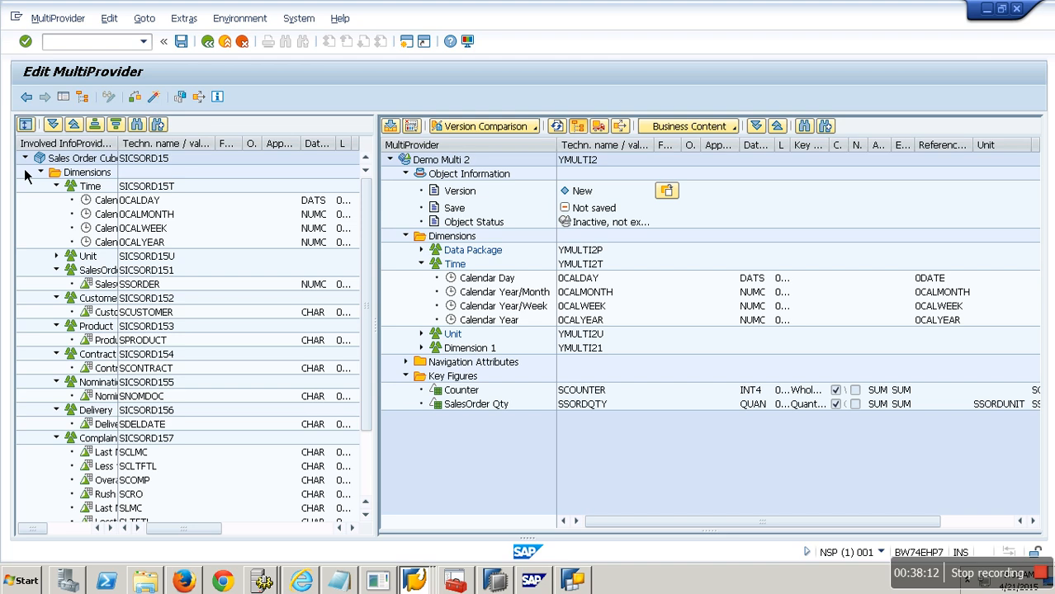
# Step: Identify the calendar time characteristics and SalesOrder No for both SICSORD15 and SICSORD16 in the characteristic identification dialog
pyautogui.click(25, 159)
pyautogui.rightClick(494, 280)
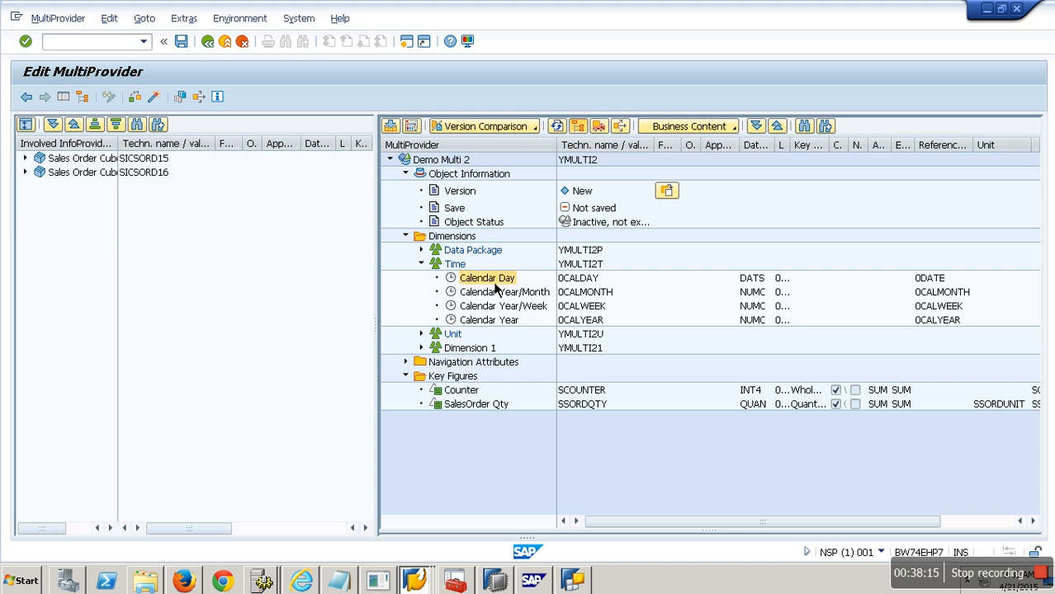
pyautogui.click(545, 302)
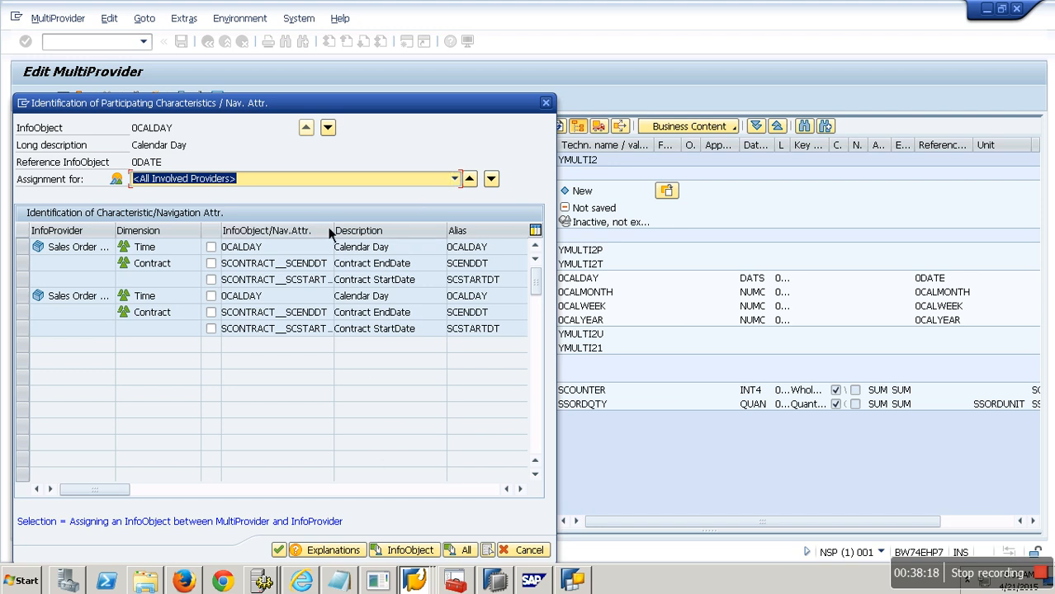
pyautogui.click(212, 248)
pyautogui.click(211, 295)
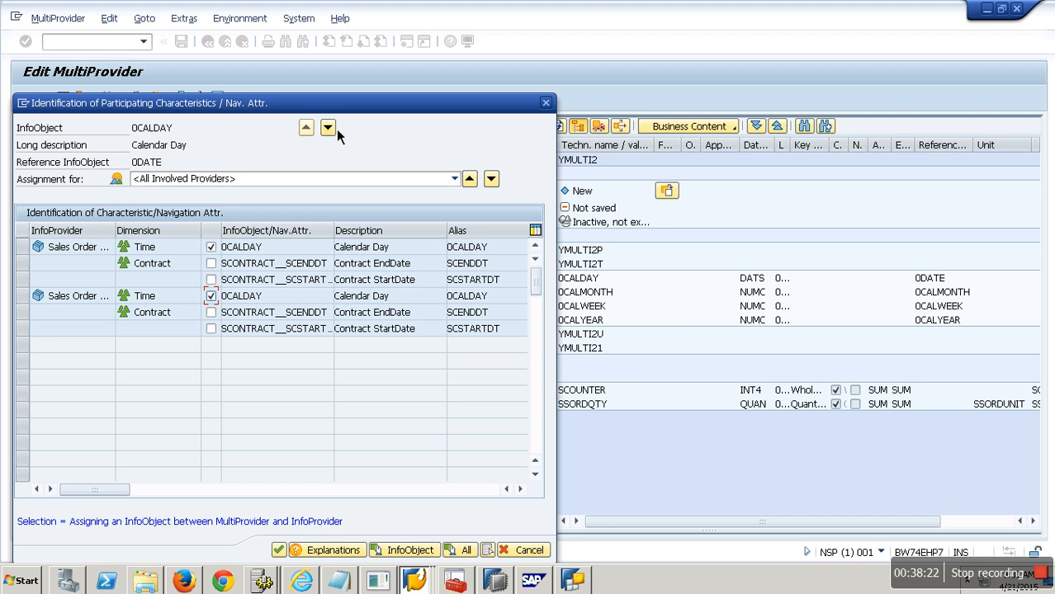
pyautogui.click(216, 248)
pyautogui.click(217, 264)
pyautogui.click(328, 128)
pyautogui.click(211, 247)
pyautogui.click(212, 263)
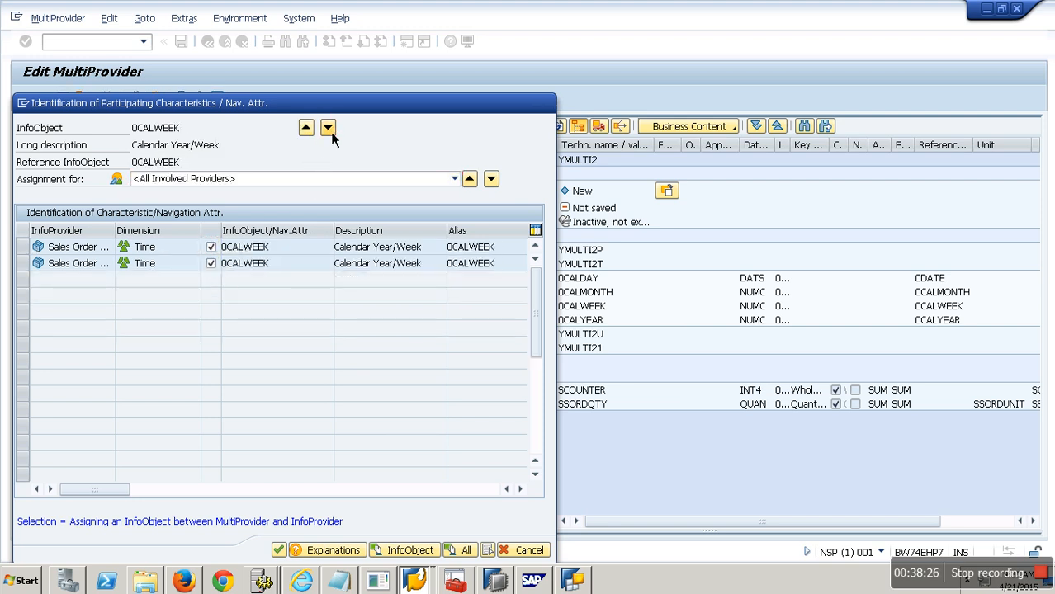
pyautogui.click(328, 128)
pyautogui.click(211, 247)
pyautogui.click(211, 263)
pyautogui.click(329, 128)
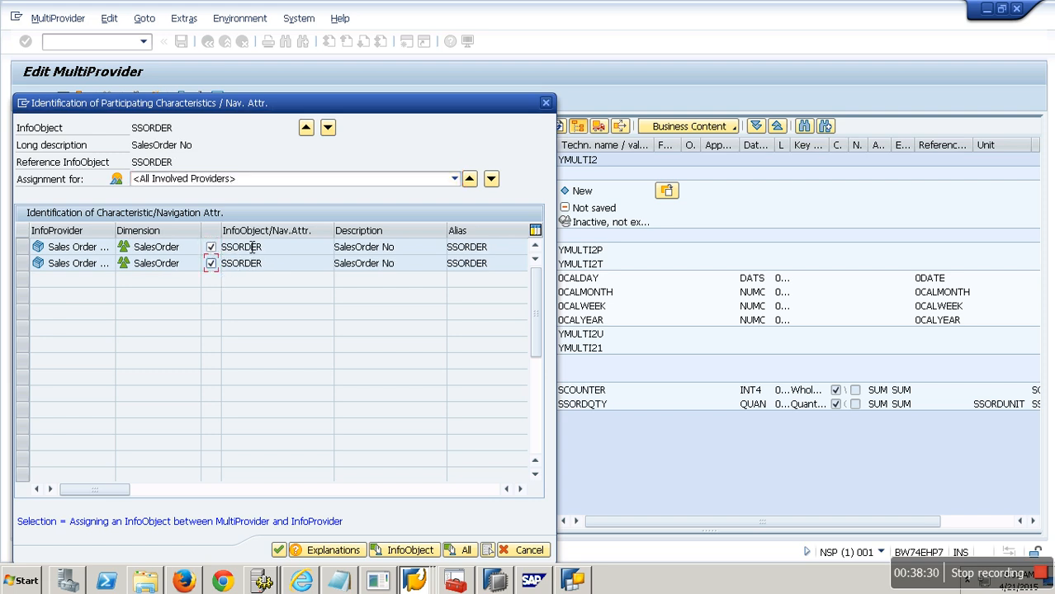
# Step: Identify Customer from the Customer dimension for both cubes, then generate a proposal for all remaining InfoObjects
pyautogui.click(329, 130)
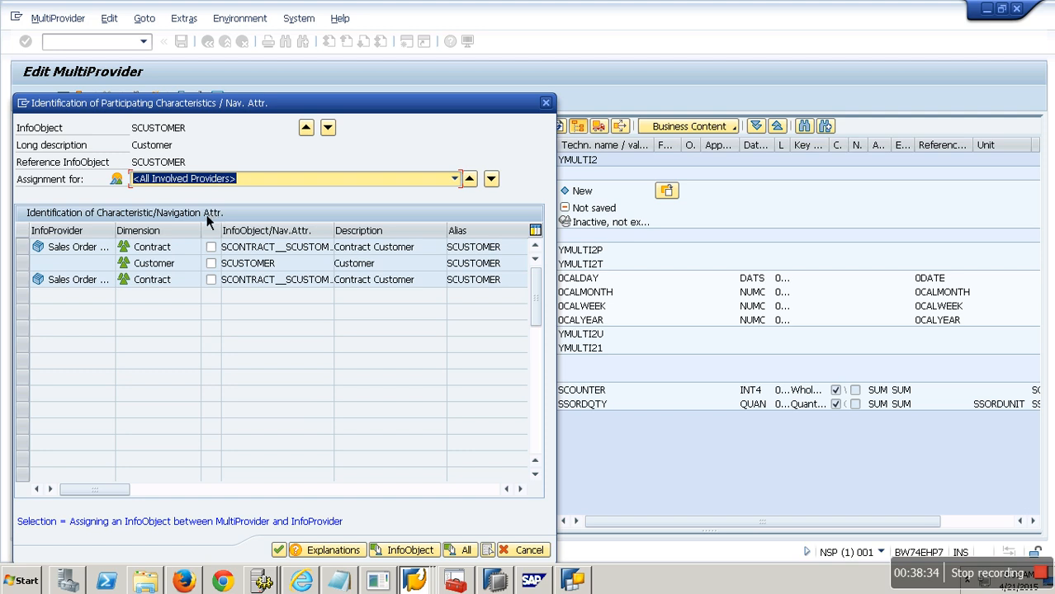
pyautogui.doubleClick(188, 128)
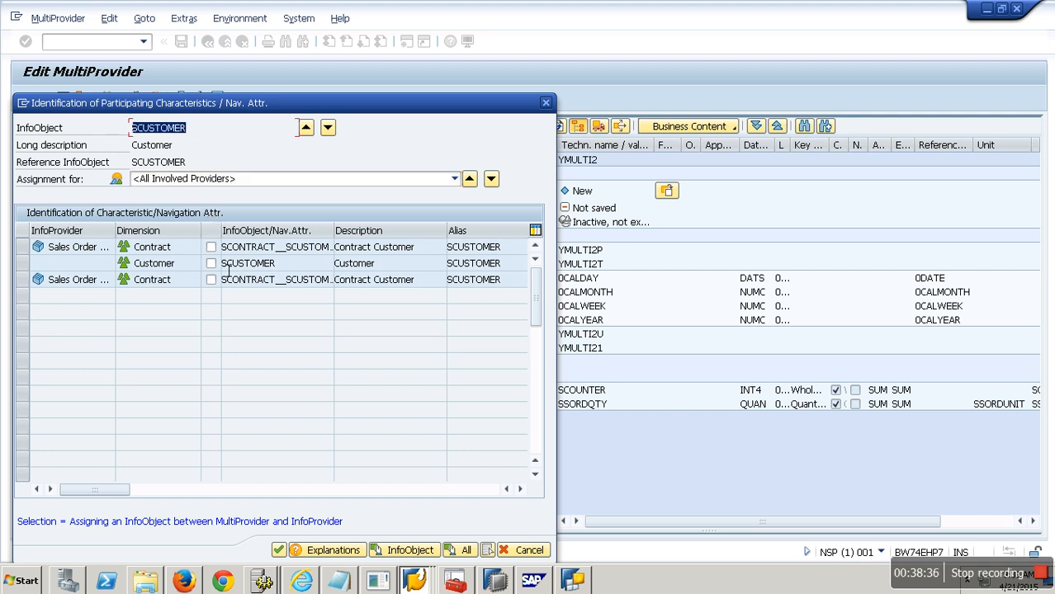
pyautogui.click(212, 264)
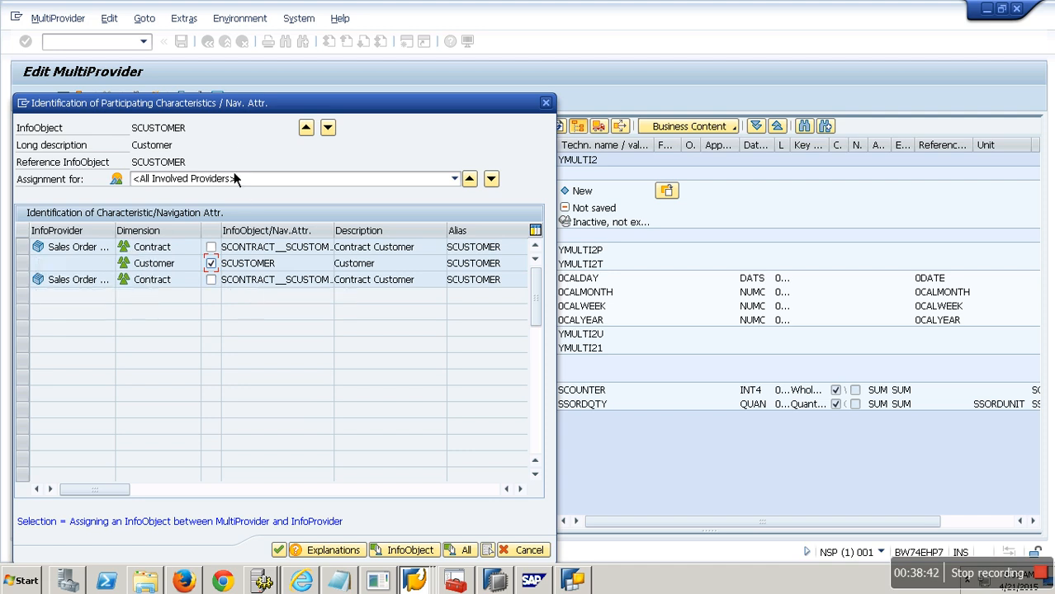
pyautogui.click(464, 550)
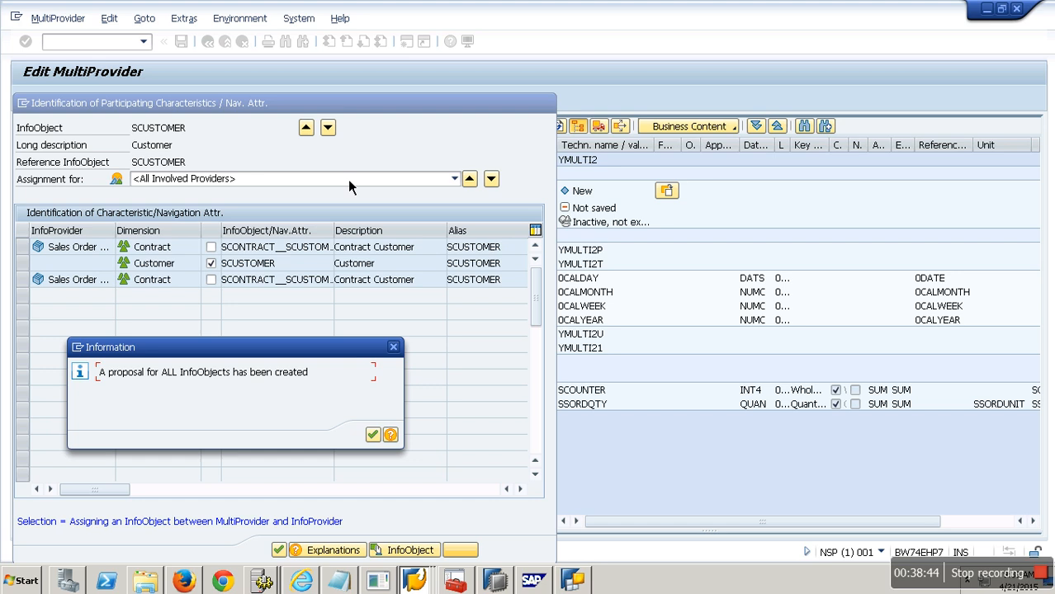
pyautogui.click(372, 435)
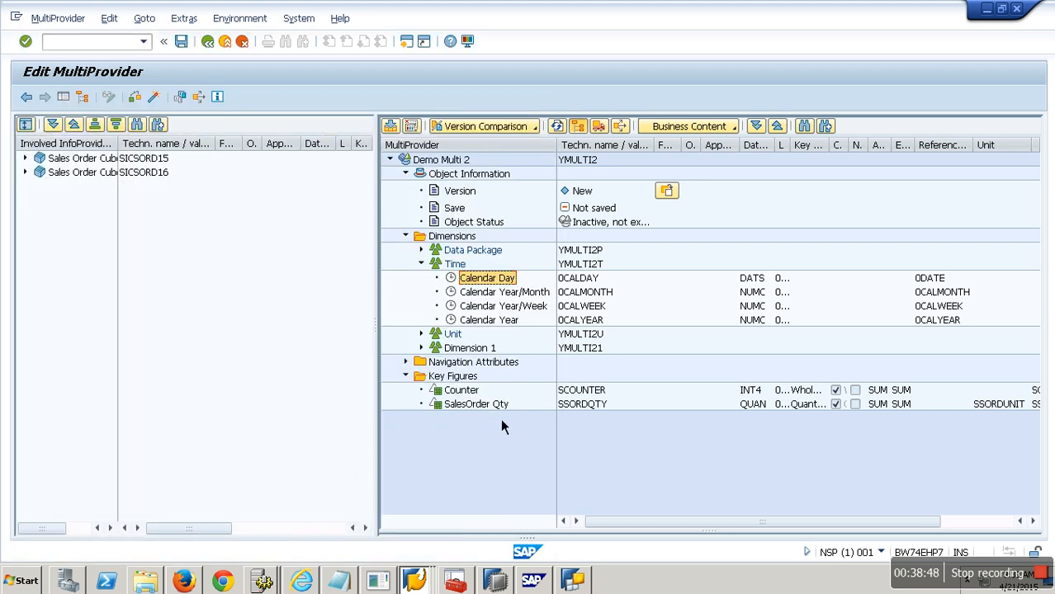
# Step: Select the involved key figures for both InfoProviders by generating a proposal for all key figures
pyautogui.rightClick(482, 393)
pyautogui.click(513, 399)
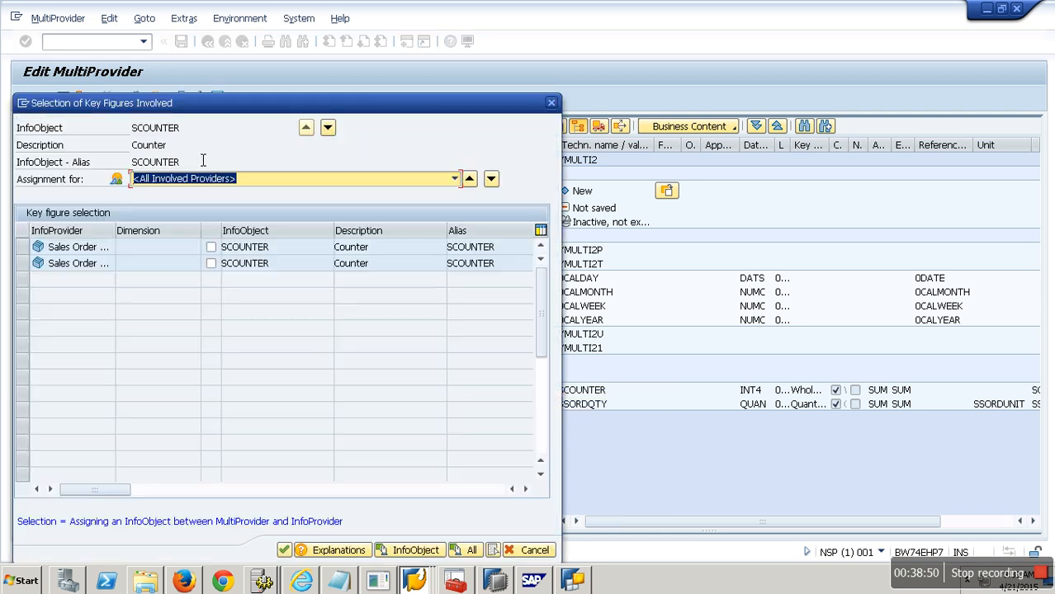
pyautogui.click(469, 550)
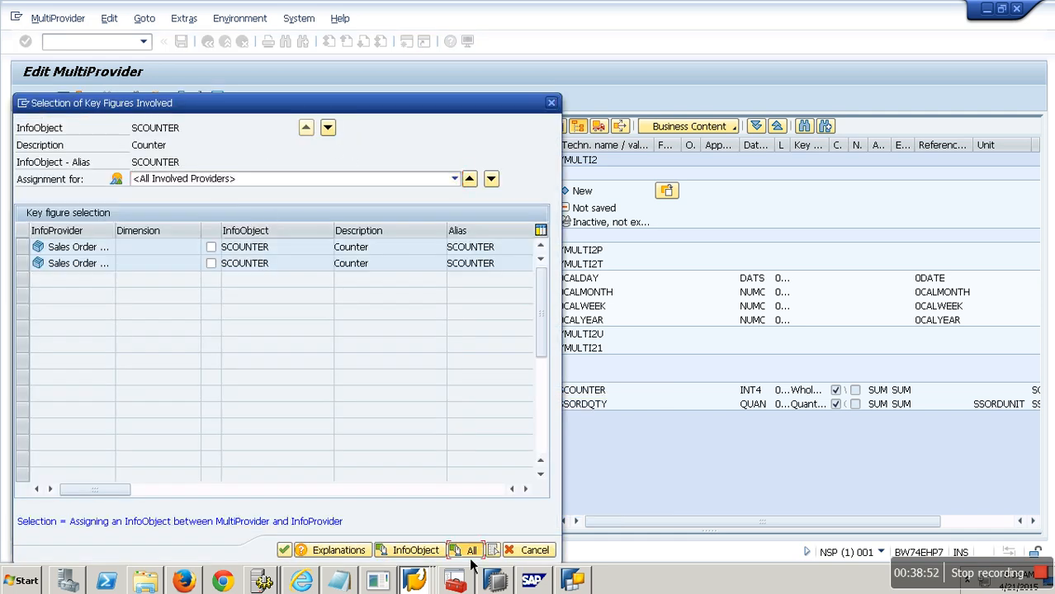
pyautogui.press('Return')
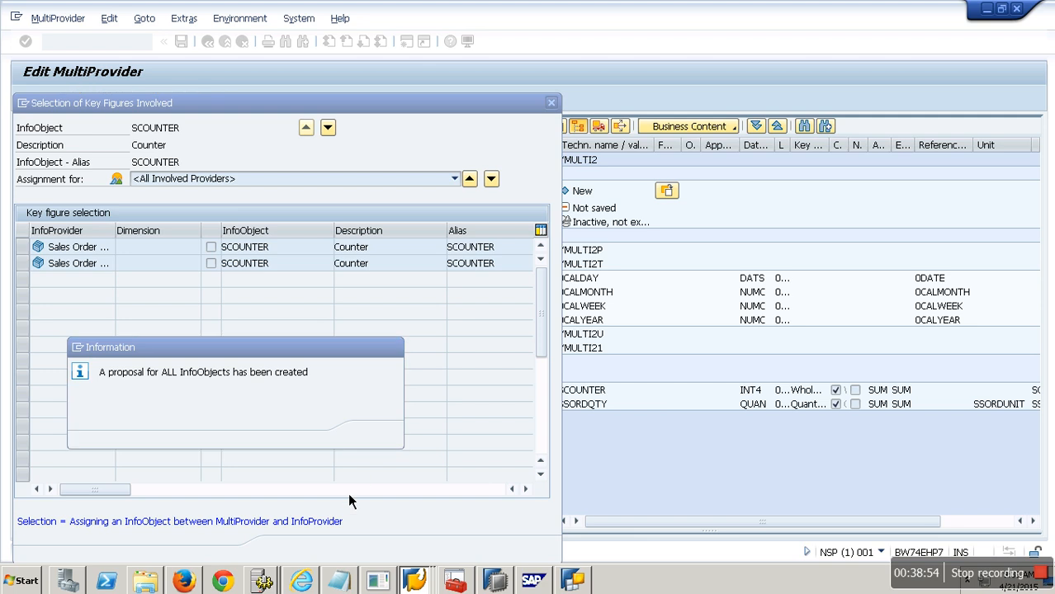
pyautogui.click(284, 550)
# Step: Activate the MultiProvider YMULTI2, accepting activation despite warnings
pyautogui.click(157, 100)
pyautogui.click(282, 384)
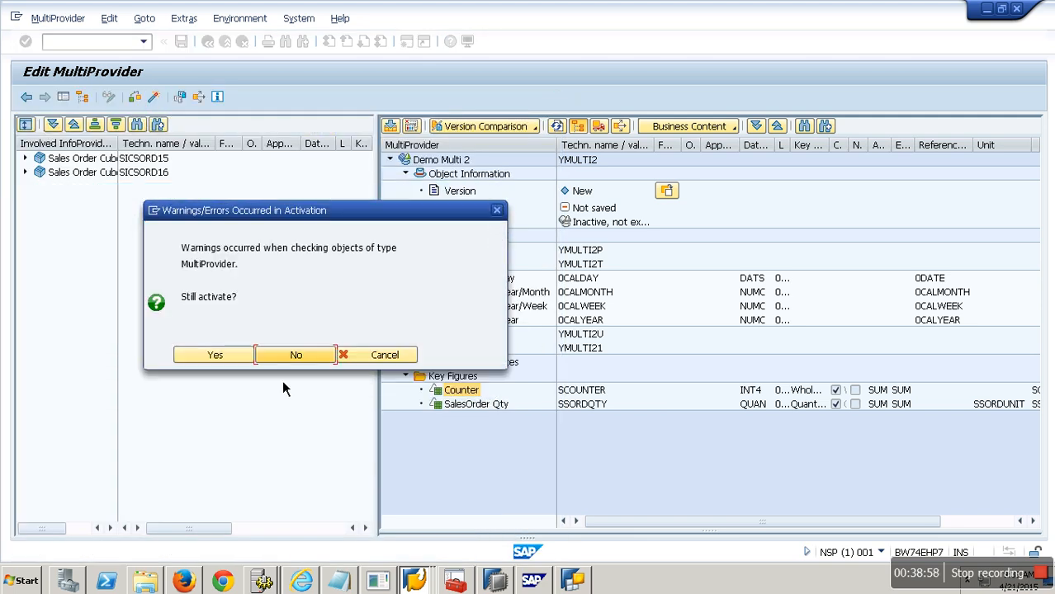
pyautogui.click(228, 362)
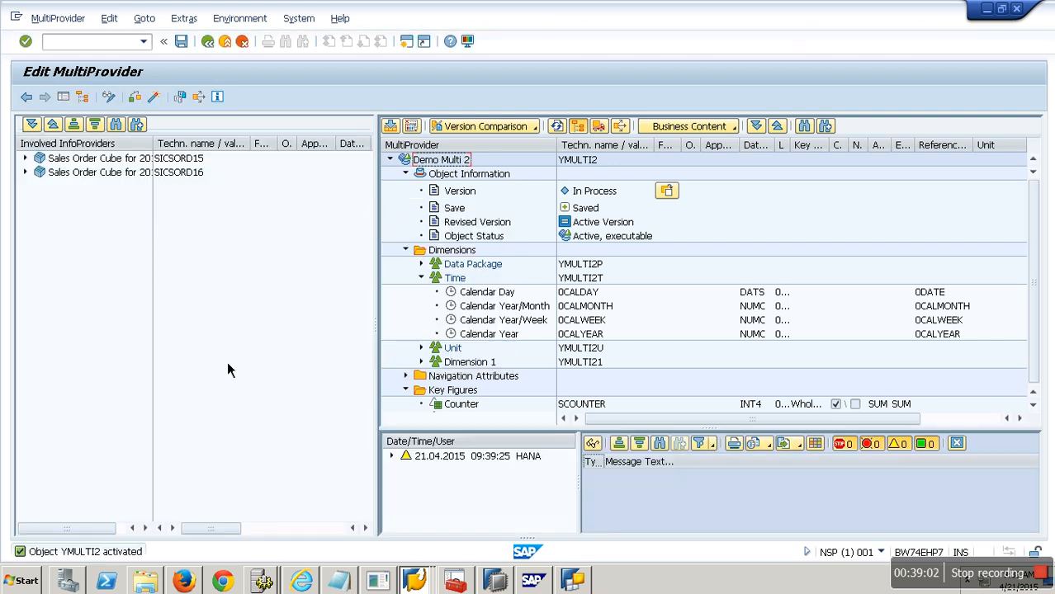
# Step: Display YMULTI2's data from the Data Warehousing Workbench with the default output fields and inspect the rows from each cube
pyautogui.click(227, 46)
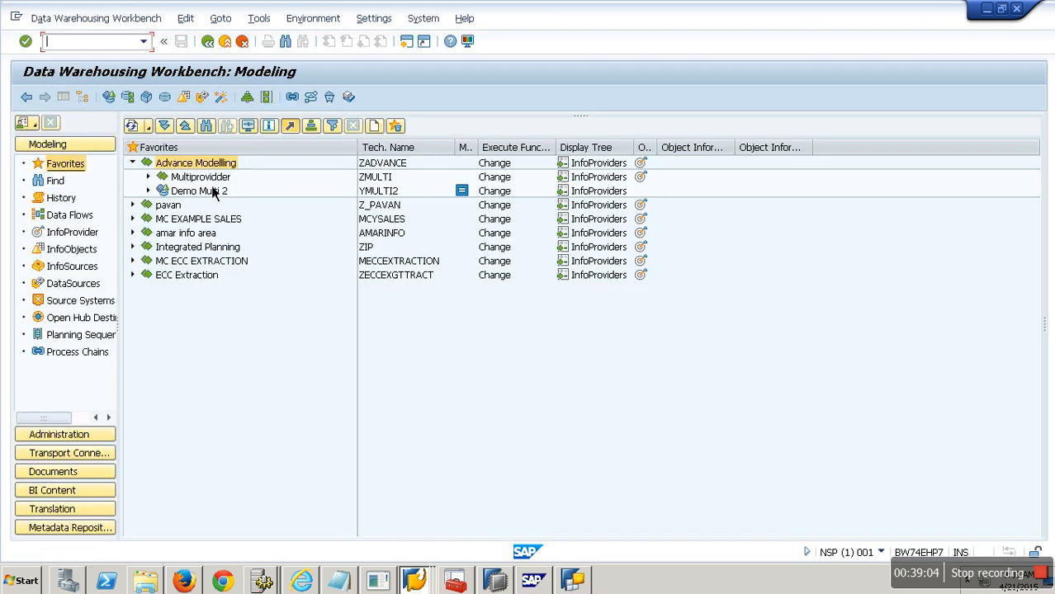
pyautogui.moveTo(205, 196); pyautogui.dragTo(217, 184)
pyautogui.rightClick(212, 191)
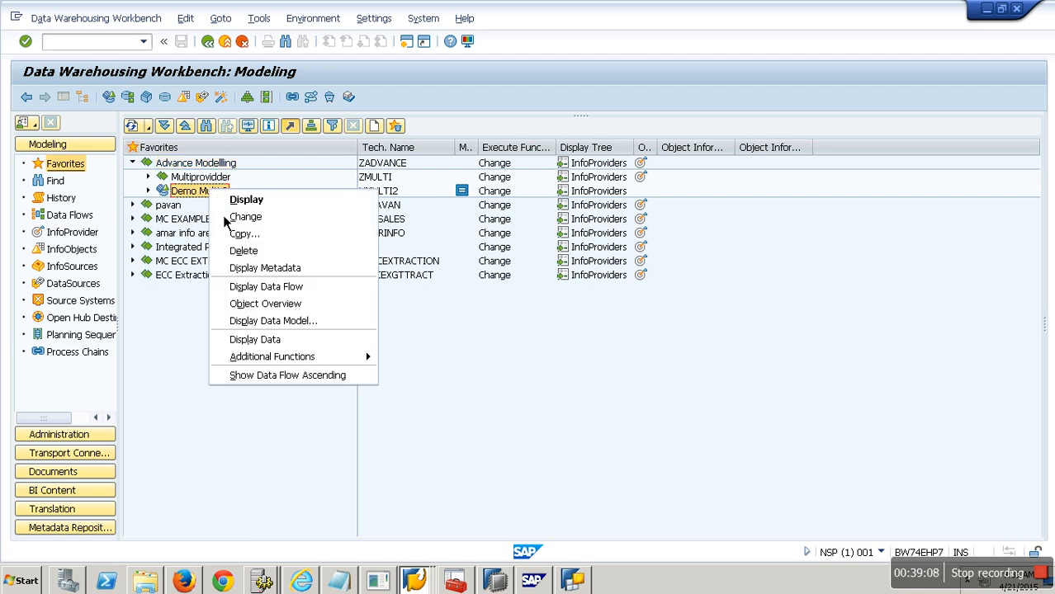
pyautogui.click(287, 338)
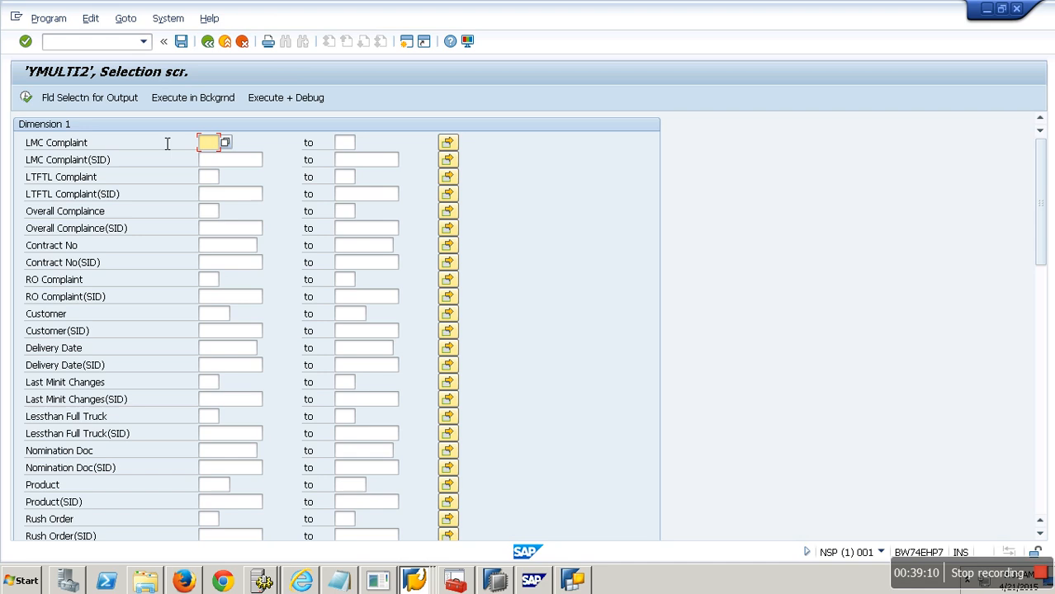
pyautogui.click(116, 101)
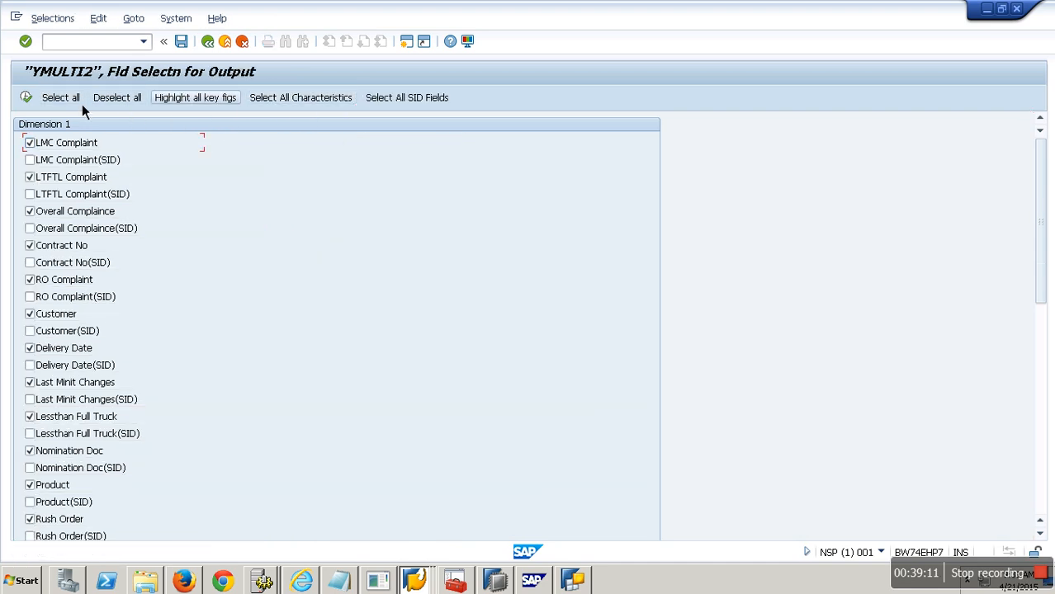
pyautogui.click(27, 99)
pyautogui.click(27, 98)
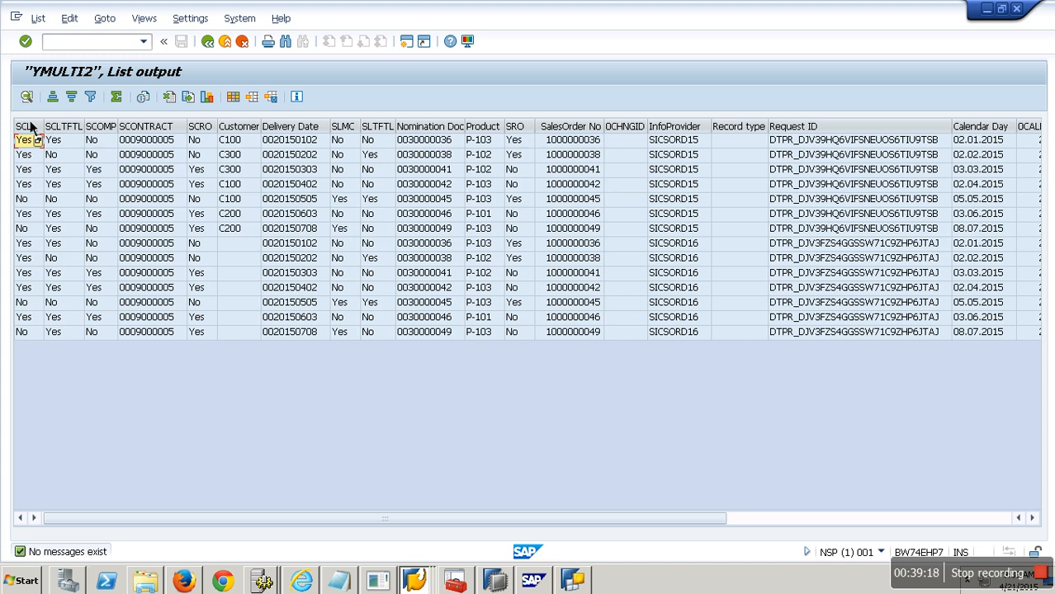
pyautogui.click(246, 245)
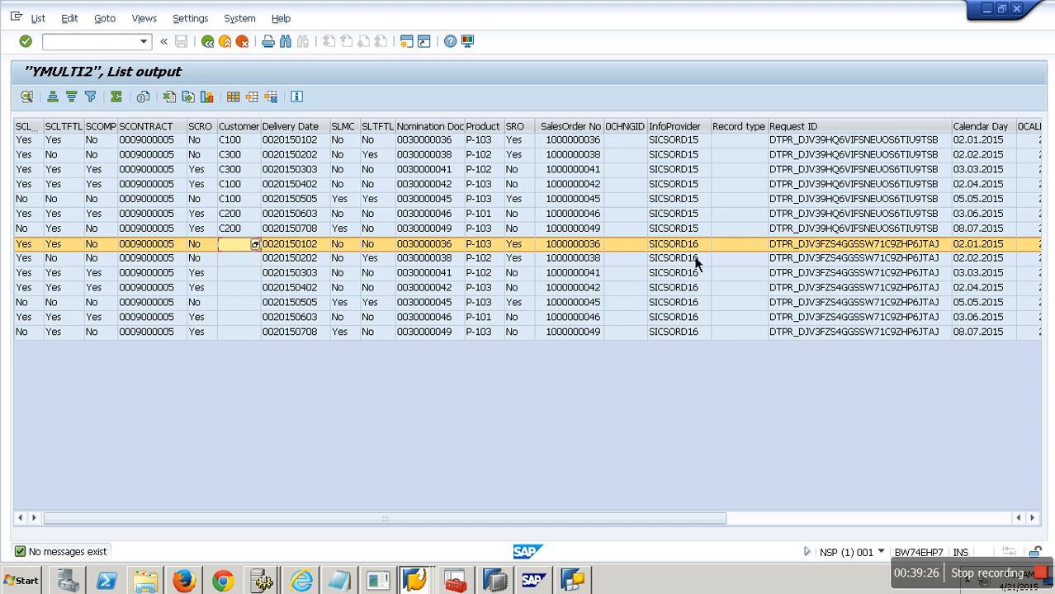
pyautogui.click(698, 333)
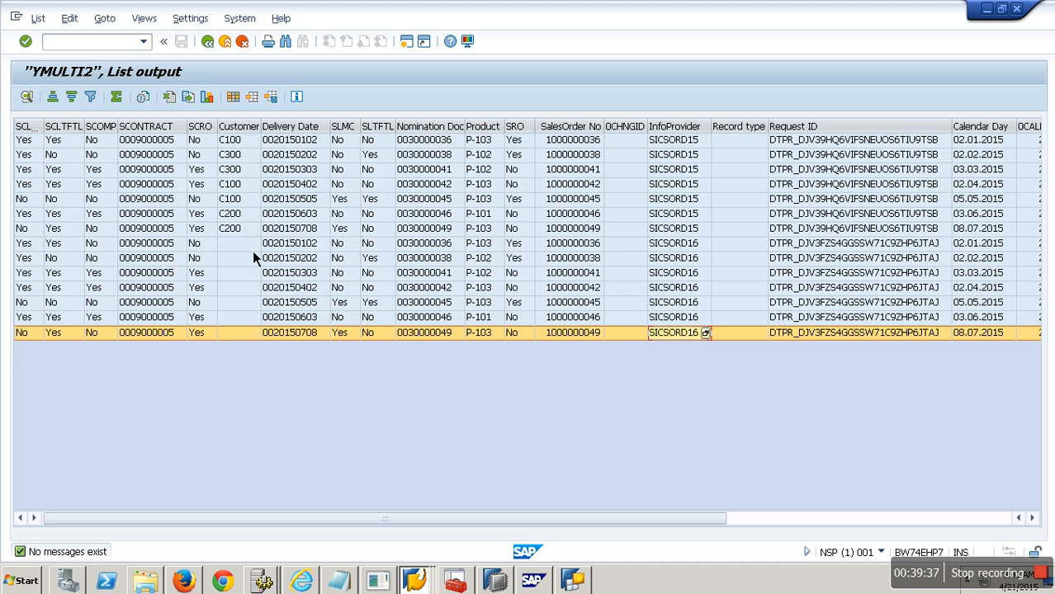
# Step: Switch to BEx Query Designer and create a new query on InfoProvider ymulti2, opening the Rows/Columns layout
pyautogui.click(574, 582)
pyautogui.click(166, 54)
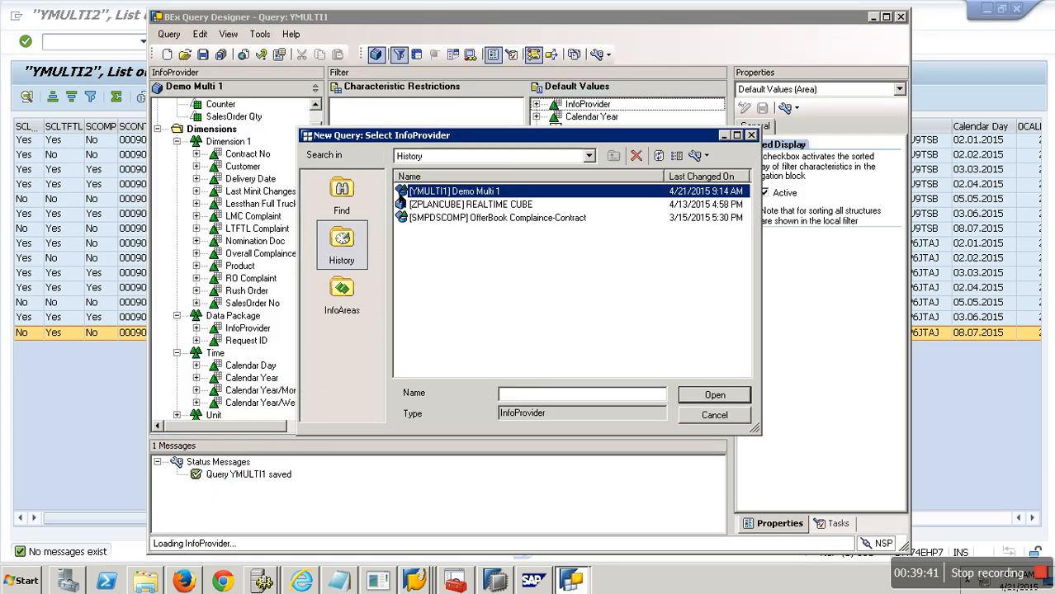
pyautogui.click(342, 199)
pyautogui.write('y')
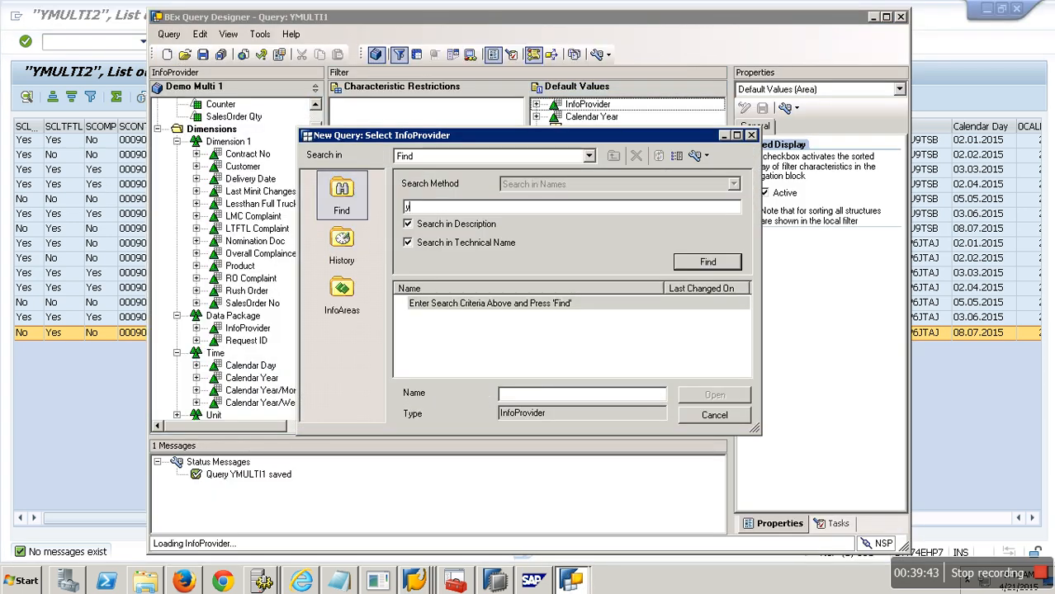
pyautogui.write('multi2')
pyautogui.press('Return')
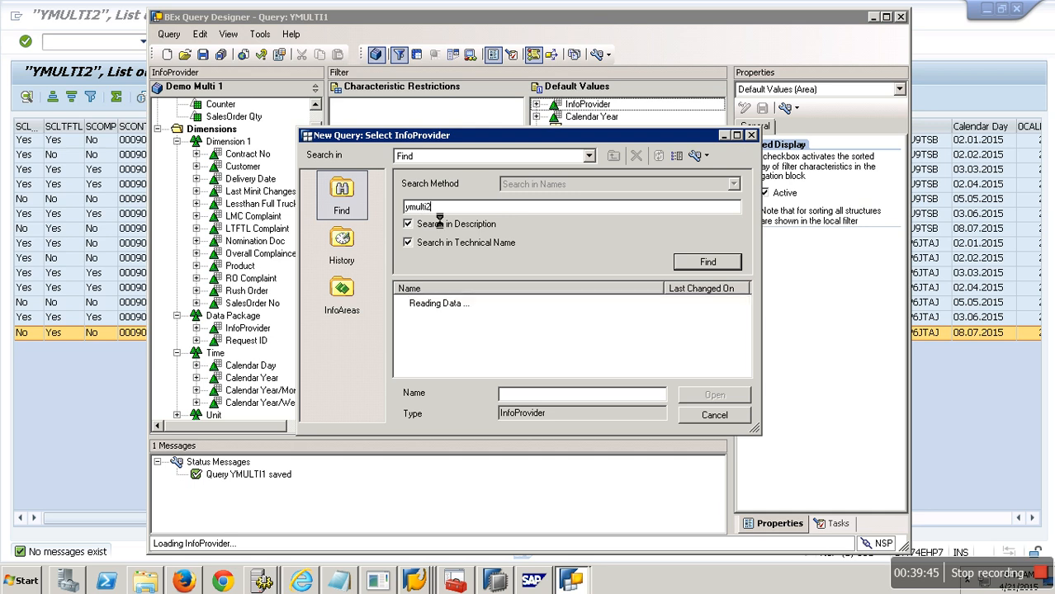
pyautogui.doubleClick(495, 311)
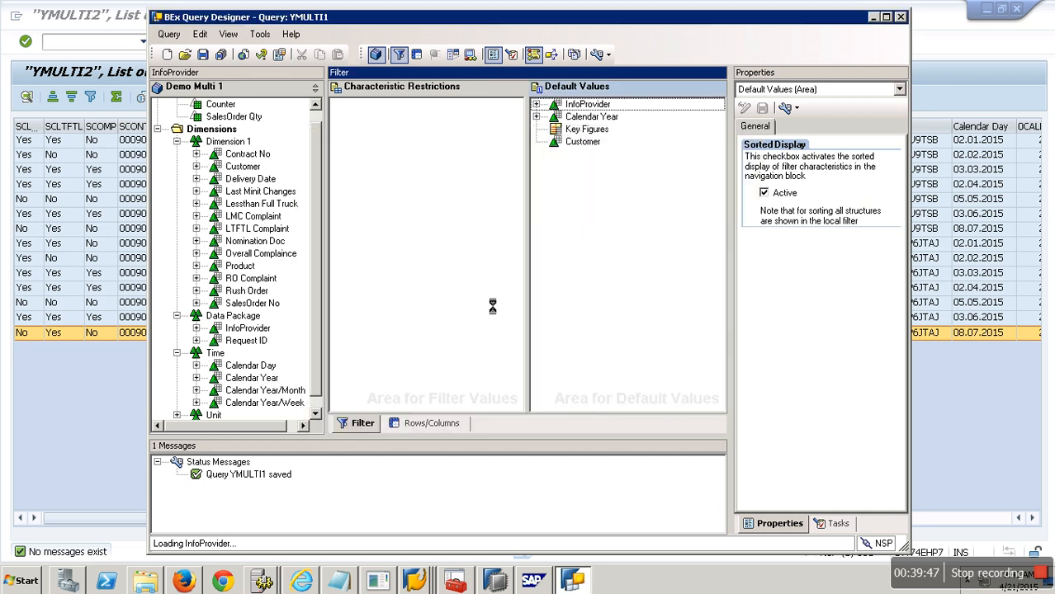
pyautogui.click(435, 424)
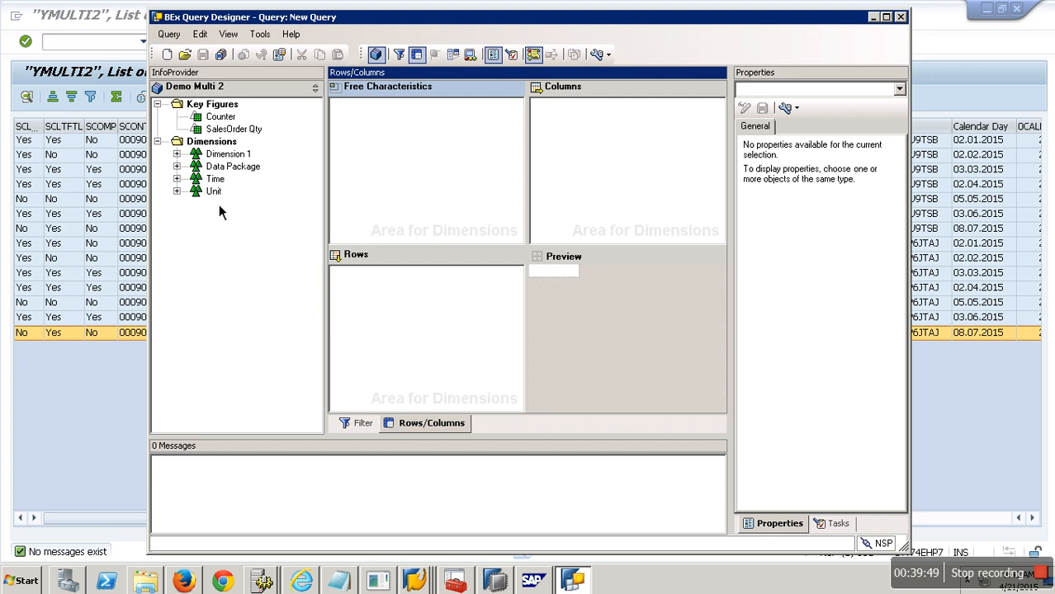
# Step: Place SalesOrder No and Customer from Dimension 1 into the query rows
pyautogui.click(178, 156)
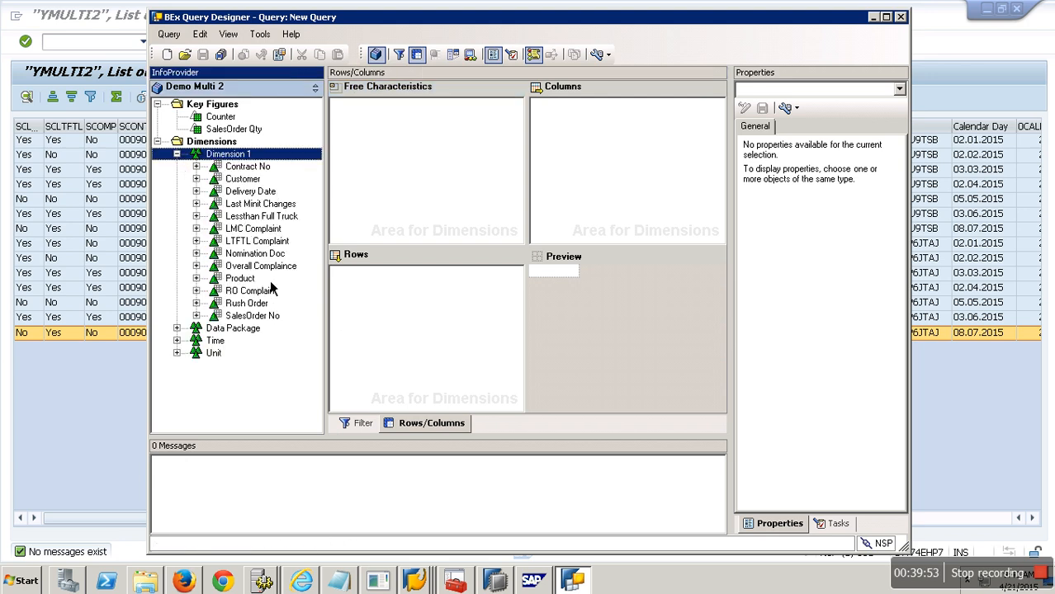
pyautogui.moveTo(253, 316); pyautogui.dragTo(347, 281)
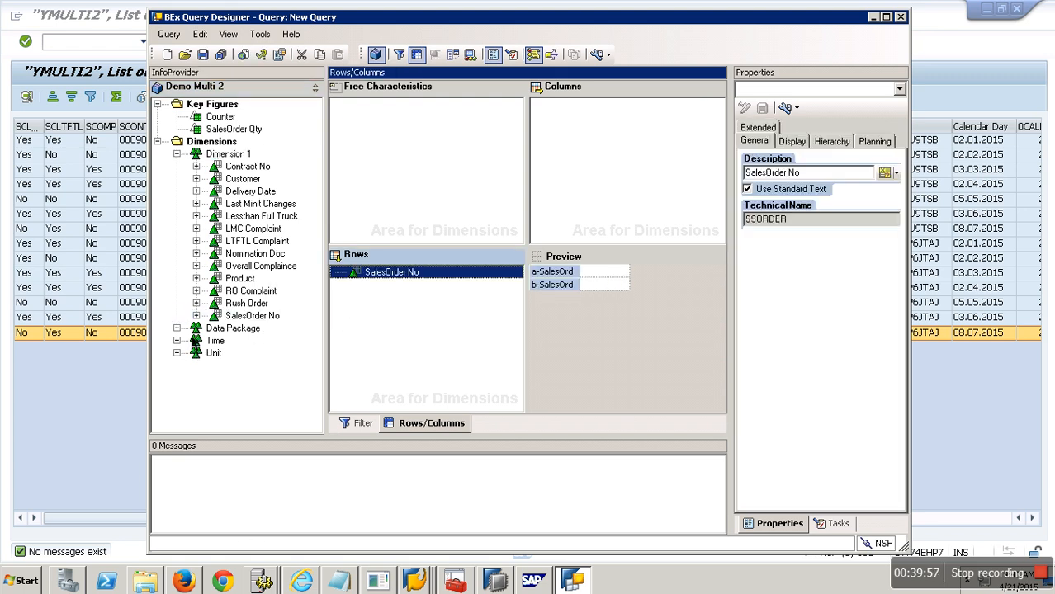
pyautogui.moveTo(243, 179); pyautogui.dragTo(347, 288)
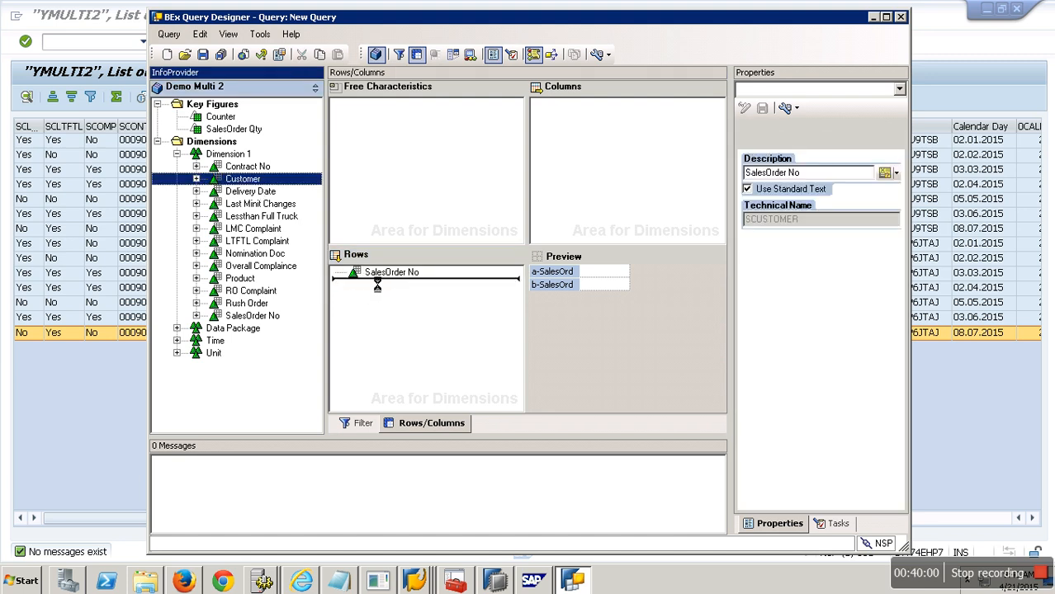
# Step: Add the key figures Counter and SalesOrder Qty to the query columns
pyautogui.click(251, 131)
pyautogui.keyDown('ctrl'); pyautogui.click(234, 120); pyautogui.keyUp('ctrl')
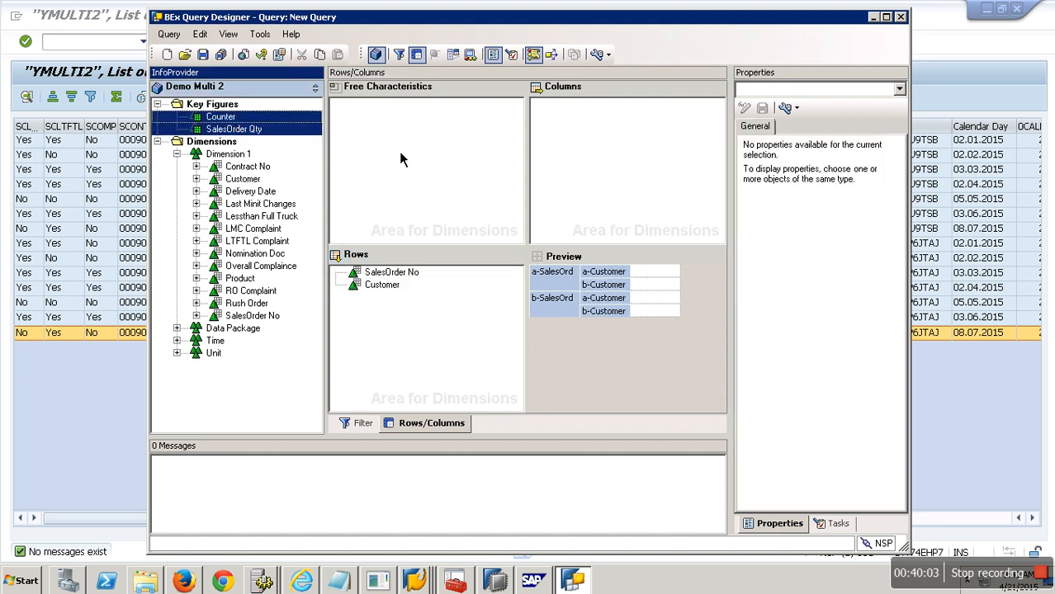
pyautogui.moveTo(230, 130); pyautogui.dragTo(583, 122)
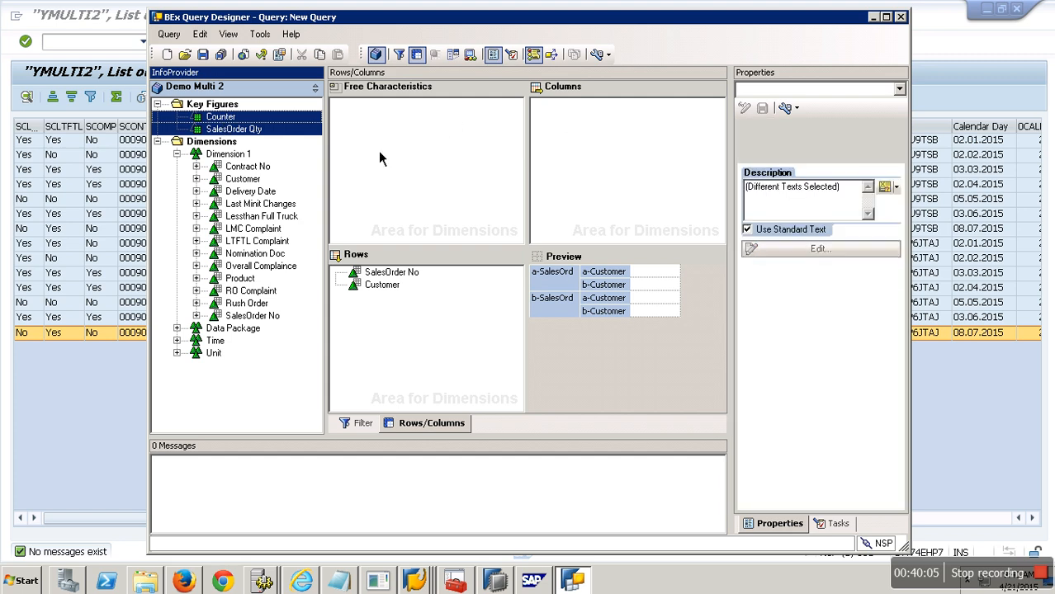
# Step: Save the query with description YMULTI2 and technical name YMULTI2
pyautogui.click(202, 55)
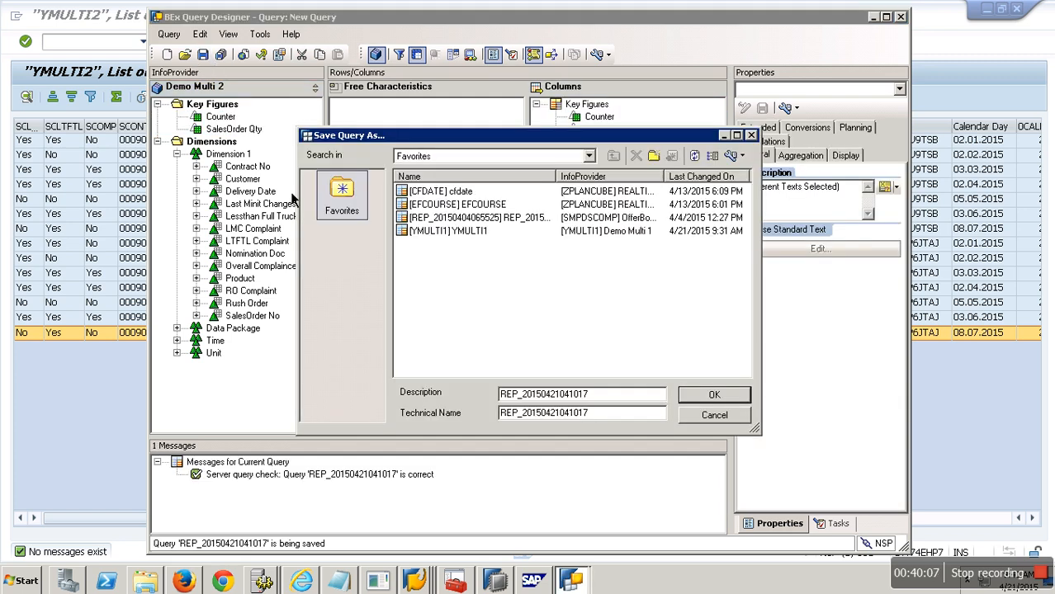
pyautogui.moveTo(611, 397); pyautogui.dragTo(454, 407)
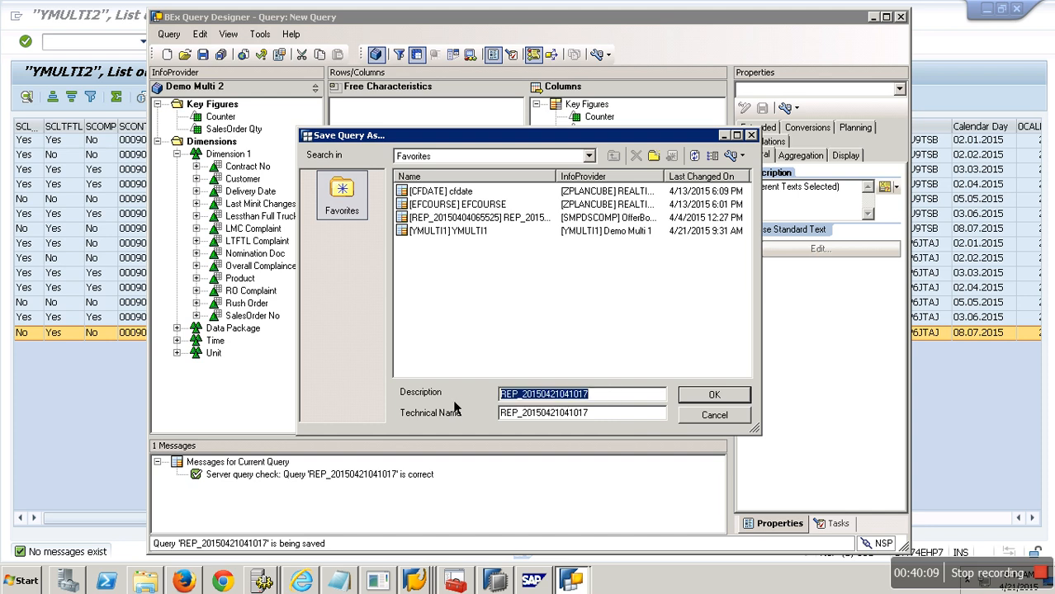
pyautogui.write('v')
pyautogui.press('Tab')
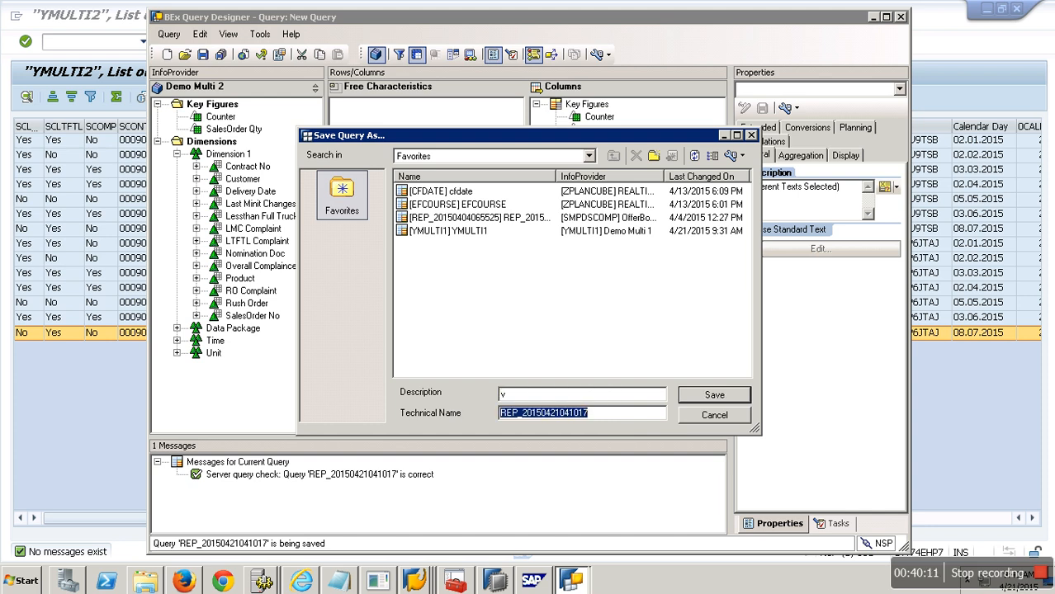
pyautogui.write('SICSORD15')
pyautogui.press('BackSpace')
pyautogui.write('YMULTI2')
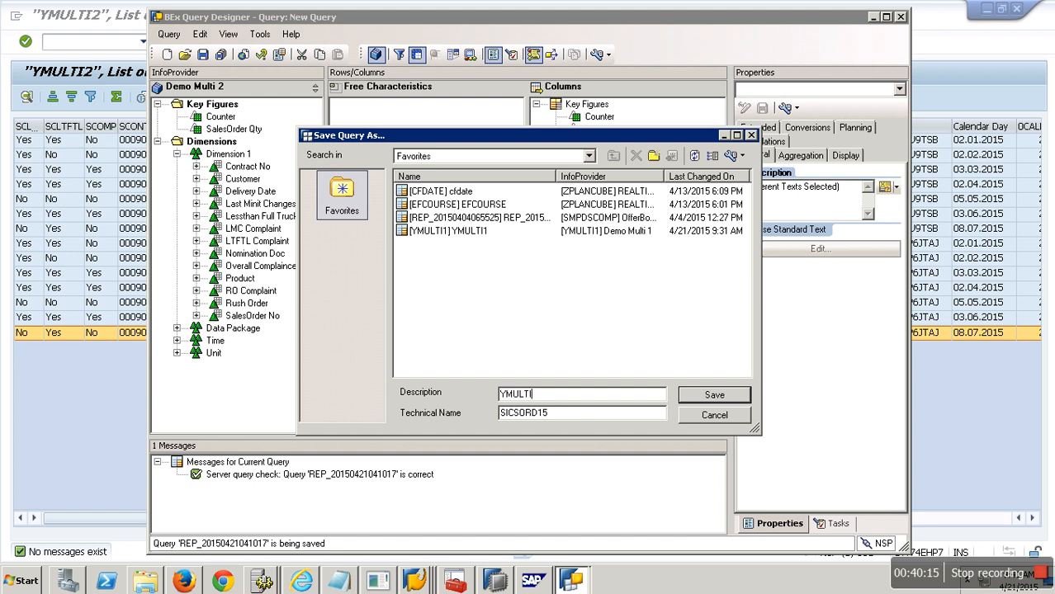
pyautogui.hotkey('shift', 'Home')
pyautogui.hotkey('ctrl', 'c')
pyautogui.press('Tab')
pyautogui.hotkey('ctrl', 'v')
pyautogui.press('BackSpace')
pyautogui.press('BackSpace')
pyautogui.press('BackSpace')
pyautogui.press('BackSpace')
pyautogui.press('BackSpace')
pyautogui.press('BackSpace')
pyautogui.press('BackSpace')
pyautogui.press('BackSpace')
pyautogui.press('BackSpace')
pyautogui.press('BackSpace')
pyautogui.press('BackSpace')
pyautogui.press('BackSpace')
pyautogui.press('BackSpace')
pyautogui.press('BackSpace')
pyautogui.press('BackSpace')
pyautogui.press('BackSpace')
pyautogui.hotkey('ctrl', 'v')
pyautogui.click(708, 400)
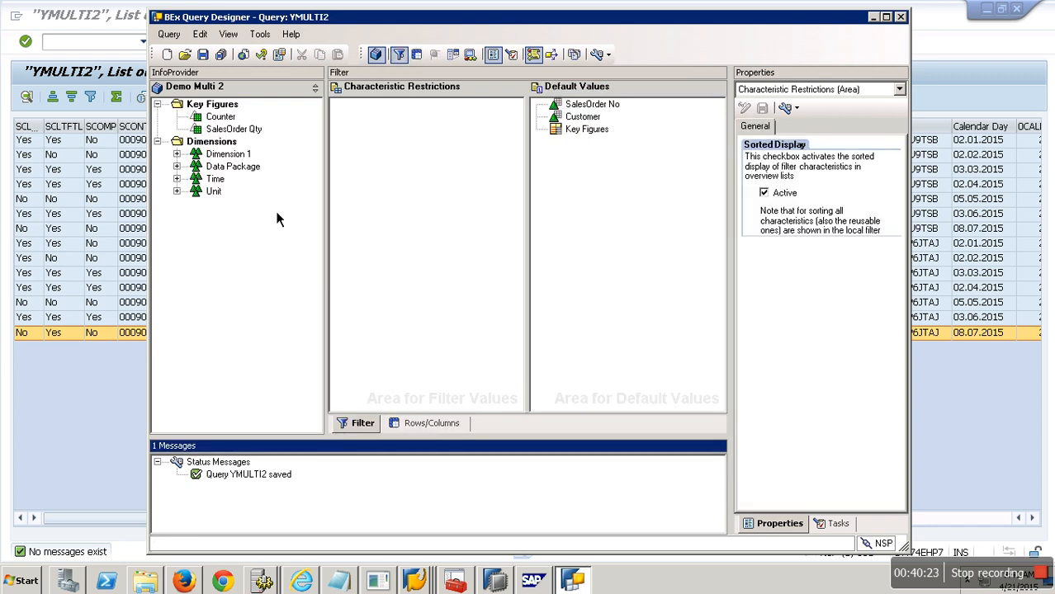
# Step: Execute query YMULTI2 in the Query Monitor and page through its results down to the overall result
pyautogui.click(108, 450)
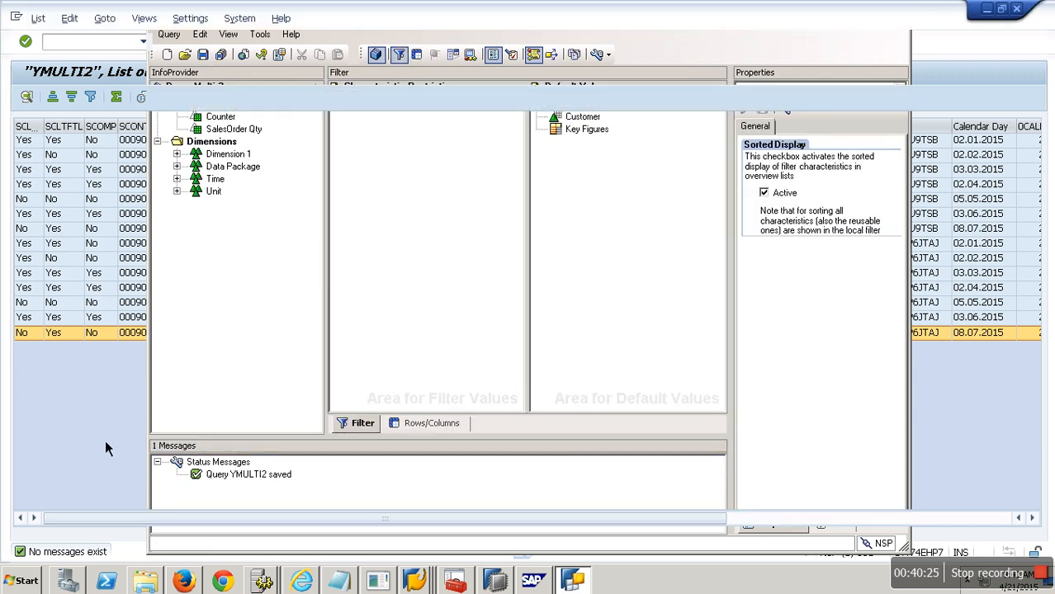
pyautogui.click(417, 582)
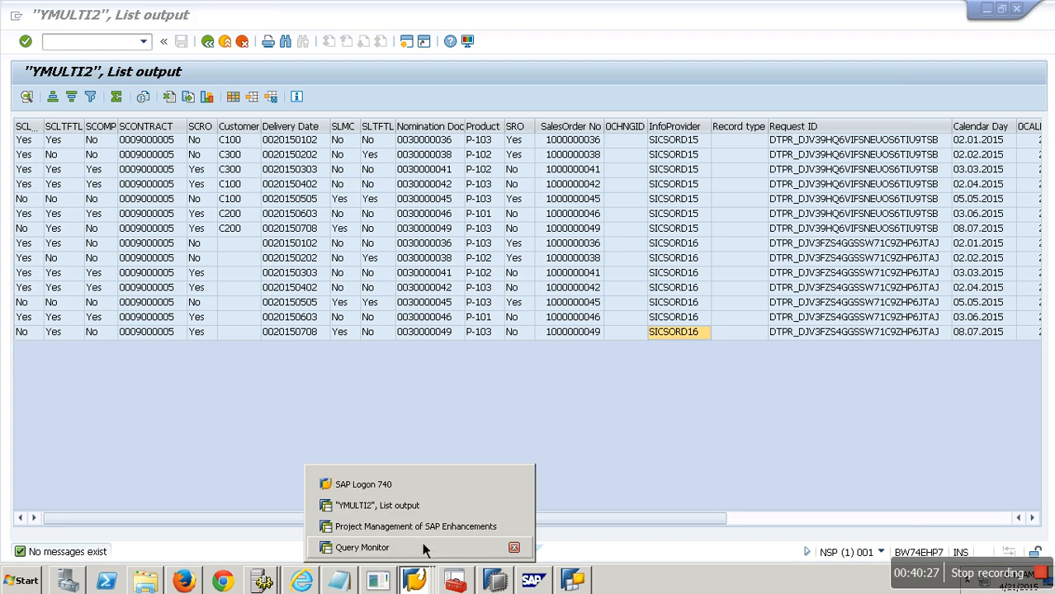
pyautogui.click(422, 545)
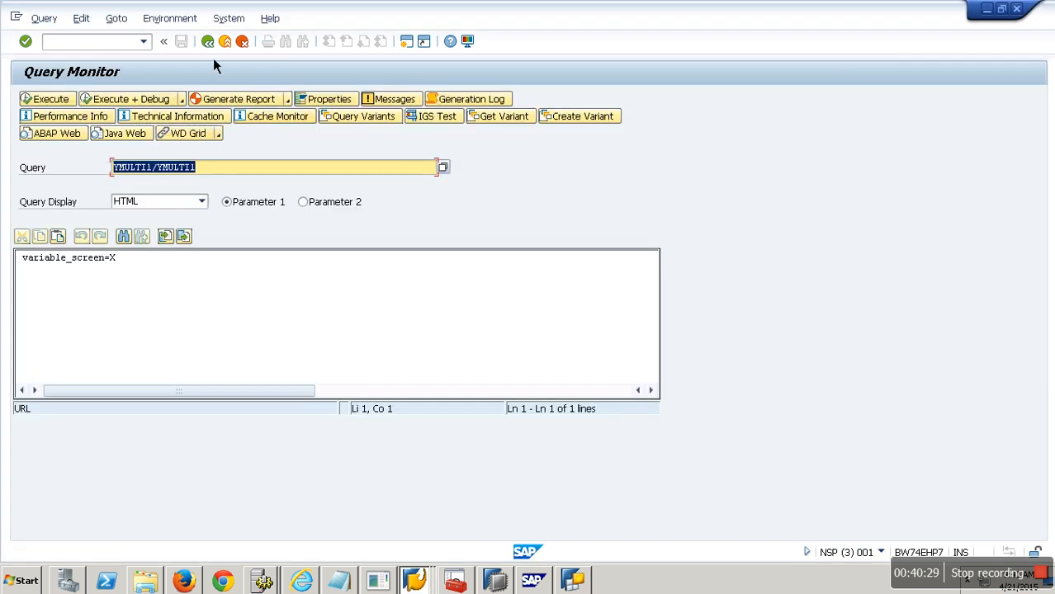
pyautogui.click(213, 173)
pyautogui.press('BackSpace')
pyautogui.write('2')
pyautogui.click(50, 99)
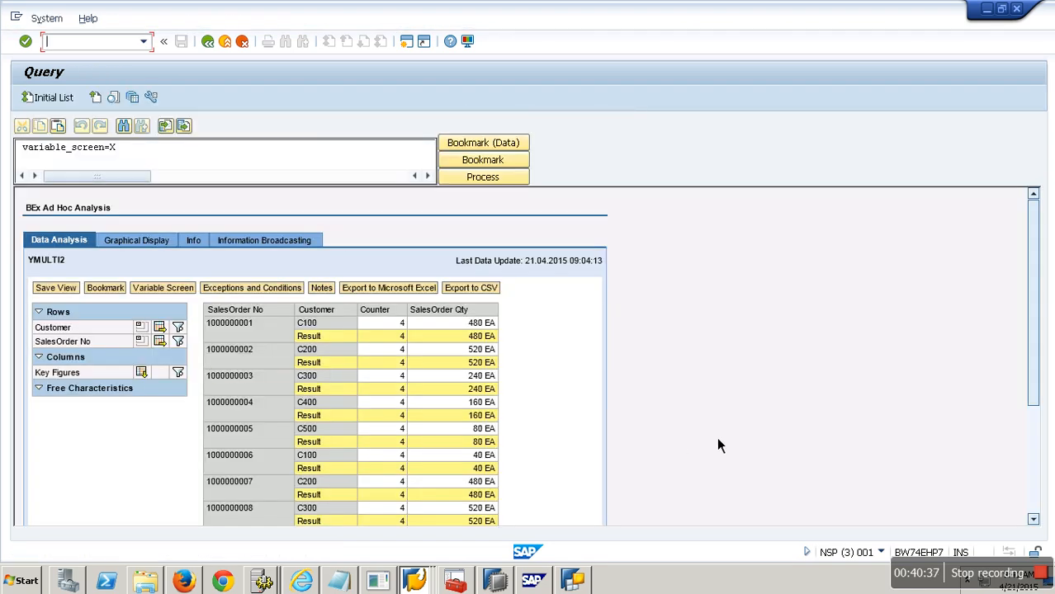
pyautogui.click(1038, 461)
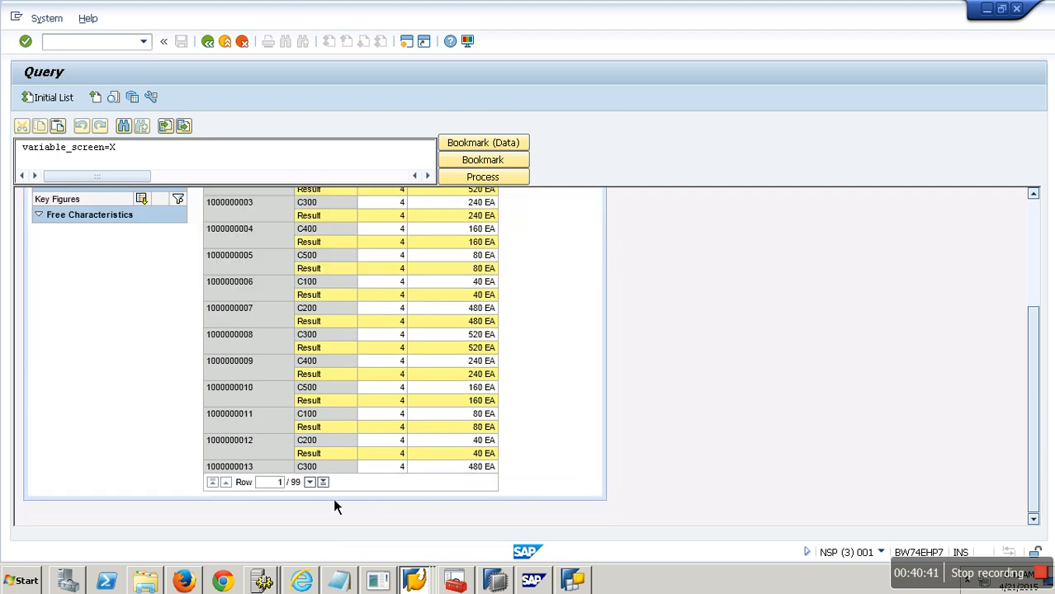
pyautogui.click(309, 482)
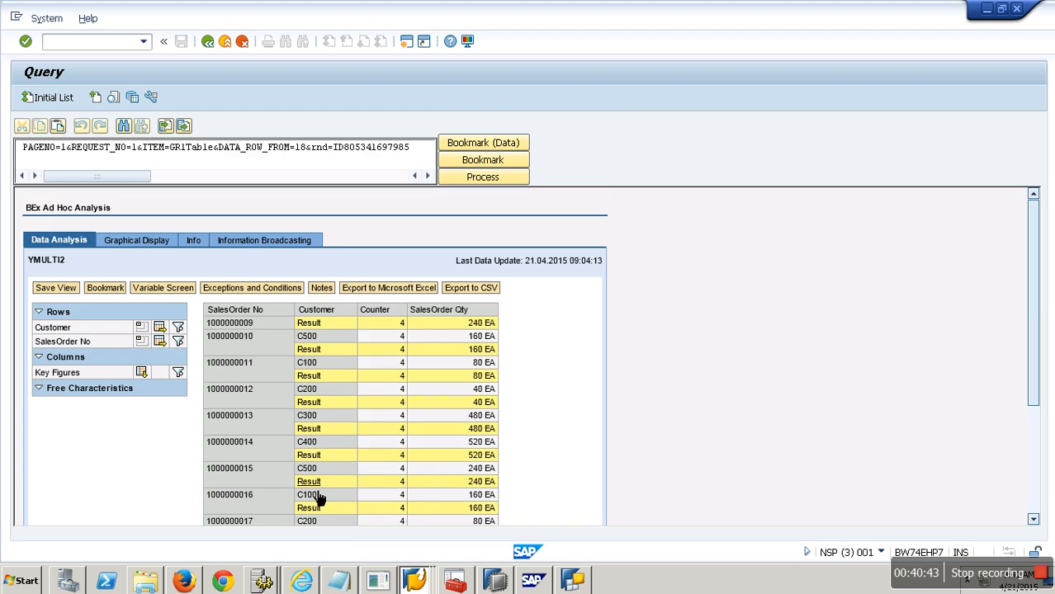
pyautogui.click(324, 482)
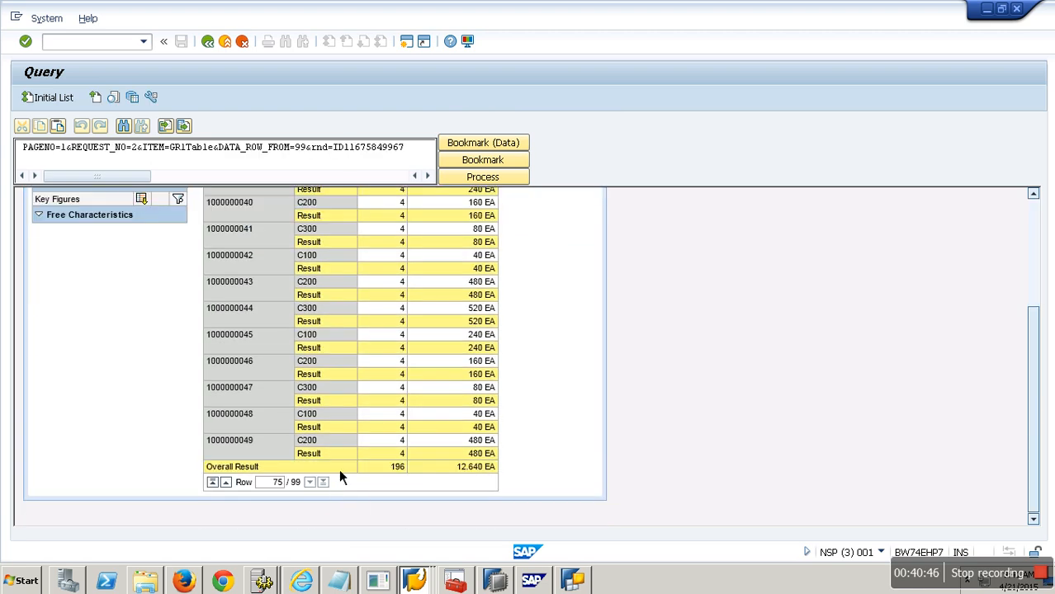
pyautogui.scroll(2, 338, 476)
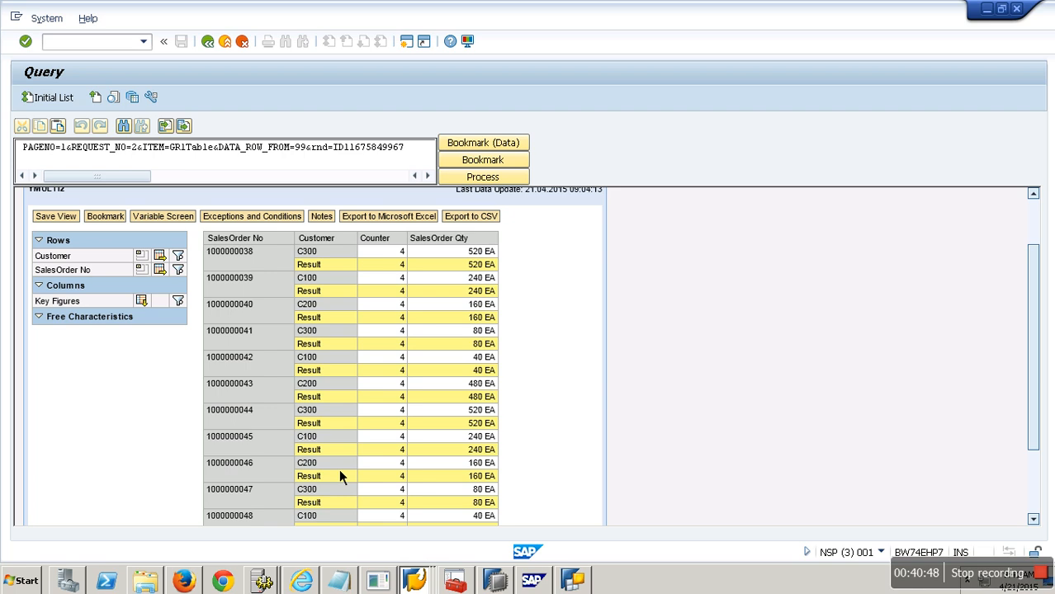
pyautogui.scroll(-2, 339, 470)
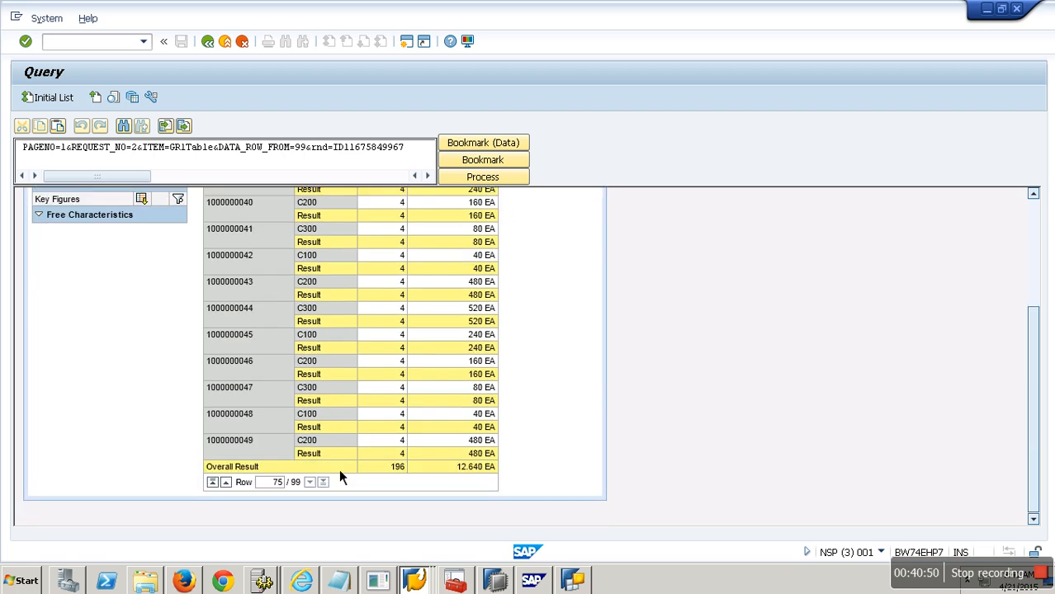